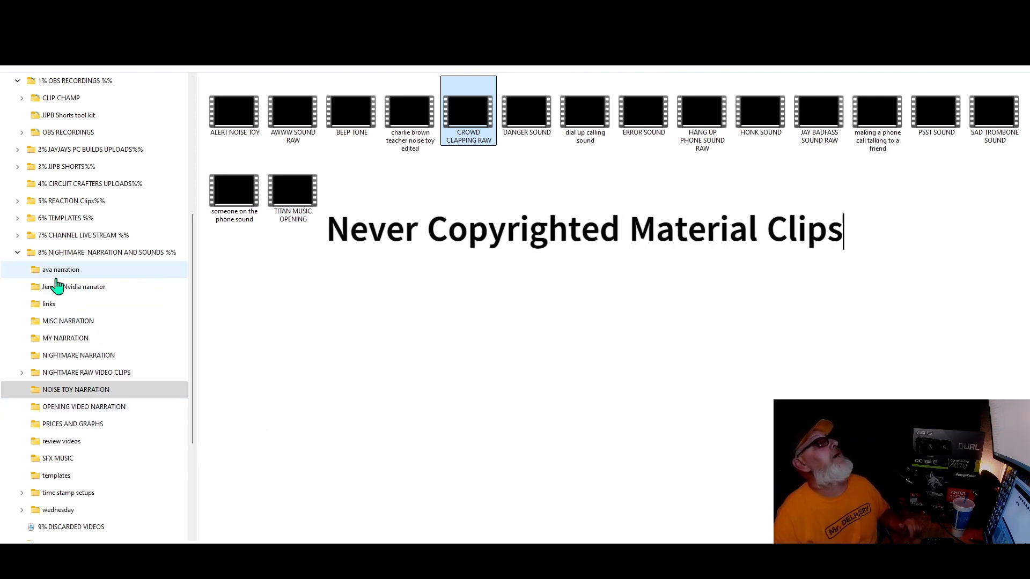
Open the shocked folder under 5% REACTION Clips%%, special videos addons, !!EMOTIONAL VIDS FOR YOU TUBE VIDEOS.
left_click(18, 207)
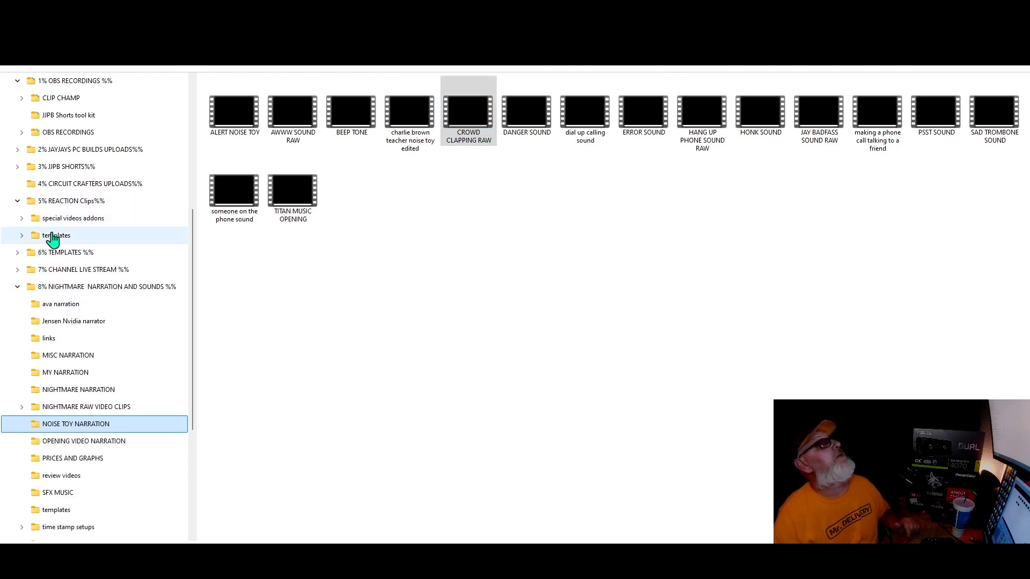
left_click(22, 219)
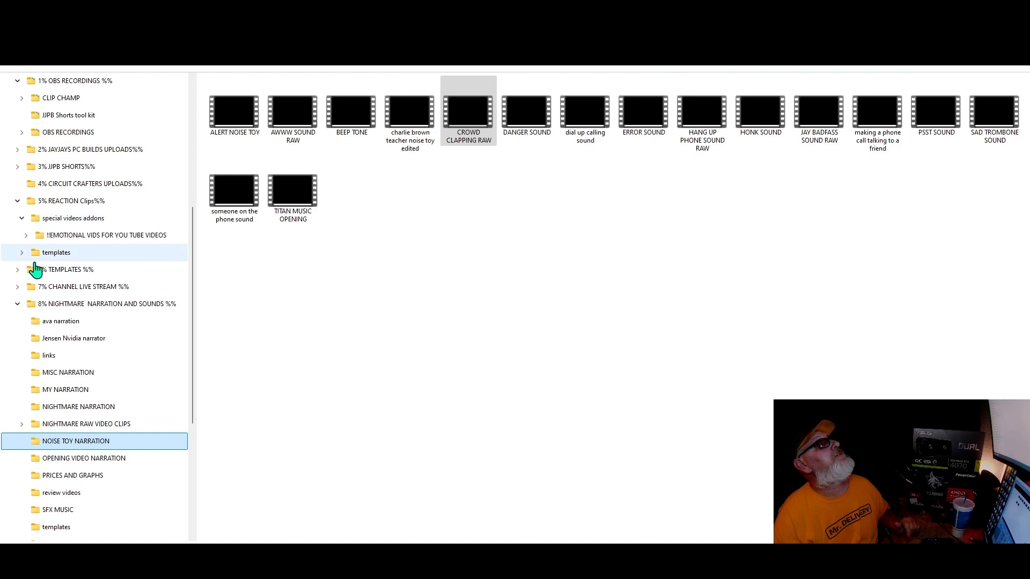
left_click(26, 235)
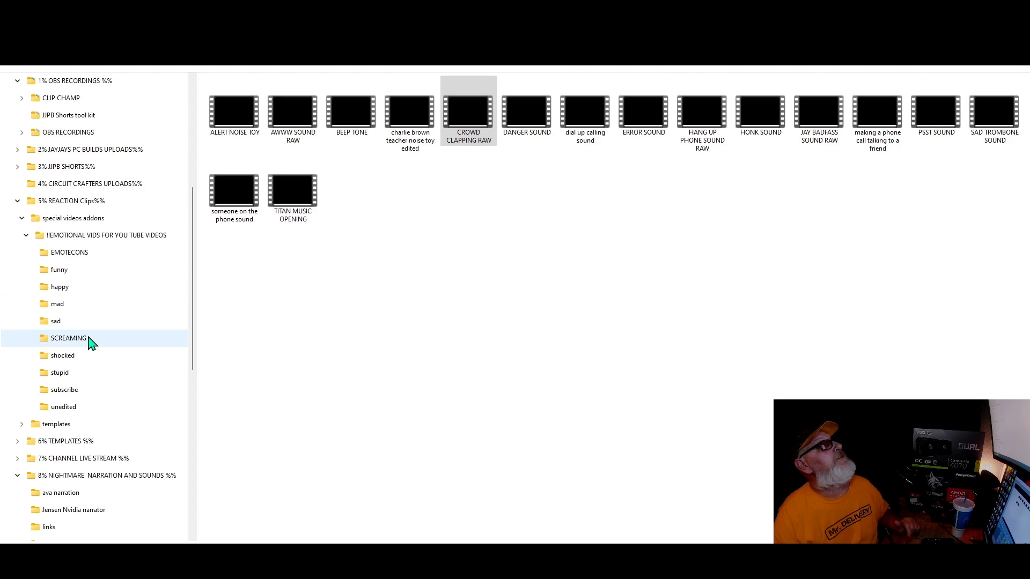
left_click(86, 356)
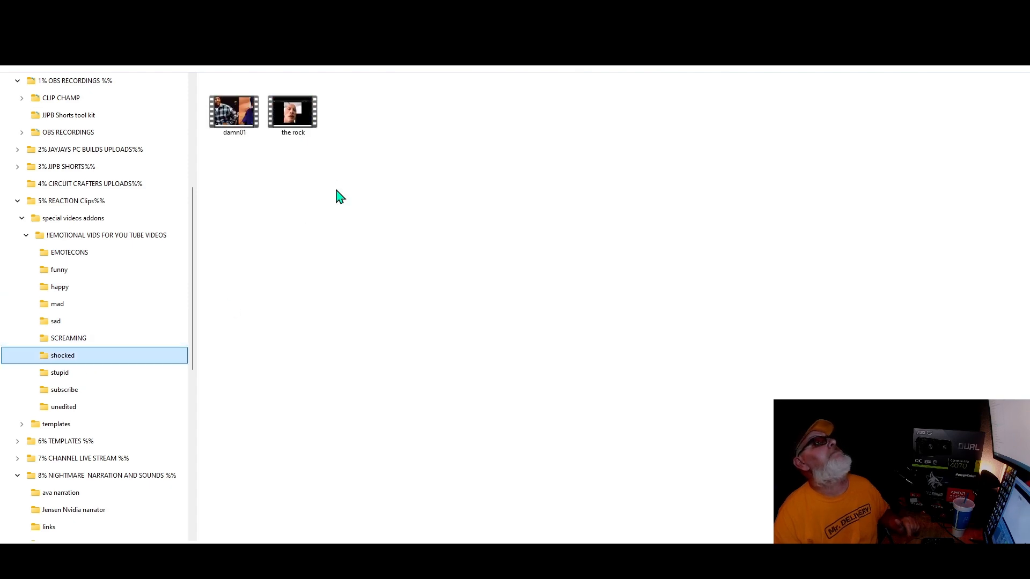
Preview the damn01 and the rock clips one after the other, closing the player after each.
double_click(234, 114)
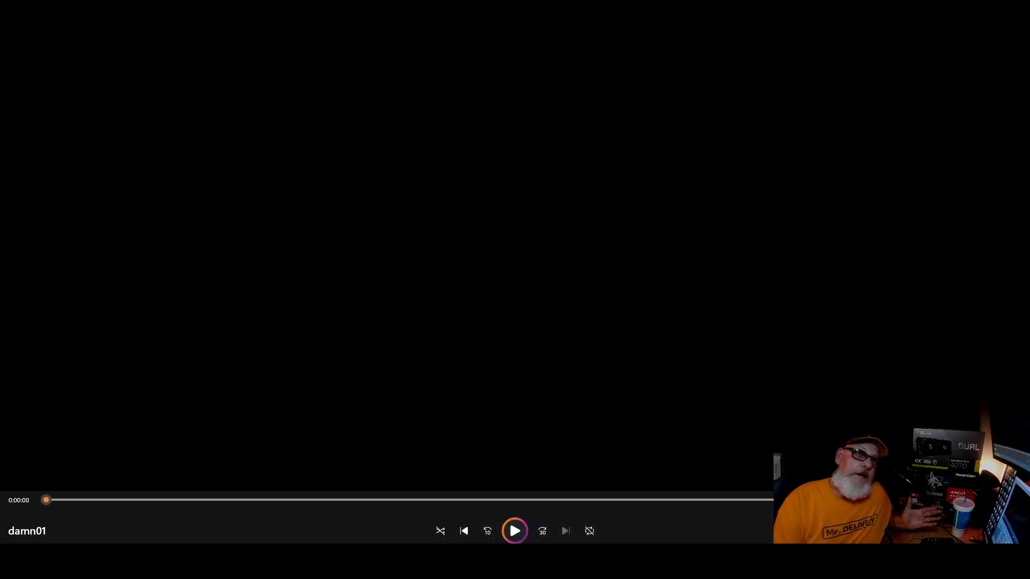
left_click(1017, 9)
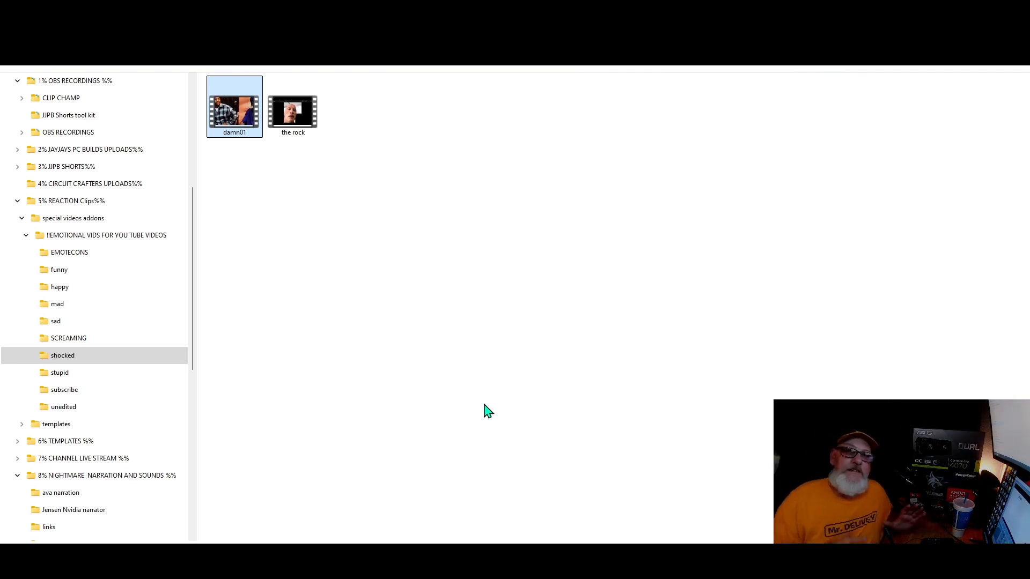
left_click(291, 117)
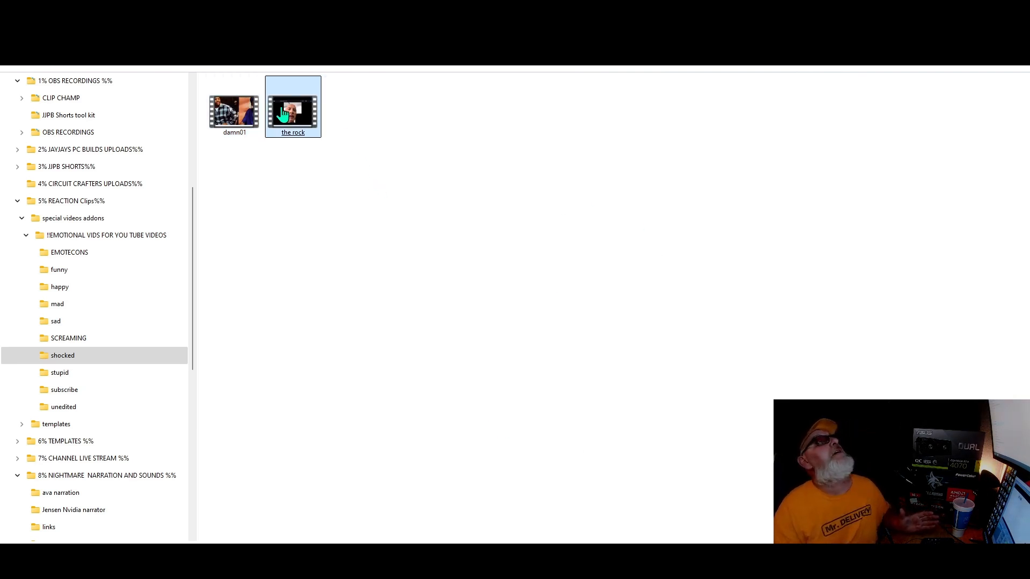
double_click(292, 117)
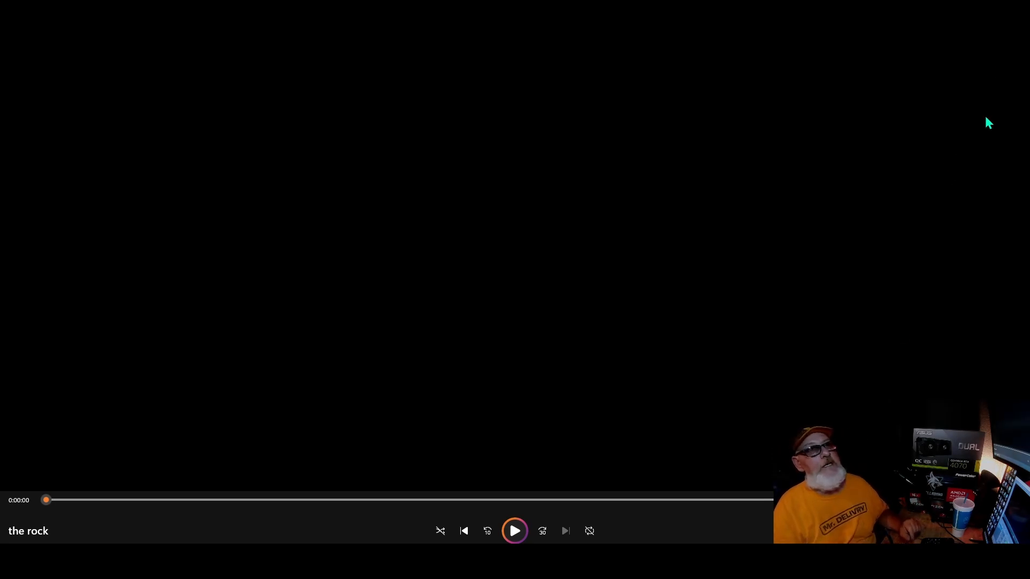
left_click(1017, 8)
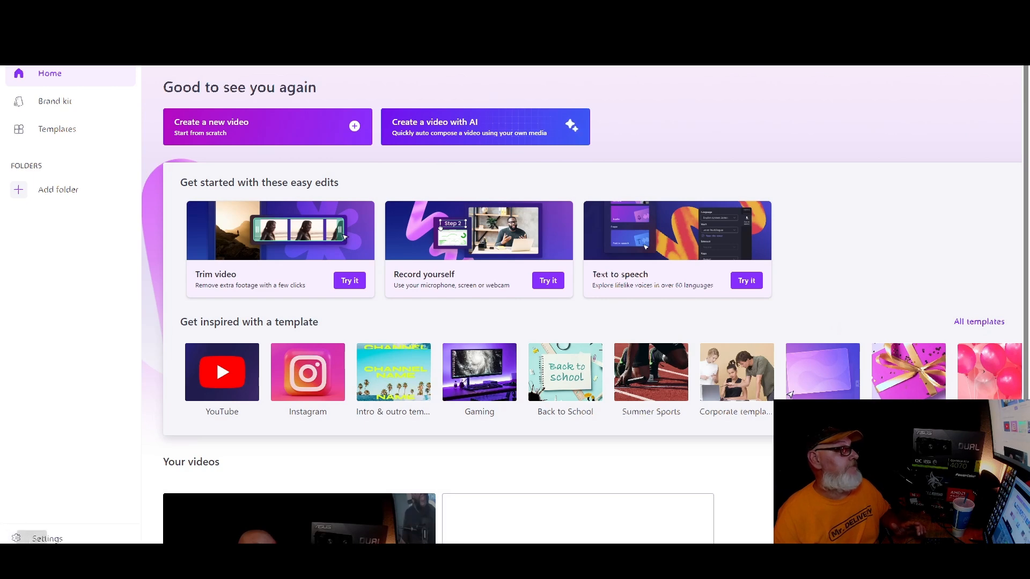
In Windows Settings, set the mouse pointer to its maximum size and the recommended pink color, and close the settings.
left_click(41, 565)
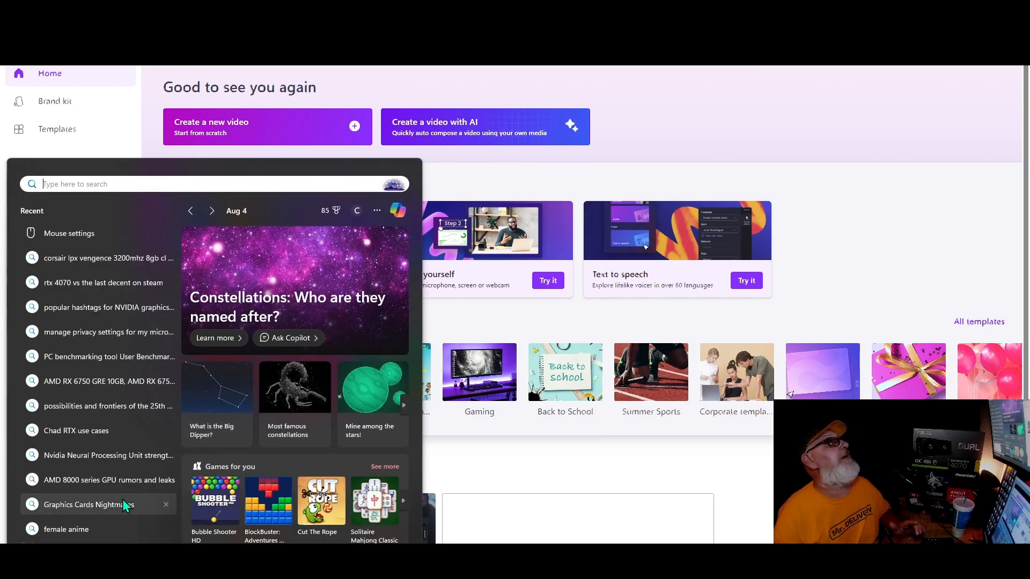
left_click(70, 233)
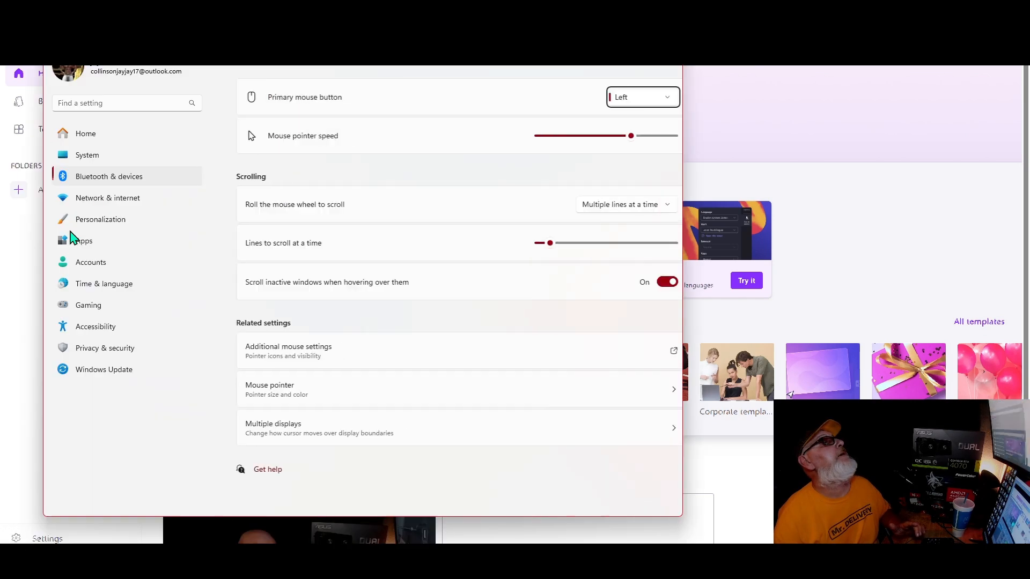
left_click(365, 400)
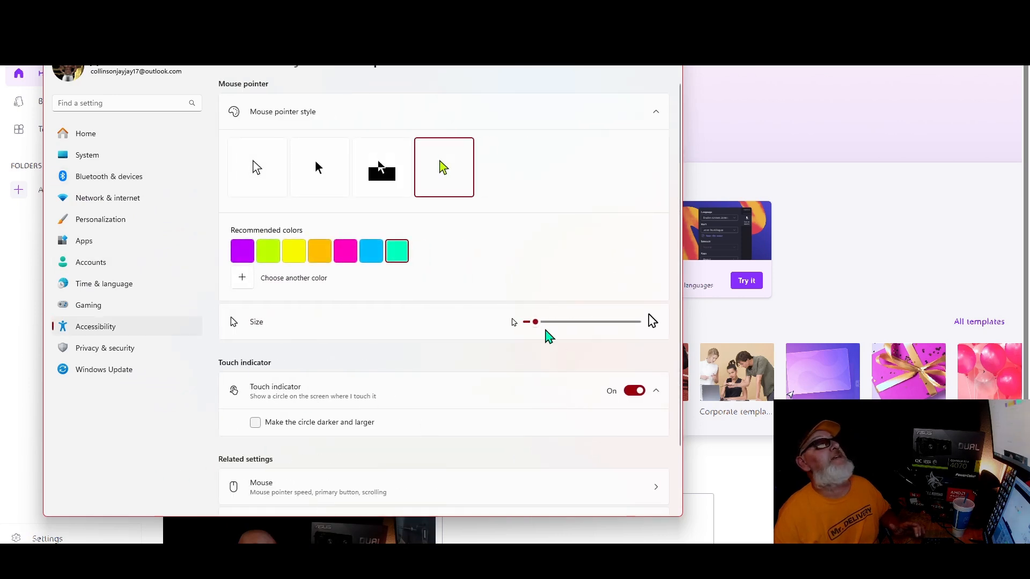
left_click_drag(535, 321, 729, 350)
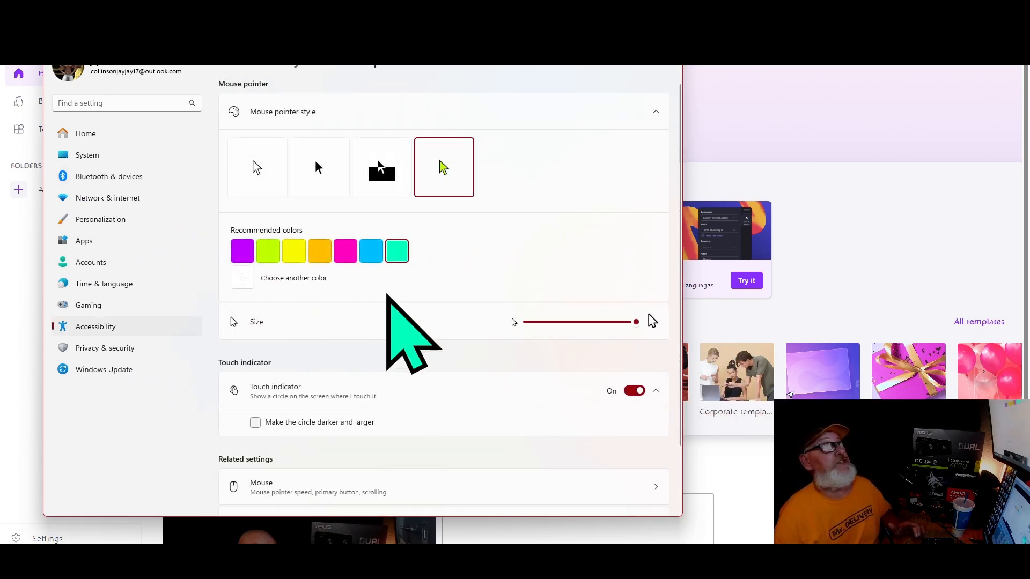
left_click(346, 250)
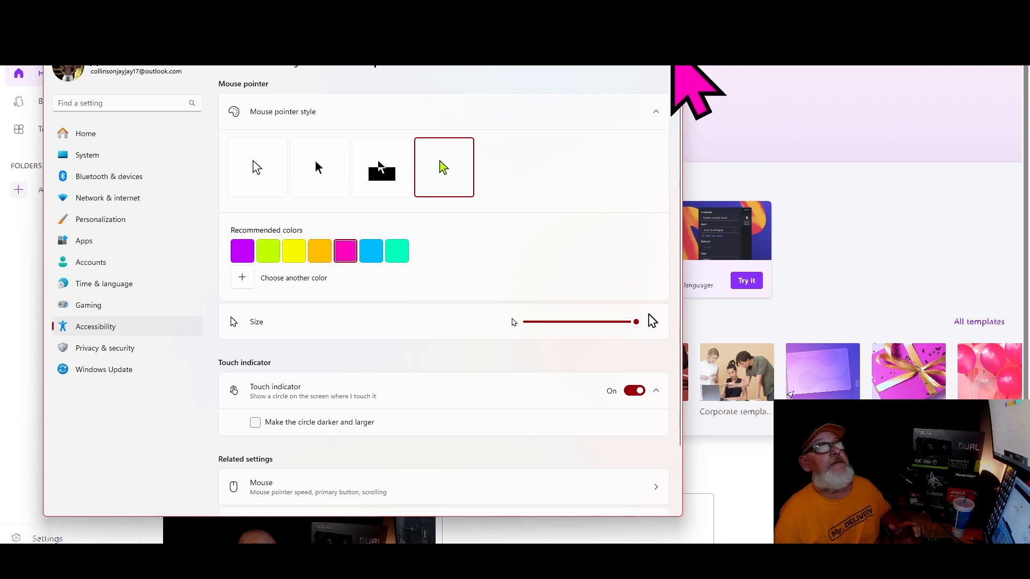
left_click(675, 66)
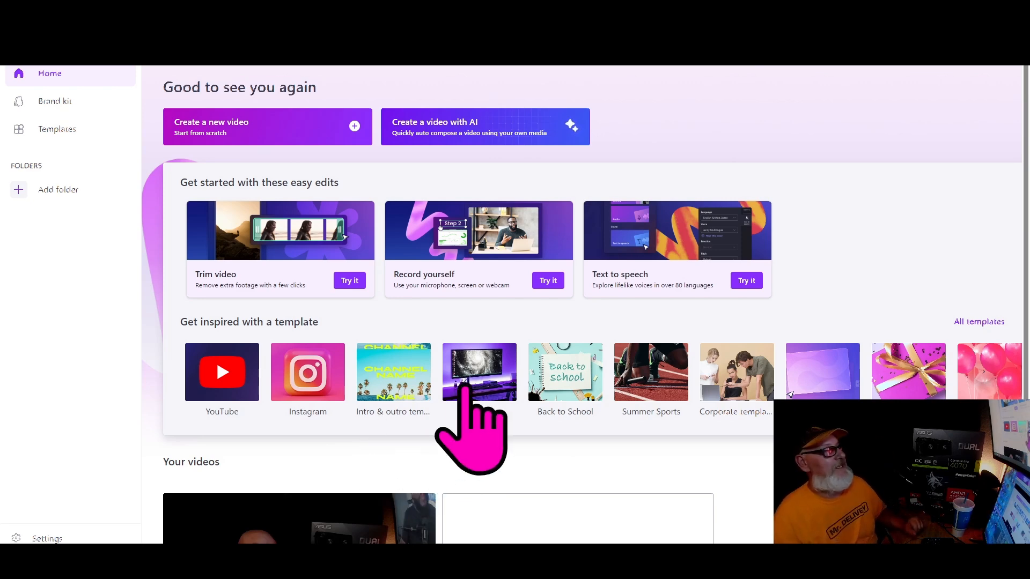
Look over the existing videos on the home page and create a new video from scratch.
scroll(489, 390, "down", 3)
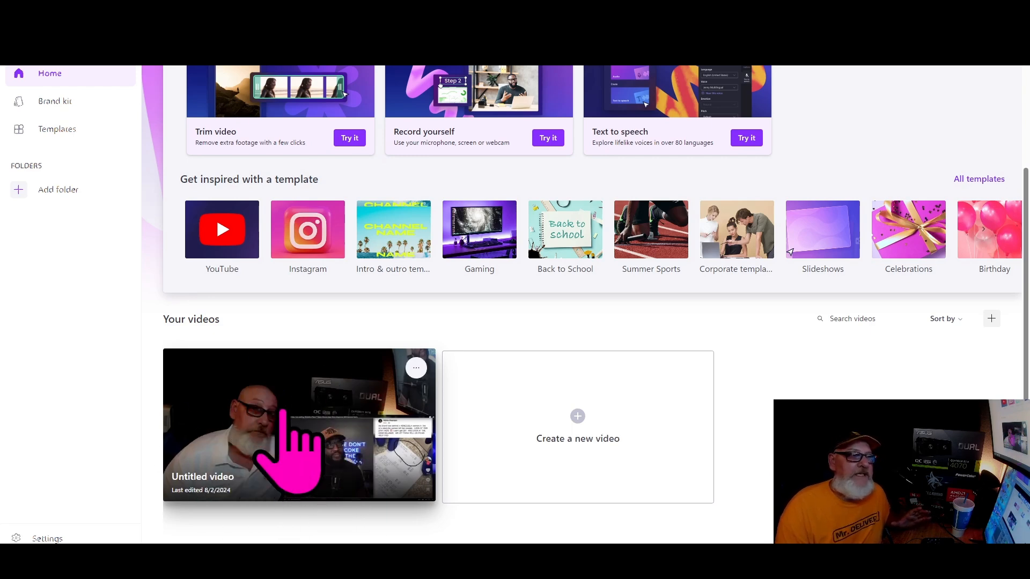
scroll(285, 407, "up", 3)
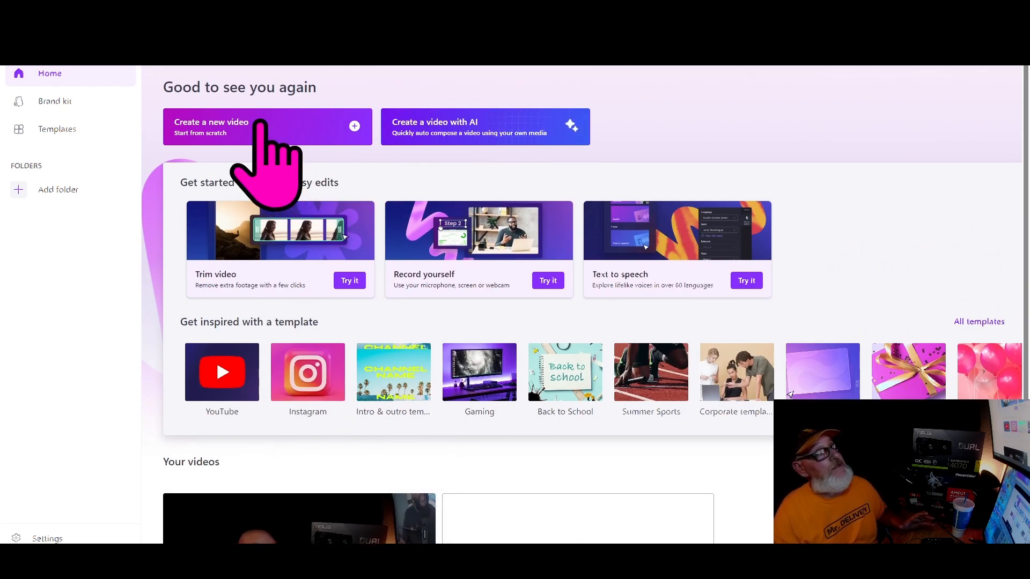
left_click(261, 123)
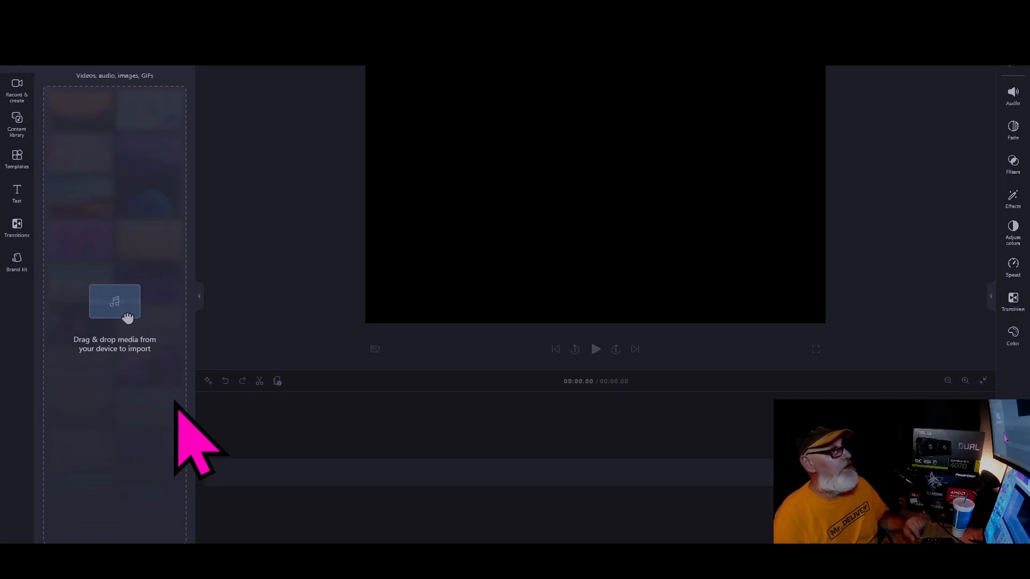
left_click(64, 563)
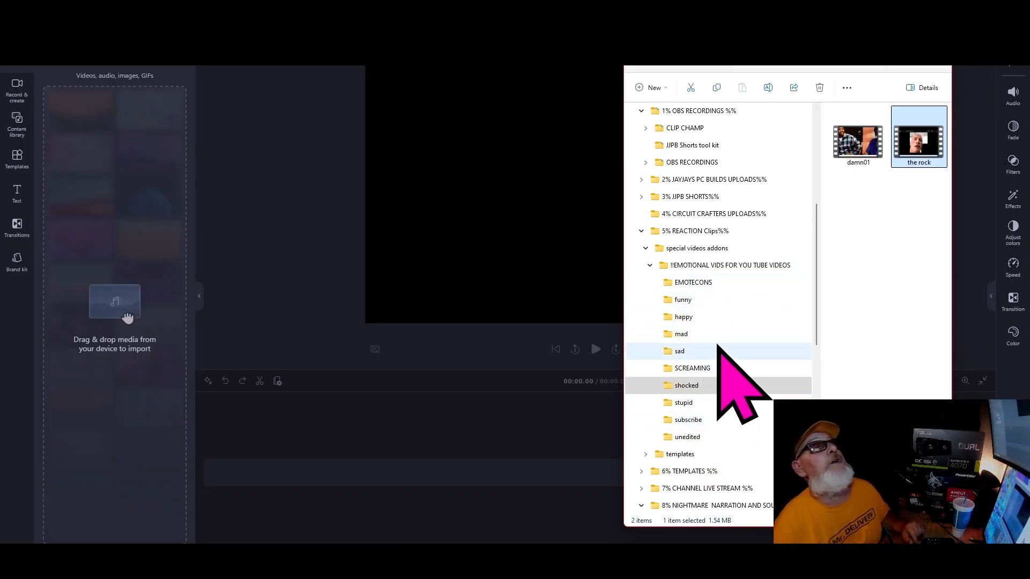
scroll(743, 333, "up", 5)
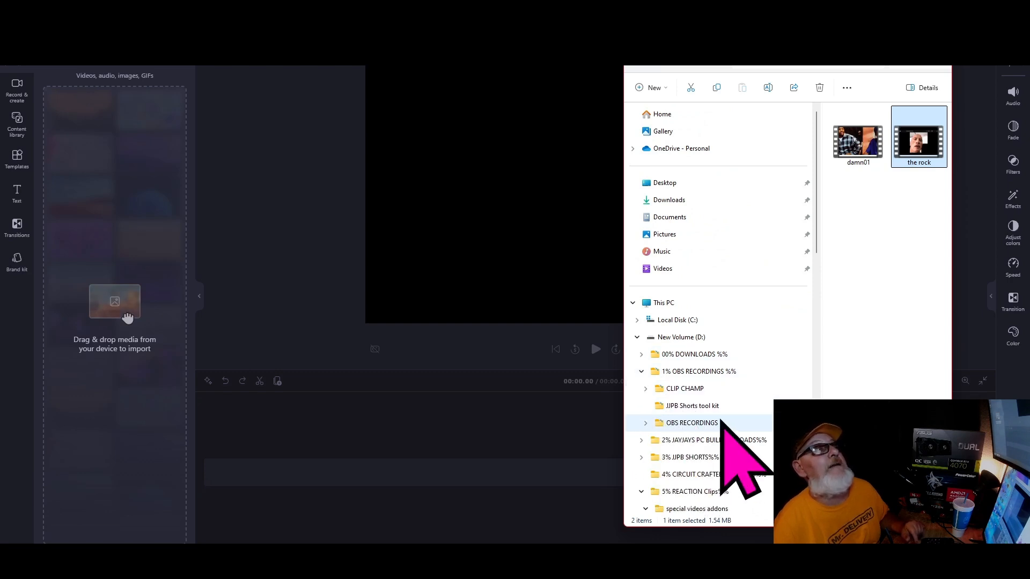
left_click(692, 424)
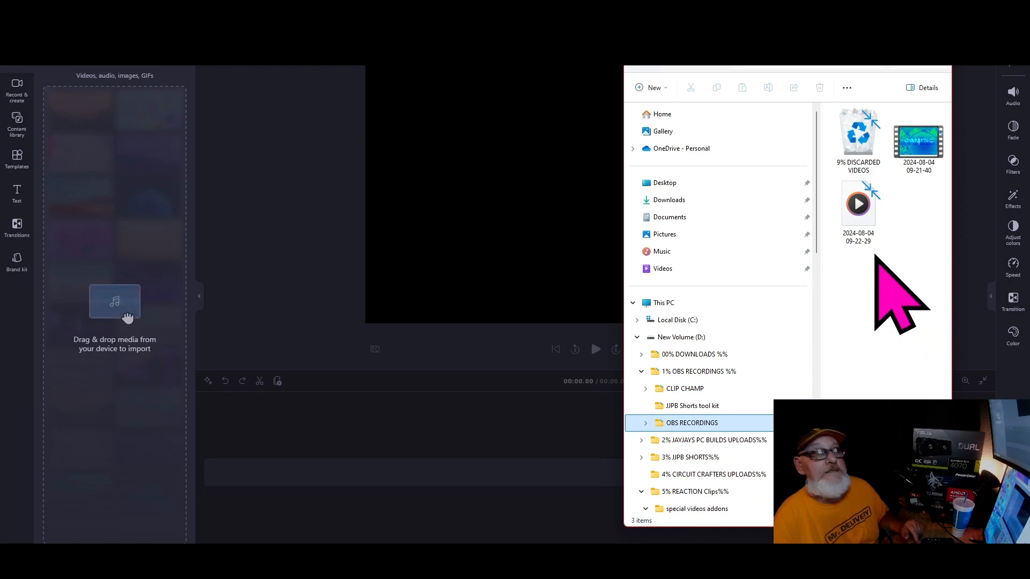
left_click(857, 222)
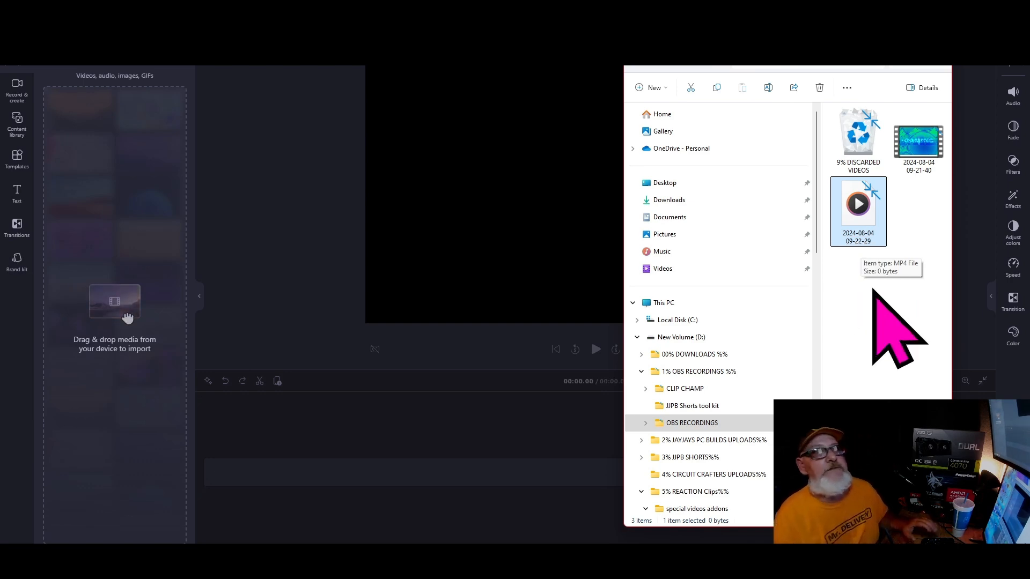
left_click(933, 141)
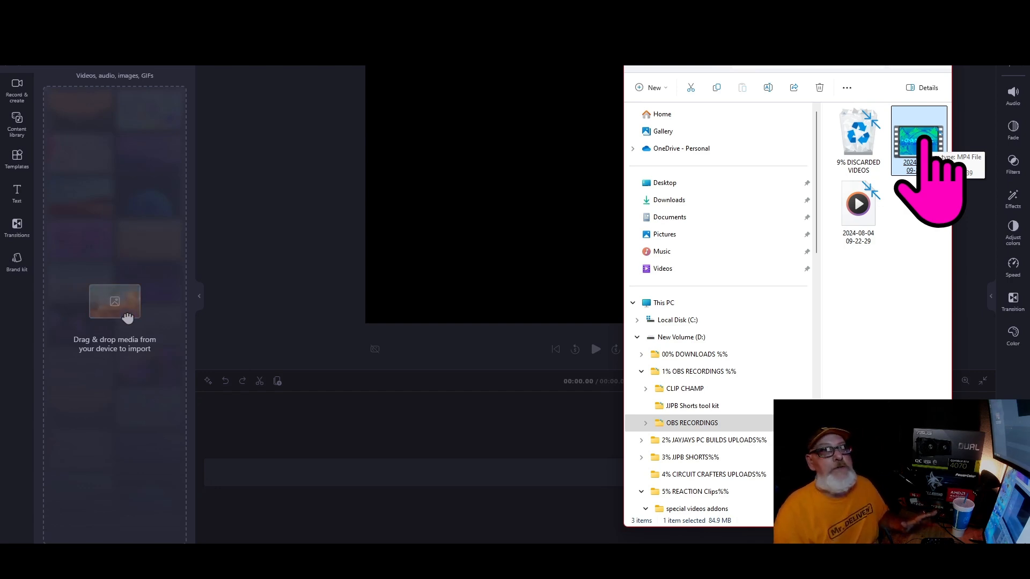
left_click_drag(938, 141, 85, 178)
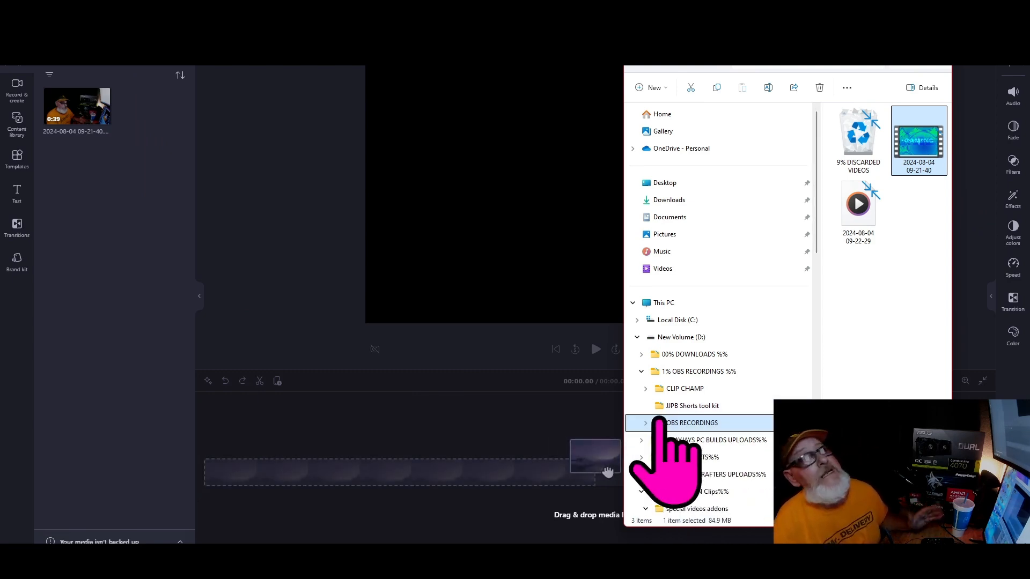
Import the new ending for video 4.09.2024 clip from the CLIP CHAMP folder into the project's media.
left_click(686, 390)
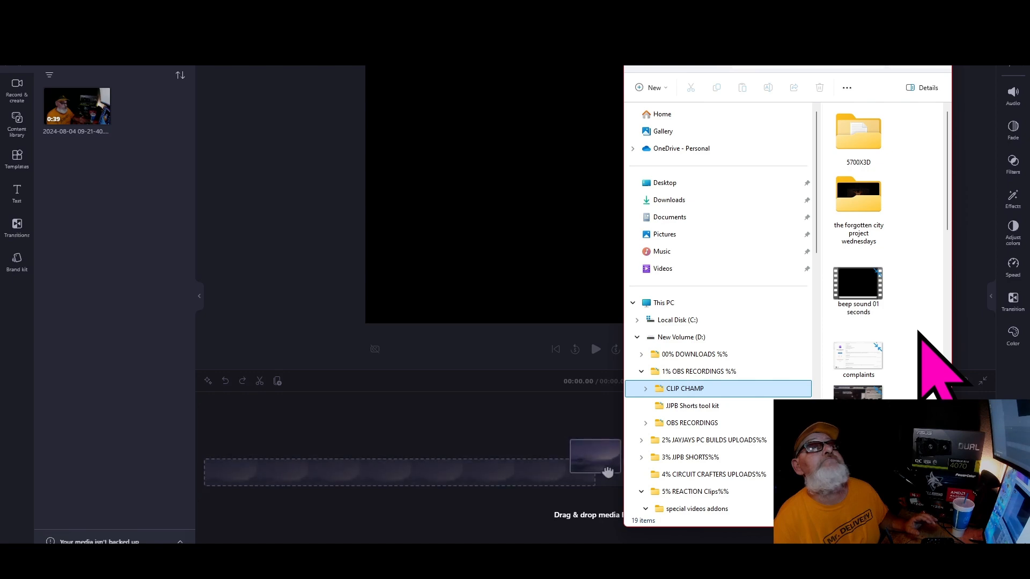
scroll(919, 331, "down", 3)
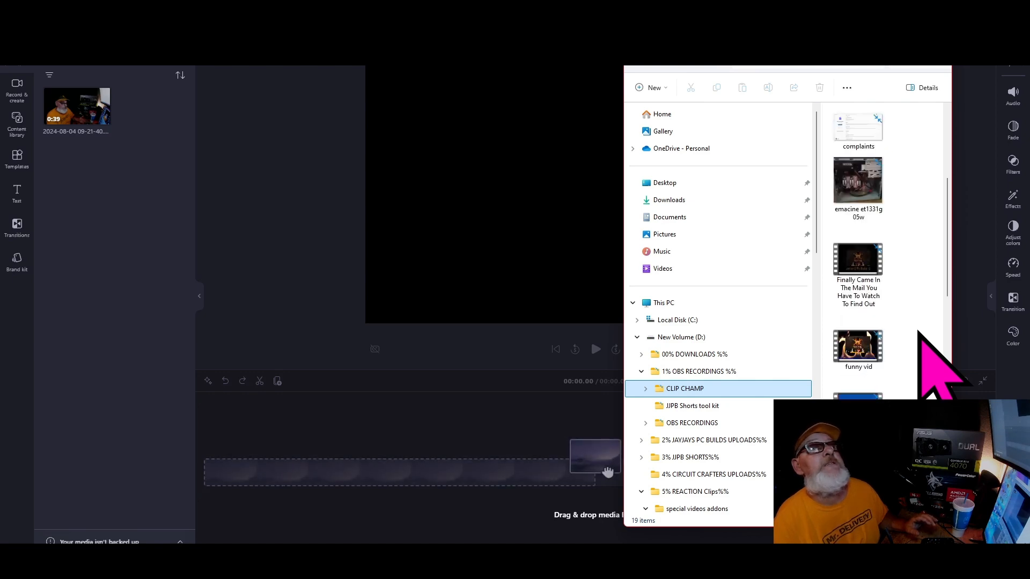
left_click_drag(859, 395, 161, 271)
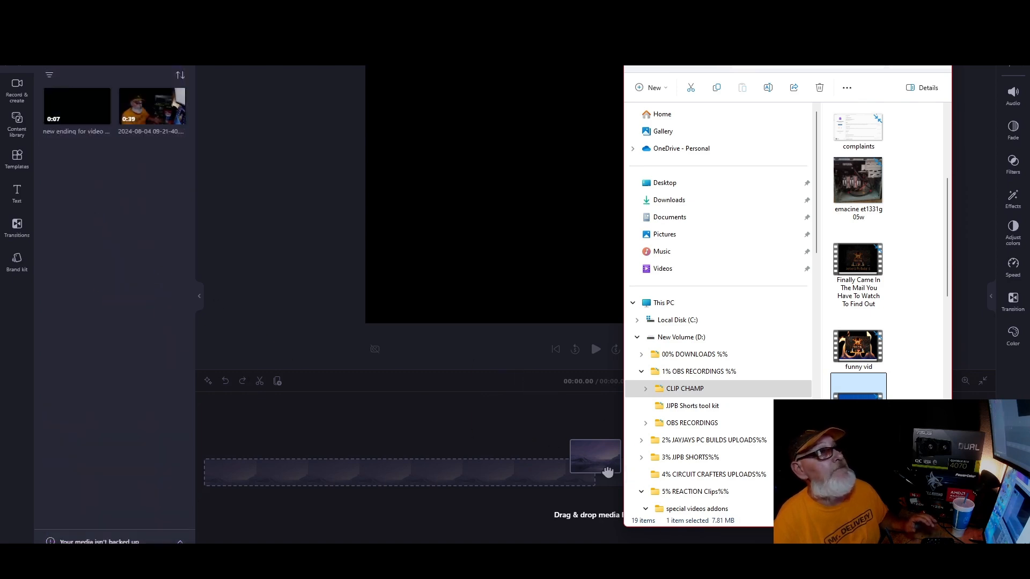
Import the subscribe new edit clip from the CLIP CHAMP folder into the project's media.
scroll(917, 354, "down", 4)
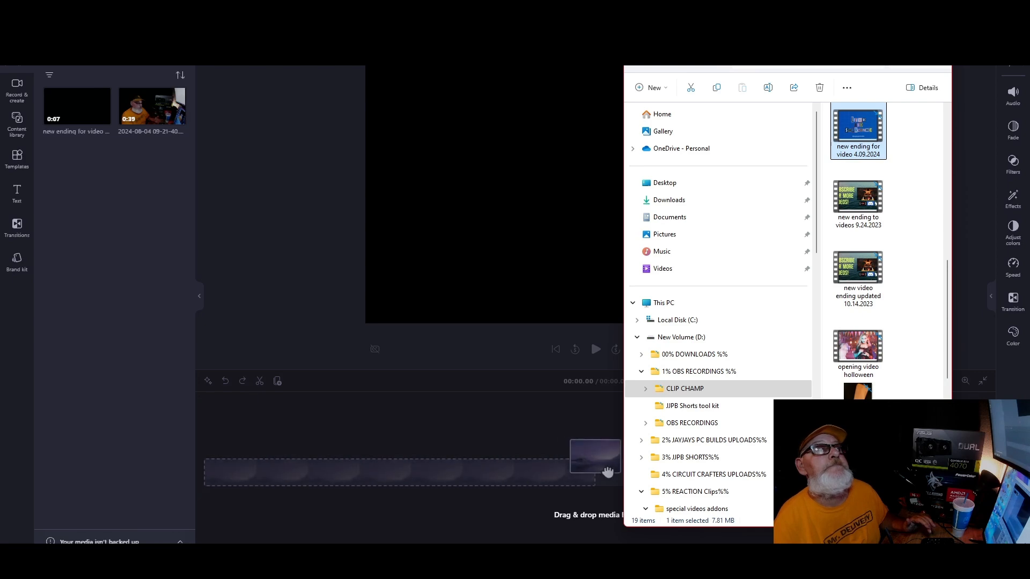
left_click(858, 478)
left_click_drag(859, 477, 96, 239)
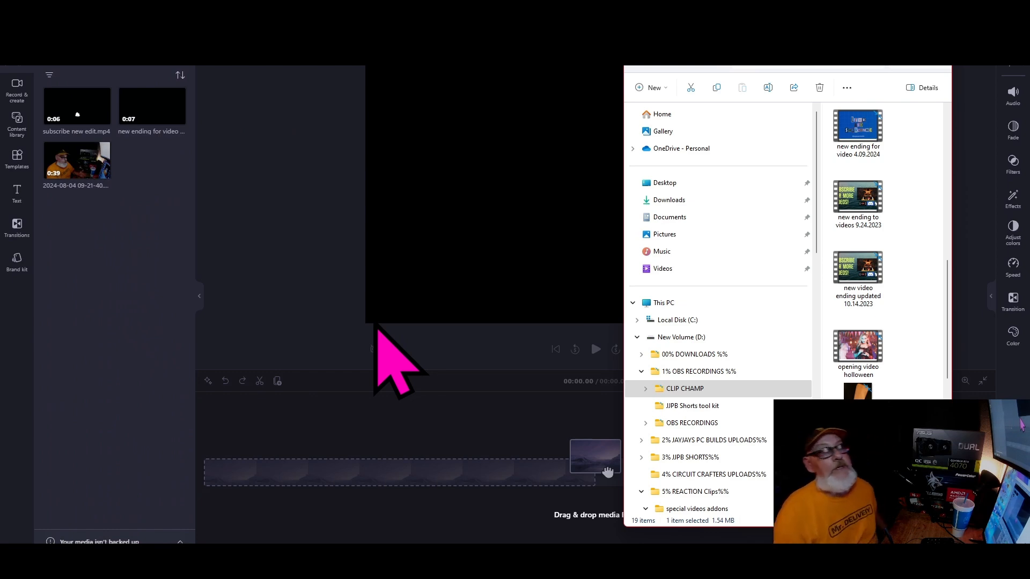
Import the Untitled video - Made with Clipchamp file into the project's media and put the File Explorer window away.
left_click(879, 350)
scroll(910, 352, "down", 5)
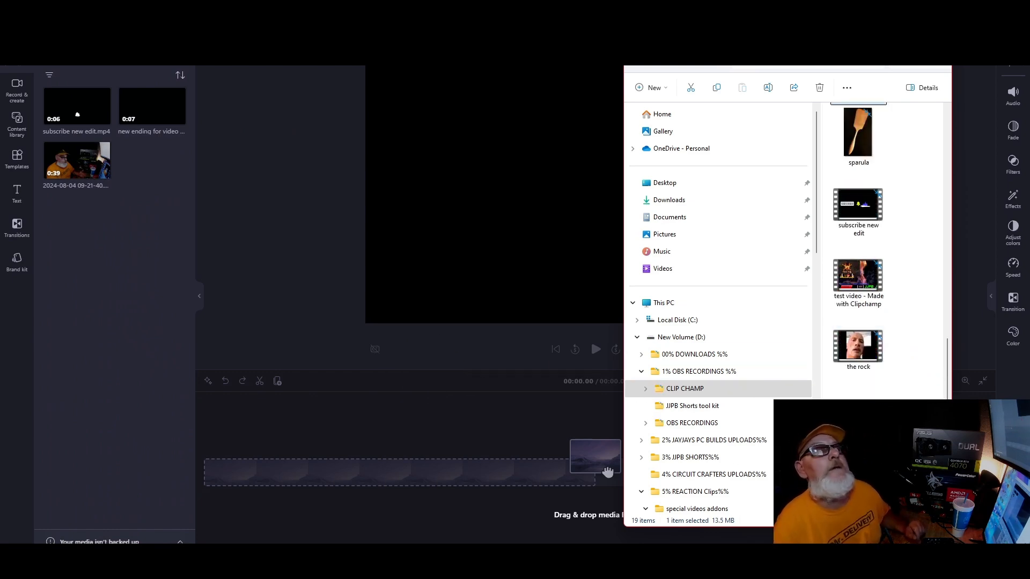
scroll(880, 247, "down", 3)
scroll(915, 391, "up", 5)
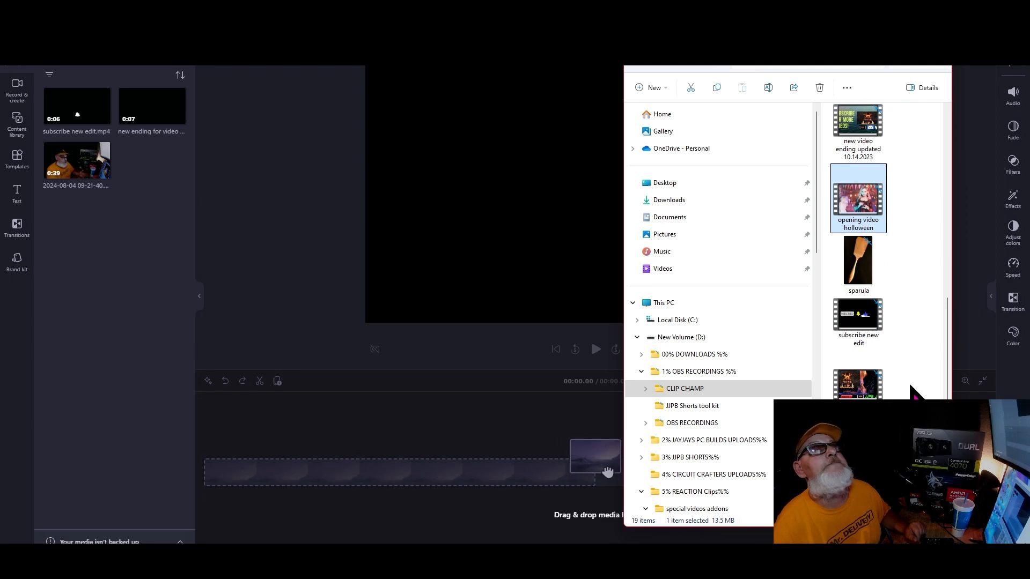
scroll(912, 375, "down", 3)
left_click(859, 333)
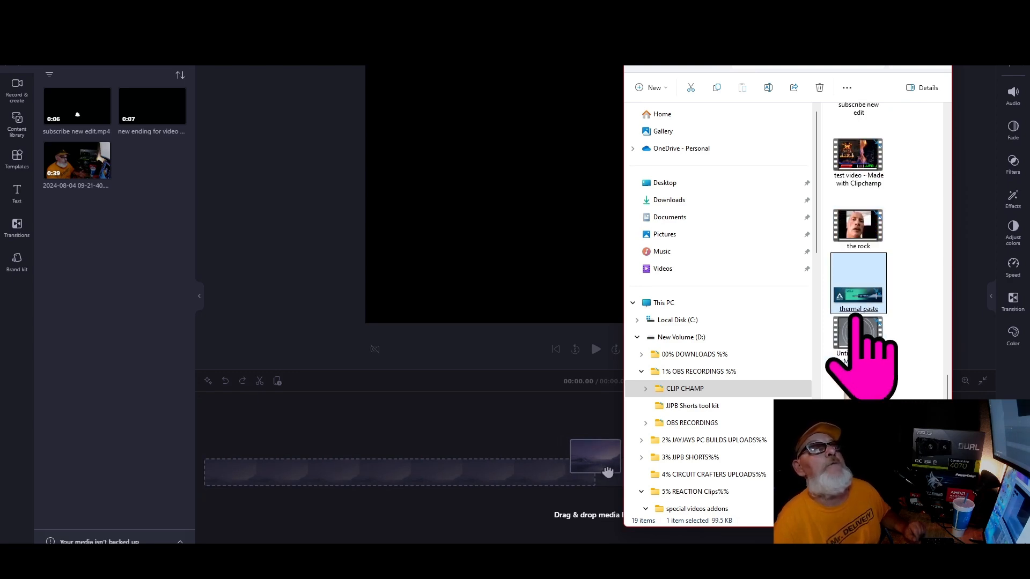
left_click_drag(860, 333, 133, 281)
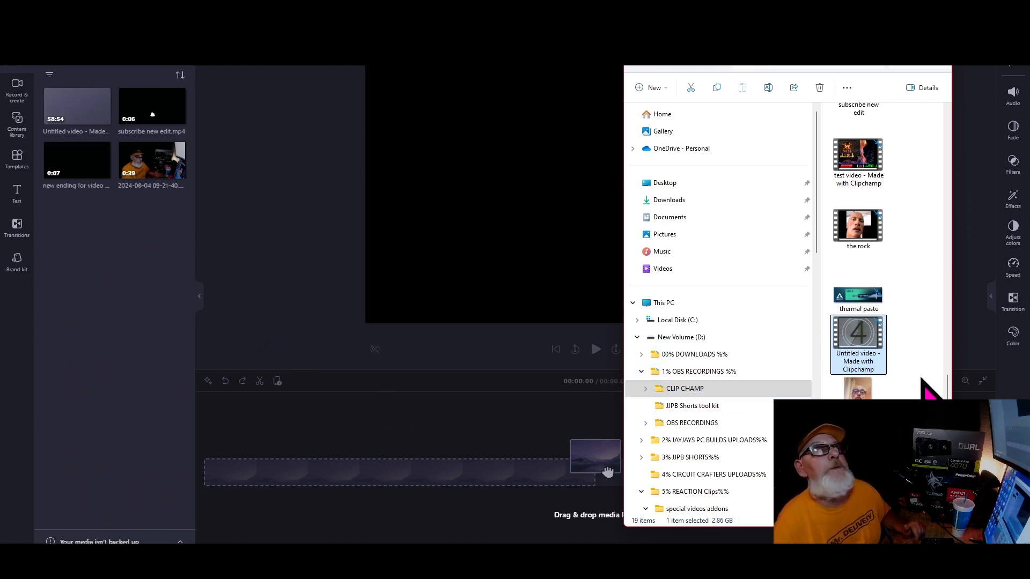
scroll(921, 376, "up", 10)
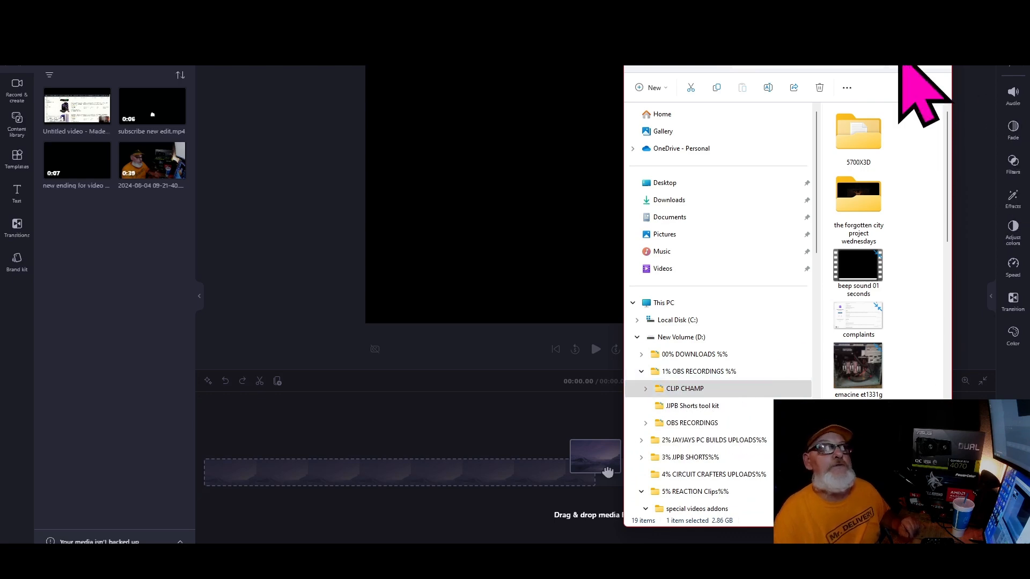
left_click(891, 38)
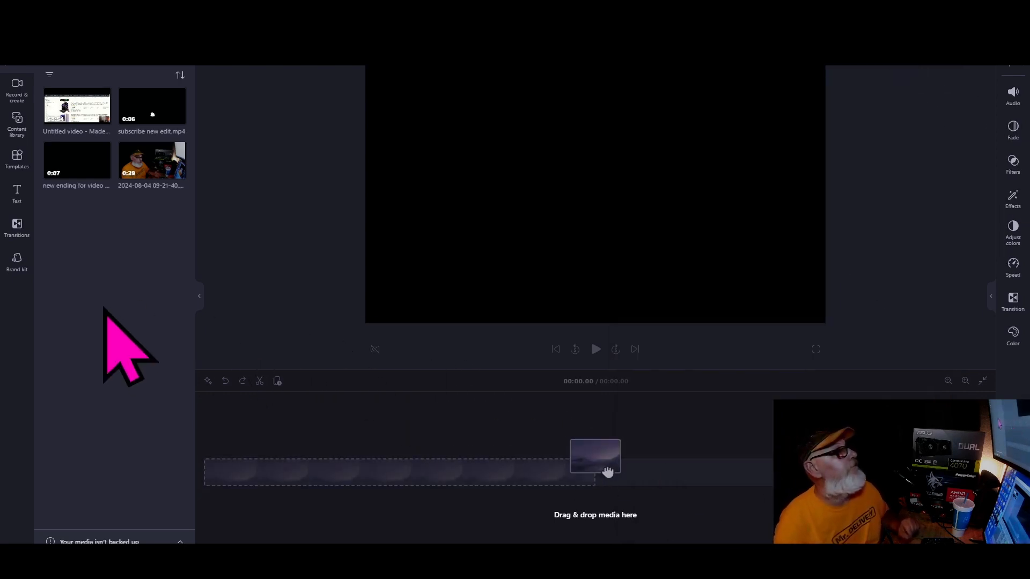
mouse_move(154, 164)
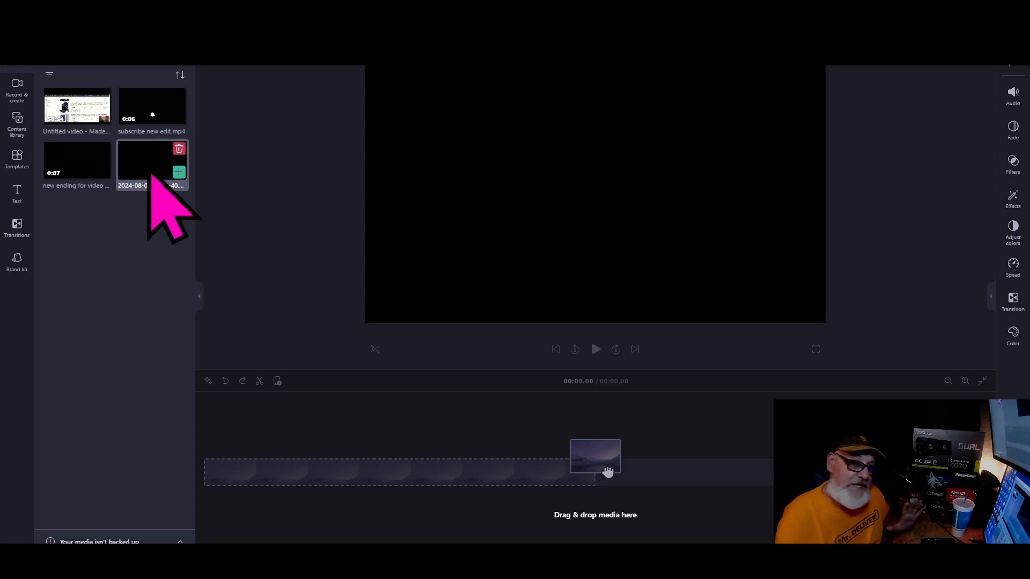
left_click_drag(152, 174, 322, 465)
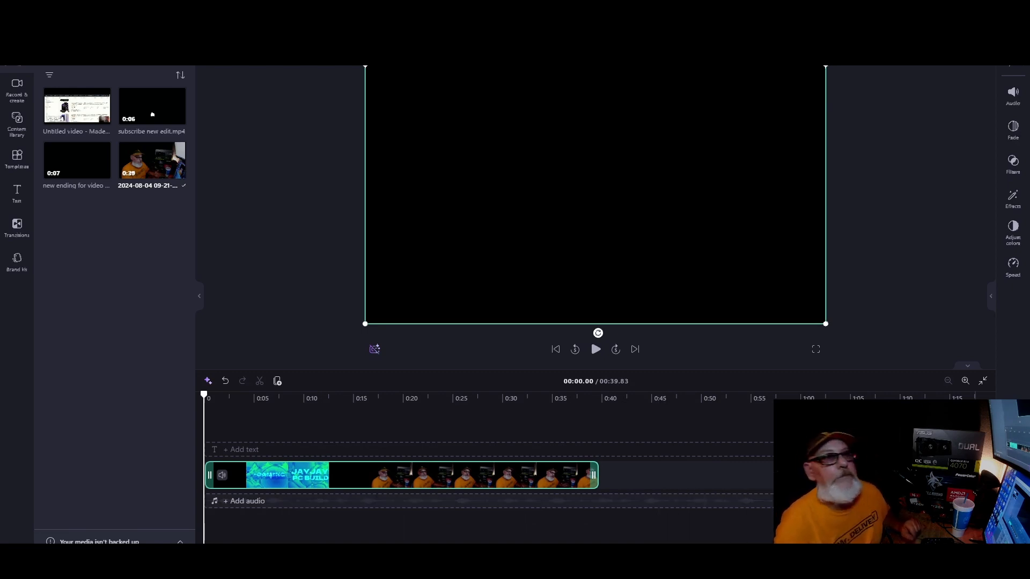
Play the recording's opening to find where the black lead-in ends, and split the clip at 00:02.31.
left_click(965, 380)
left_click(966, 380)
left_click(966, 380)
left_click(966, 380)
left_click(965, 380)
left_click(966, 381)
left_click(965, 380)
left_click(965, 382)
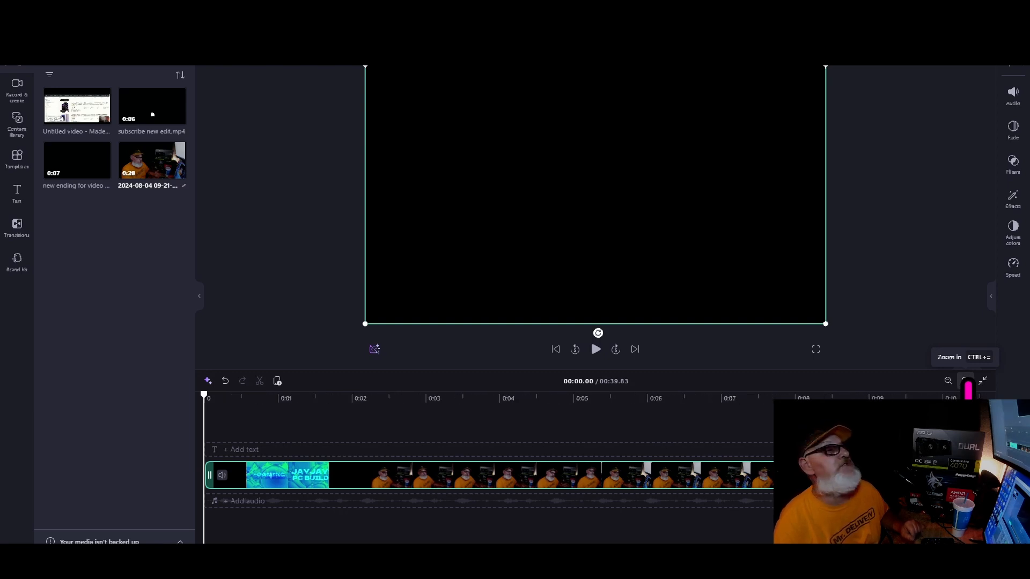
left_click(966, 381)
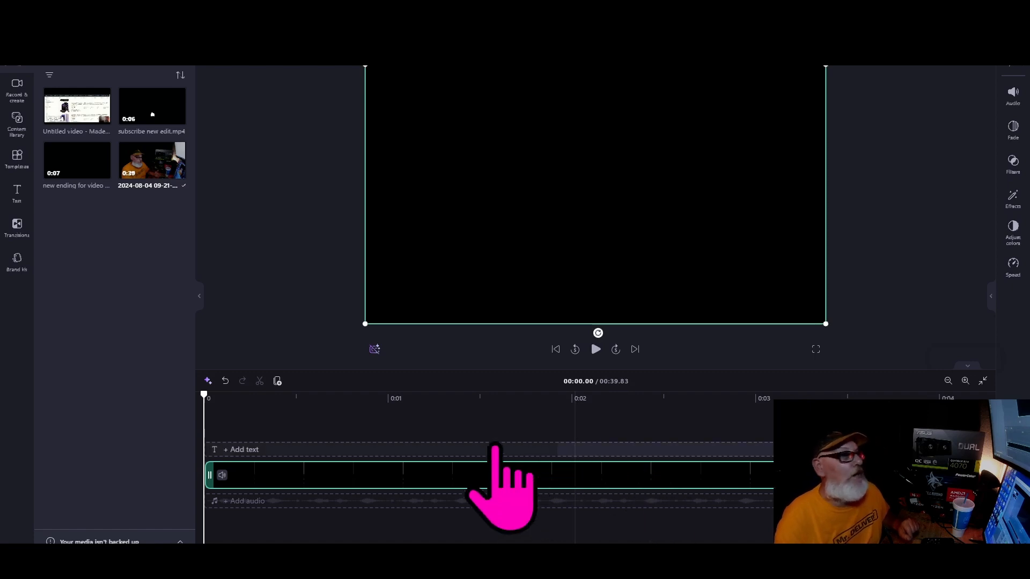
left_click(595, 349)
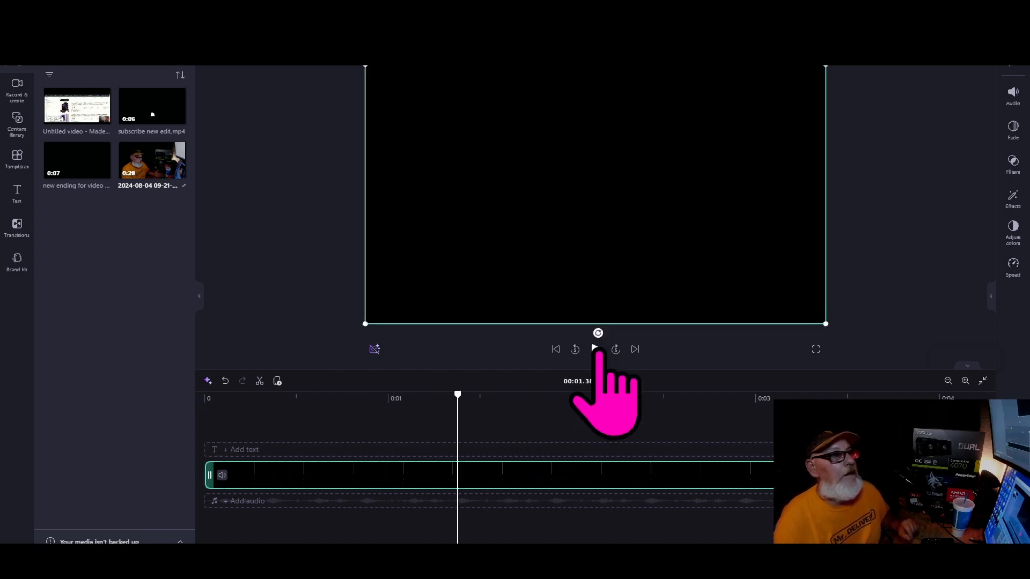
left_click(596, 349)
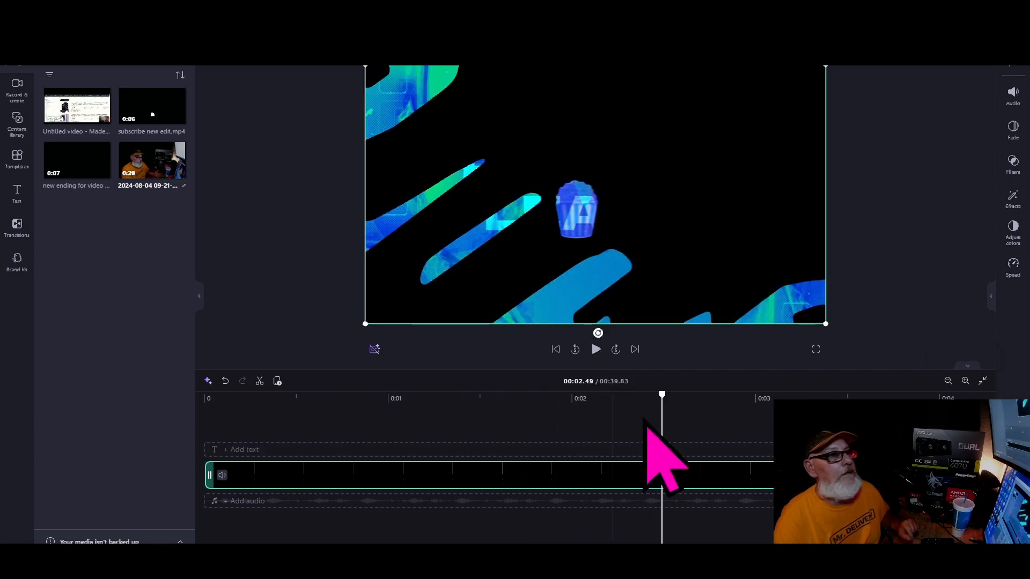
left_click_drag(662, 398, 629, 399)
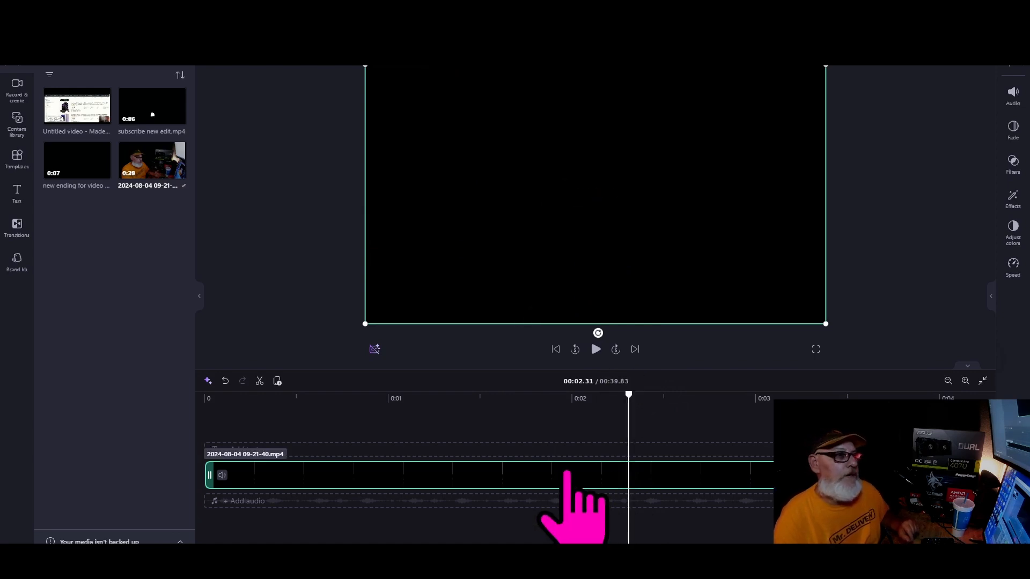
right_click(567, 473)
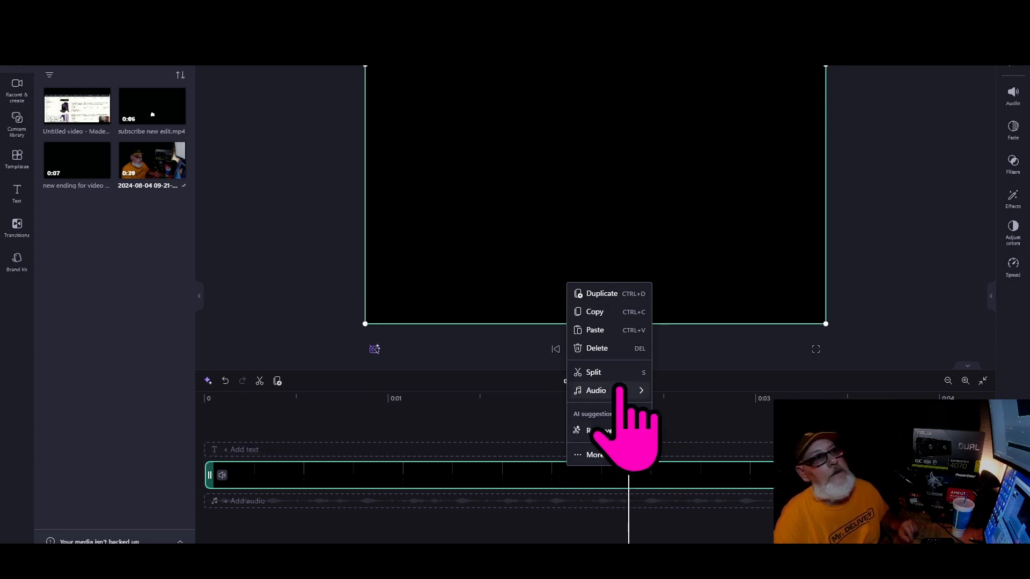
left_click(605, 372)
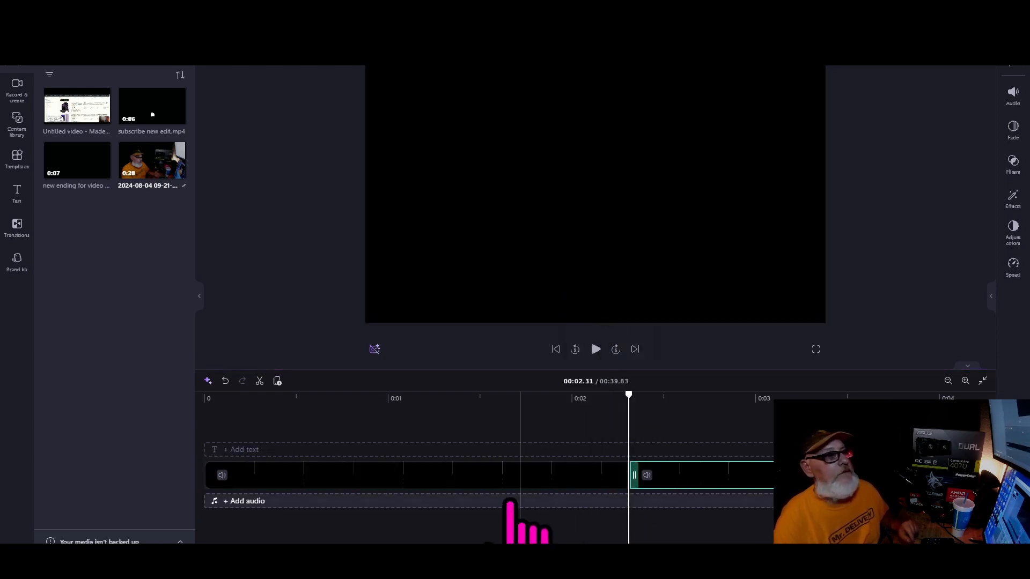
Delete the black segment before the split and move the remaining clip to the start of the timeline.
left_click(479, 472)
right_click(479, 473)
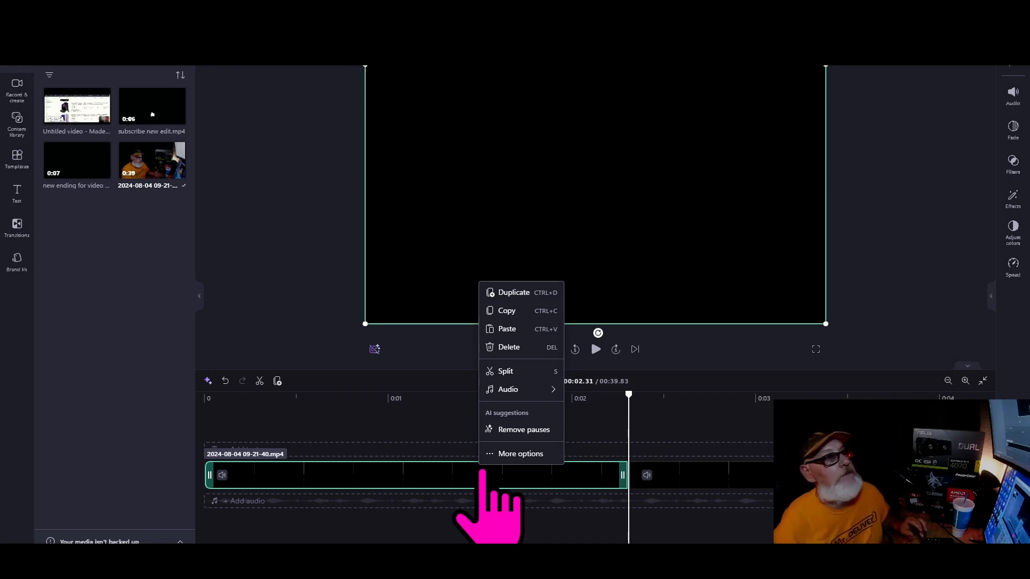
left_click(520, 348)
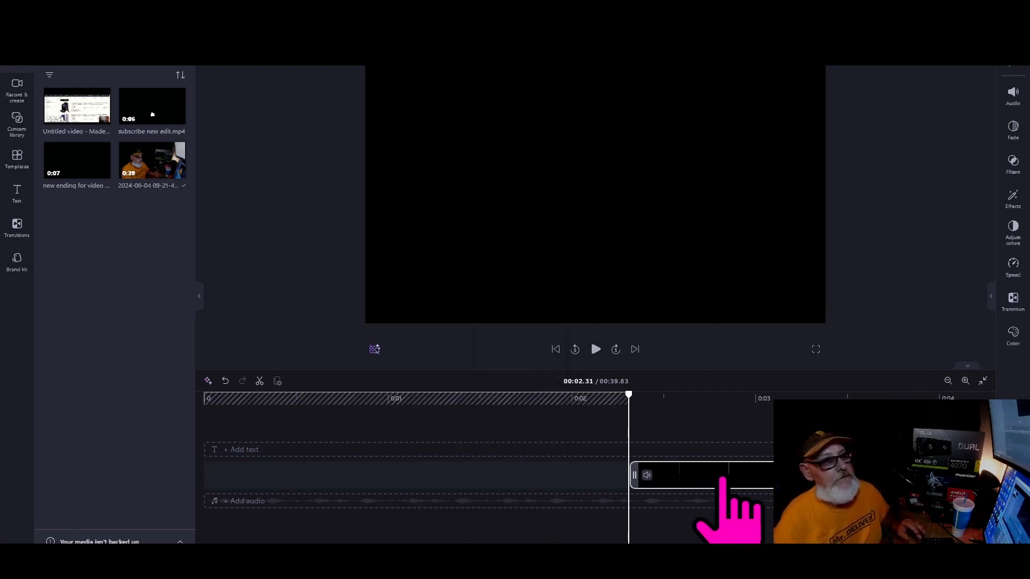
left_click_drag(720, 477, 286, 487)
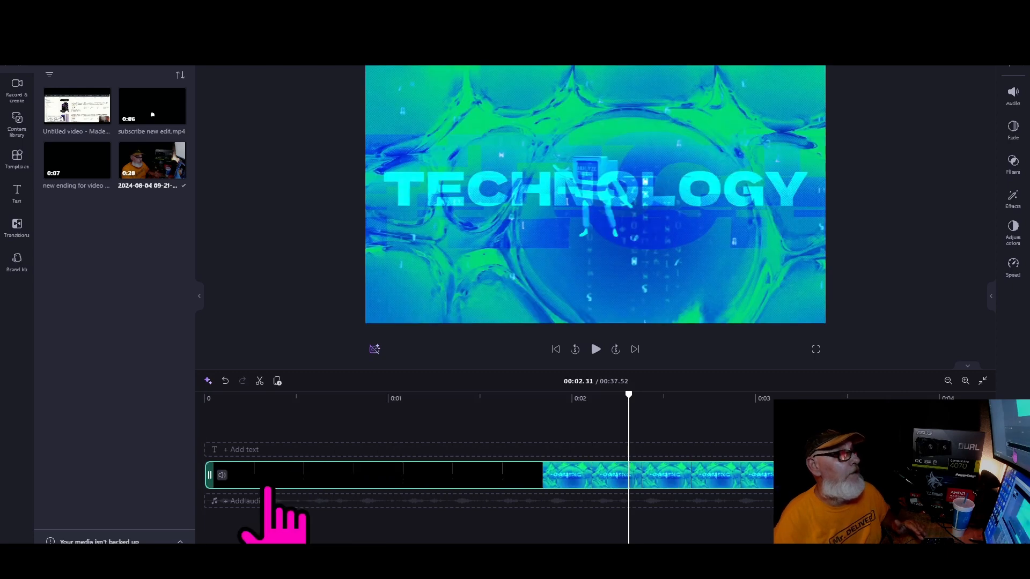
Play the clip from the start through the intro animation and split it at 00:09.57.
left_click(207, 424)
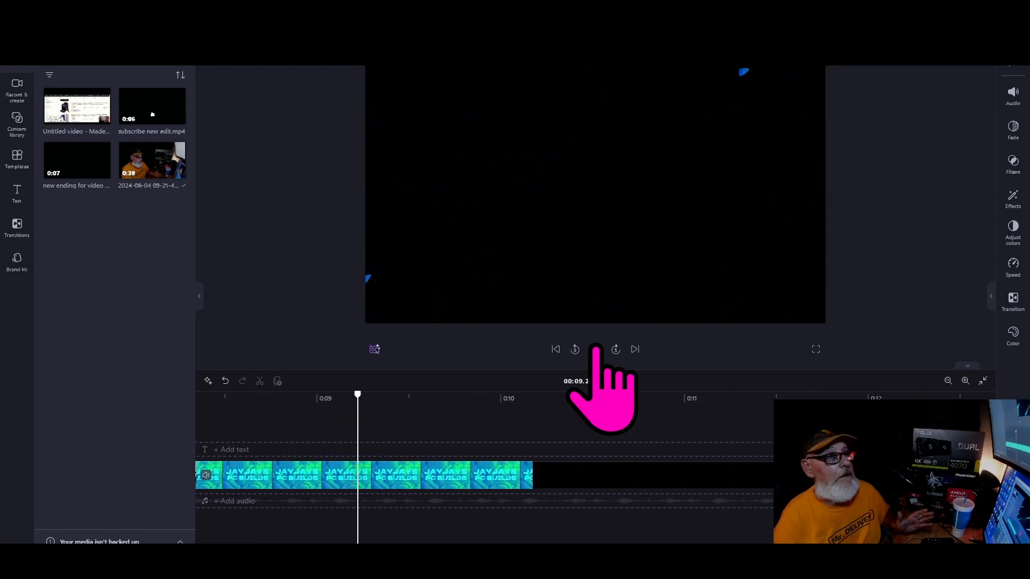
left_click(544, 476)
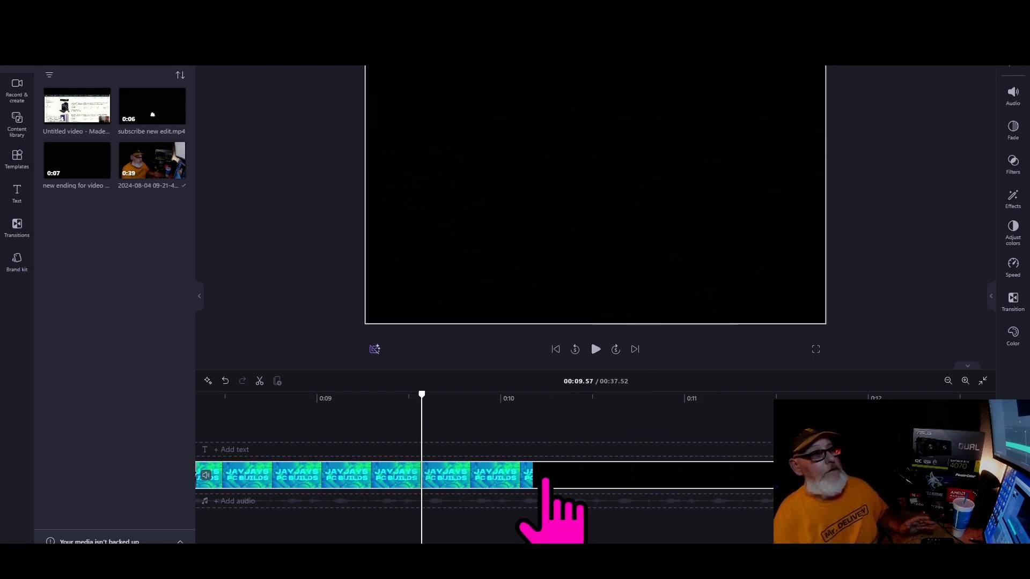
right_click(545, 476)
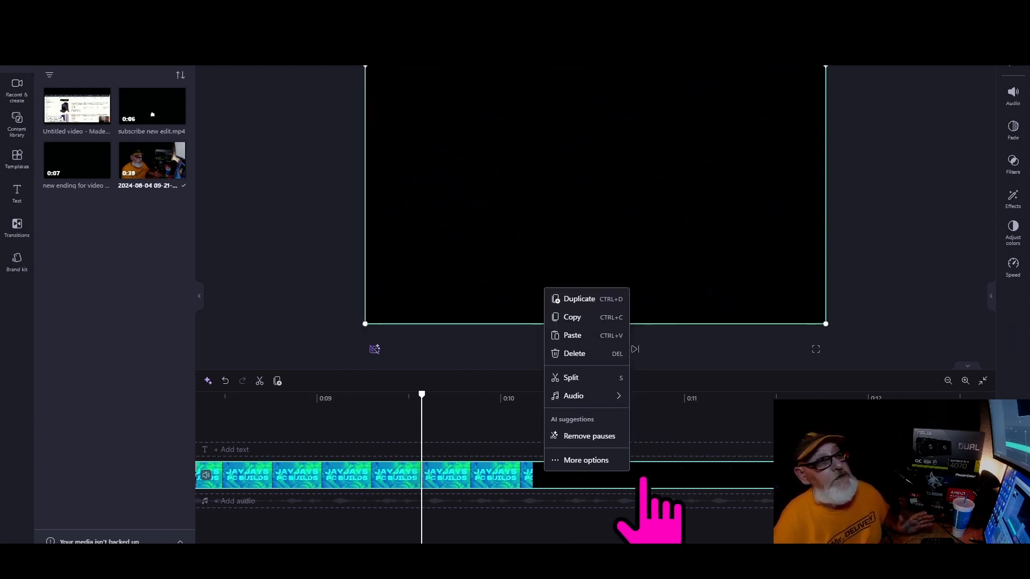
left_click(571, 378)
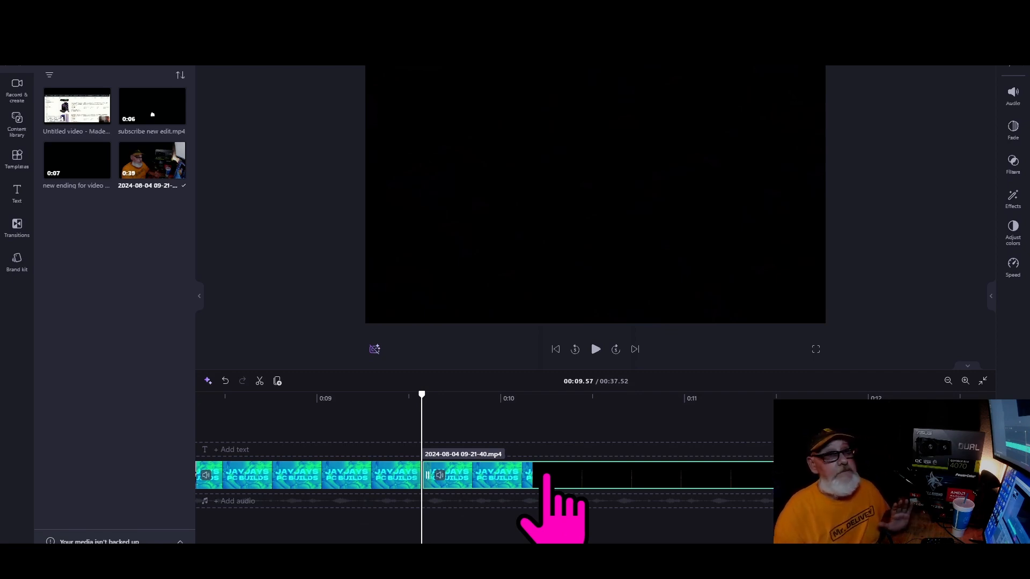
Set the playback speed of the segment after the 00:09.57 split to 1.2.
left_click(1015, 268)
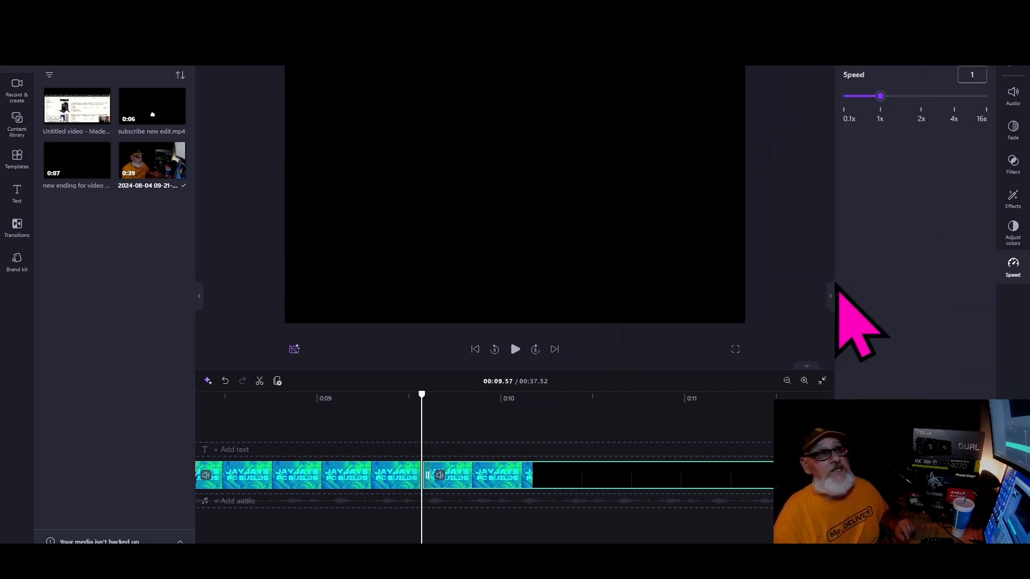
key("Right")
key("Right")
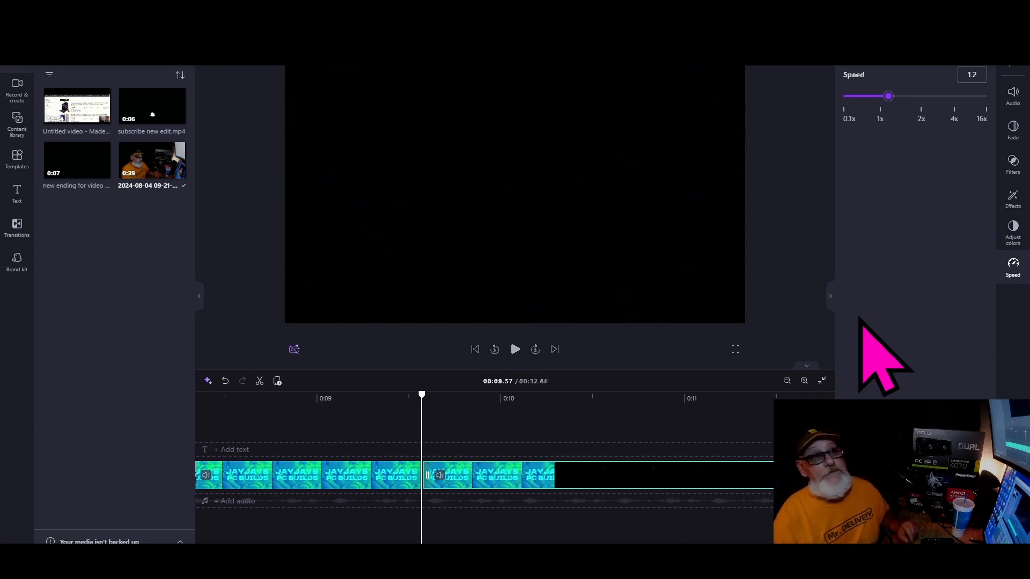
left_click(831, 292)
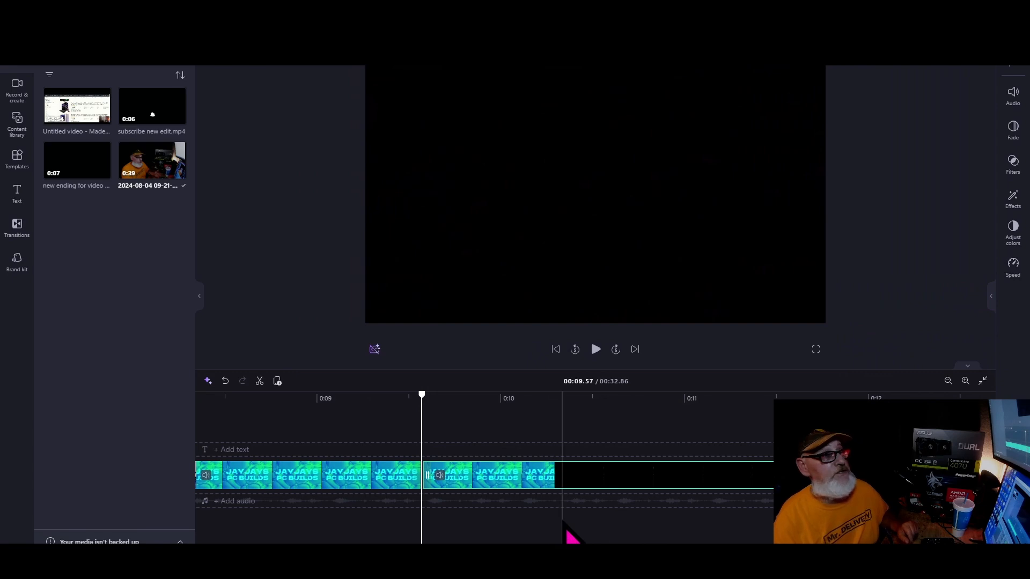
Play the sped-up segment through to its end and check its closing seconds for a suitable end cut point.
left_click(595, 349)
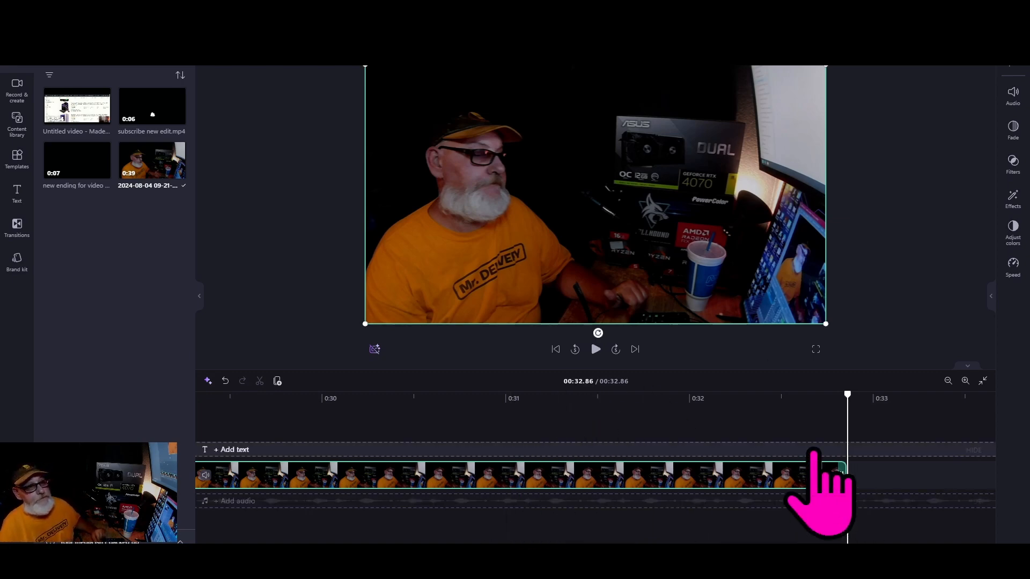
left_click(667, 424)
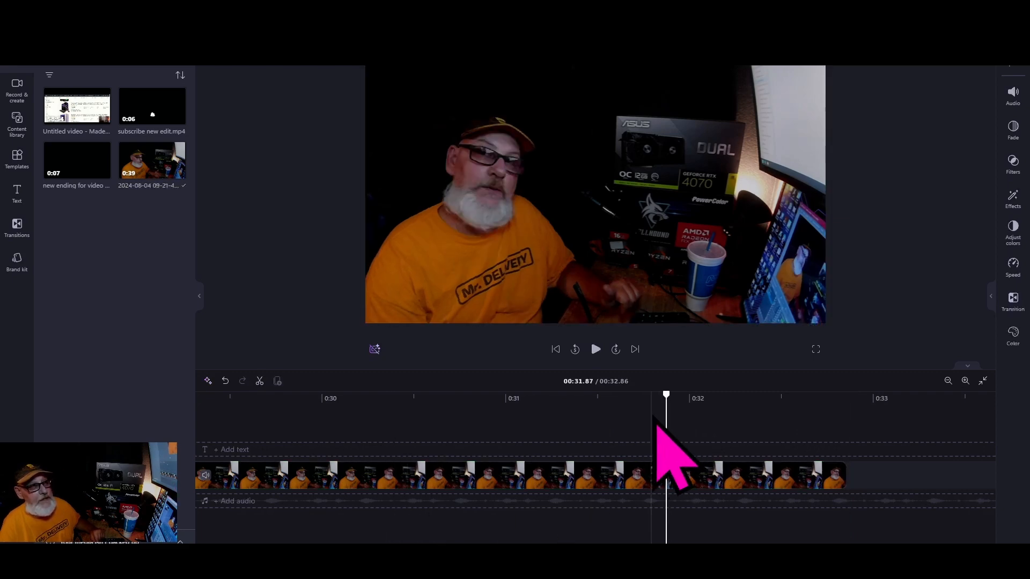
left_click(800, 424)
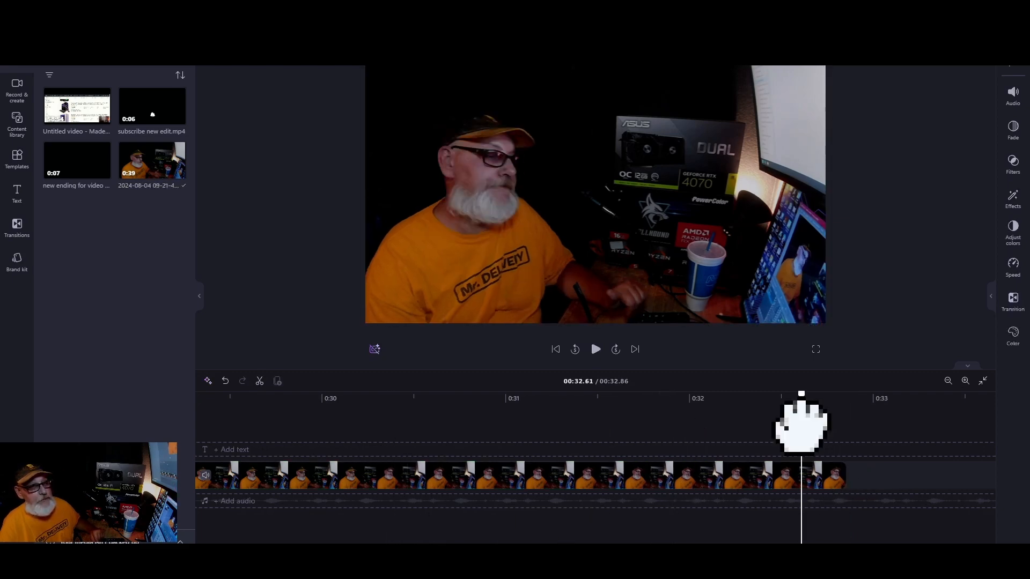
left_click(684, 424)
left_click(595, 426)
left_click(505, 424)
left_click(796, 424)
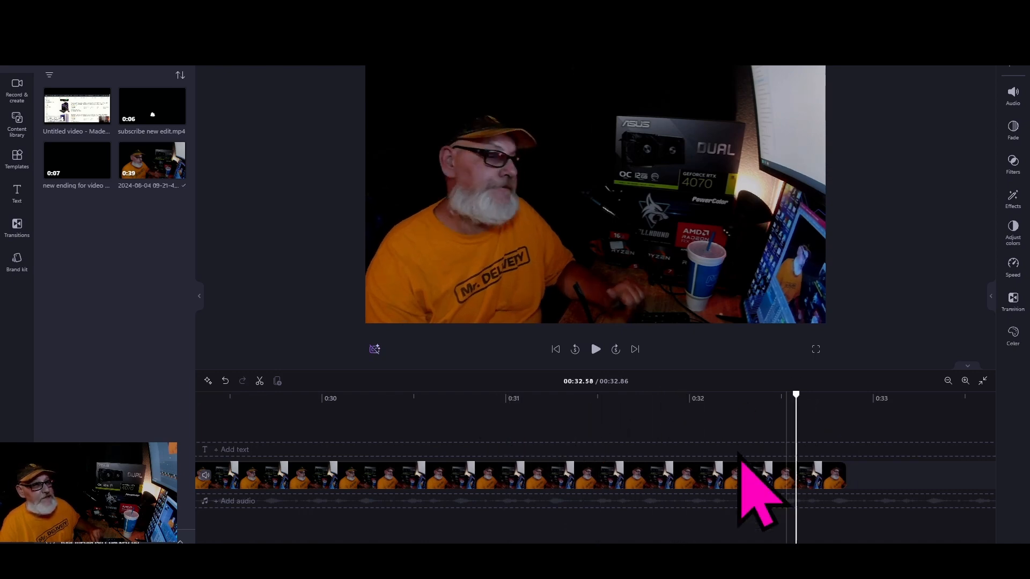
left_click(624, 424)
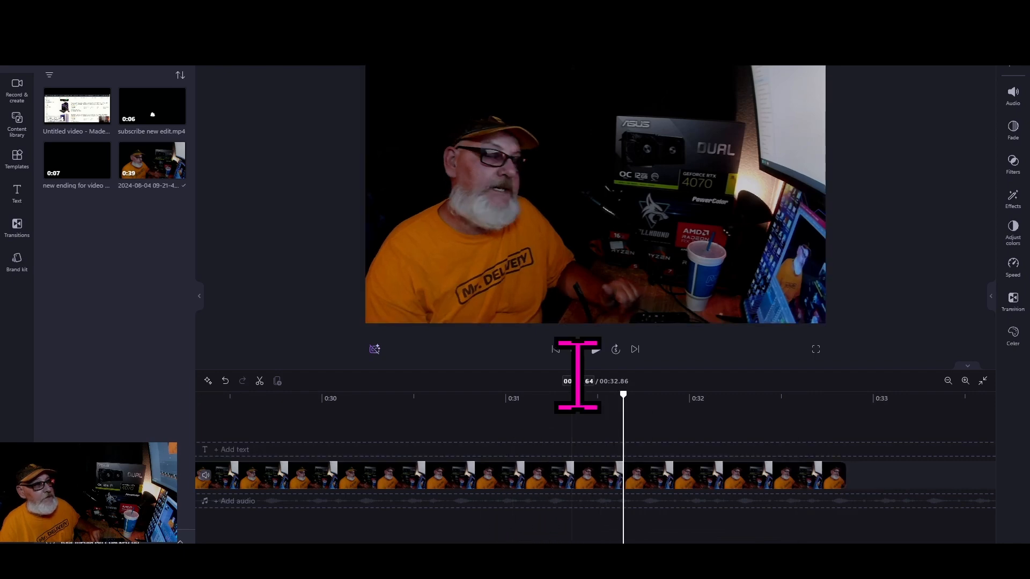
left_click(596, 349)
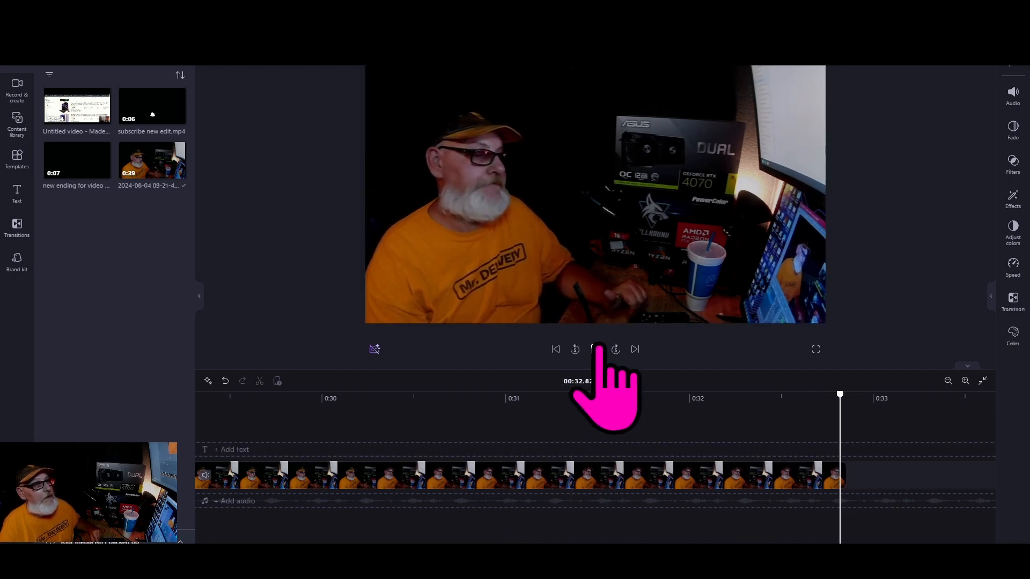
left_click(528, 438)
left_click(596, 350)
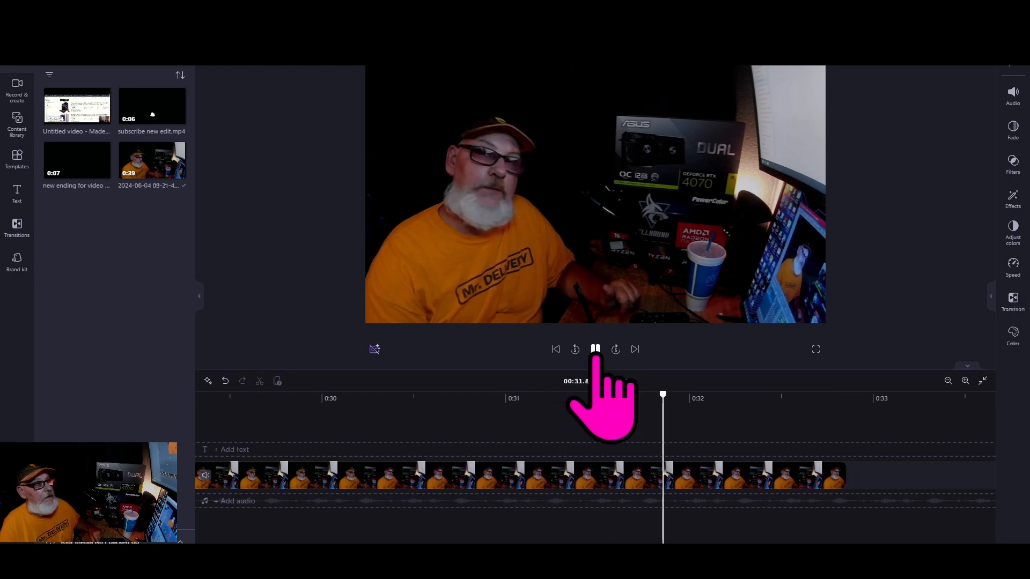
left_click(355, 429)
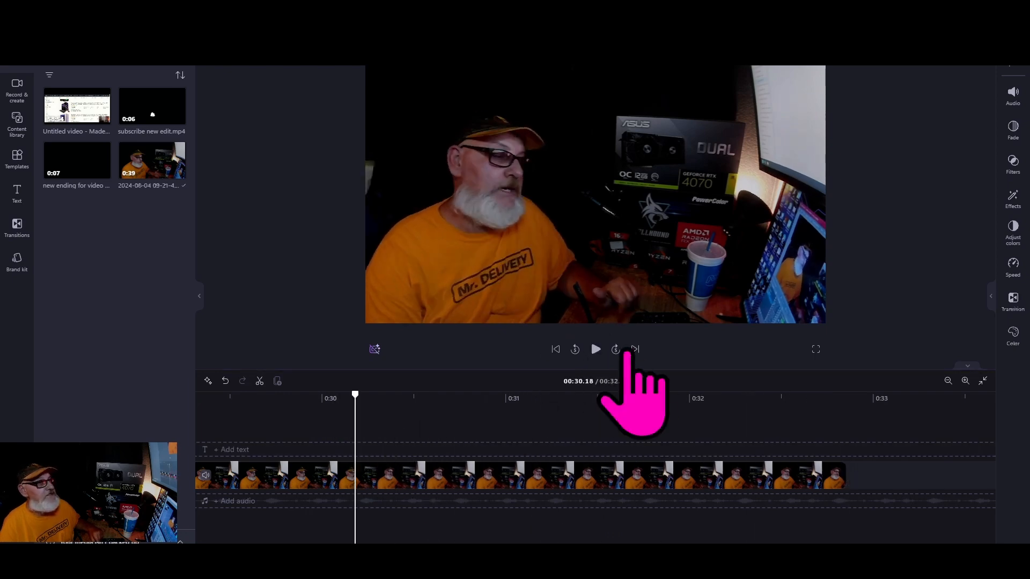
left_click(596, 349)
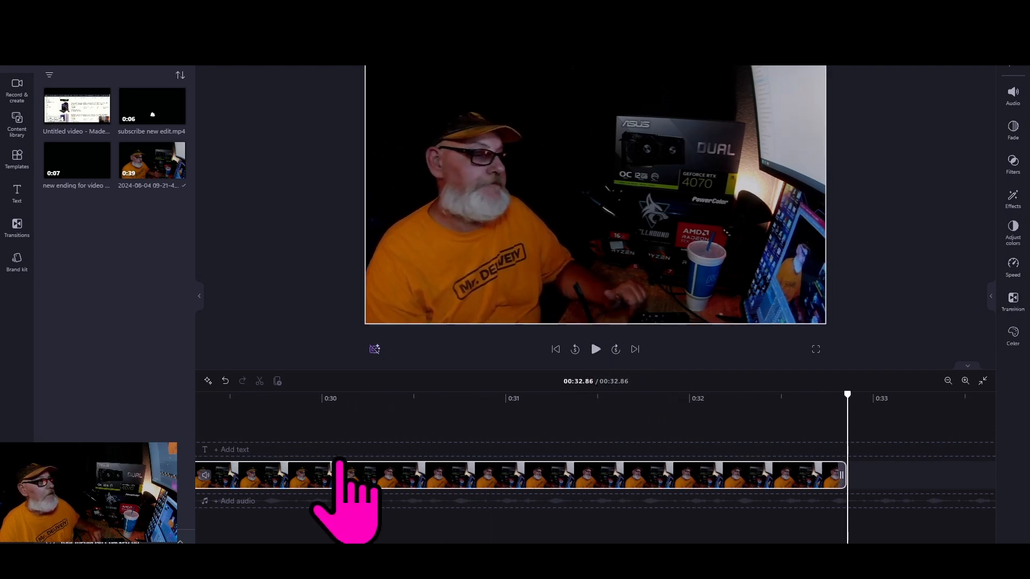
Replay the closing seconds of the recording from about 00:29.7 to locate the point where the talking ends.
left_click(280, 424)
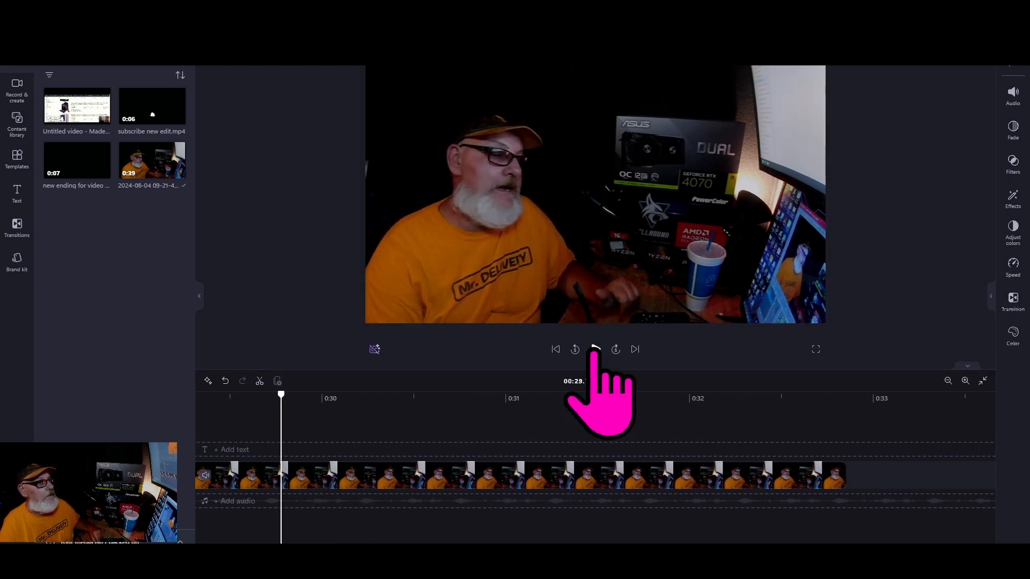
left_click(596, 349)
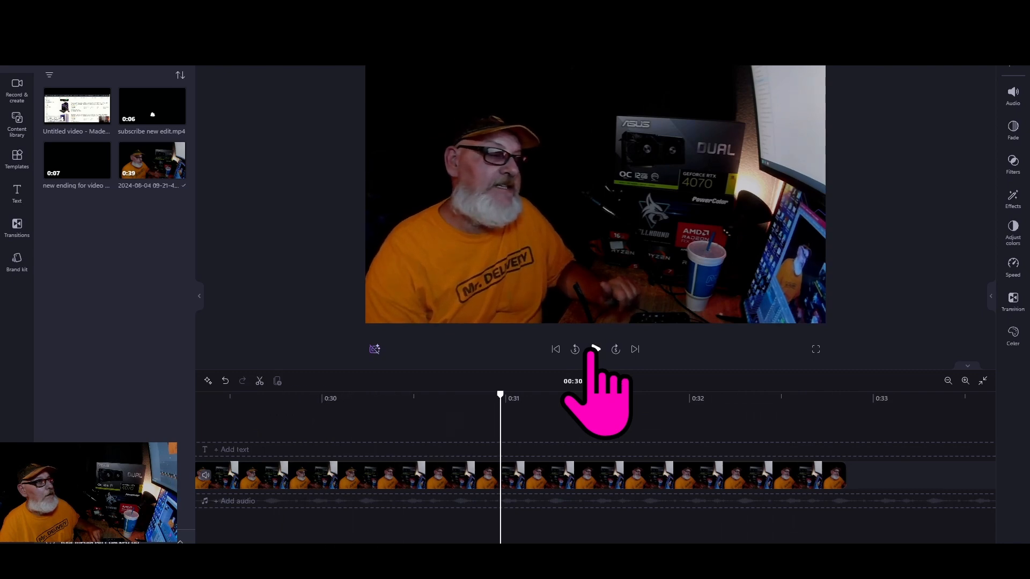
left_click(595, 349)
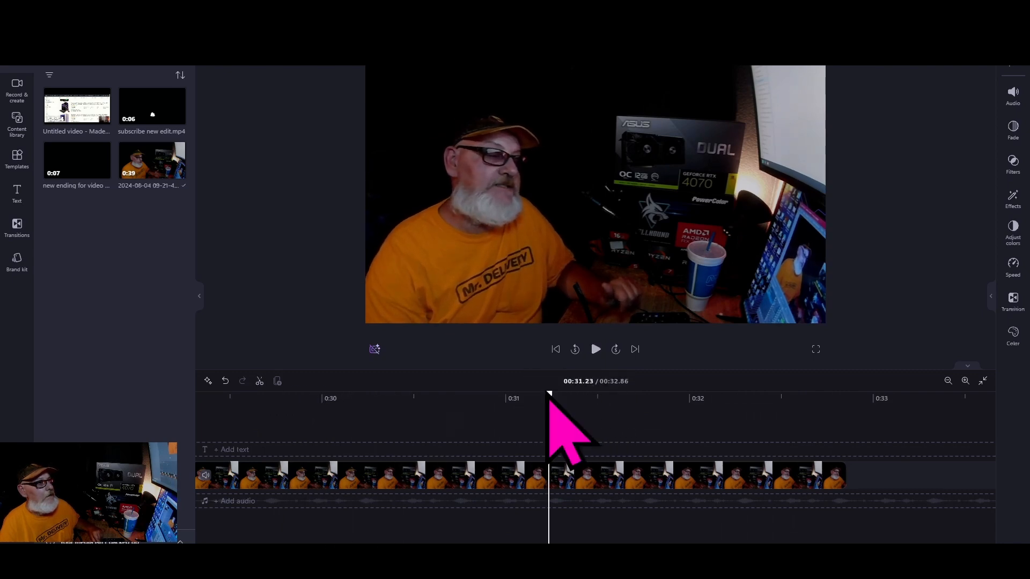
left_click_drag(548, 400, 517, 398)
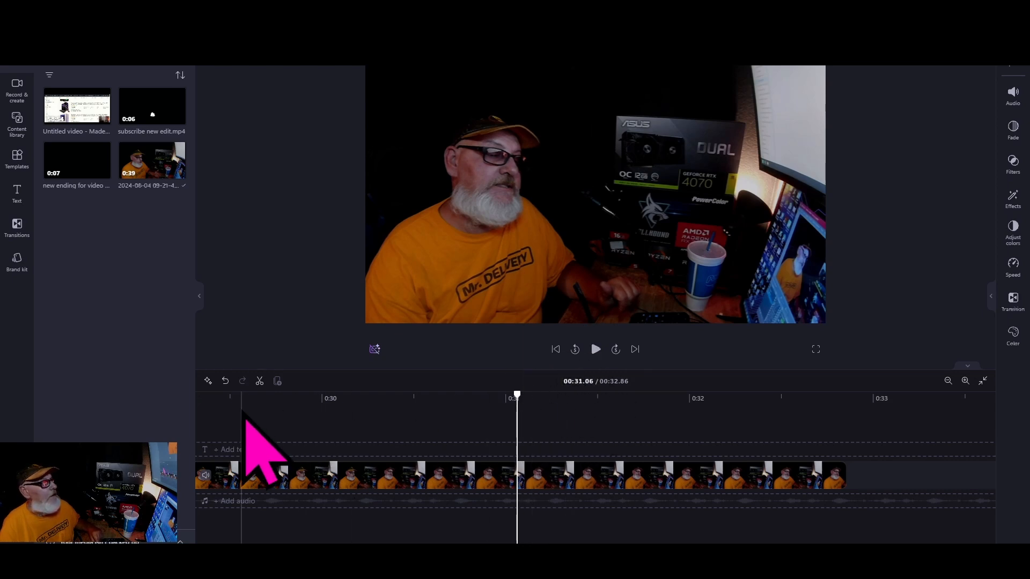
left_click(266, 424)
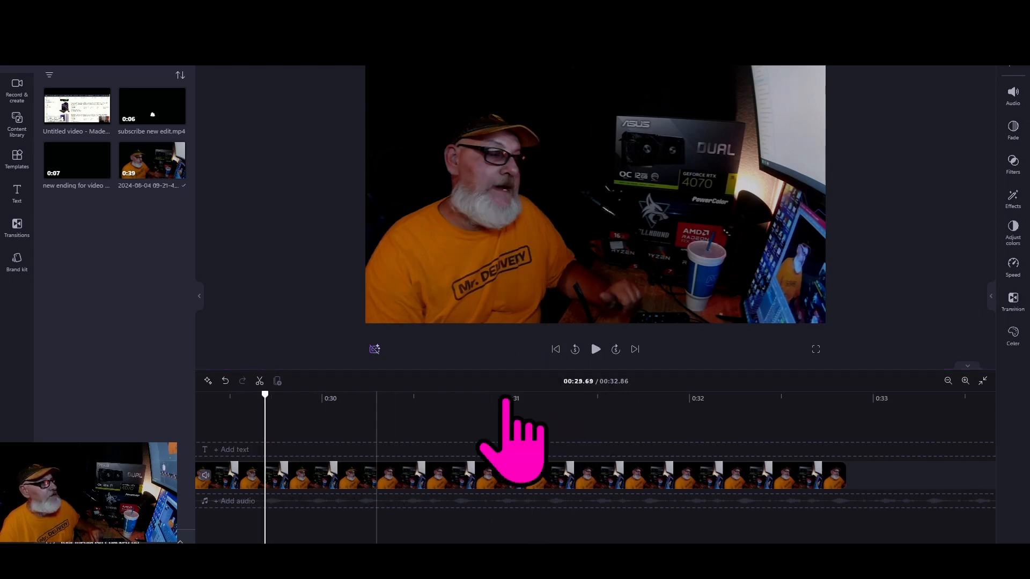
left_click(595, 350)
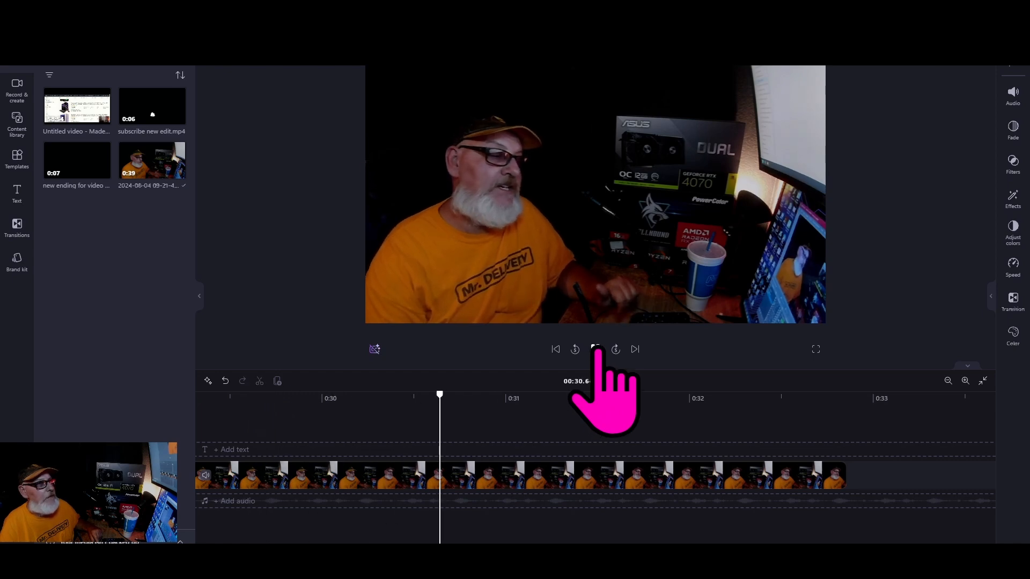
left_click(595, 349)
Split the clip at 00:31.09 and move the trailing piece about 0.7 seconds later to separate it.
left_click(523, 398)
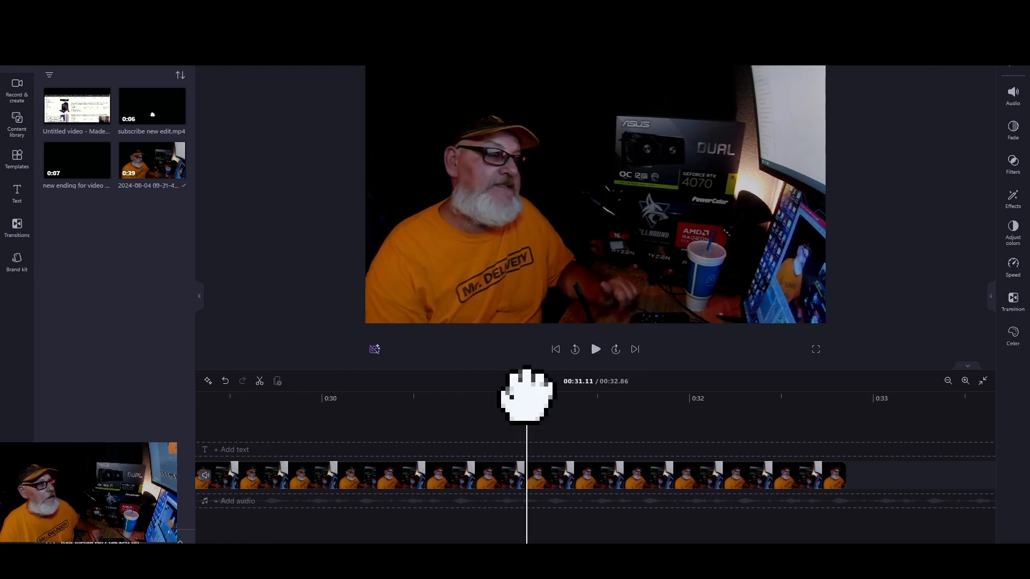
right_click(590, 478)
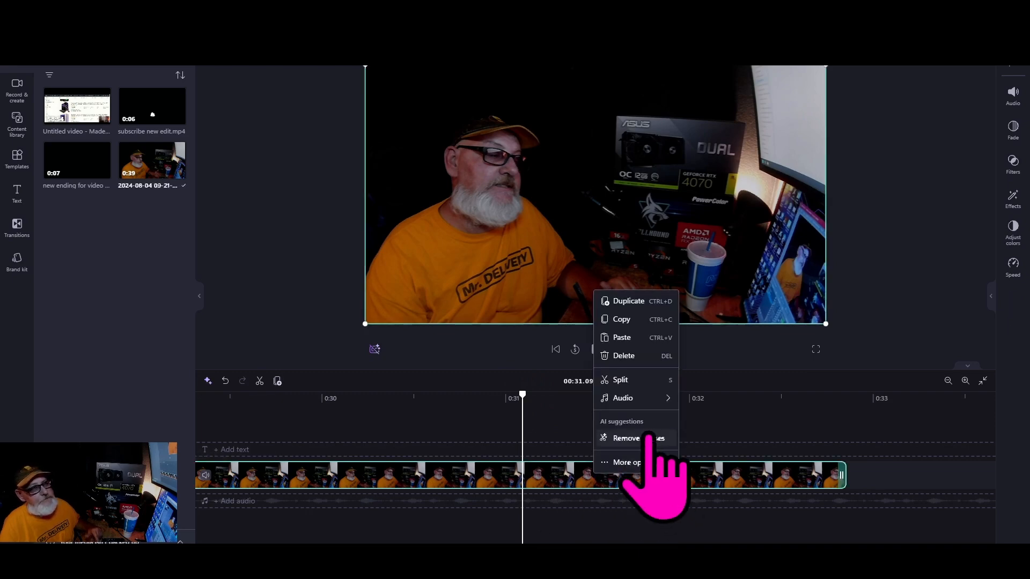
left_click(638, 381)
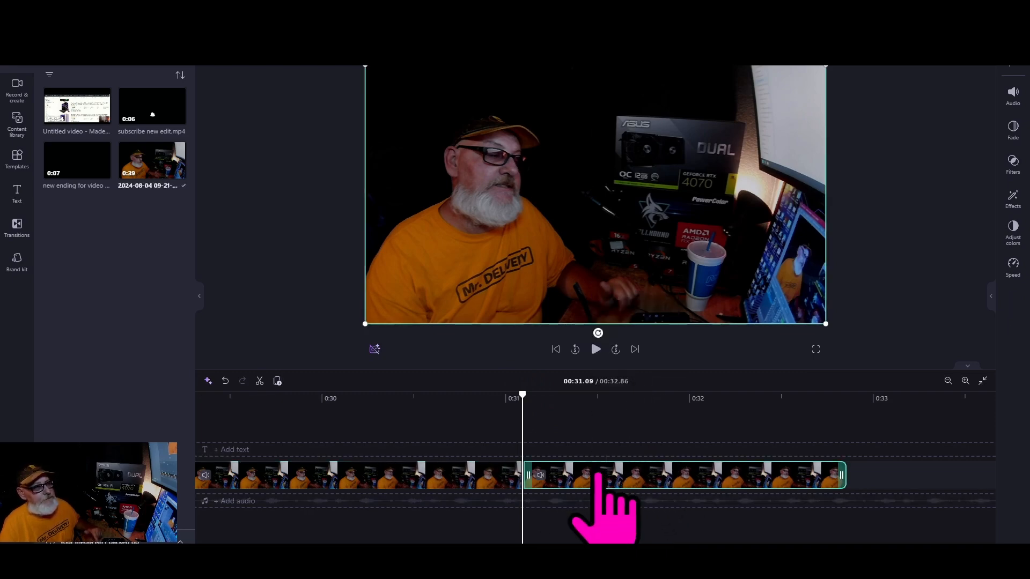
left_click_drag(608, 478, 728, 474)
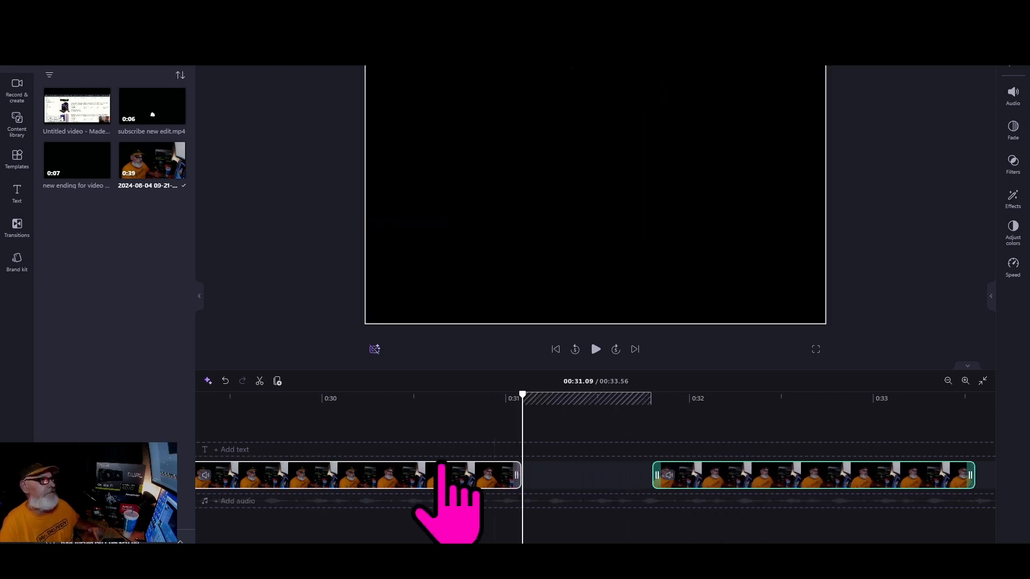
Play the ending across the gap after 00:31.09 to check the cut and the separated trailing piece.
left_click(241, 421)
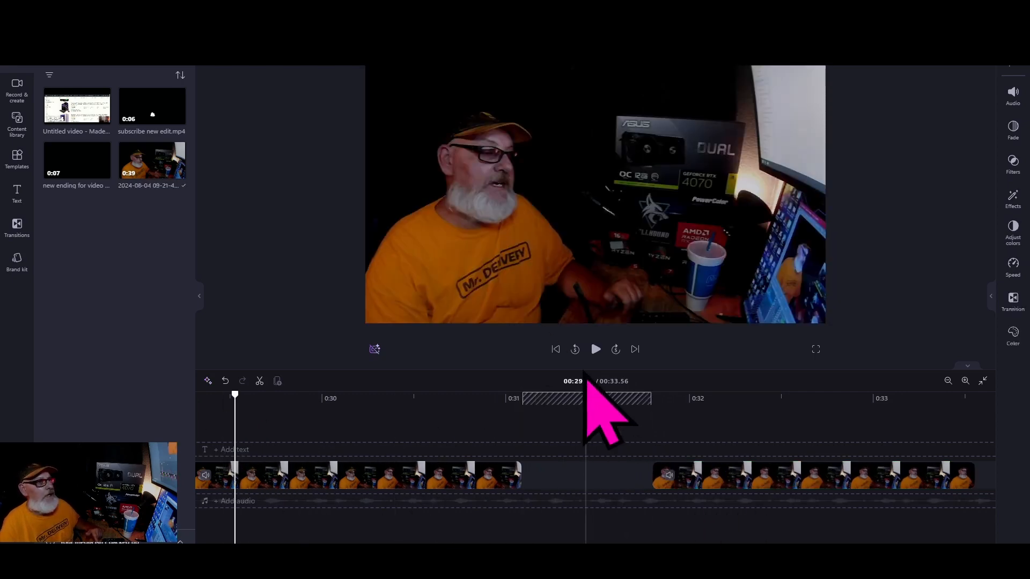
left_click(594, 348)
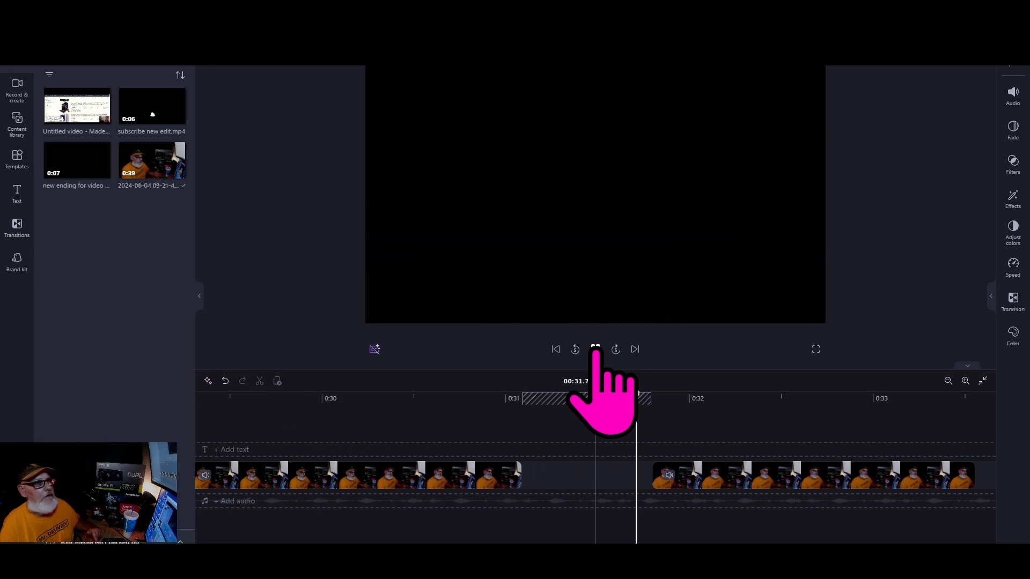
left_click(595, 349)
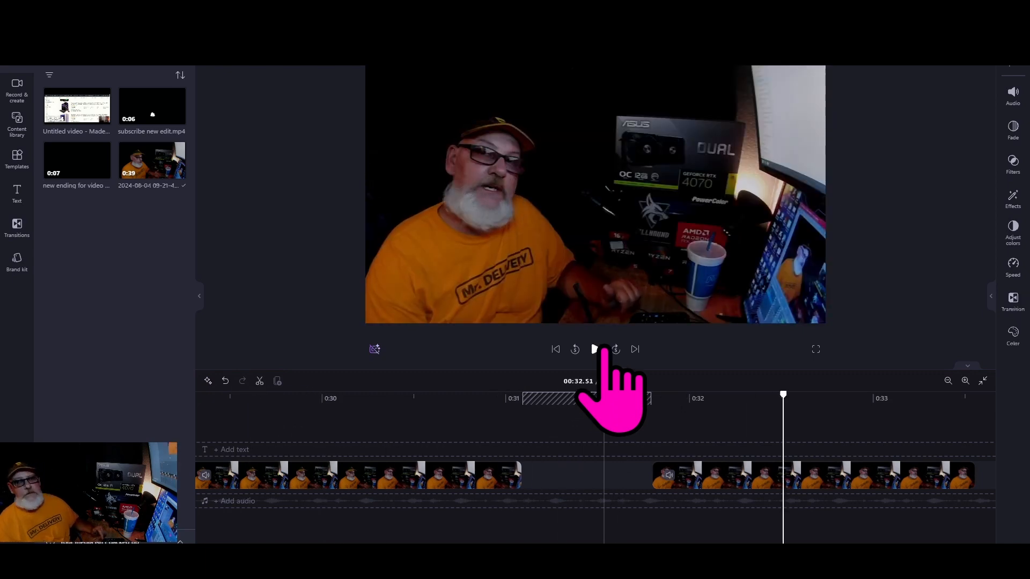
mouse_move(563, 486)
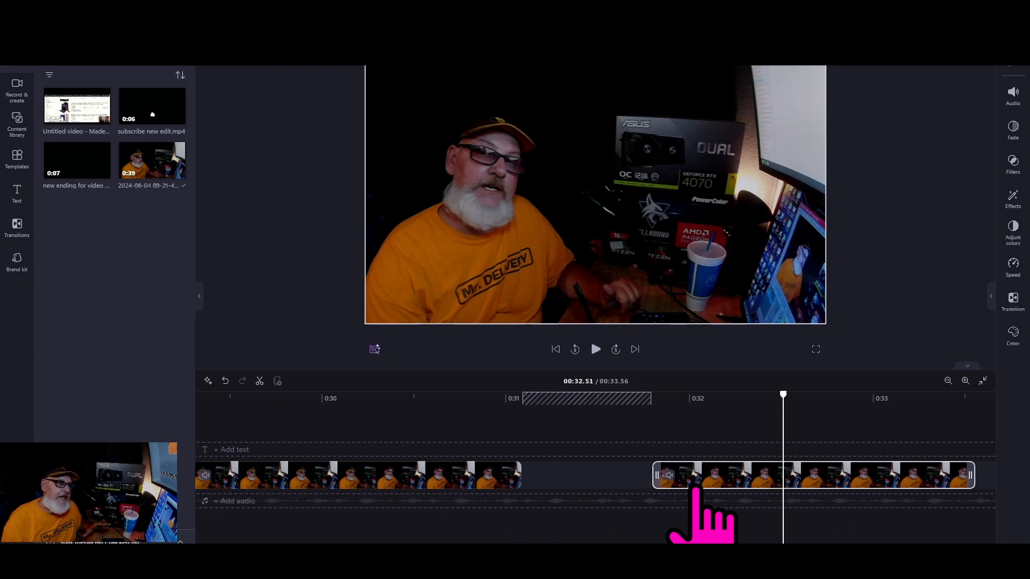
left_click(769, 491)
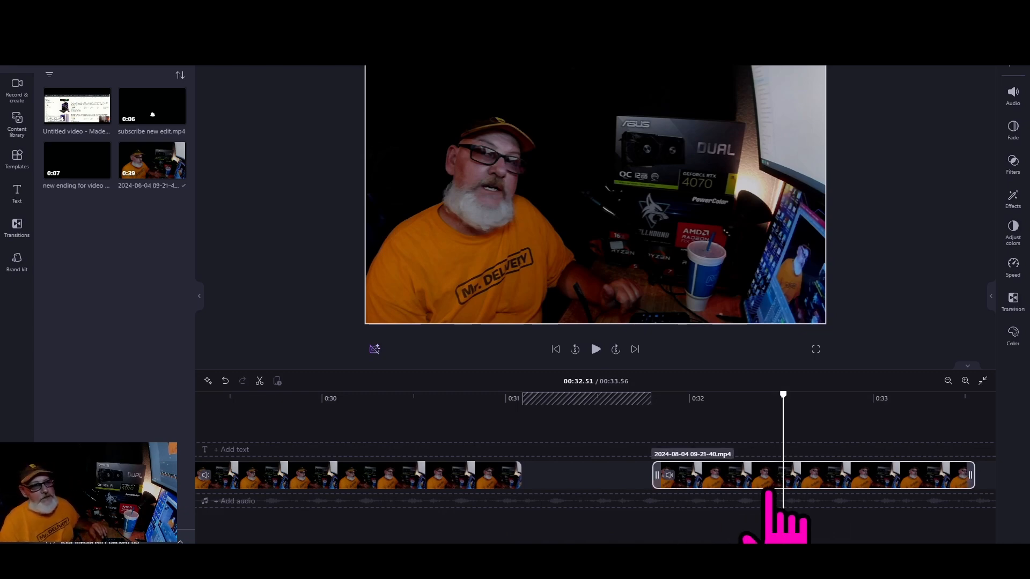
left_click(820, 455)
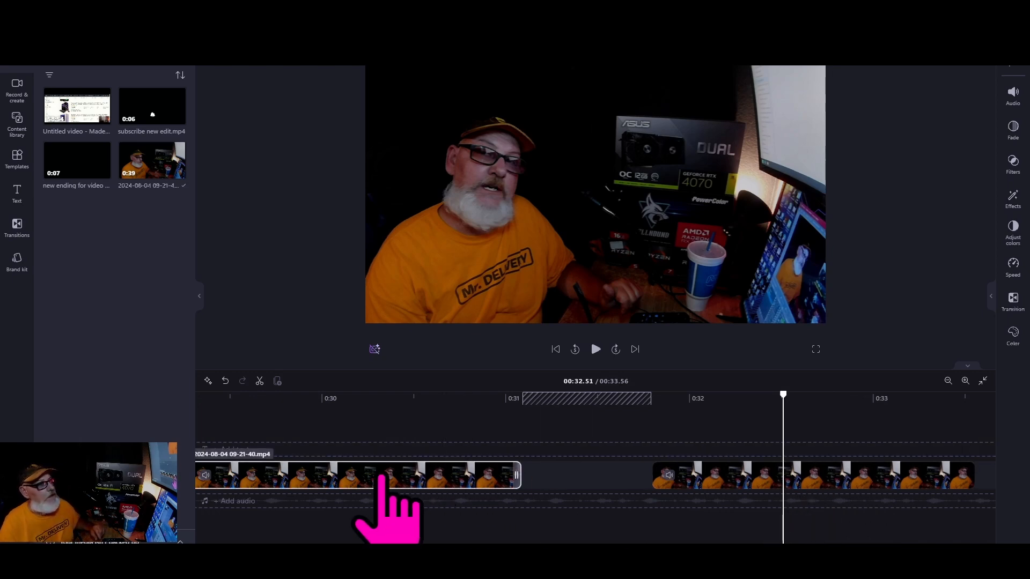
left_click(355, 421)
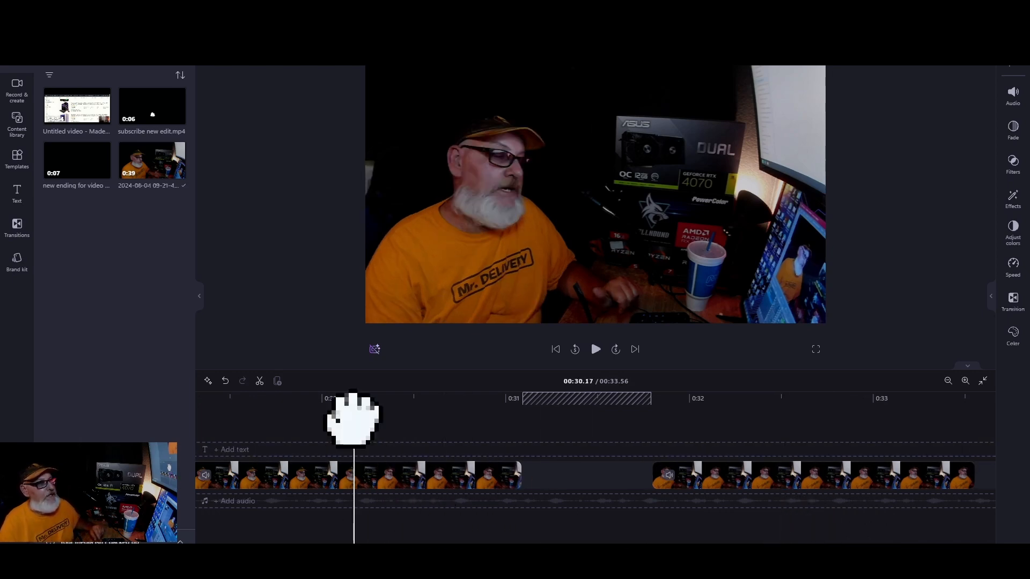
Delete the trailing piece of the recording after the gap.
left_click(799, 476)
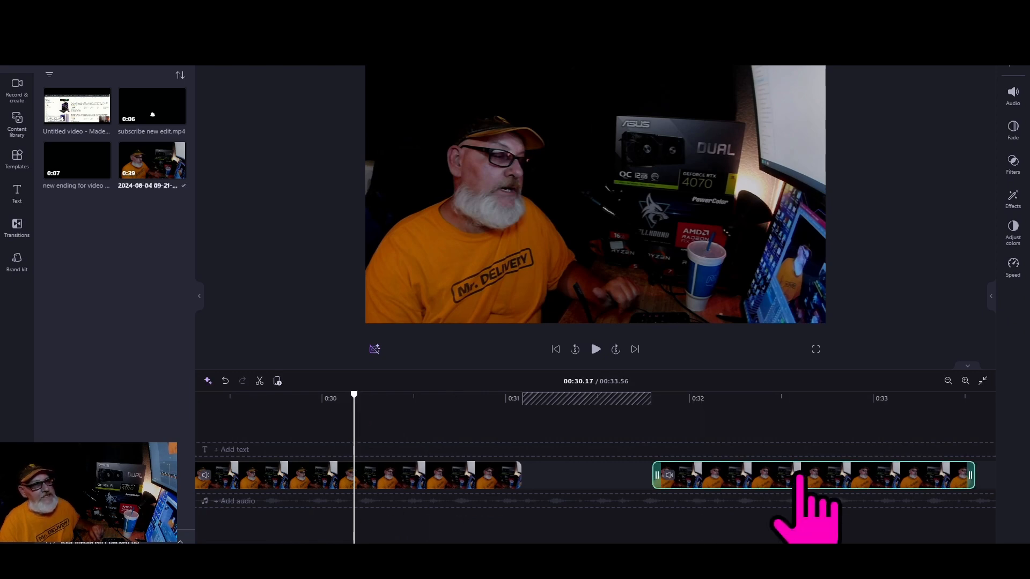
right_click(799, 476)
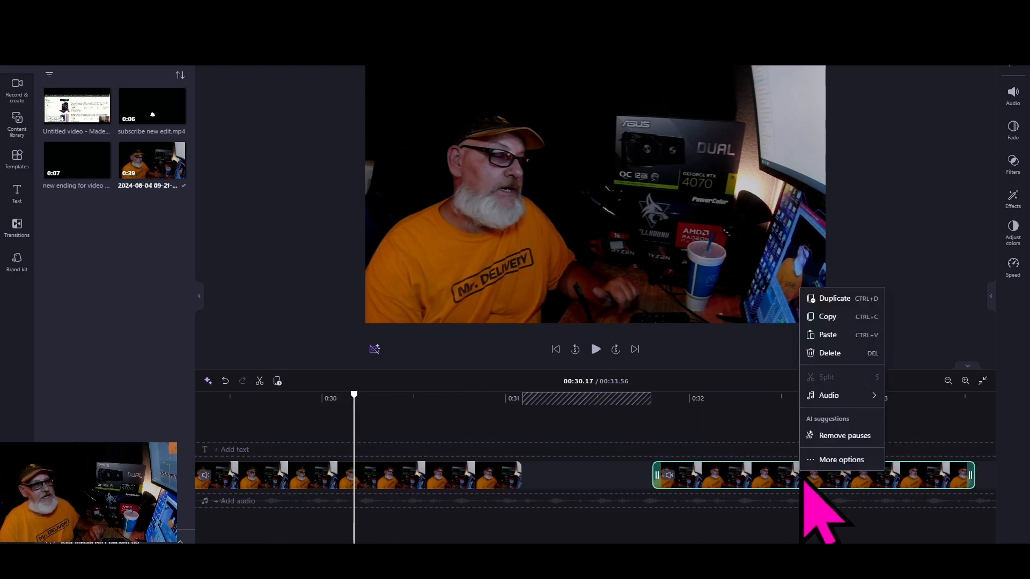
left_click(835, 354)
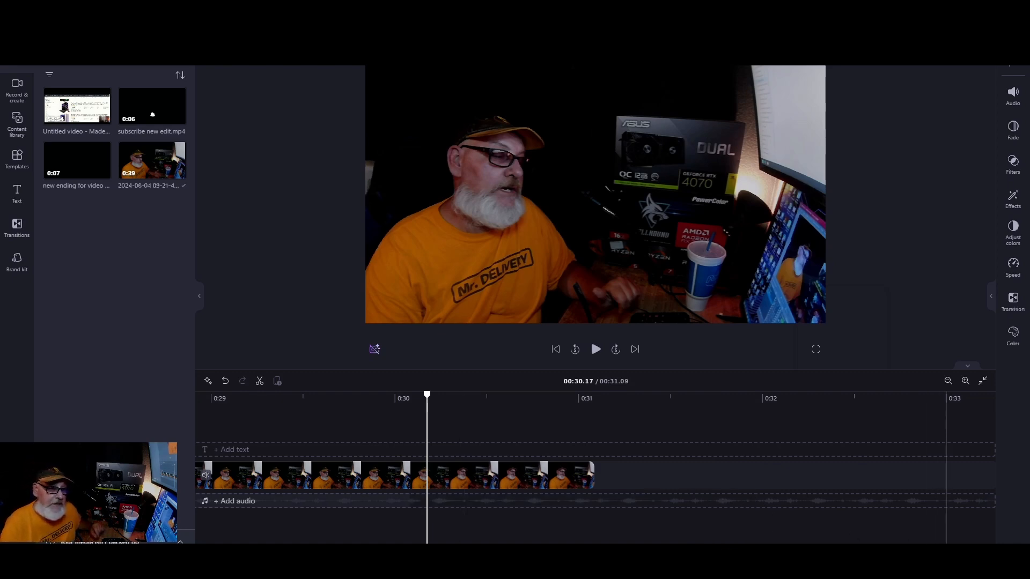
Look through the timeline from its start, examining the intro animation, the split at 00:09.57 and the black section before the talking footage.
scroll(595, 472, "left", 15)
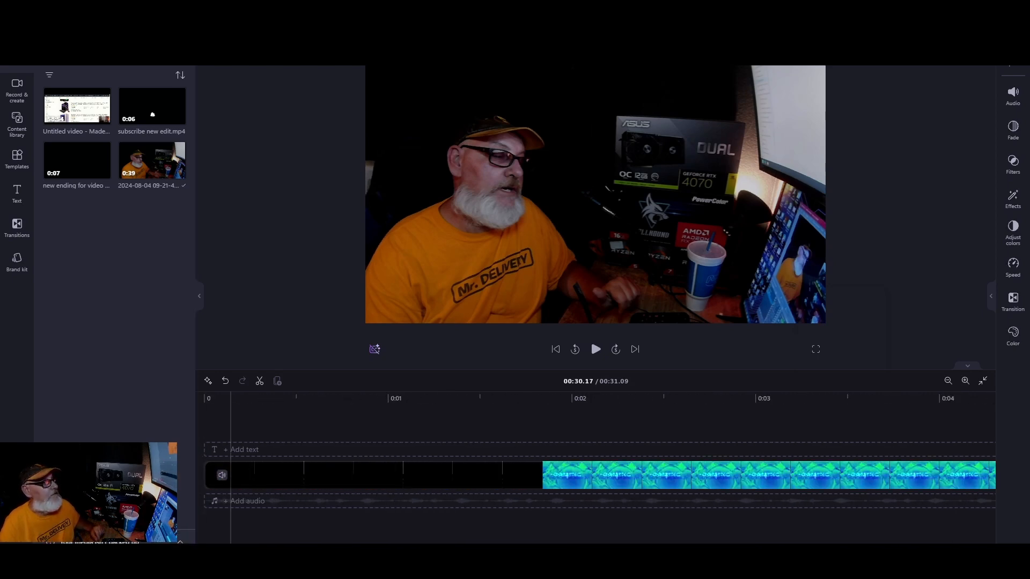
left_click(571, 478)
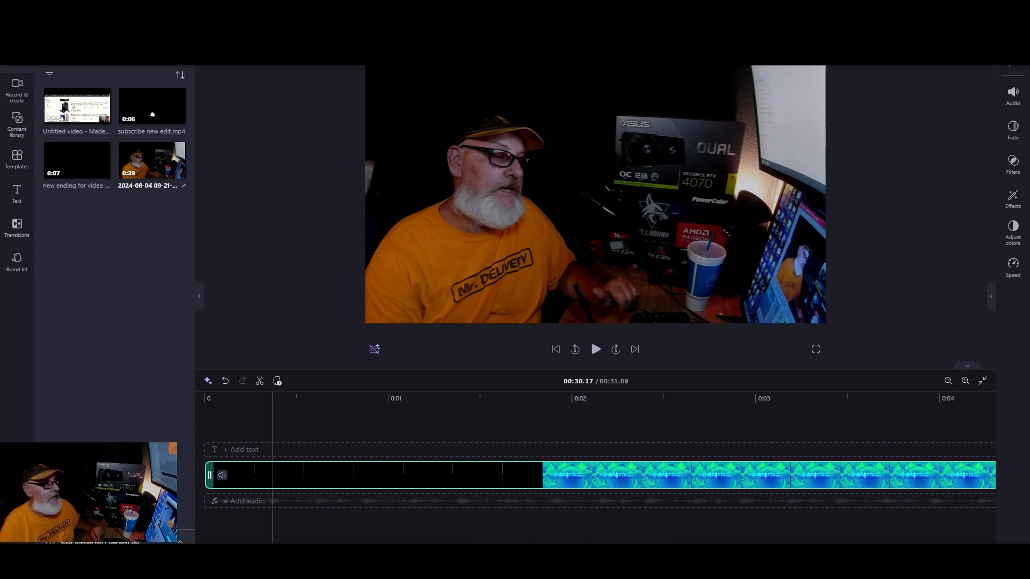
left_click(274, 539)
scroll(345, 535, "right", 5)
left_click(363, 477)
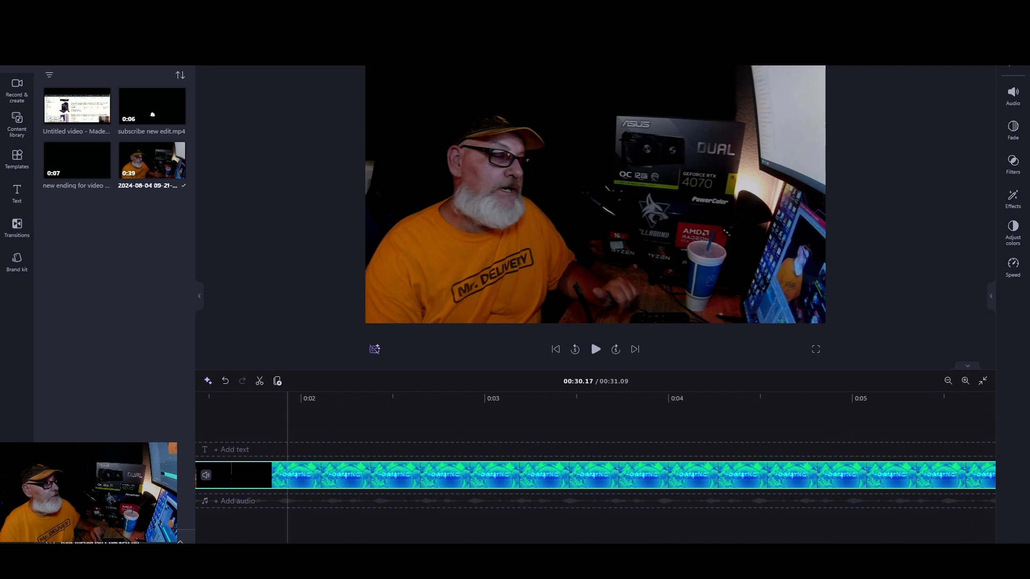
scroll(221, 542, "left", 5)
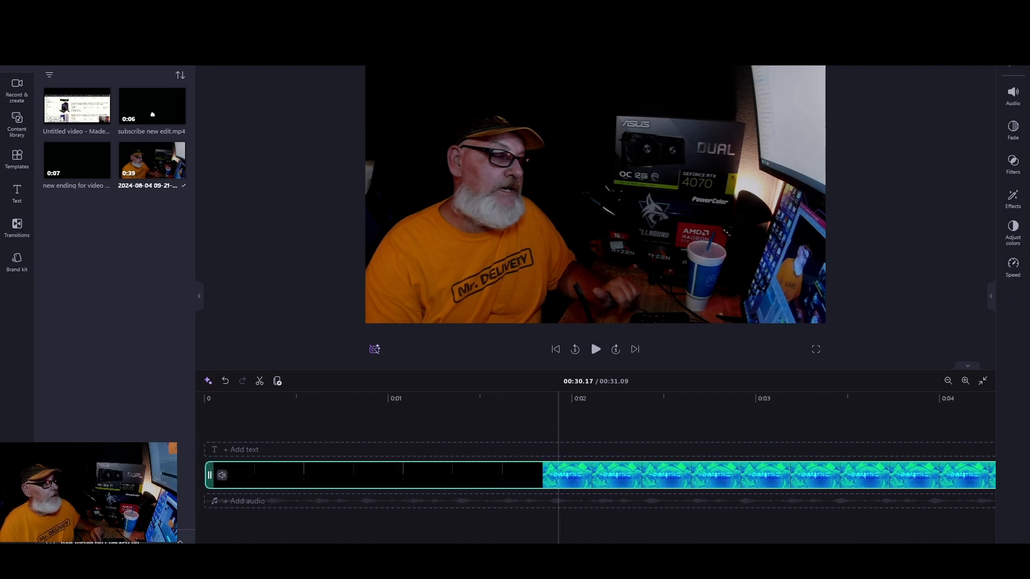
scroll(595, 472, "right", 20)
scroll(595, 474, "right", 3)
scroll(595, 474, "right", 15)
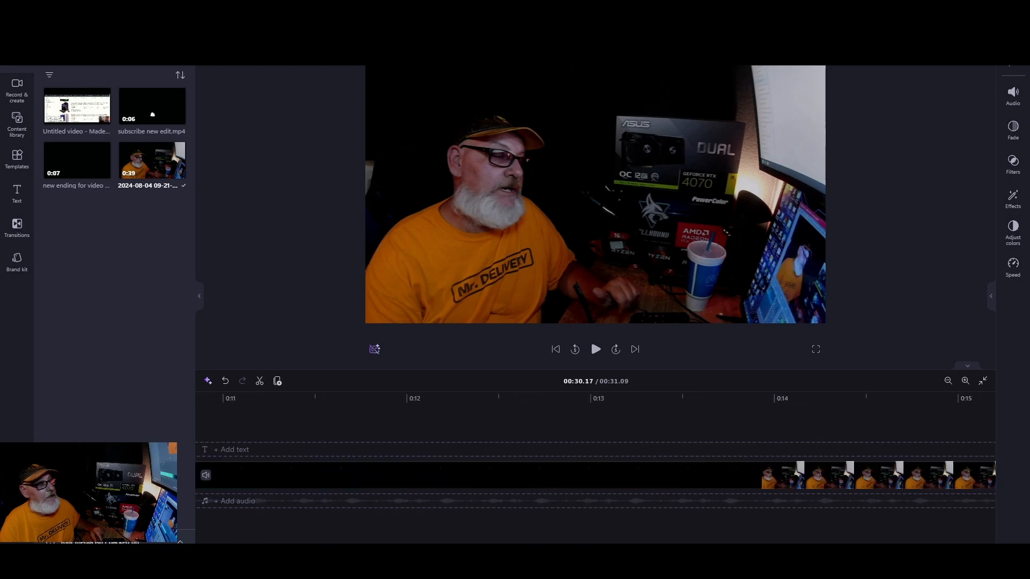
scroll(595, 474, "left", 3)
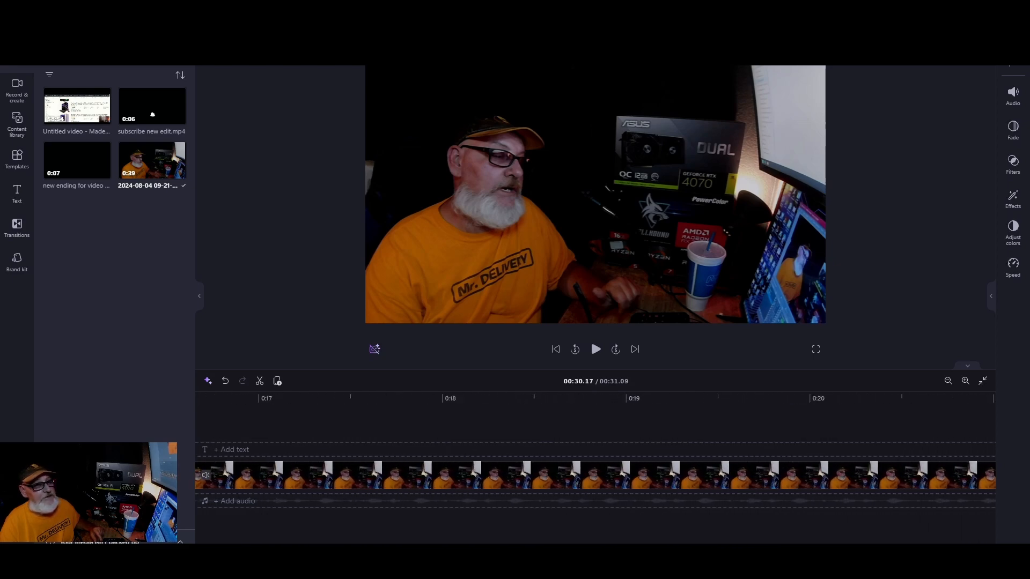
scroll(595, 475, "left", 3)
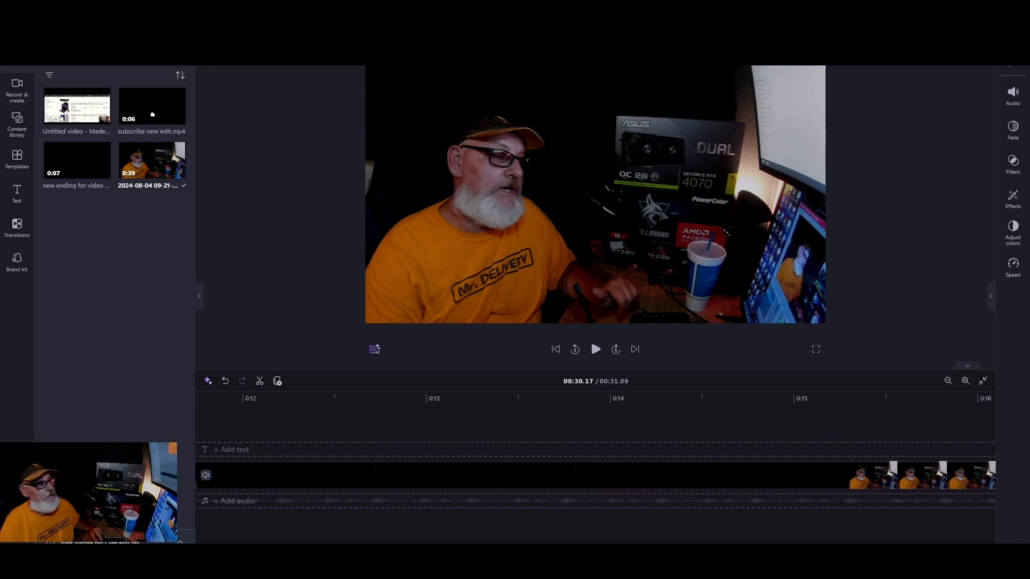
left_click(498, 483)
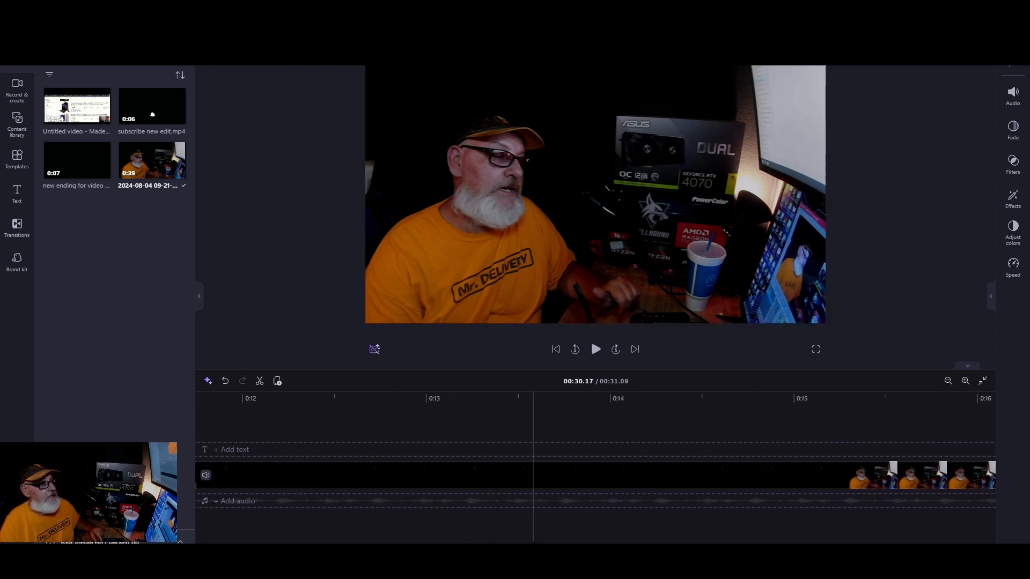
left_click(535, 526)
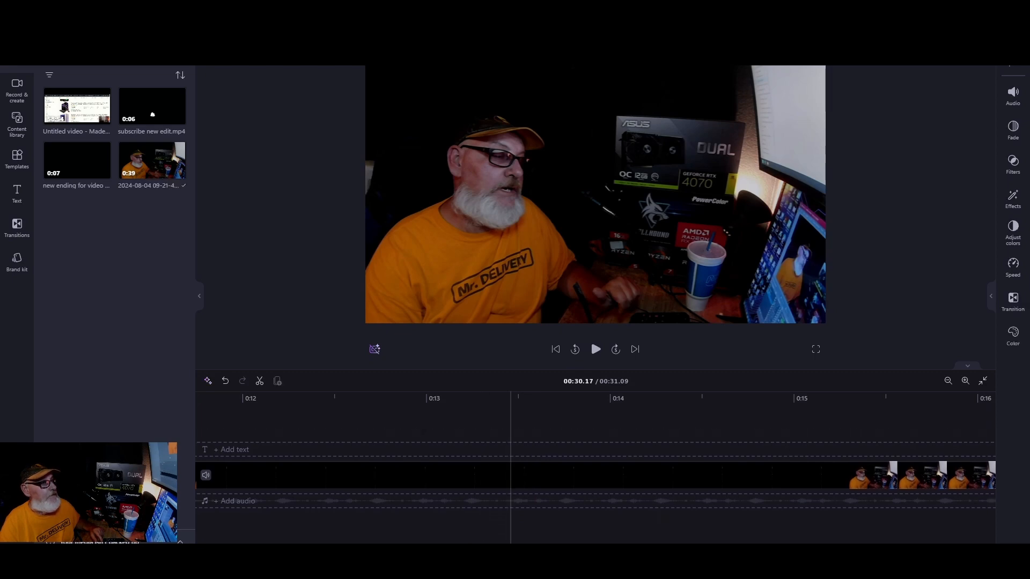
scroll(521, 526, "left", 1)
scroll(462, 528, "left", 8)
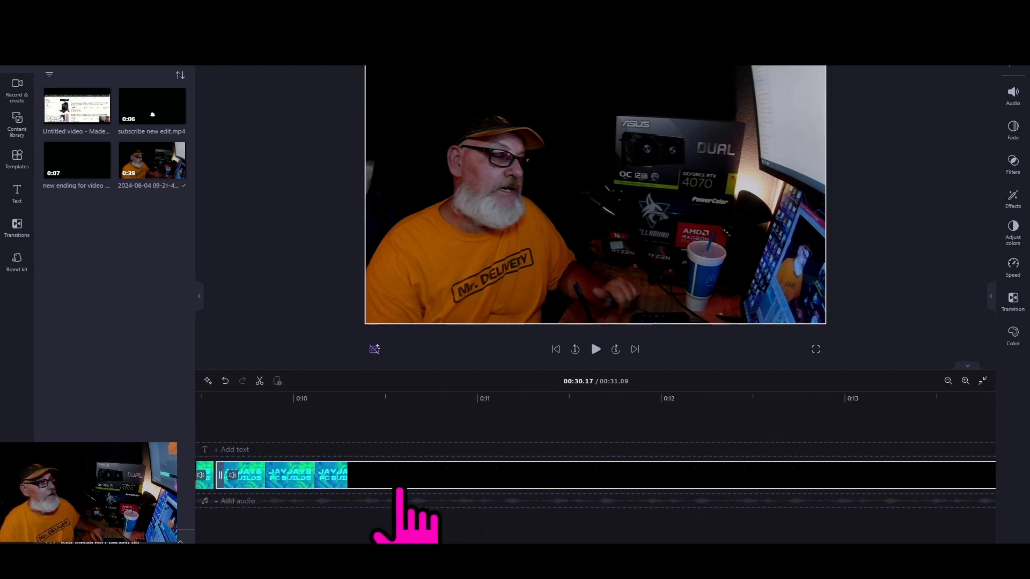
scroll(483, 520, "left", 6)
scroll(501, 517, "left", 1)
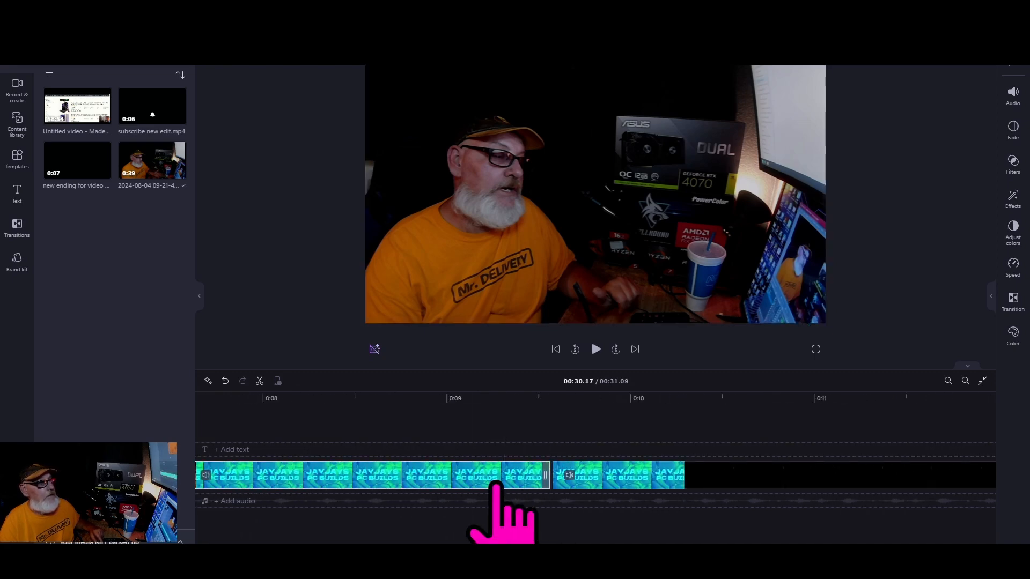
Shift the segment after the intro split and the opening segment later, leaving an empty gap of about 3.5 seconds at the timeline's start.
left_click(609, 474)
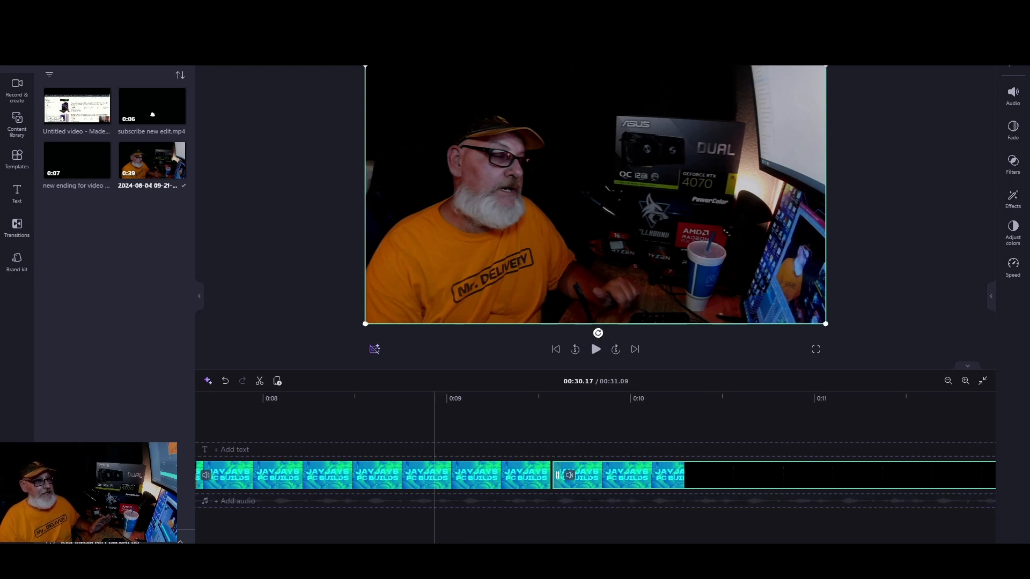
left_click_drag(434, 547, 507, 547)
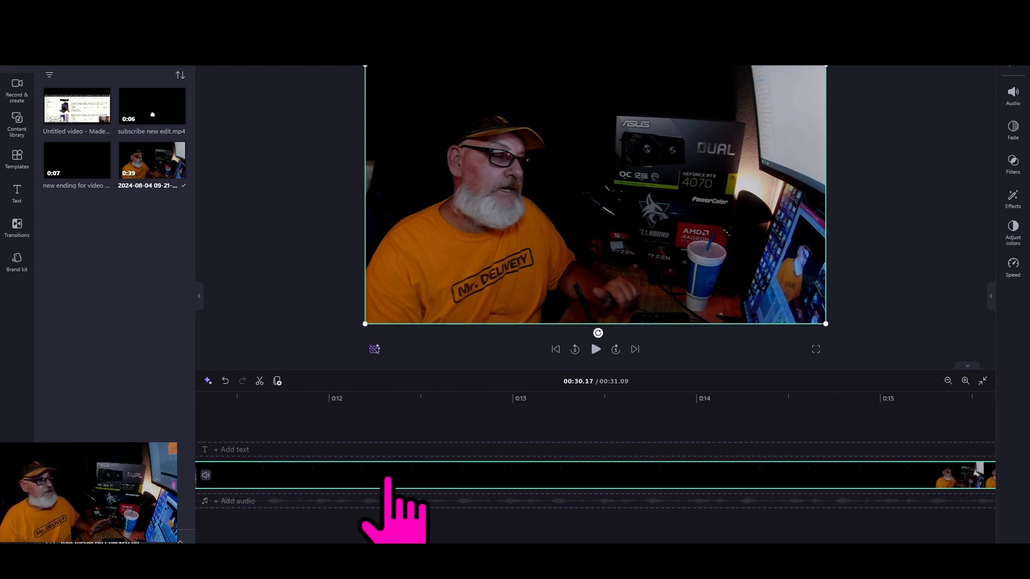
left_click_drag(387, 479, 957, 465)
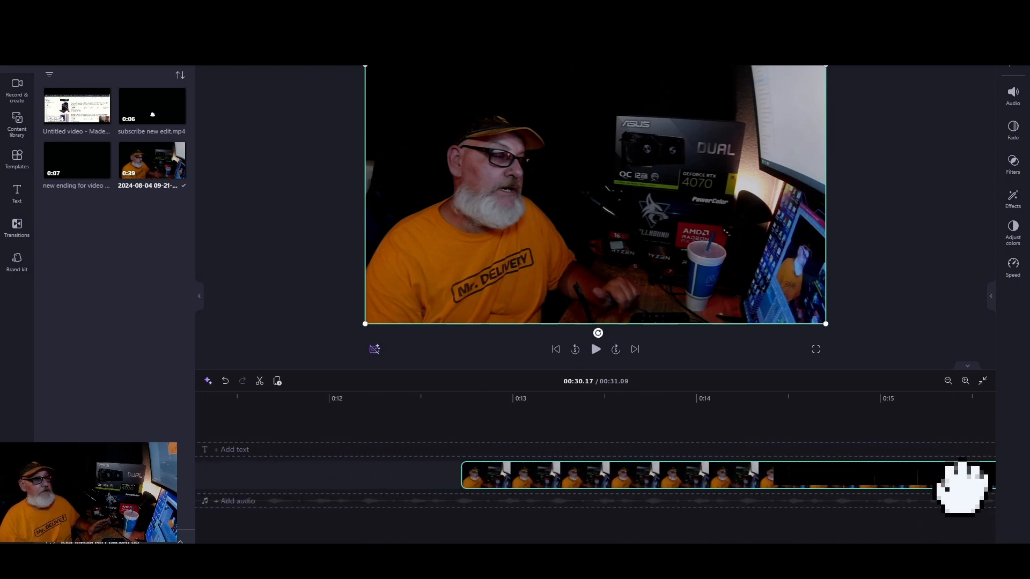
left_click_drag(510, 547, 230, 538)
left_click(319, 475)
left_click_drag(320, 474, 912, 475)
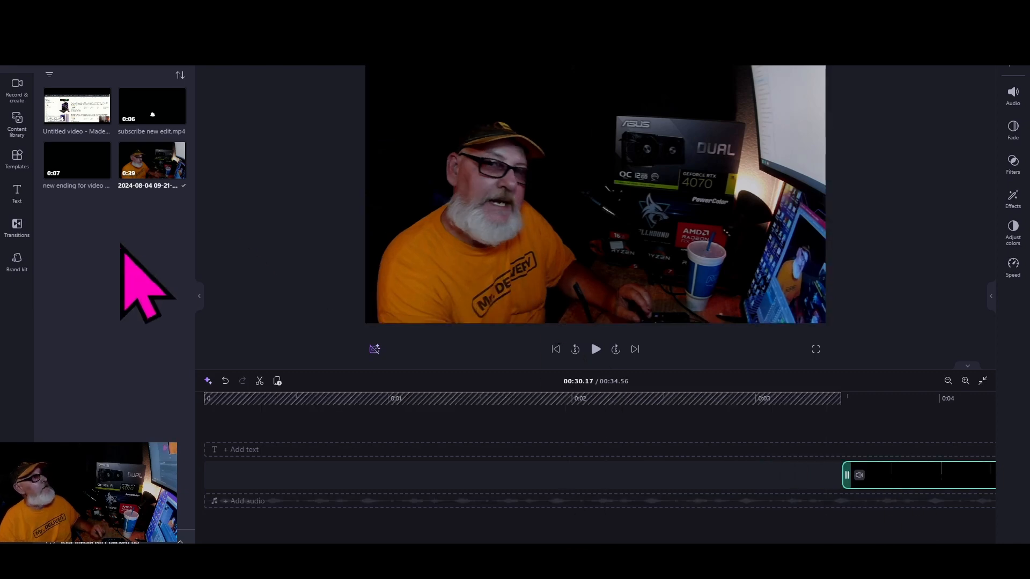
Place the "Untitled video - Made with Clipchamp" clip at the timeline's start, before the existing segments.
mouse_move(84, 166)
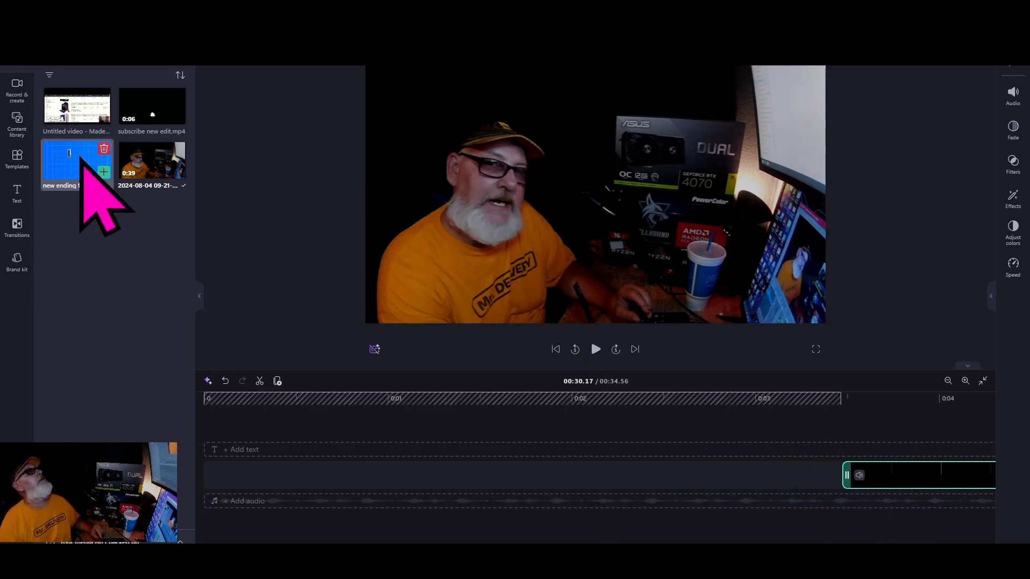
mouse_move(79, 107)
left_click_drag(78, 110, 206, 488)
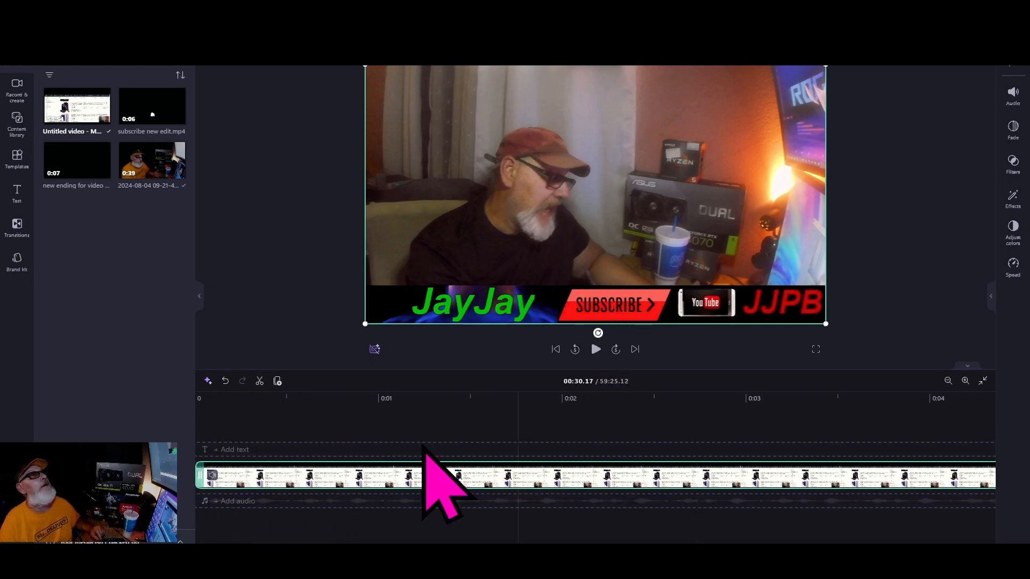
left_click(208, 429)
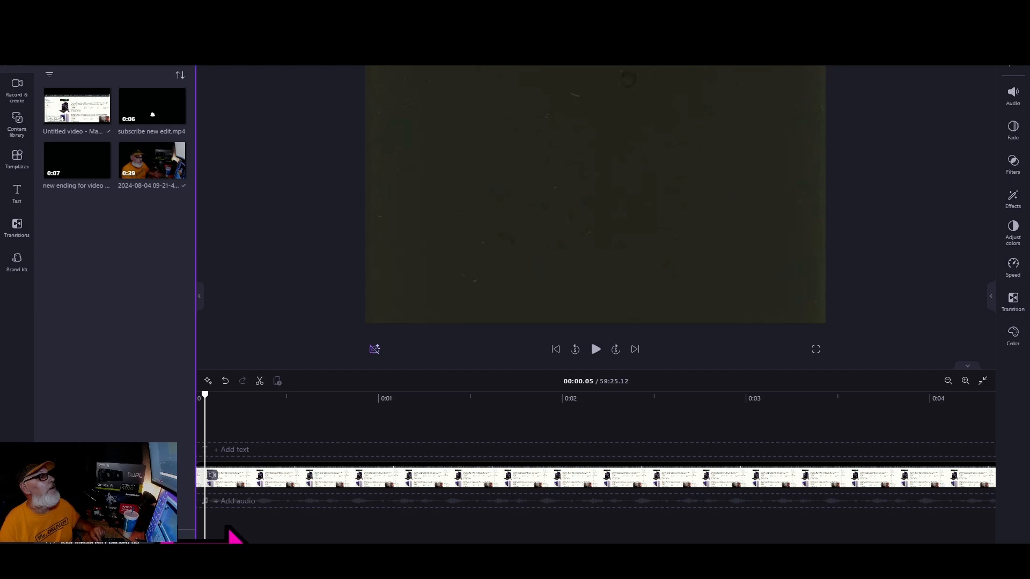
Shift the talking segment and the short black segment later, leaving empty gaps after the long clip and between the two segments.
left_click(948, 381)
left_click(948, 380)
left_click(948, 381)
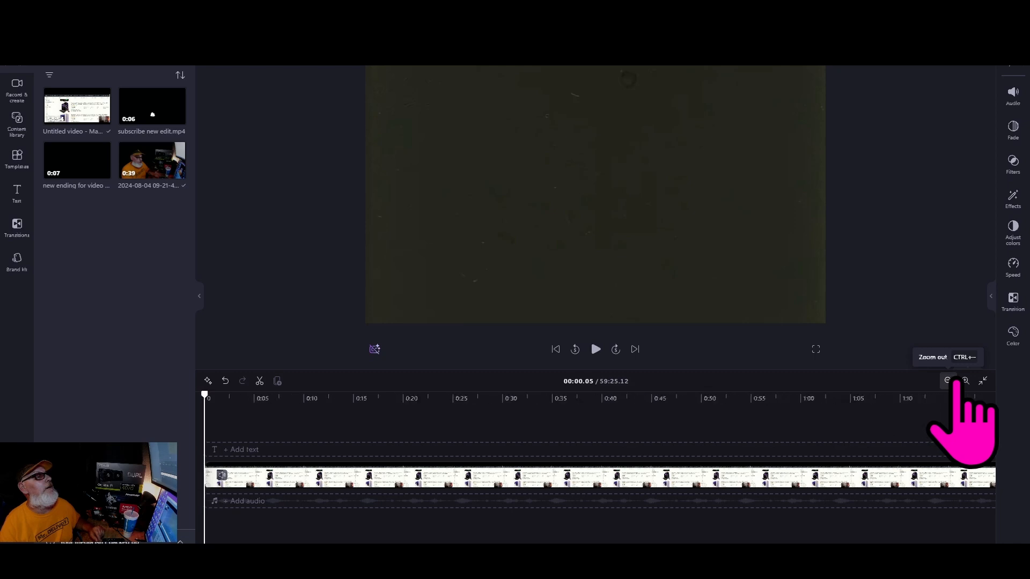
left_click(958, 381)
left_click(947, 379)
left_click(948, 381)
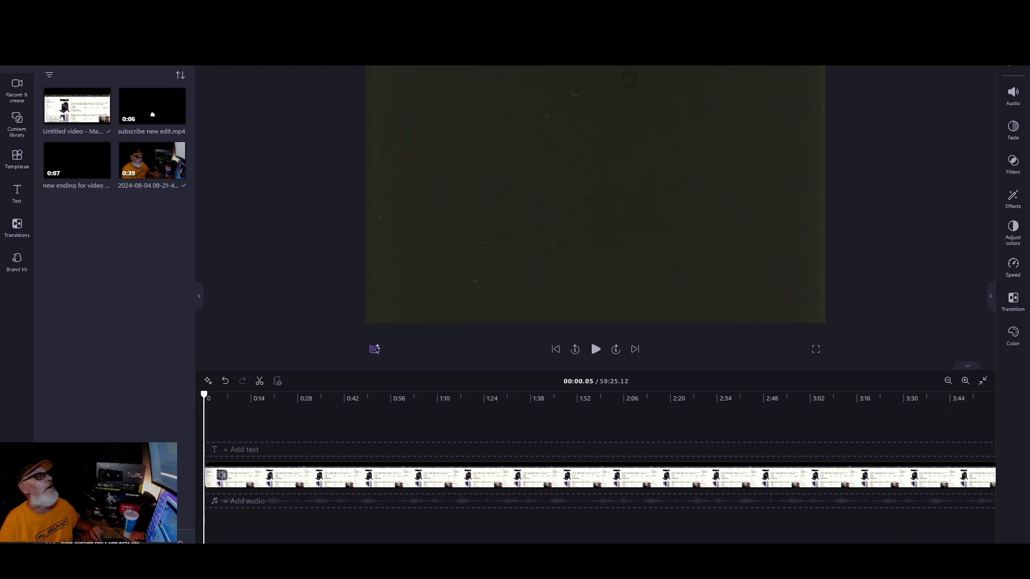
left_click_drag(230, 545, 995, 542)
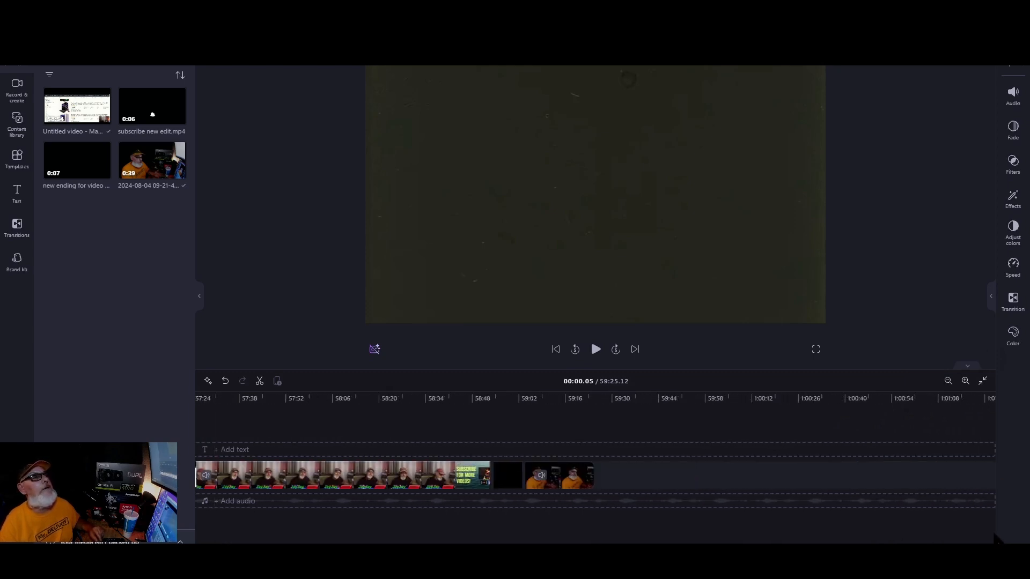
left_click(555, 479)
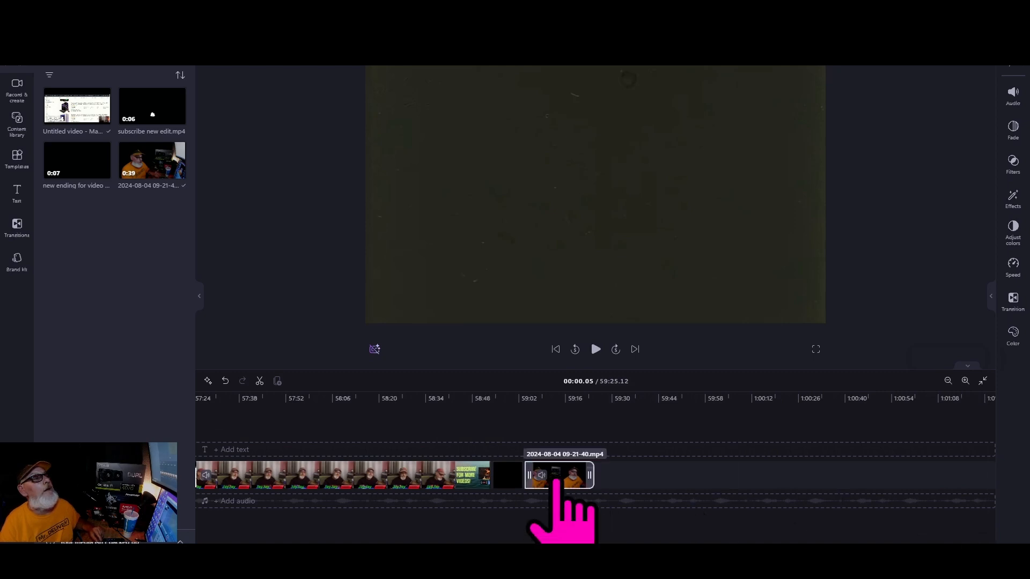
left_click_drag(555, 479, 837, 478)
left_click_drag(511, 475, 756, 477)
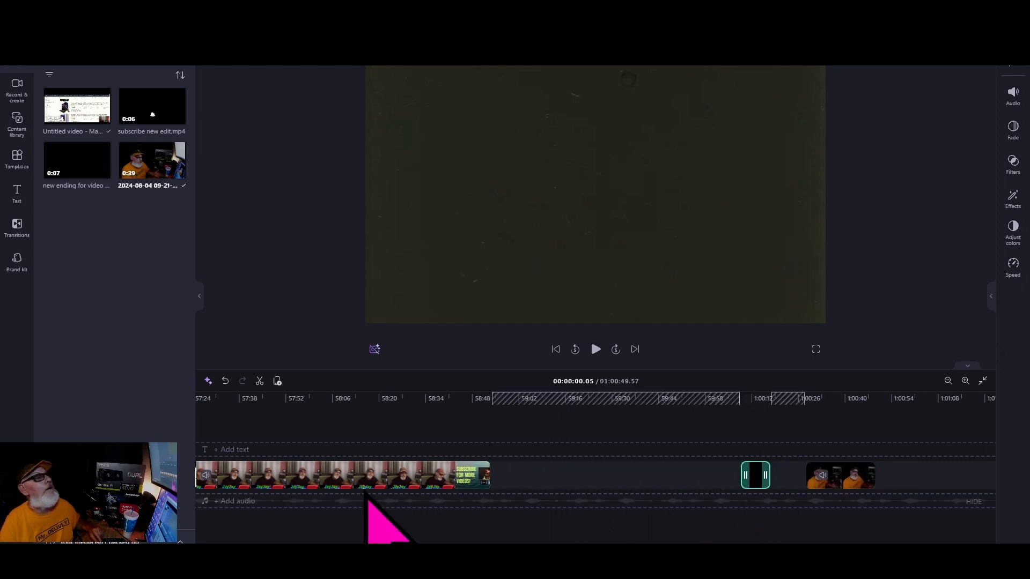
left_click_drag(341, 480, 571, 514)
left_click_drag(976, 542, 231, 542)
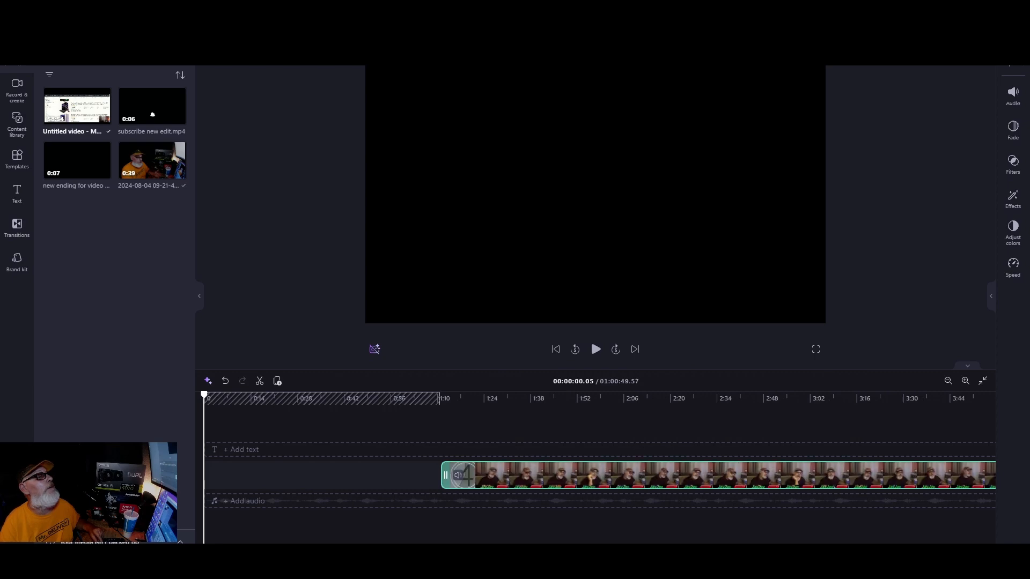
mouse_move(230, 541)
left_mouse_down()
mouse_move(1005, 543)
mouse_move(225, 542)
left_mouse_up()
left_click_drag(624, 474, 375, 482)
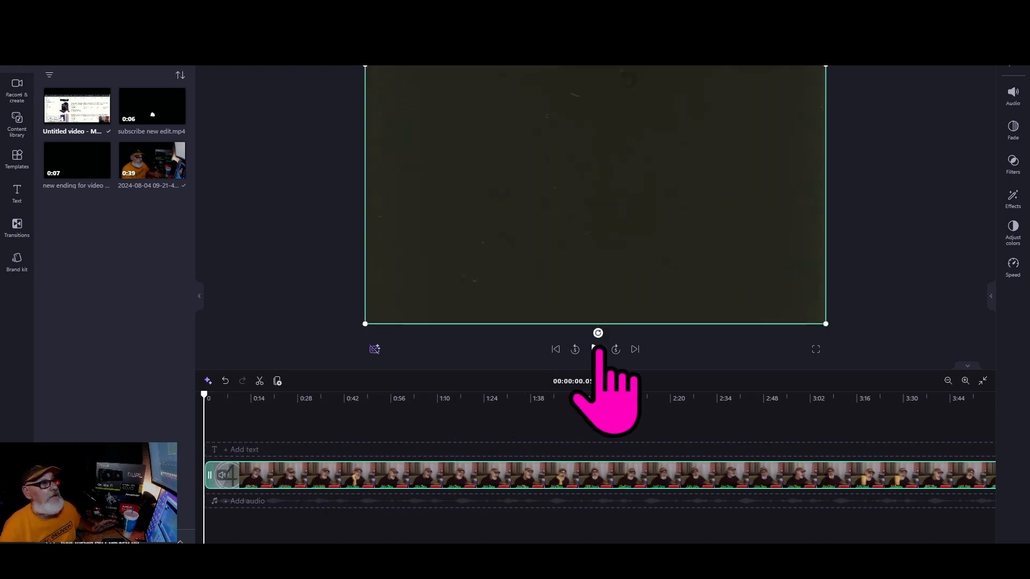
Play the long clip's opening up to 00:07.06 and split the clip there.
left_click(596, 348)
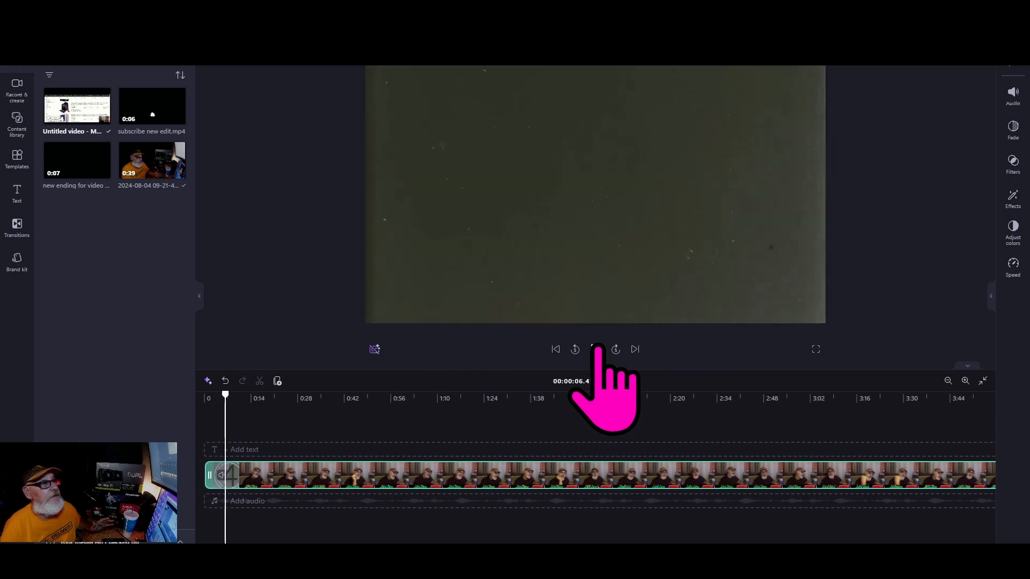
left_click(597, 349)
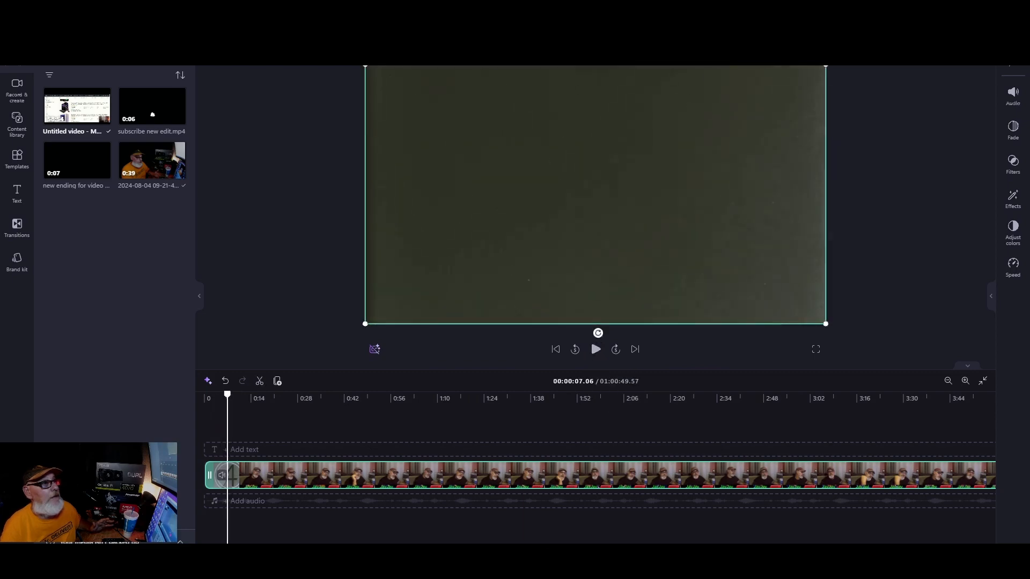
right_click(363, 474)
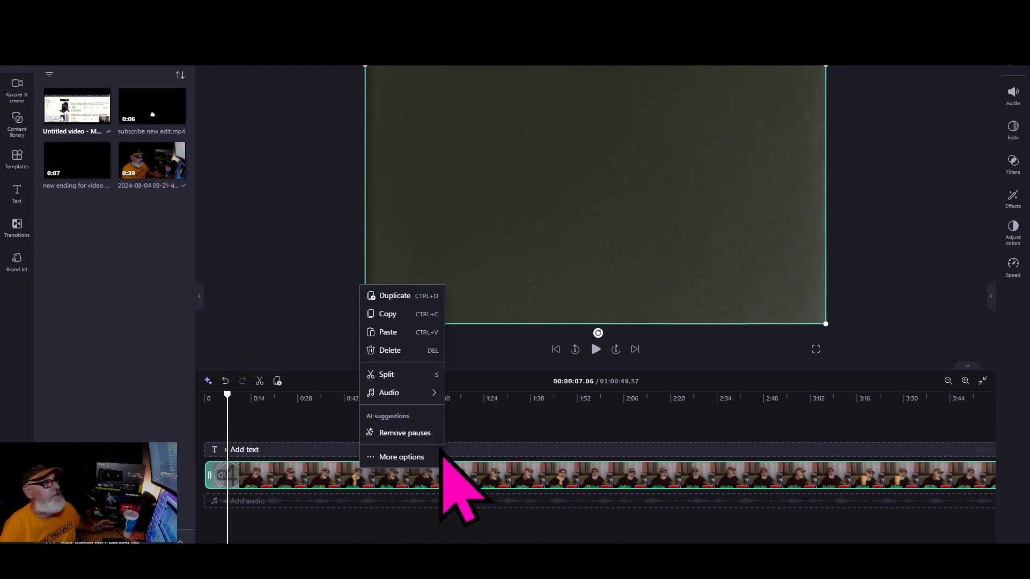
left_click(396, 379)
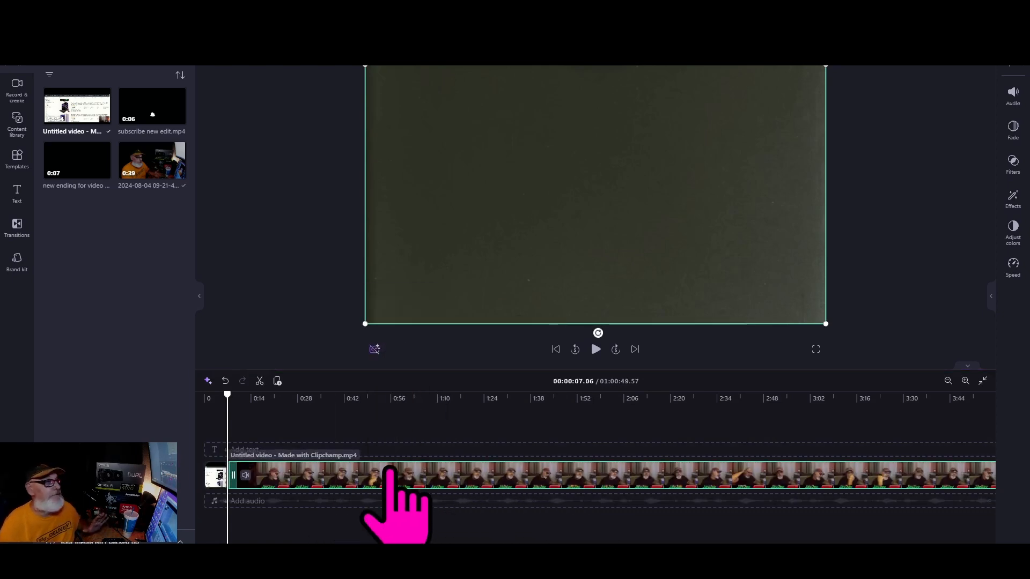
Delete the long remainder after the split and close both gaps between the remaining segments.
right_click(419, 475)
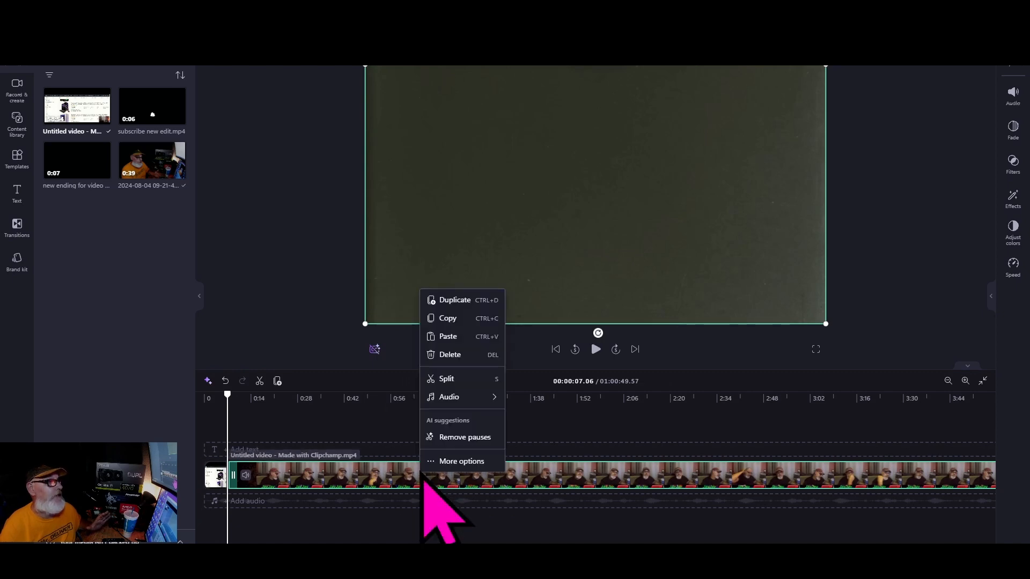
left_click(450, 353)
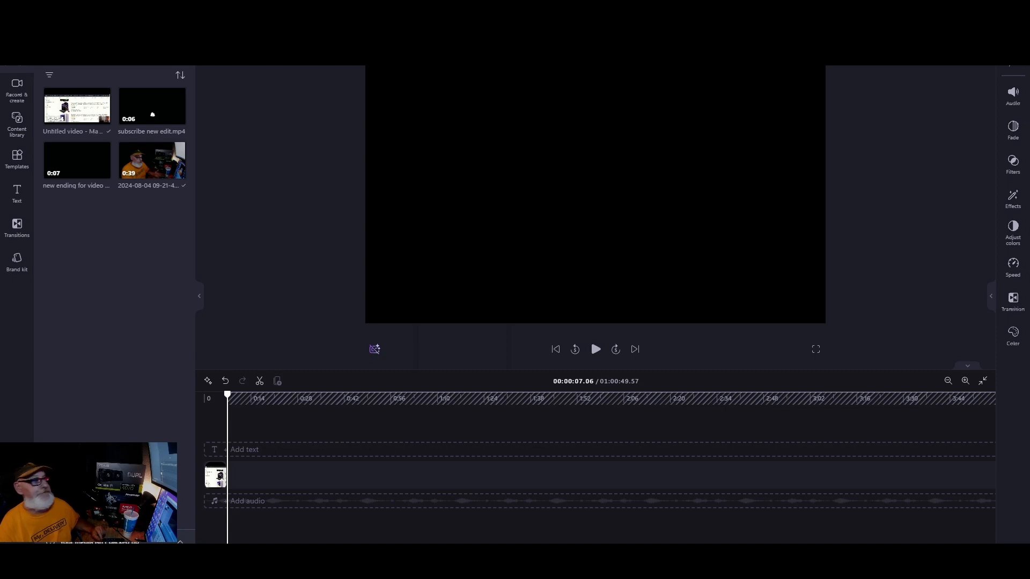
left_click_drag(221, 545, 189, 532)
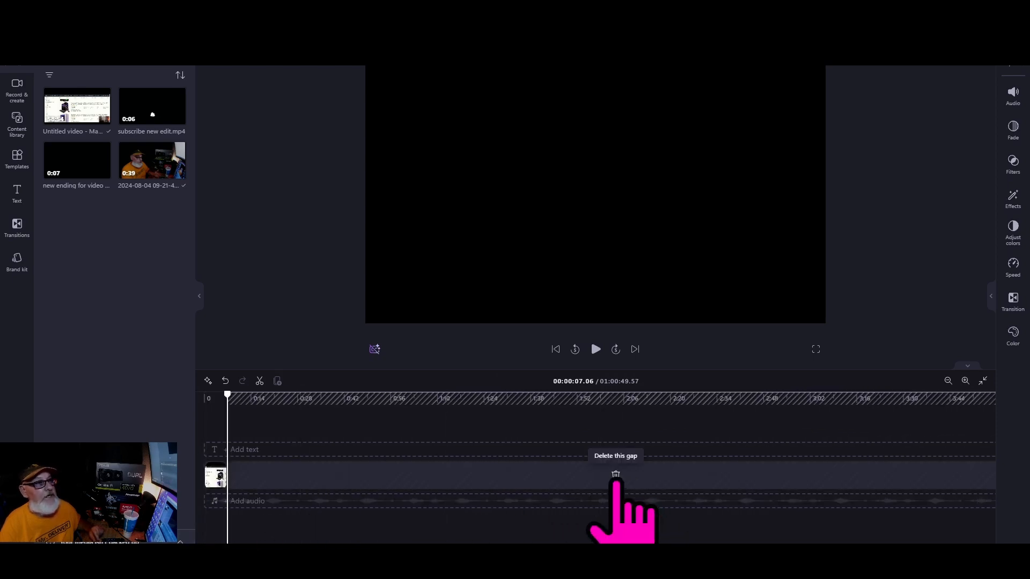
left_click(616, 475)
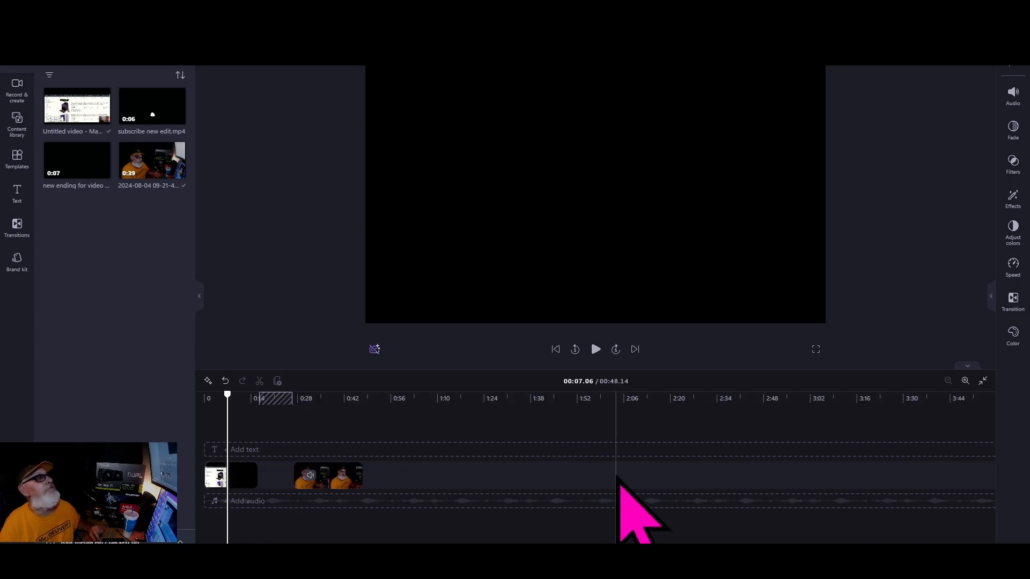
left_click(276, 472)
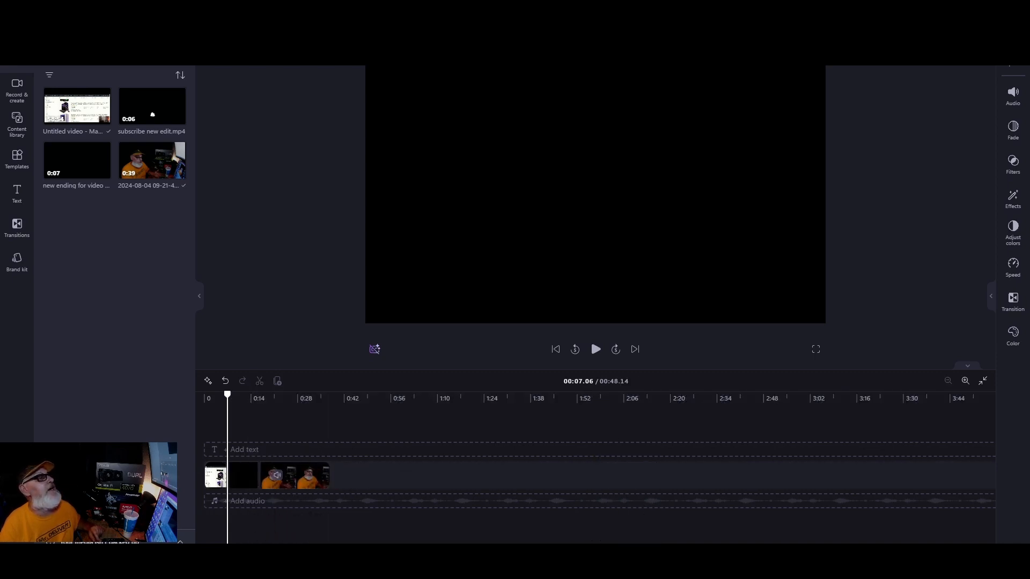
Play the assembled timeline from start to end, and return the playhead to 00:27.39 in the talking footage.
left_click(208, 421)
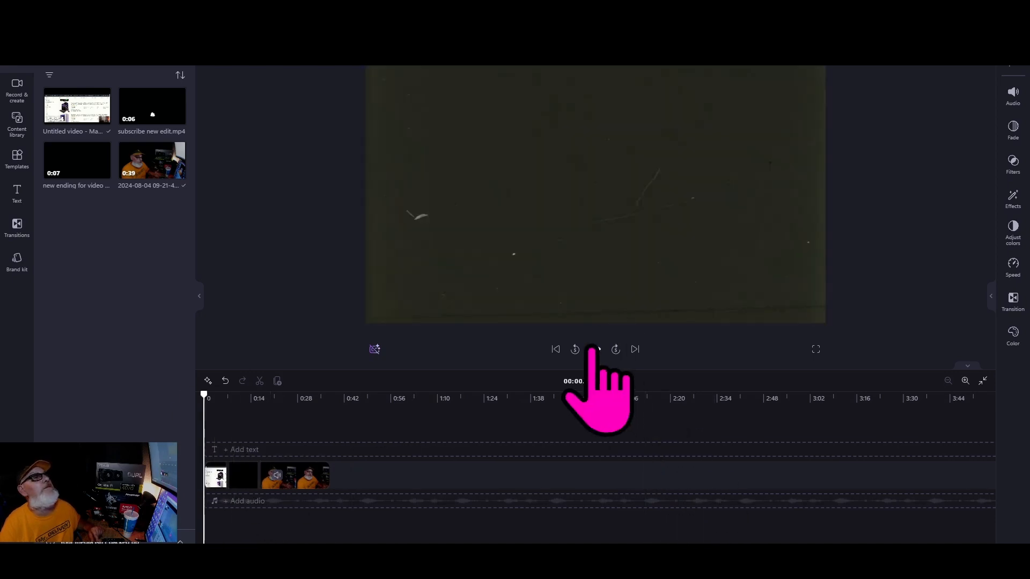
left_click(594, 349)
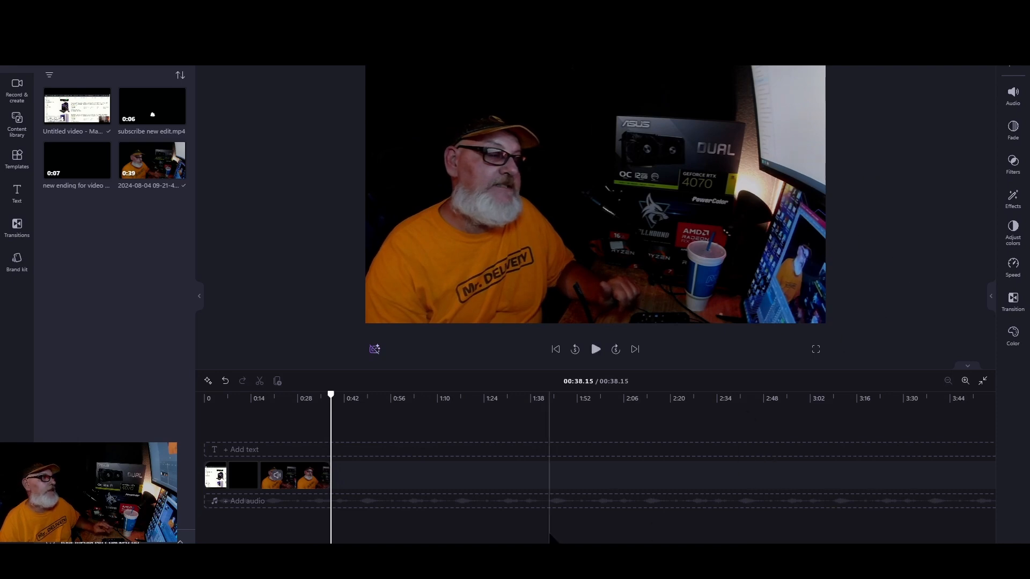
left_click_drag(331, 397, 295, 397)
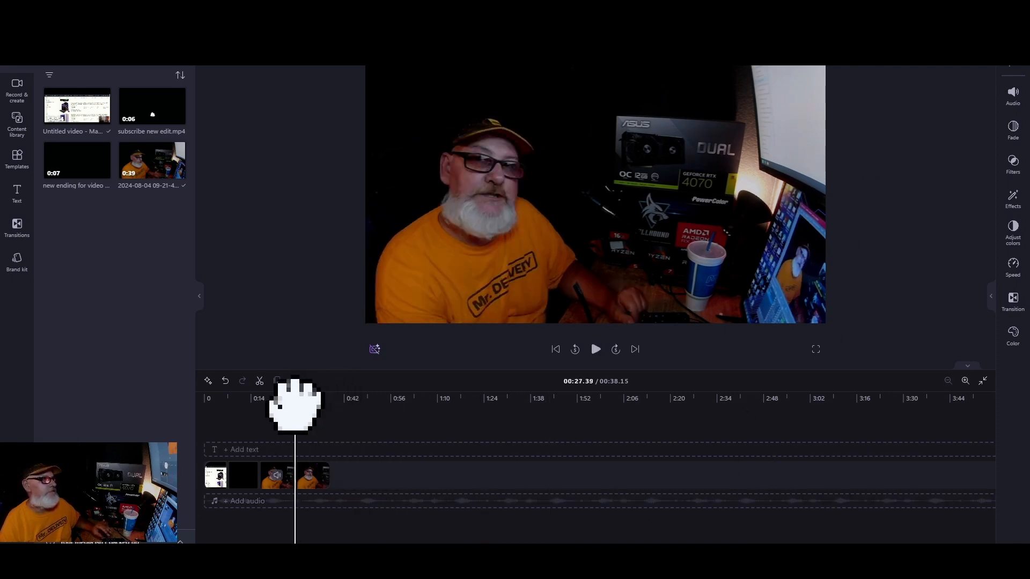
Import the SCREAMING01 video from File Explorer's SCREAMING reaction clips folder into the project media, and put the file window away.
left_click(230, 561)
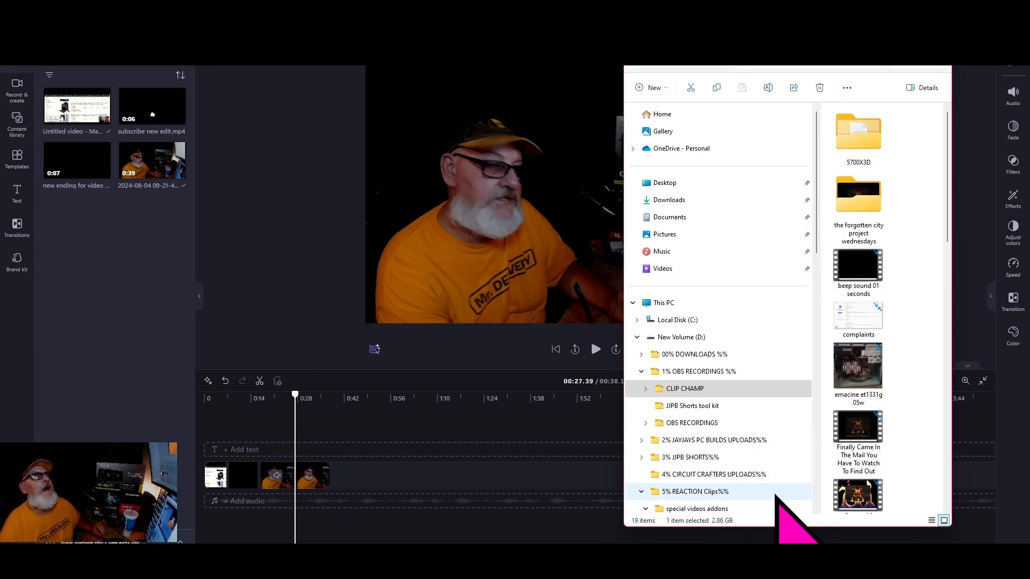
scroll(774, 419, "down", 3)
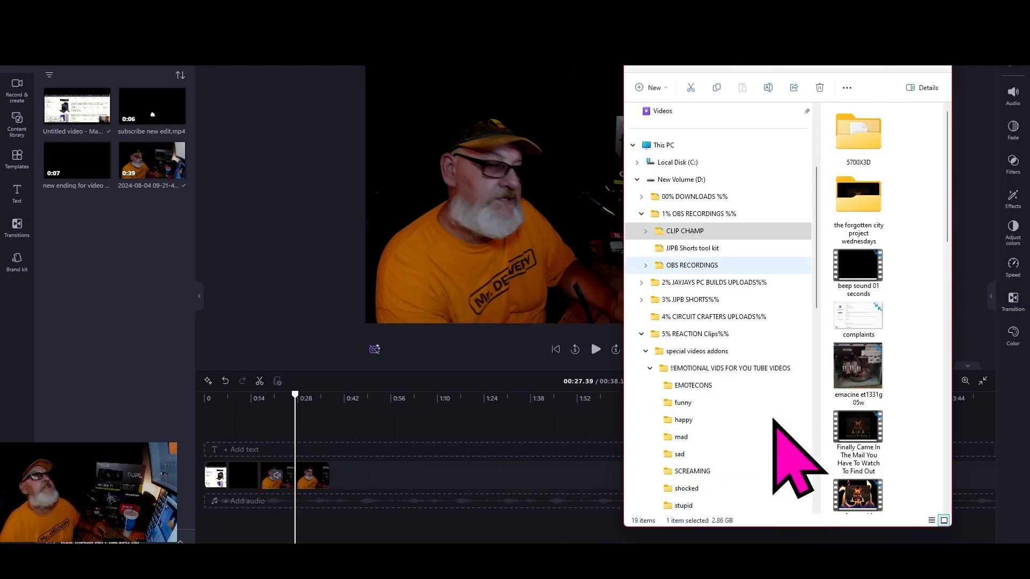
scroll(773, 420, "down", 3)
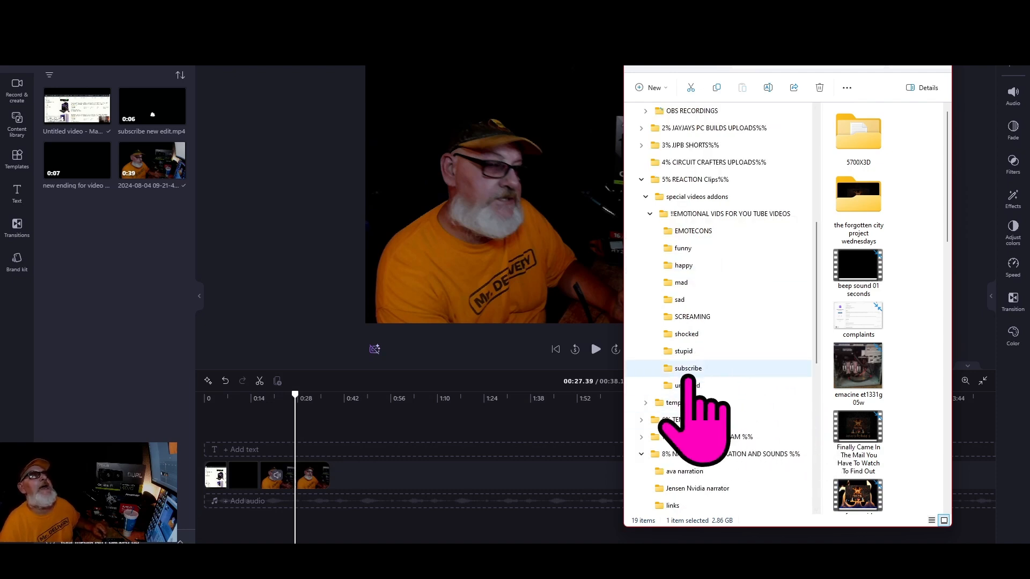
left_click(707, 337)
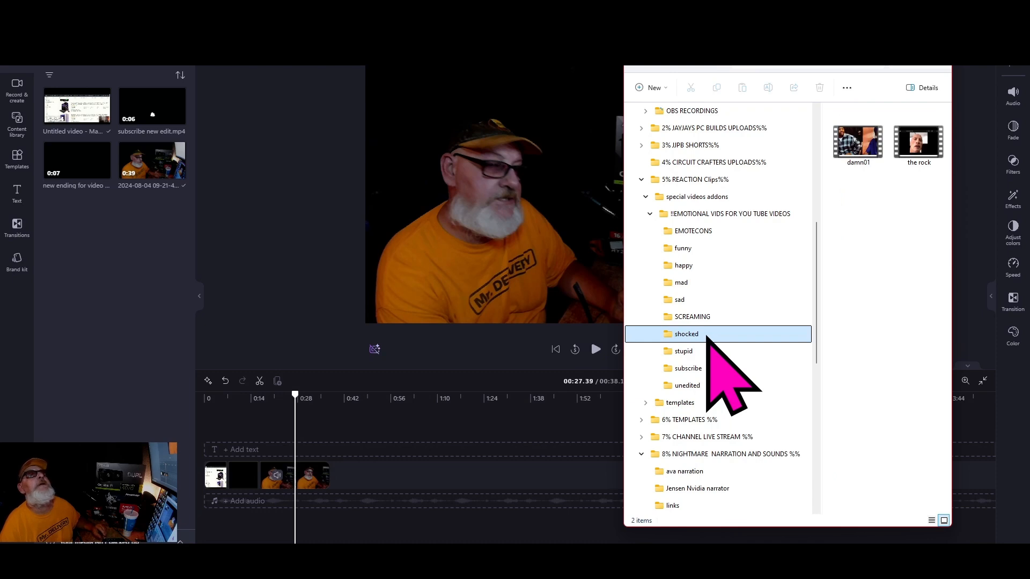
left_click(708, 317)
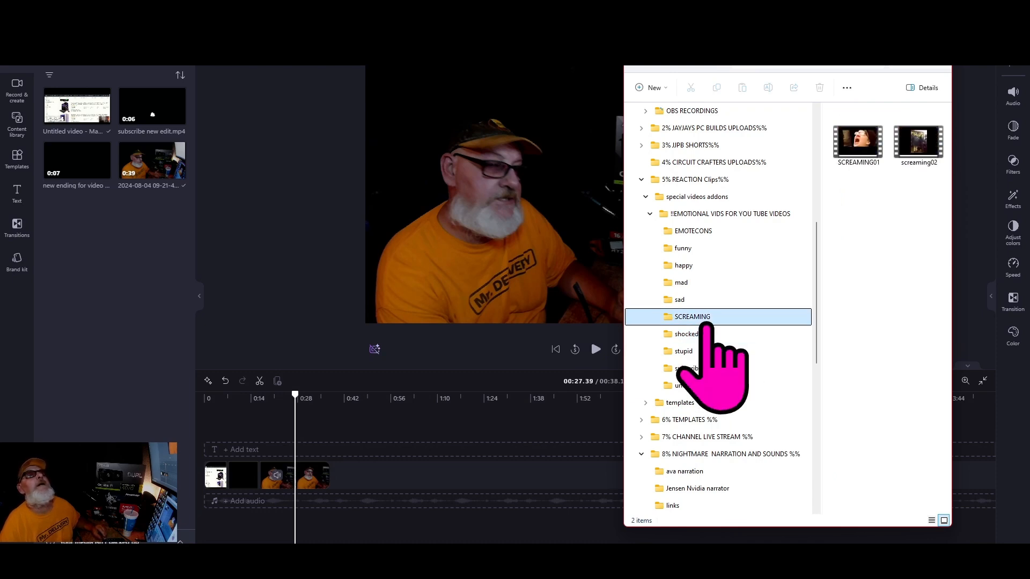
left_click_drag(859, 144, 157, 317)
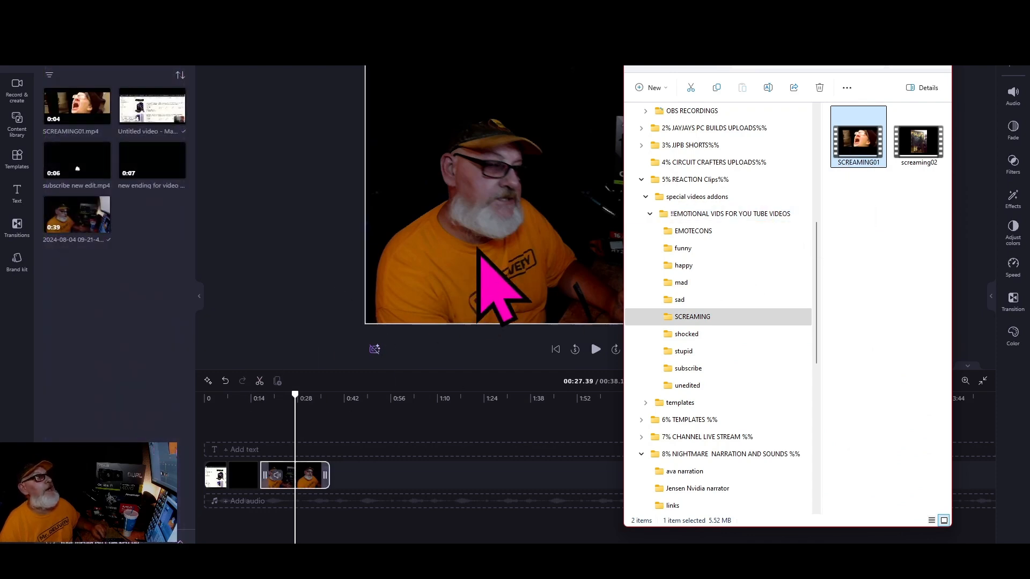
left_click(892, 66)
Add SCREAMING01.mp4 directly after the talking segment at the timeline's end, and play from 00:27.39 through the new ending.
left_click_drag(68, 110, 353, 490)
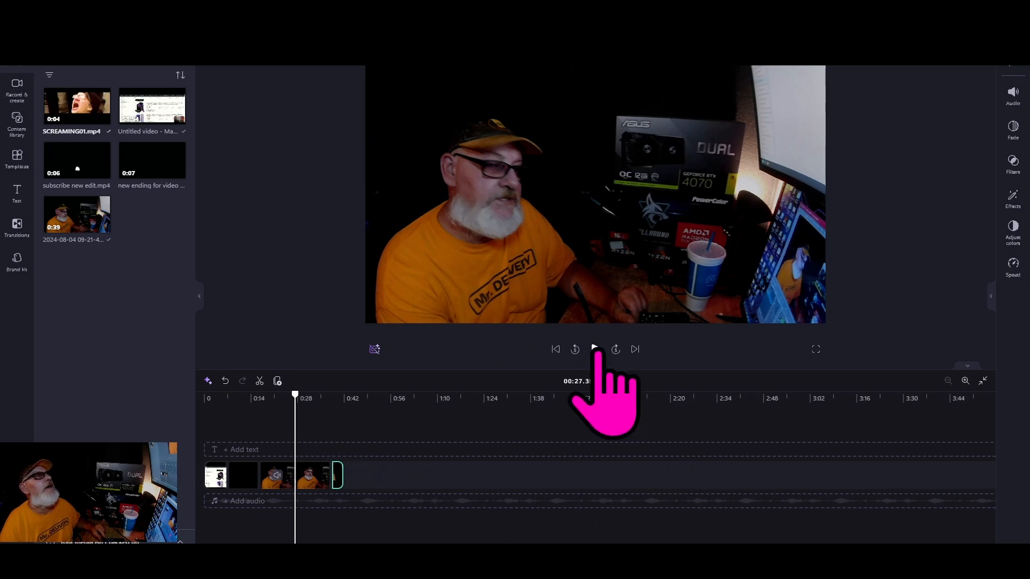
left_click(965, 380)
left_click(966, 380)
left_click(966, 381)
left_click(966, 380)
left_click(965, 381)
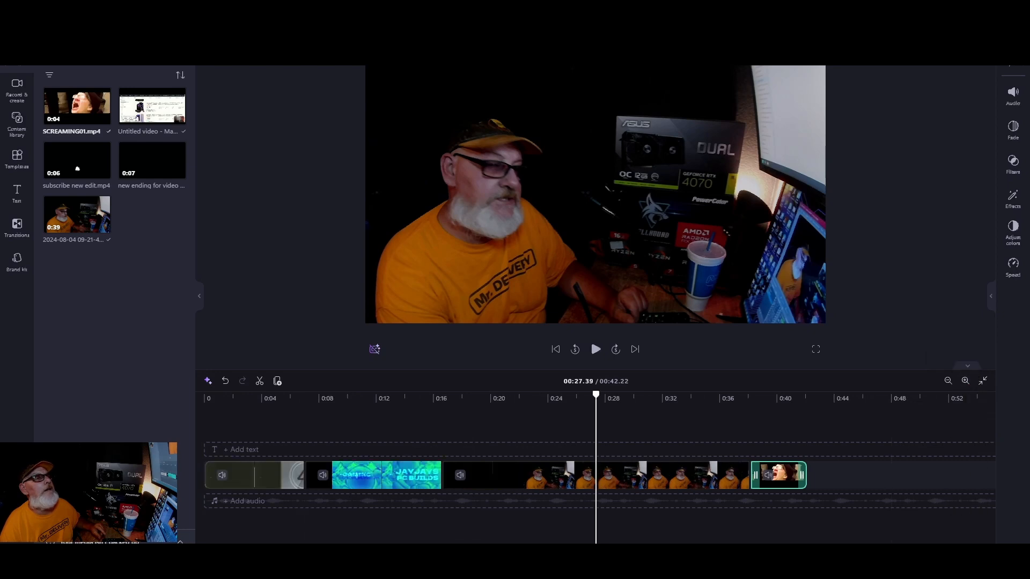
left_click_drag(660, 548, 751, 548)
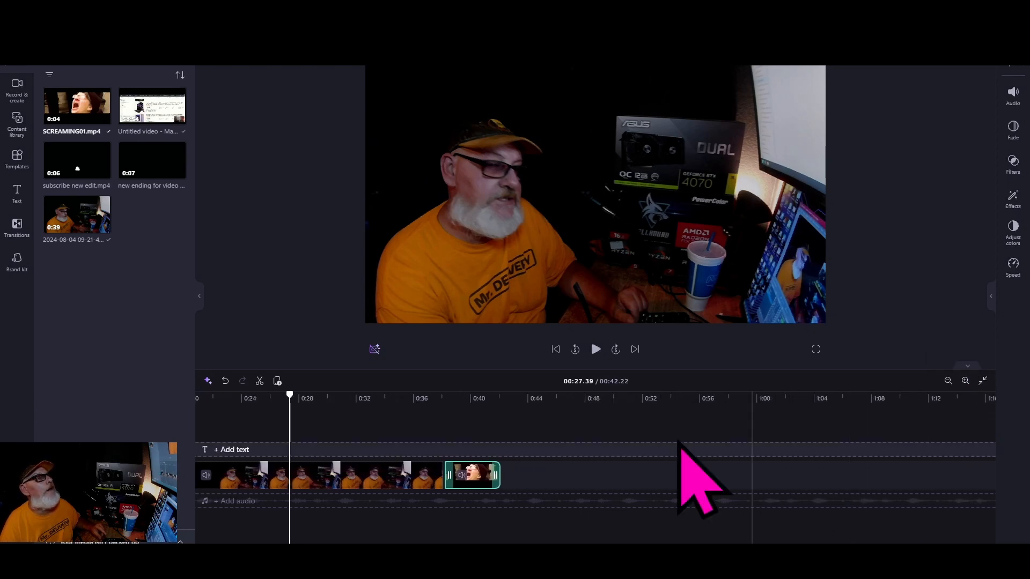
left_click(595, 349)
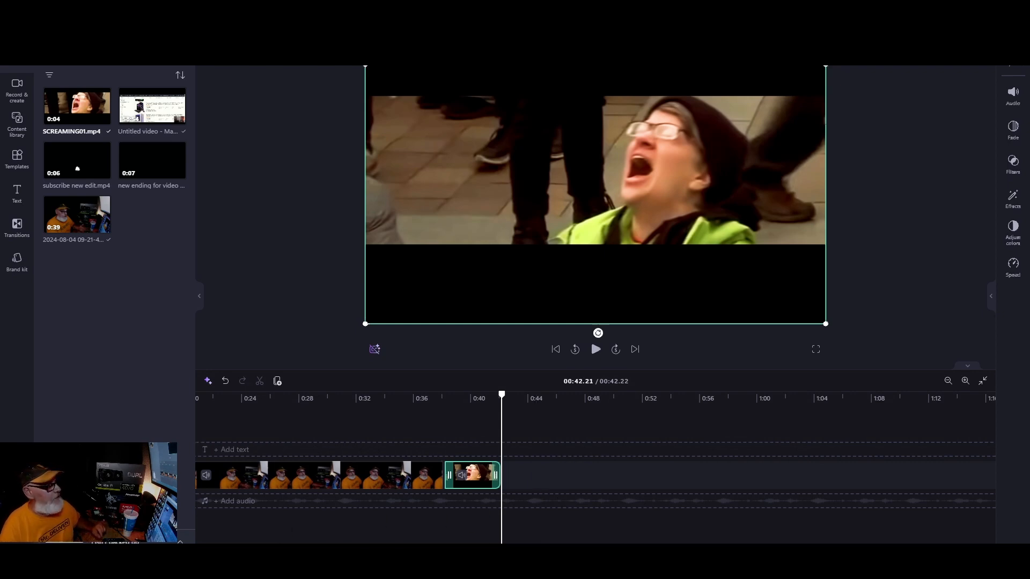
Examine the folder tree on drive D in File Explorer, including the uploads, reaction clips and narration folders, expanding 2% JAYJAYS PC BUILDS UPLOADS%%.
left_click(370, 563)
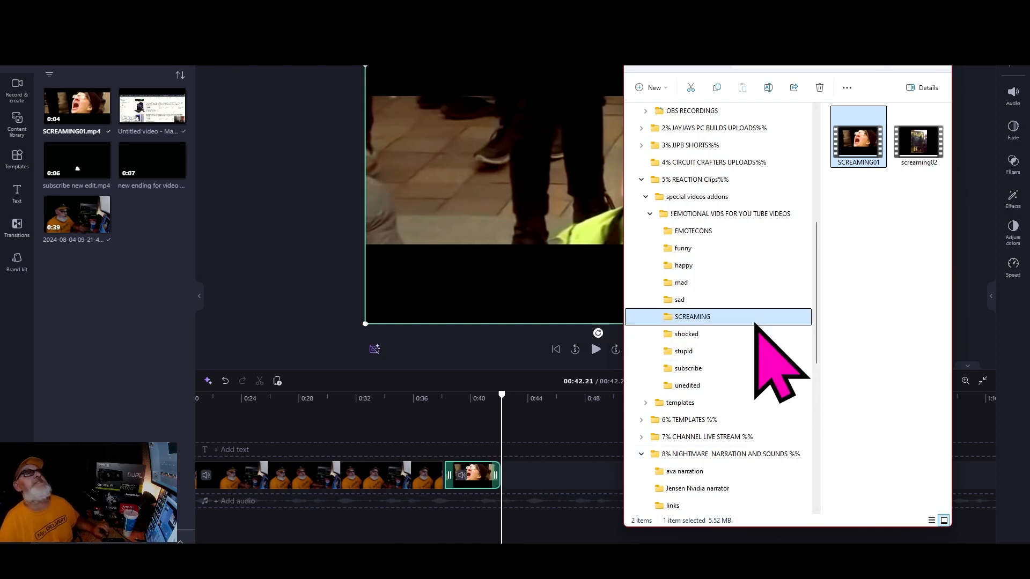
scroll(755, 325, "up", 6)
scroll(756, 327, "down", 3)
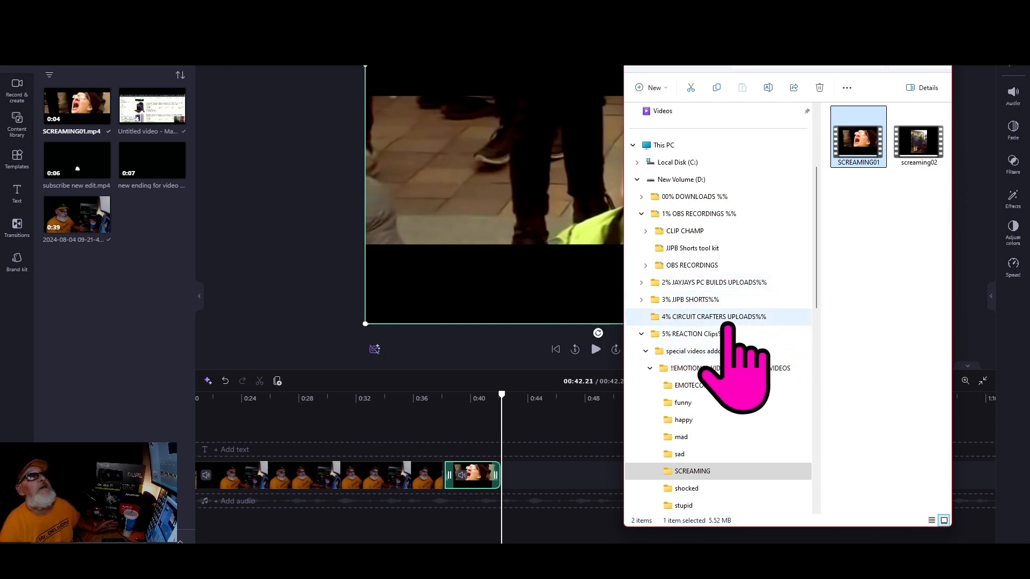
left_click(679, 317)
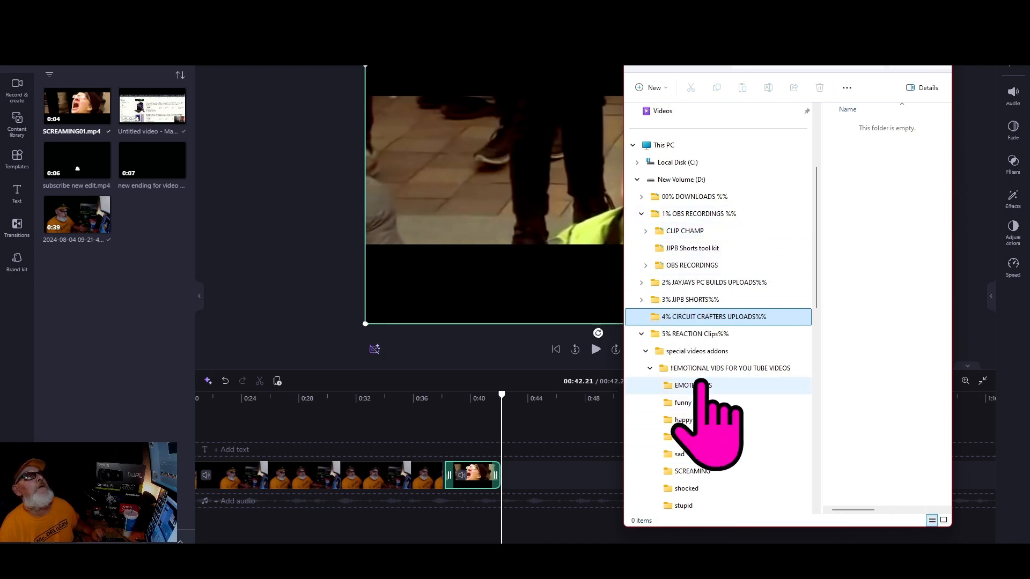
left_click(641, 282)
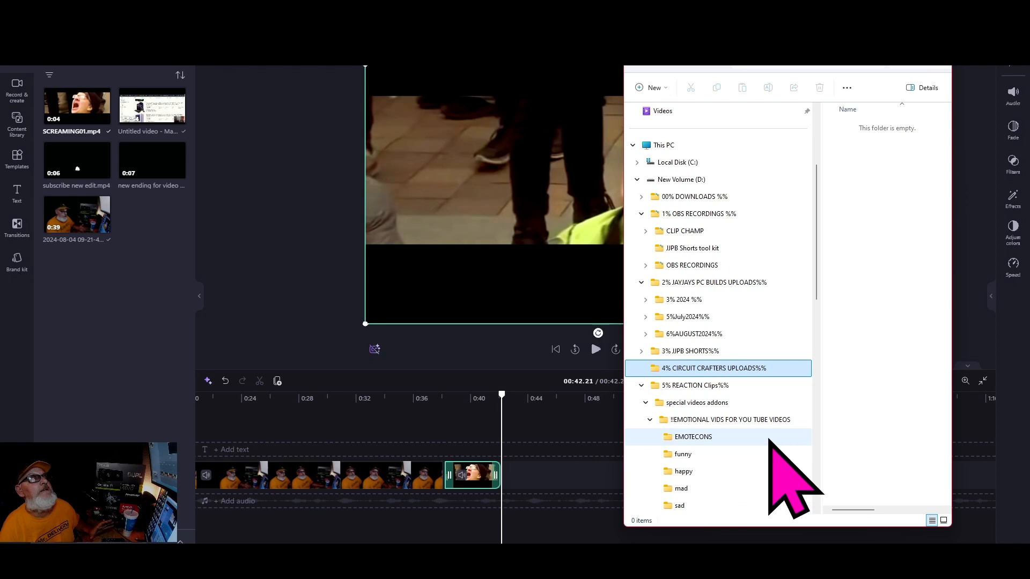
scroll(771, 441, "down", 6)
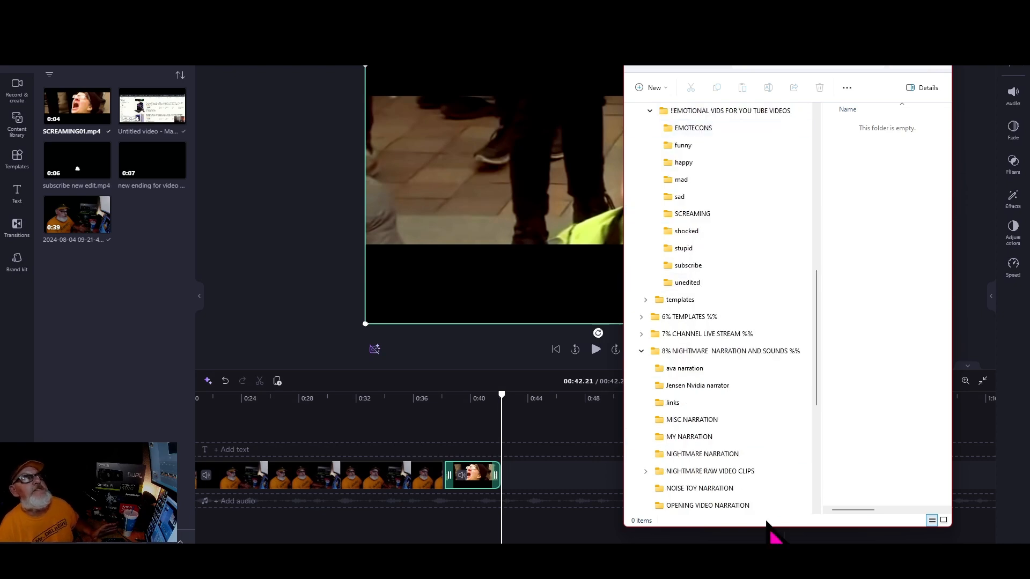
scroll(781, 437, "down", 3)
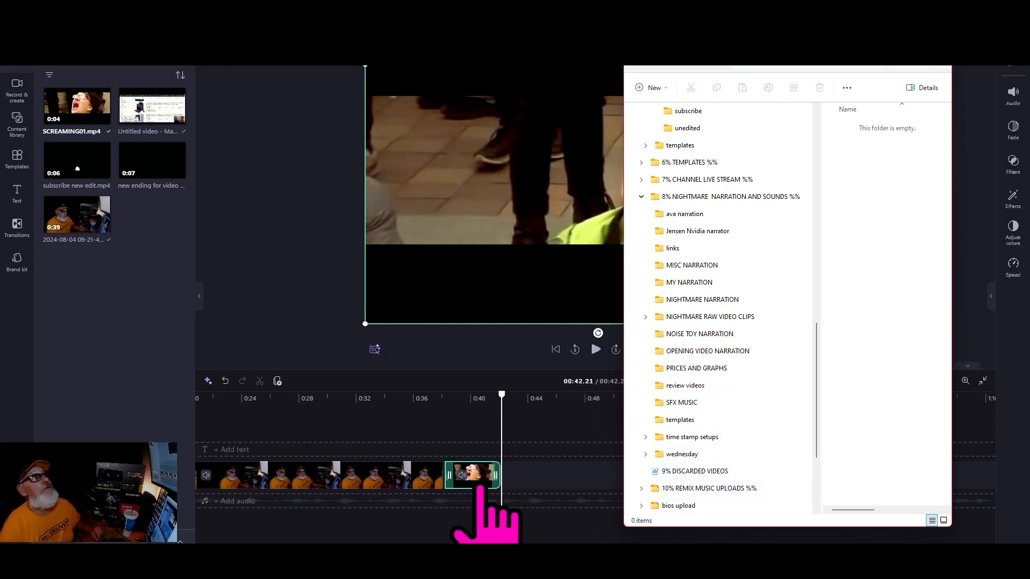
Put the file window away and delete the Untitled video clip at the start of the timeline.
left_click_drag(479, 548, 279, 548)
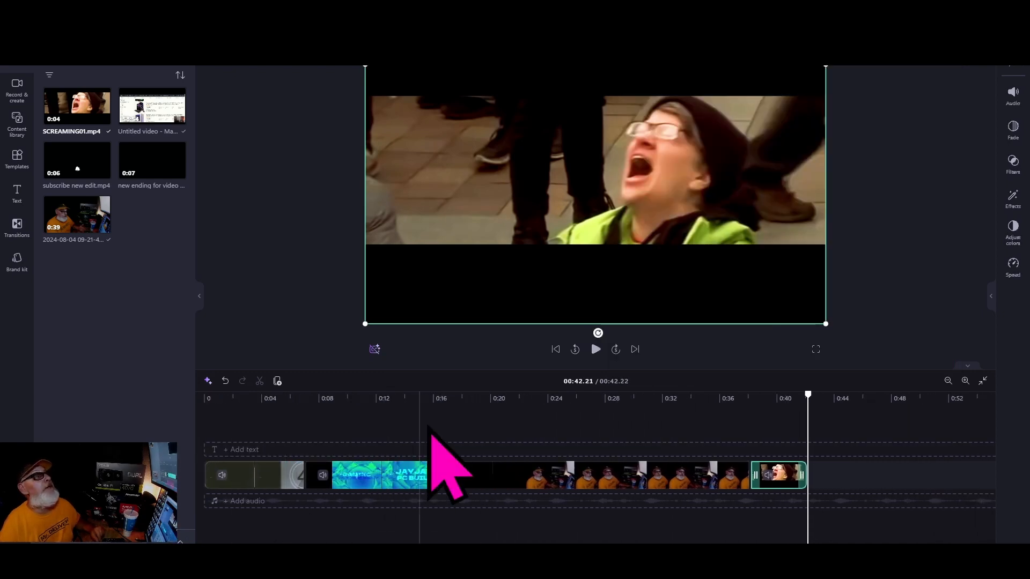
left_click(320, 425)
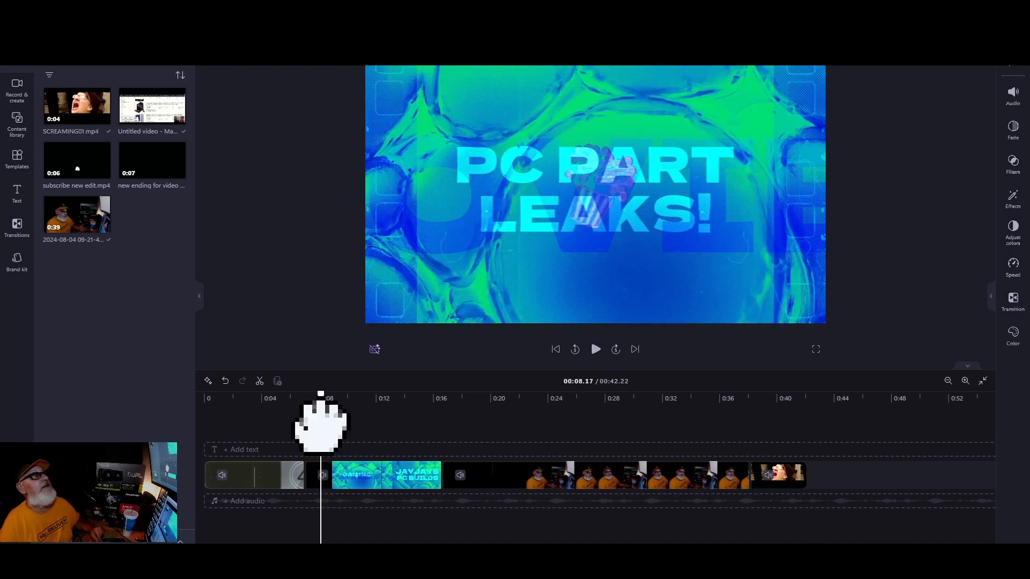
left_click(263, 477)
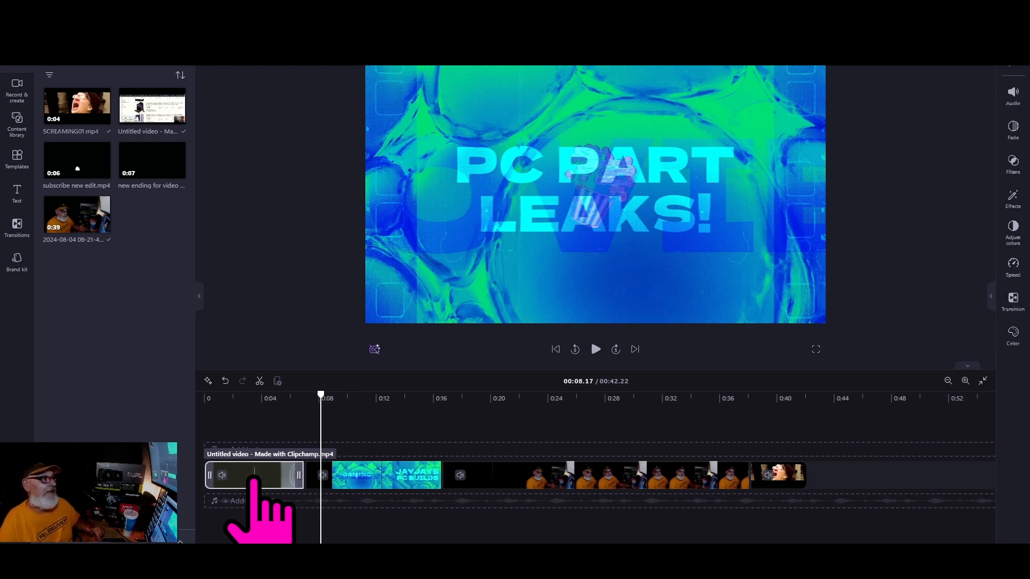
right_click(254, 478)
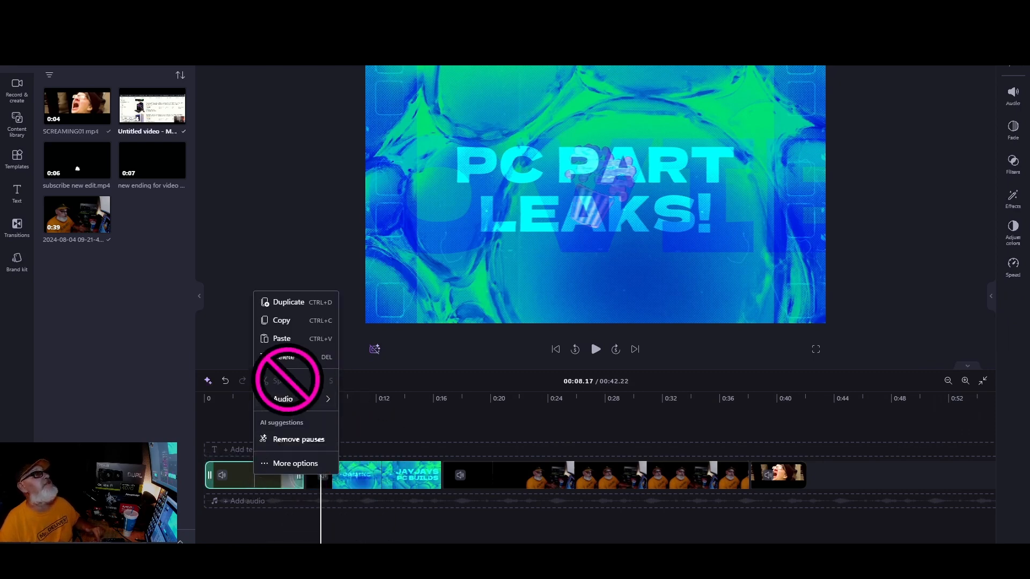
left_click(290, 357)
Move the intro to the timeline start, and bring the talking segment and SCREAMING01 clip forward to close the gaps.
left_click(369, 479)
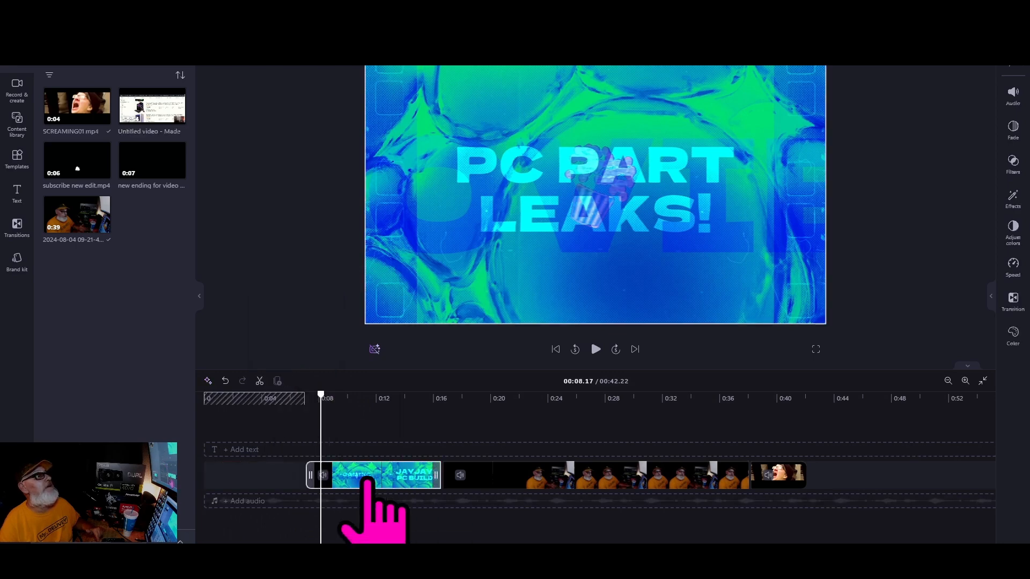
mouse_move(369, 479)
left_mouse_down()
mouse_move(252, 459)
mouse_move(254, 479)
left_mouse_up()
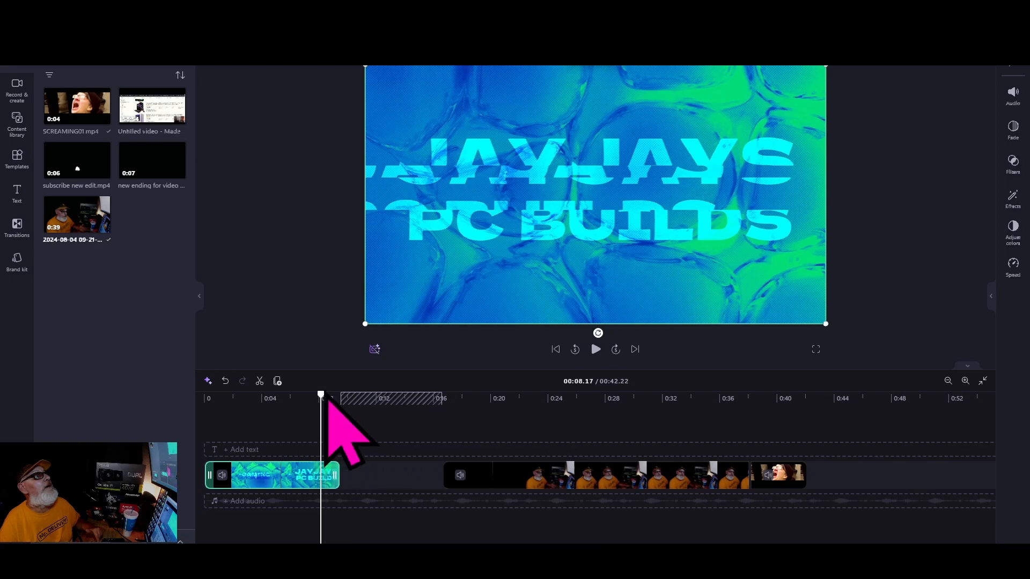
left_click_drag(320, 402, 338, 408)
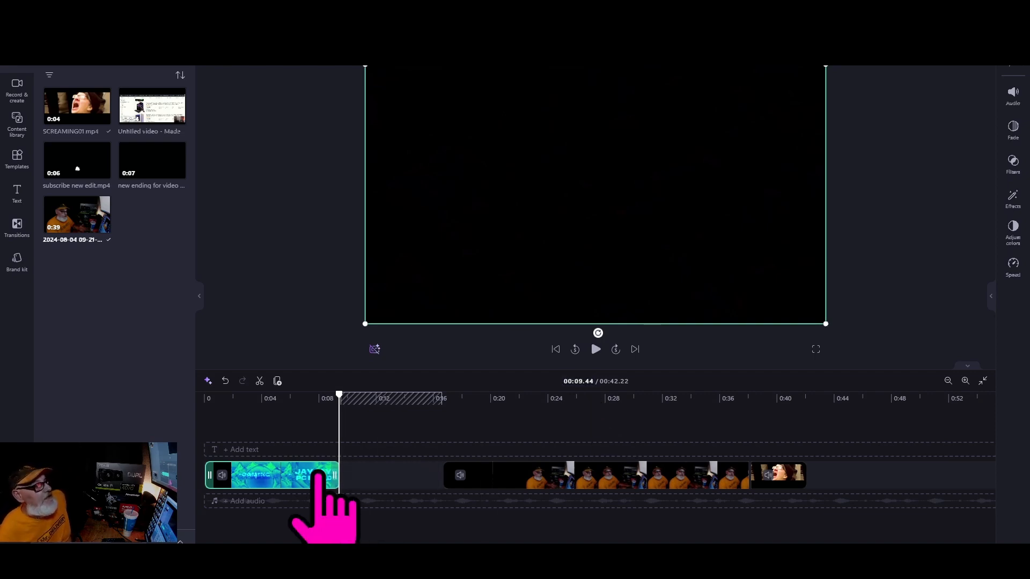
mouse_move(364, 403)
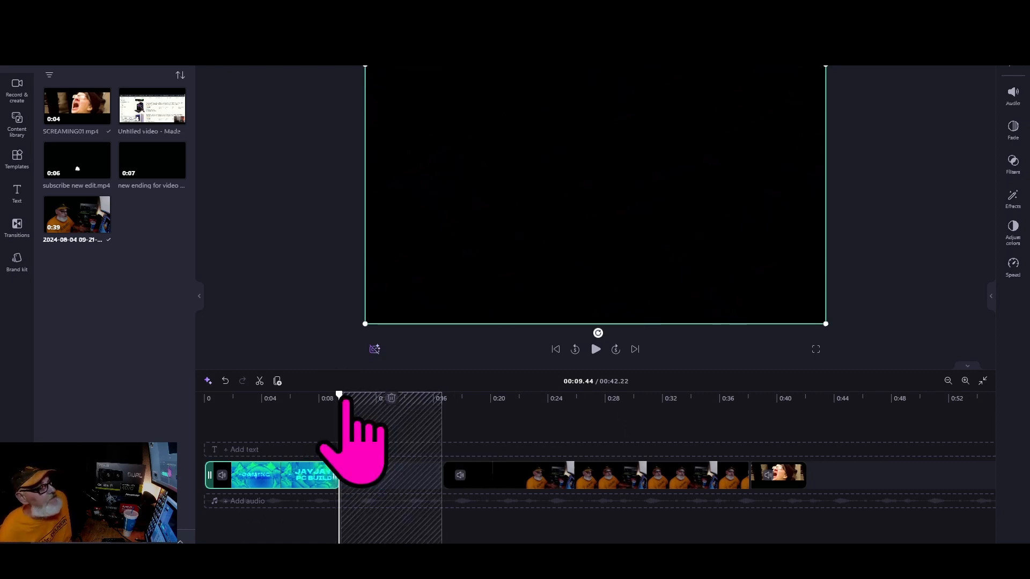
left_click_drag(339, 402, 293, 403)
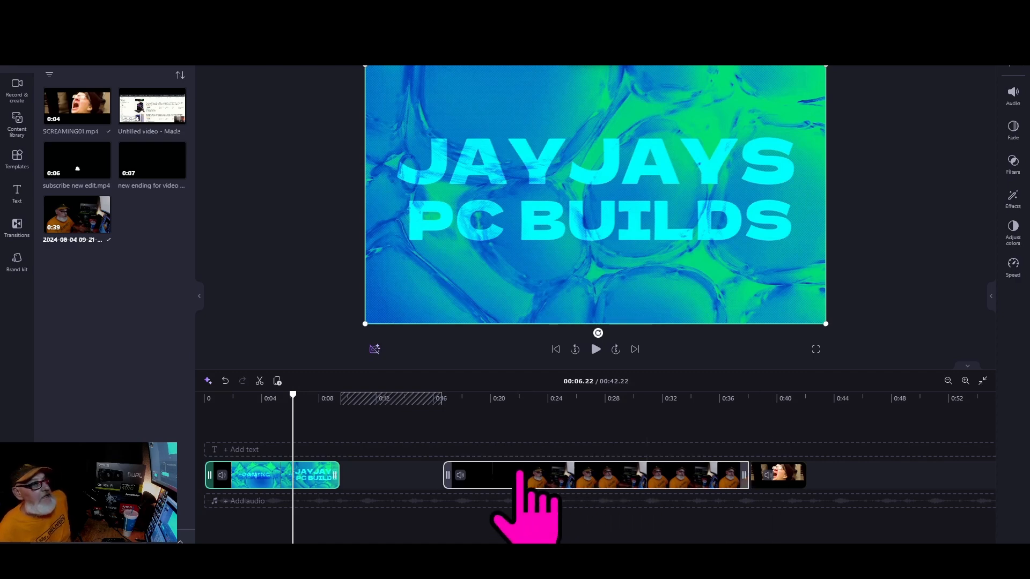
left_click_drag(540, 499, 429, 481)
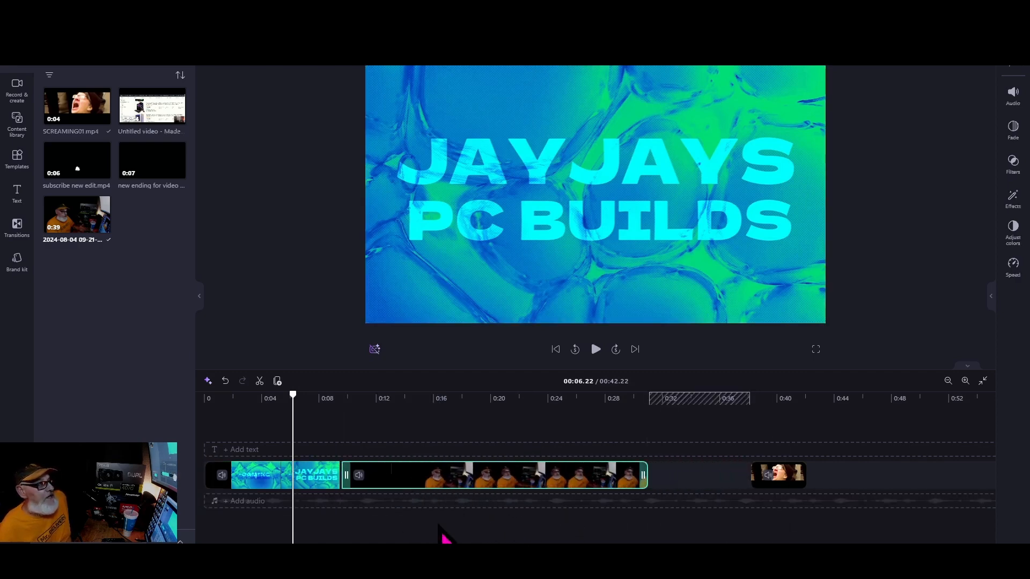
left_click_drag(780, 480, 681, 483)
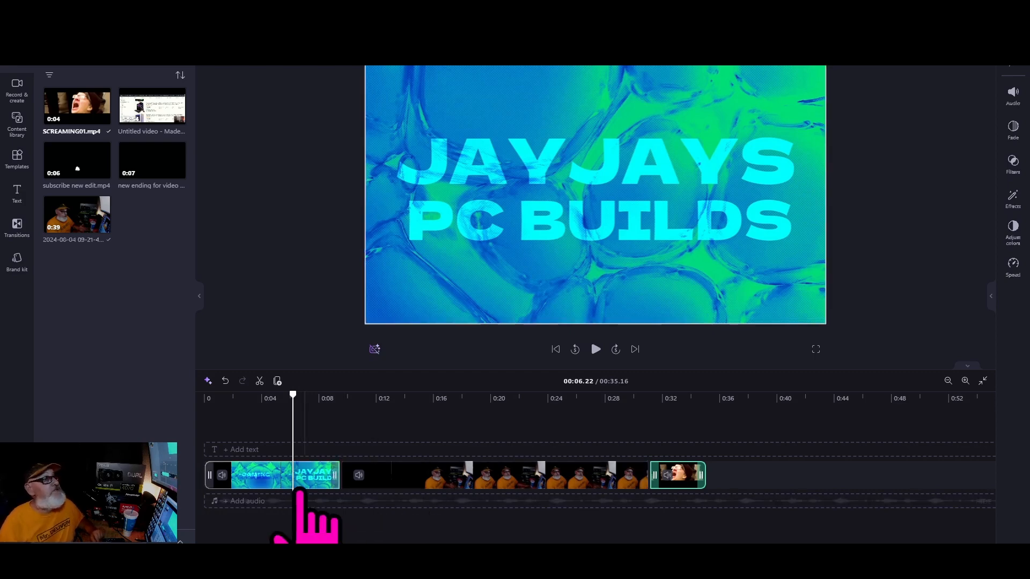
Play the timeline from 00:06.22 to 00:23.06, and move the SCREAMING01 clip away from the talking segment to about 0:47.
left_click(359, 476)
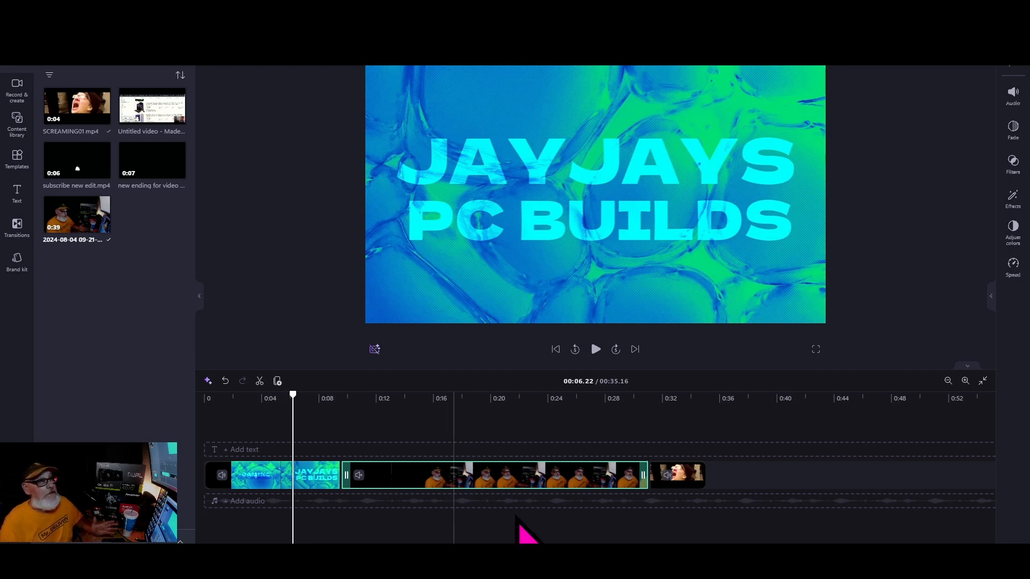
left_click(596, 350)
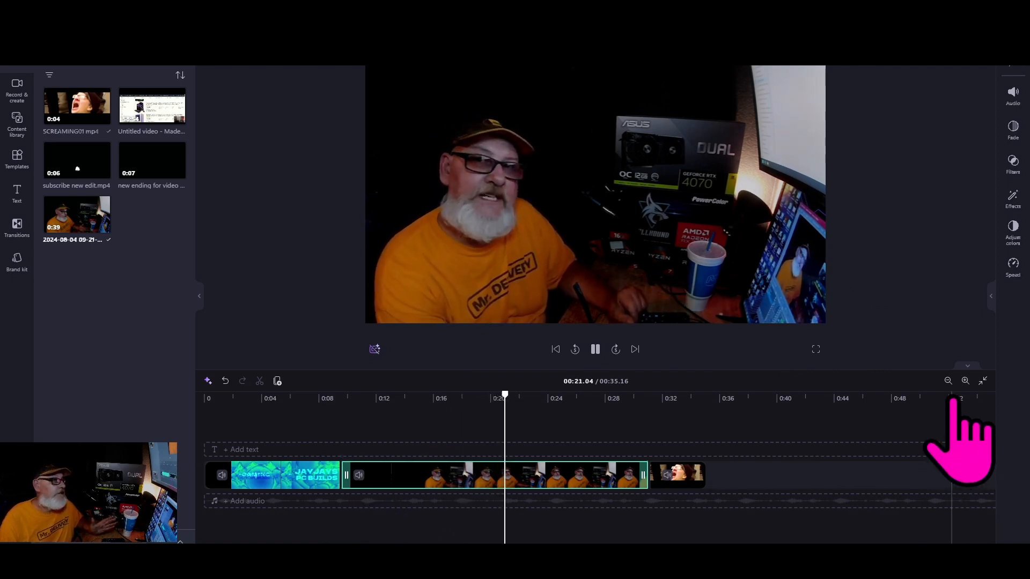
left_click(596, 350)
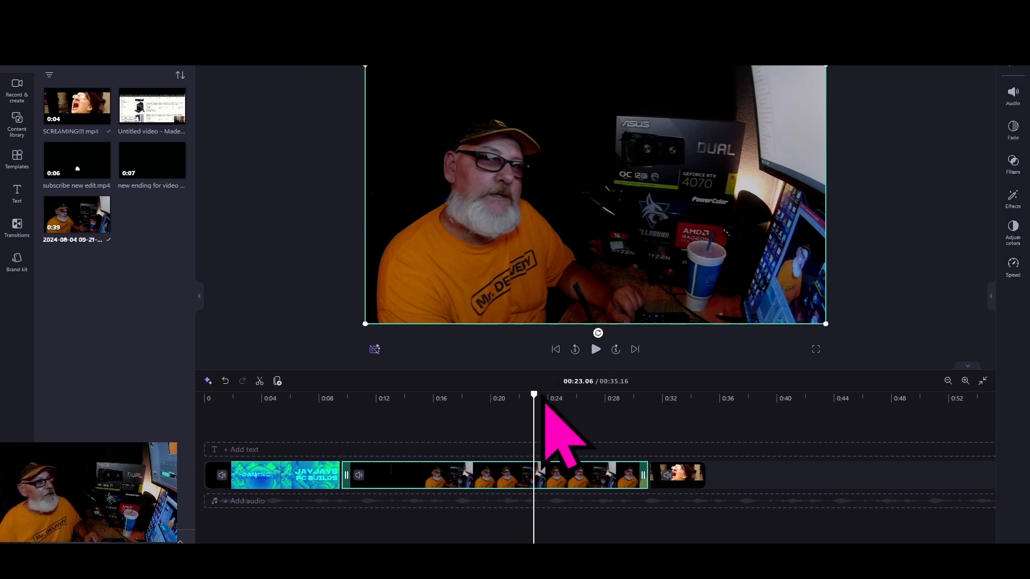
left_click(687, 478)
left_click_drag(686, 477, 918, 480)
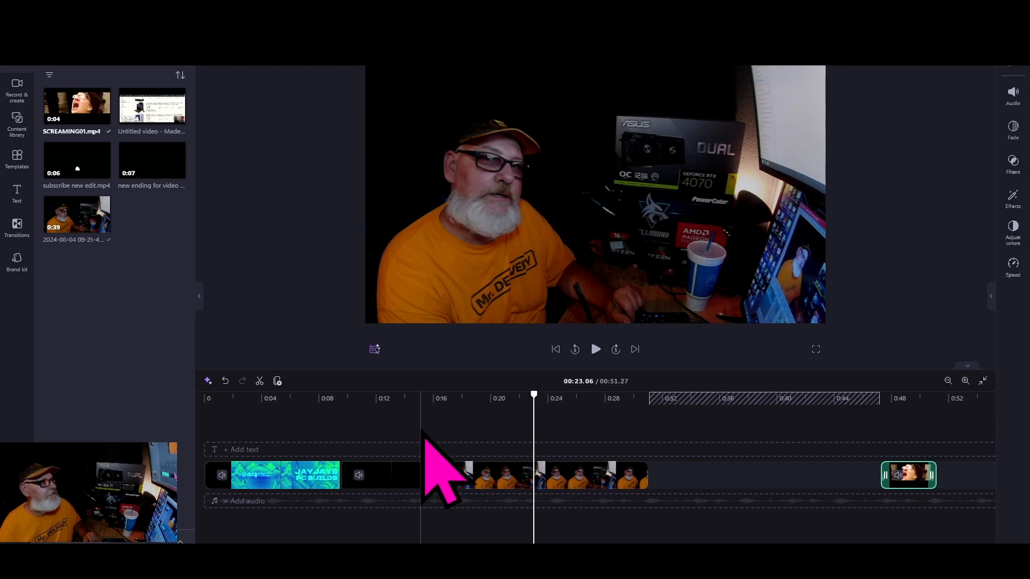
Split the talking segment at 00:17.35 where the speaker looks up, and move its second part to about 0:29 to open a gap.
left_click(422, 441)
left_click(595, 349)
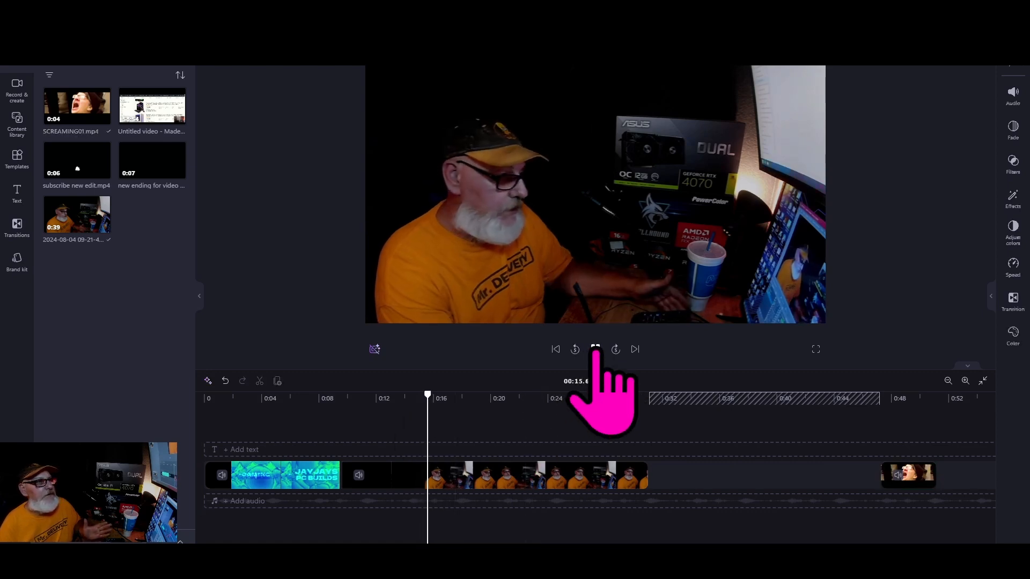
left_click(595, 350)
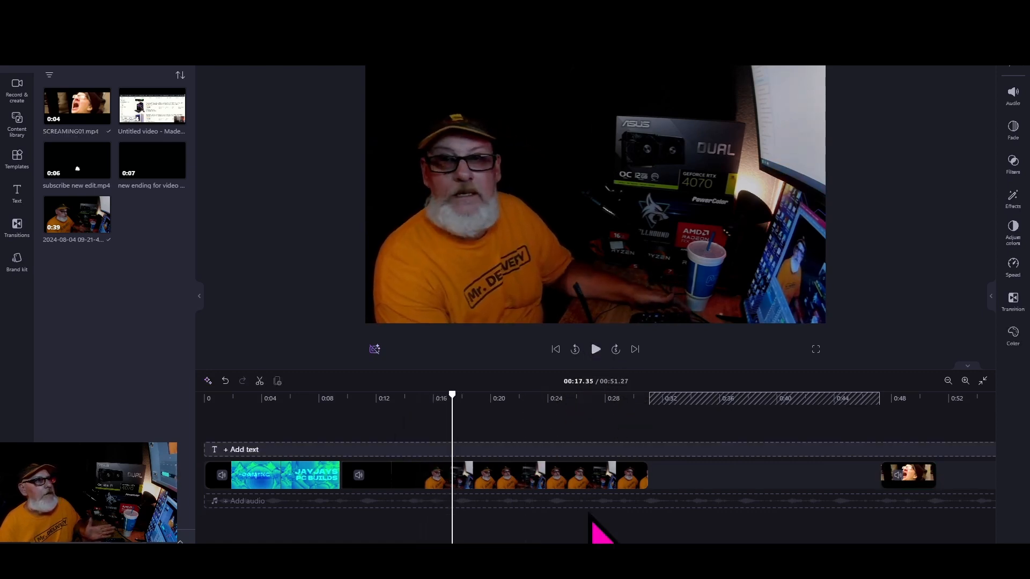
left_click(467, 480)
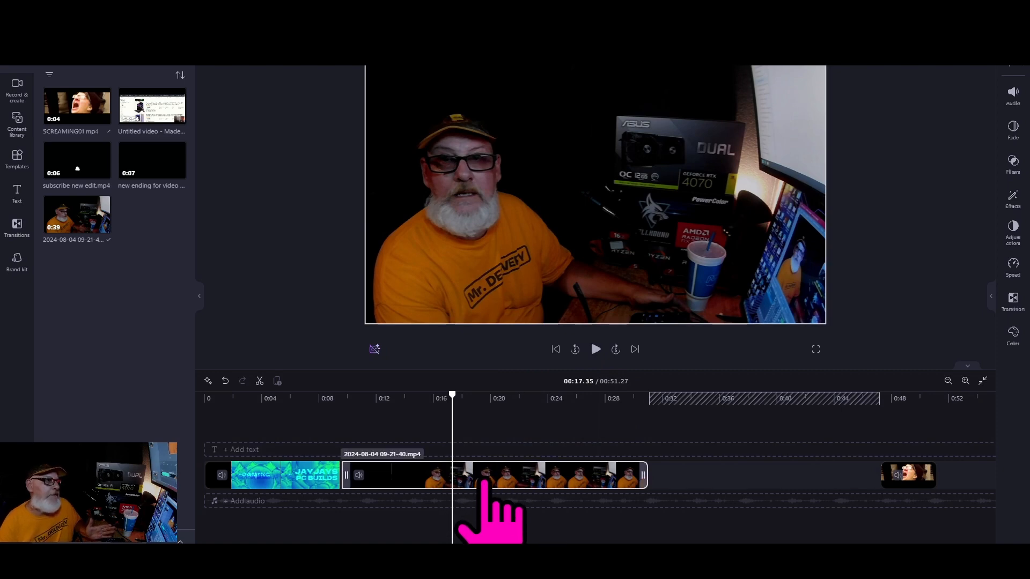
right_click(483, 479)
left_click(516, 381)
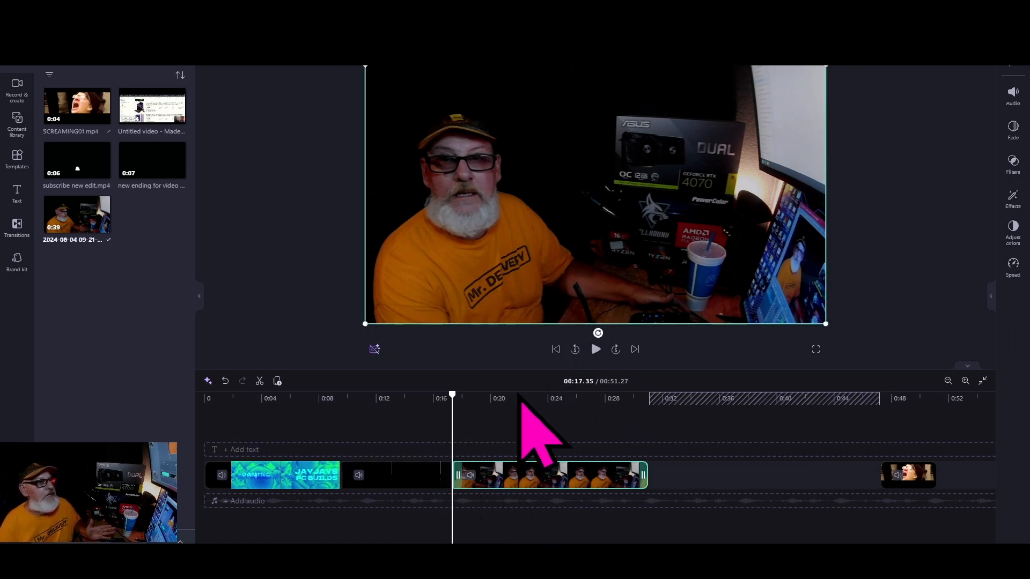
left_click_drag(507, 475, 677, 483)
left_click_drag(453, 396, 430, 395)
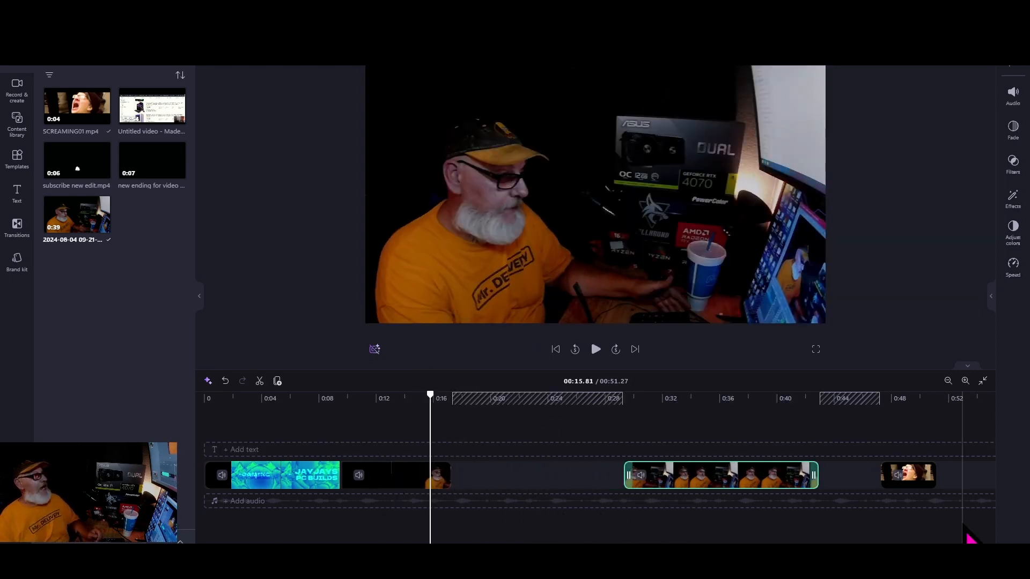
Import the JAY SMUG LOOK video from File Explorer's MY NARRATION folder into the project media.
left_click(504, 561)
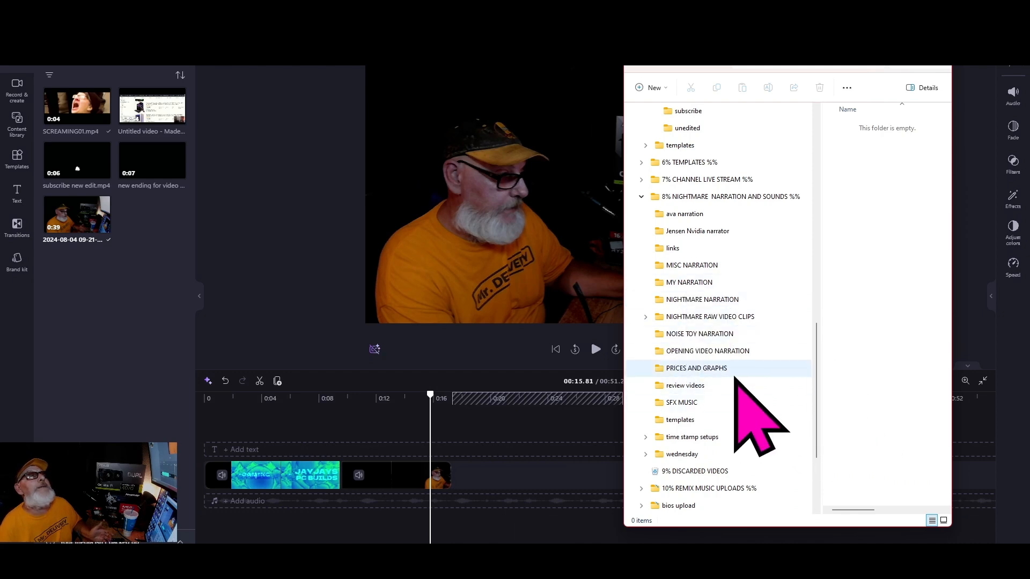
left_click(715, 302)
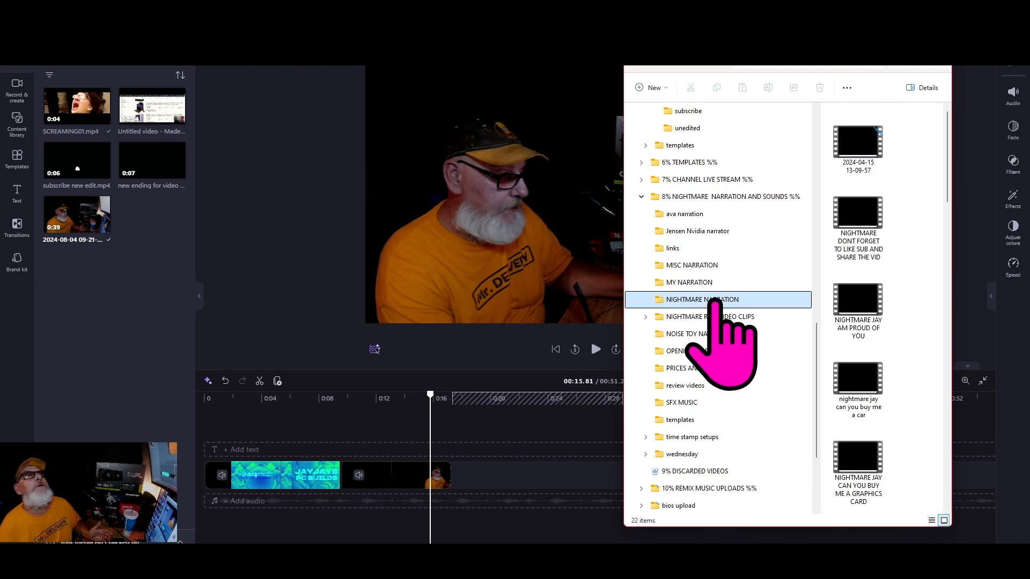
left_click(701, 284)
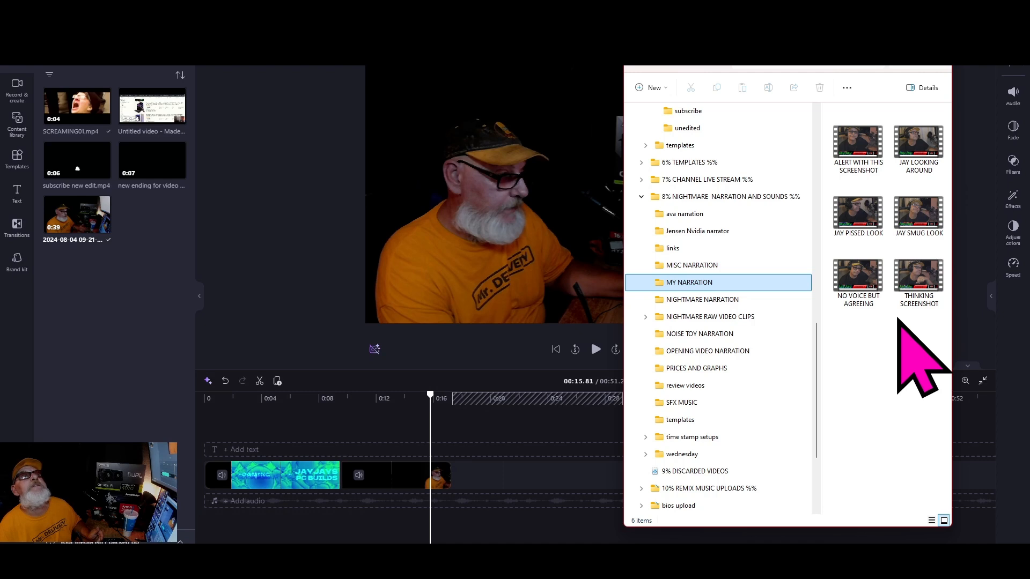
left_click_drag(918, 212, 97, 284)
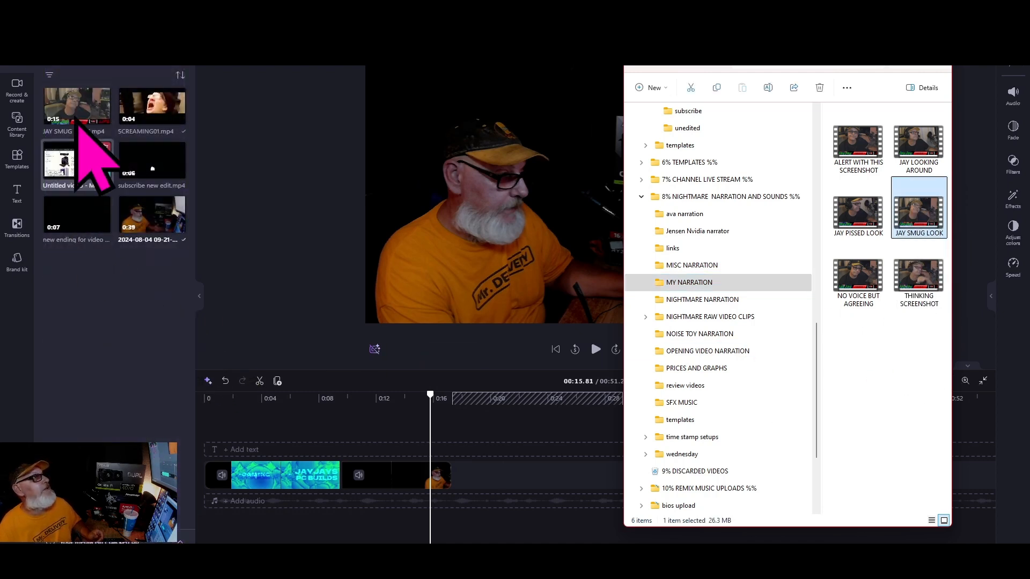
Place JAY SMUG LOOK.mp4 directly after the first talking part, shifting the second talking part and SCREAMING01 clip later to make room.
left_click_drag(77, 112, 468, 435)
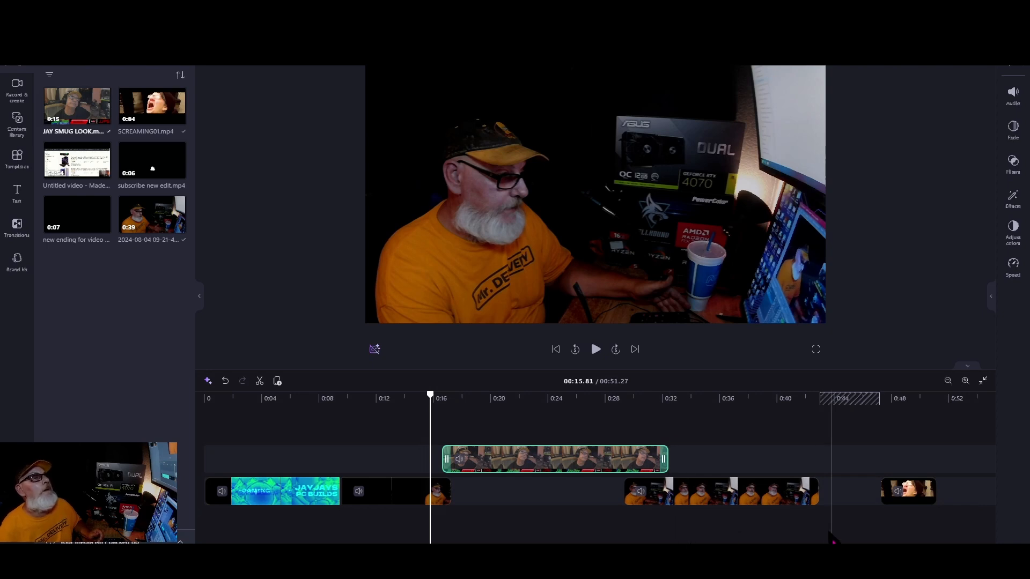
left_click_drag(679, 494, 731, 497)
left_click_drag(926, 494, 981, 494)
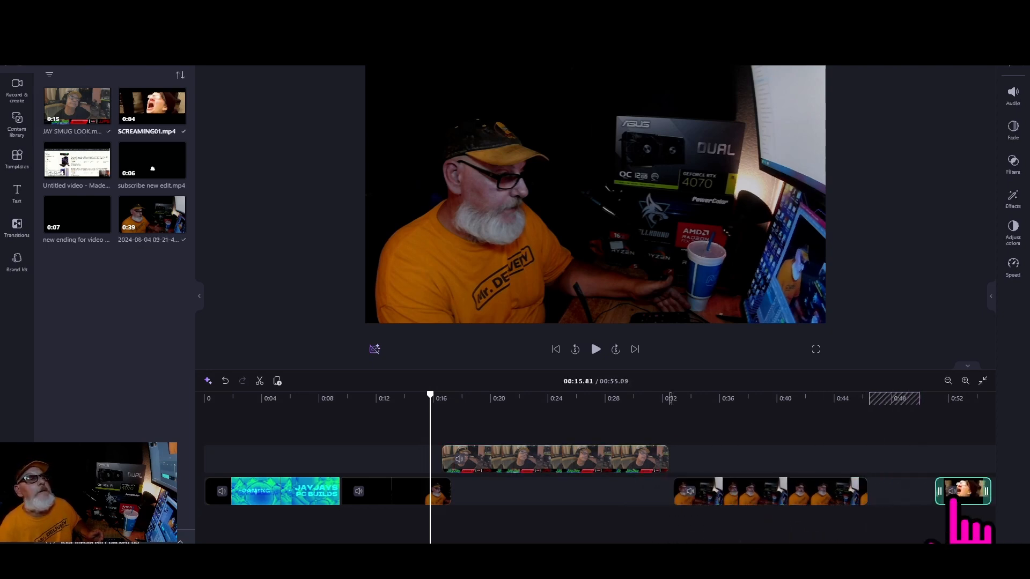
left_click_drag(761, 498, 816, 494)
left_click(521, 453)
mouse_move(520, 453)
left_mouse_down()
mouse_move(555, 471)
mouse_move(532, 469)
left_mouse_up()
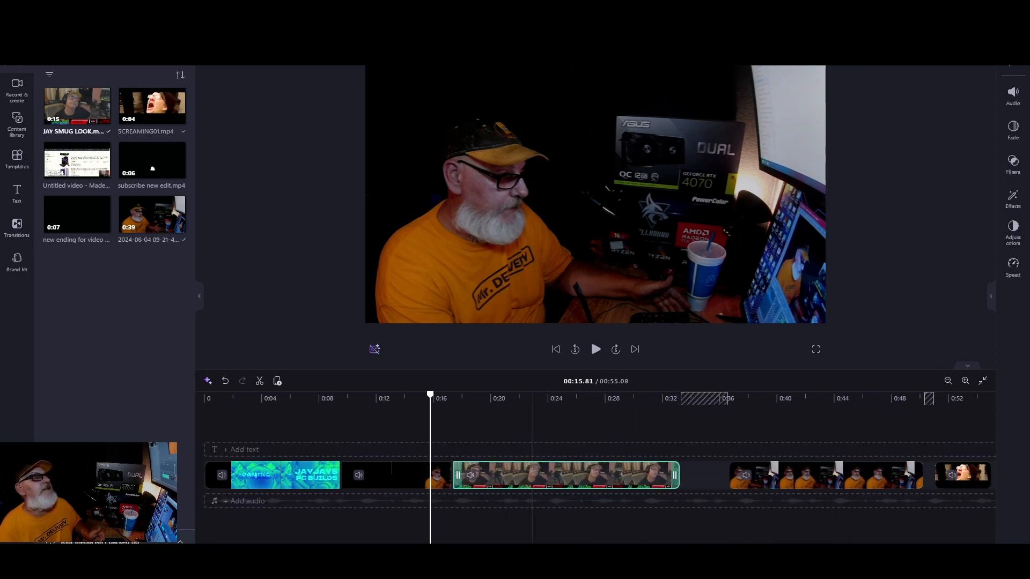
Preview from 00:15.81 into the JAY SMUG LOOK clip, and trim the clip's end so about 4 seconds remain.
left_click(595, 349)
left_click(594, 350)
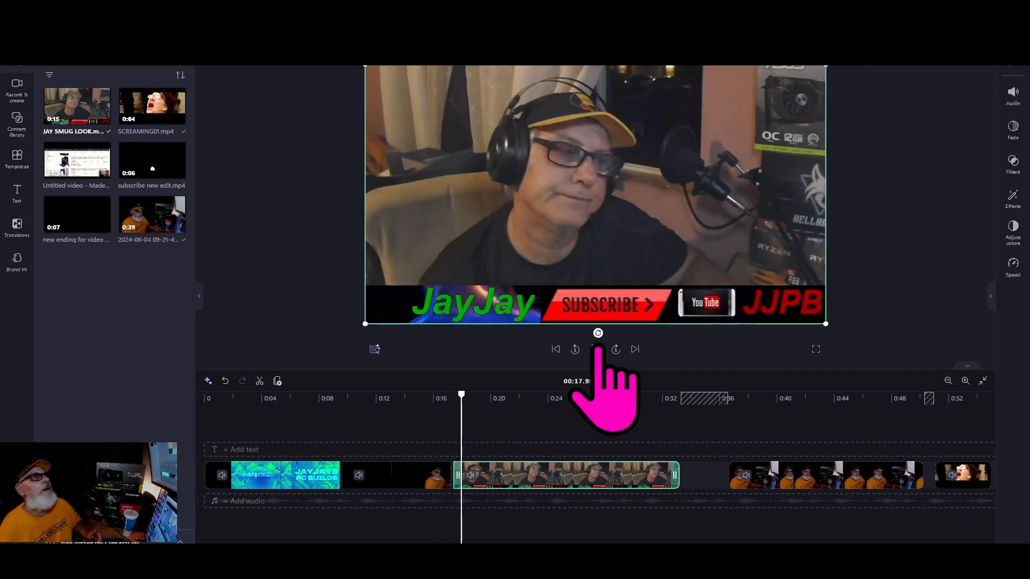
left_click_drag(677, 474, 508, 476)
left_click(597, 349)
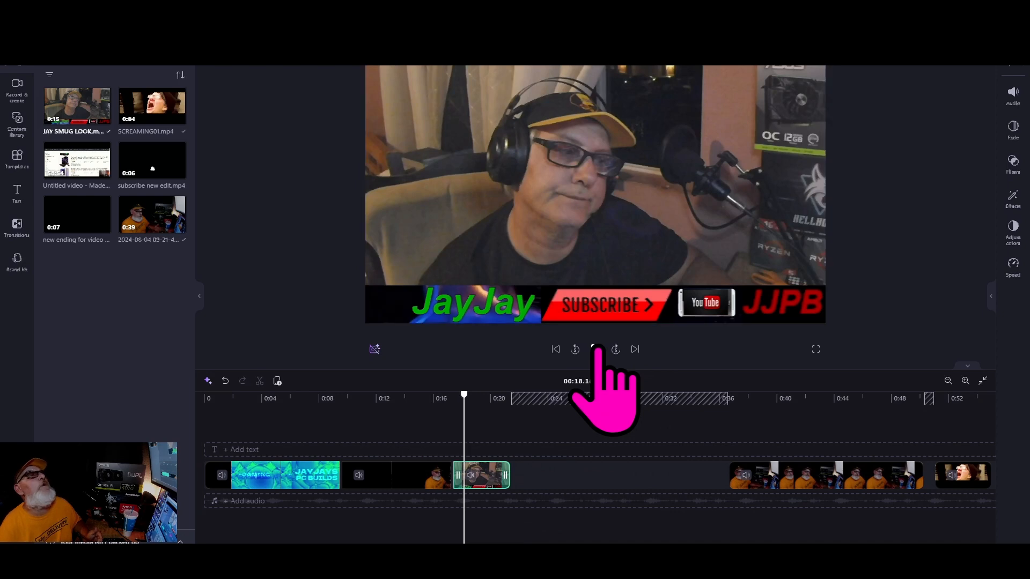
Trim both ends of the JAY SMUG LOOK clip so about 1 second remains, and move it directly against the first talking part.
left_click(597, 349)
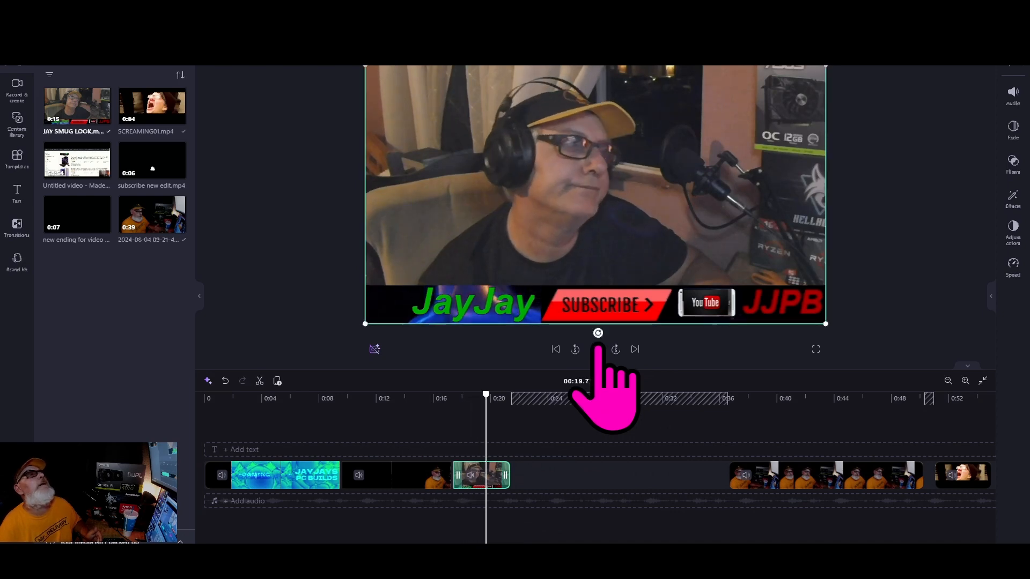
left_click_drag(460, 475, 488, 479)
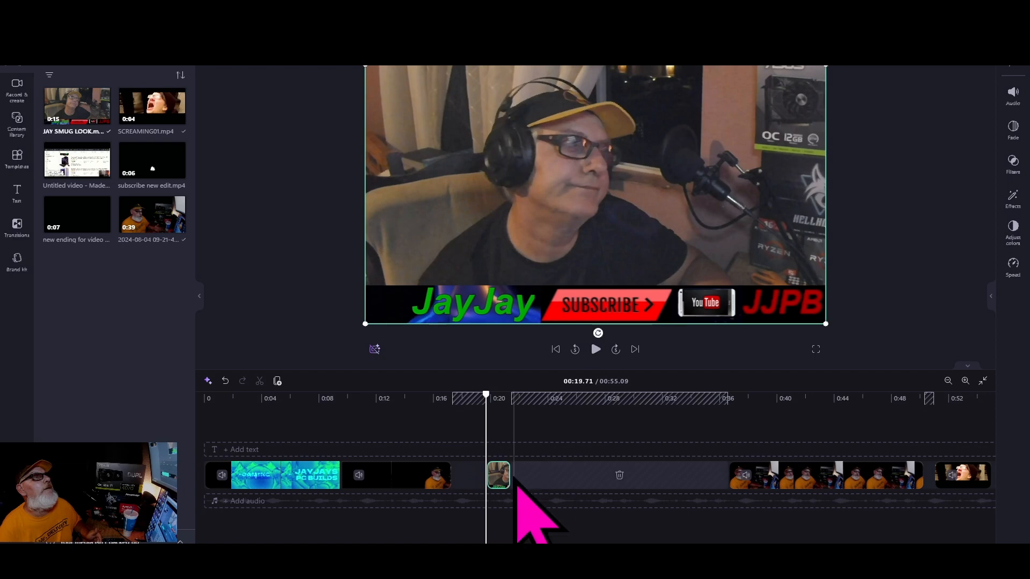
left_click_drag(512, 476, 505, 475)
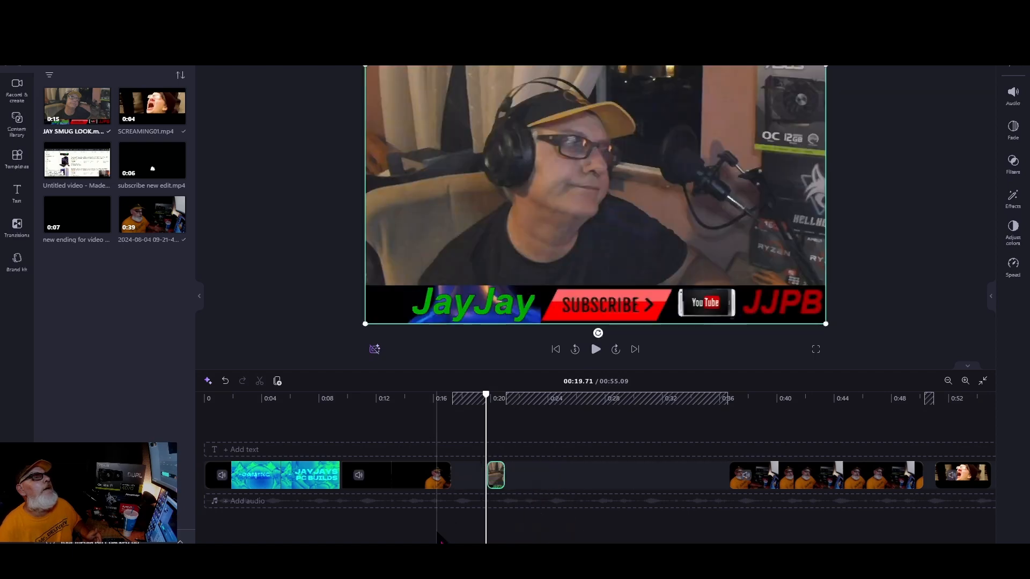
left_click_drag(495, 475, 462, 475)
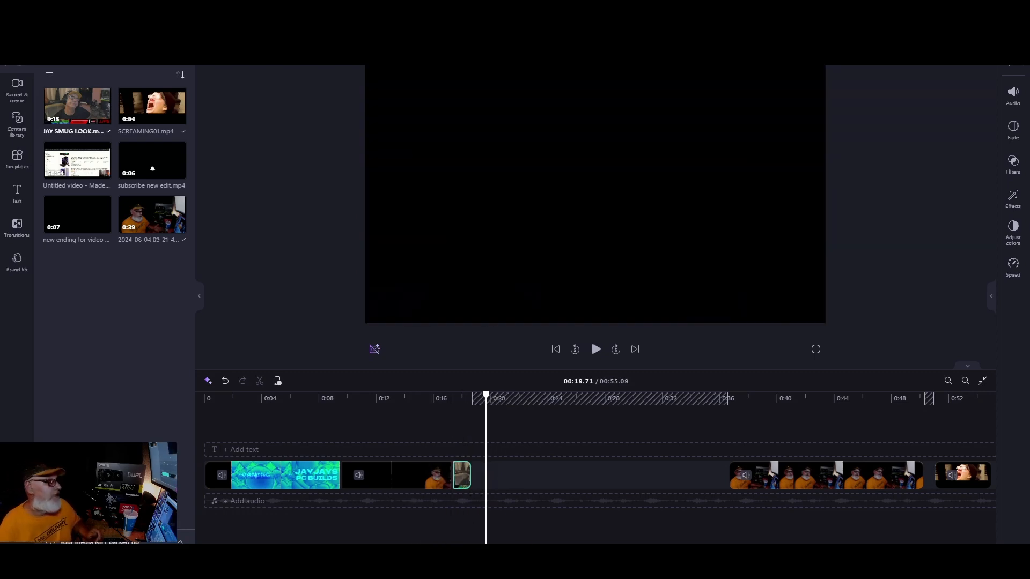
left_click(384, 421)
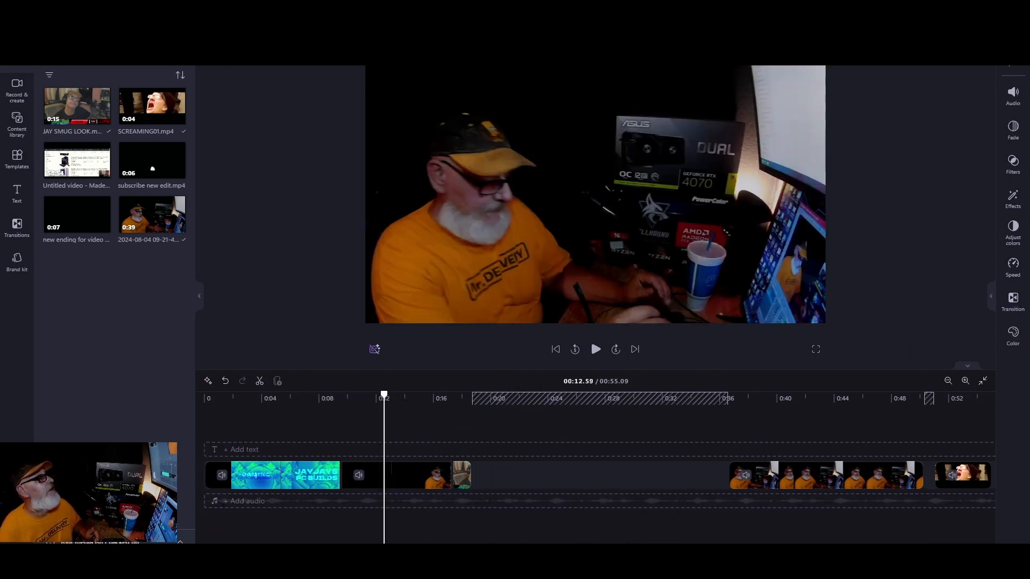
Switch to File Explorer and look through the MISC, MY, NIGHTMARE and OPENING VIDEO NARRATION folders for a clip to add.
key("alt+Tab")
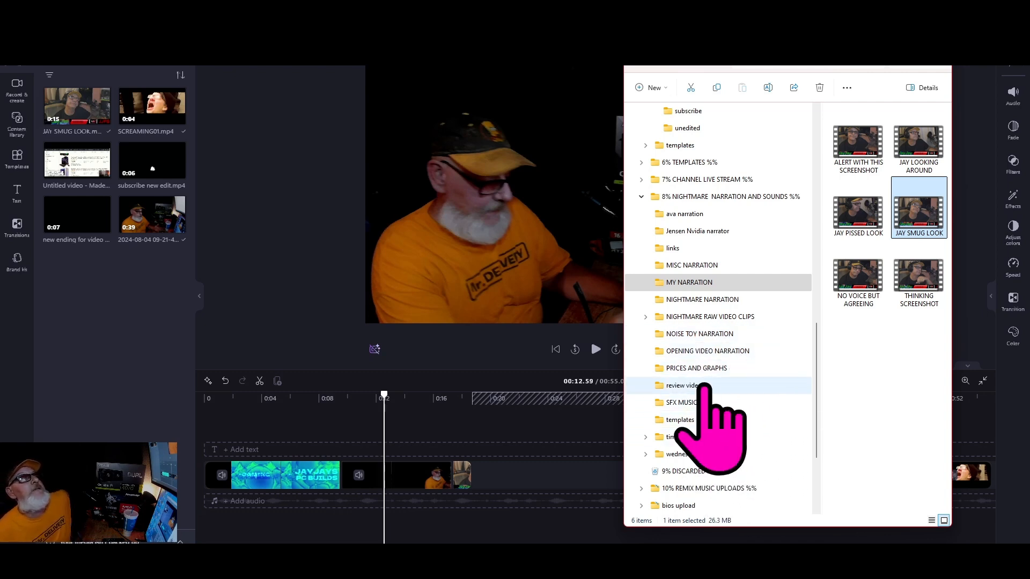
left_click(703, 266)
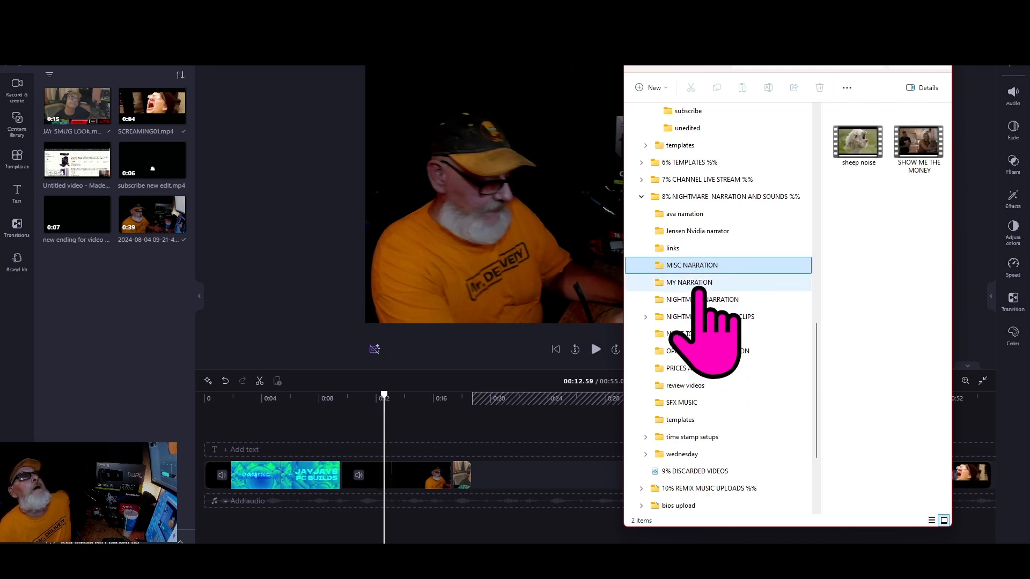
left_click(699, 284)
left_click(705, 301)
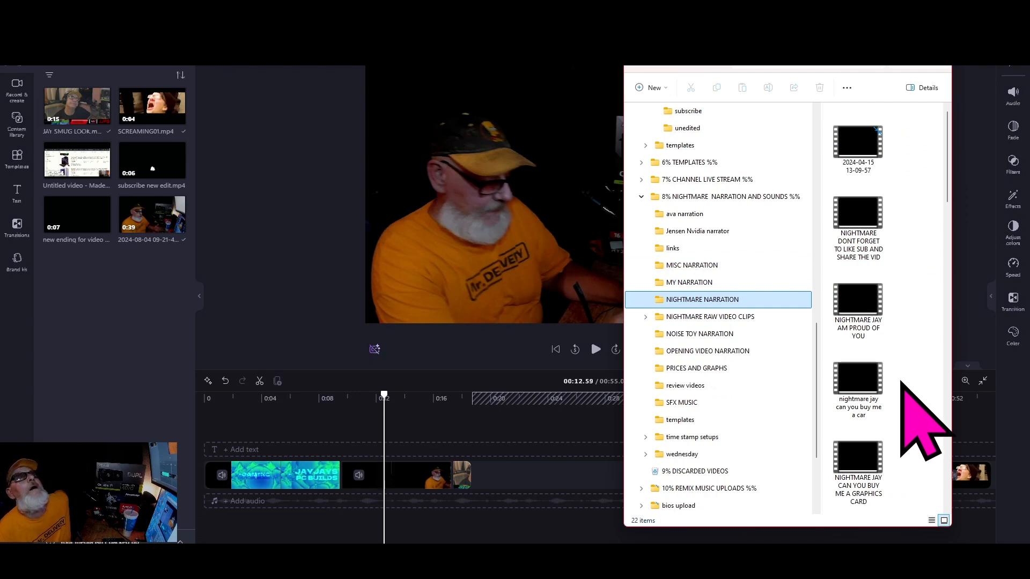
scroll(902, 379, "down", 10)
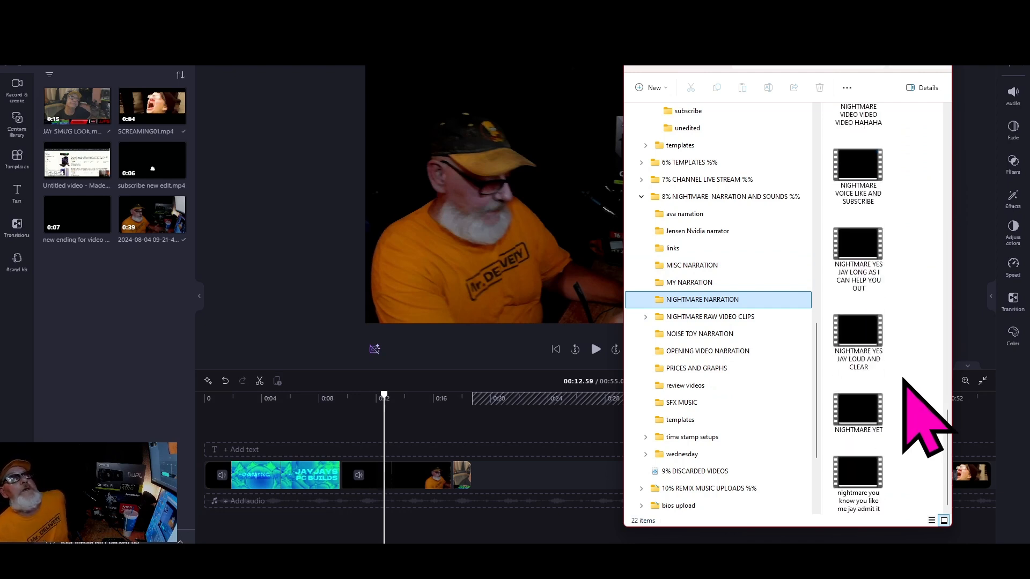
scroll(905, 381, "up", 3)
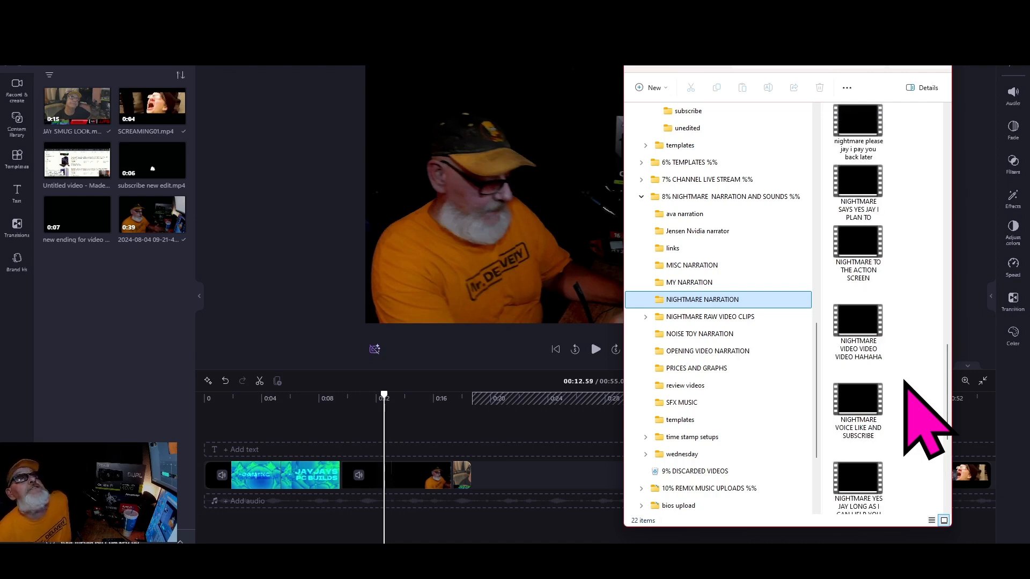
scroll(905, 381, "up", 6)
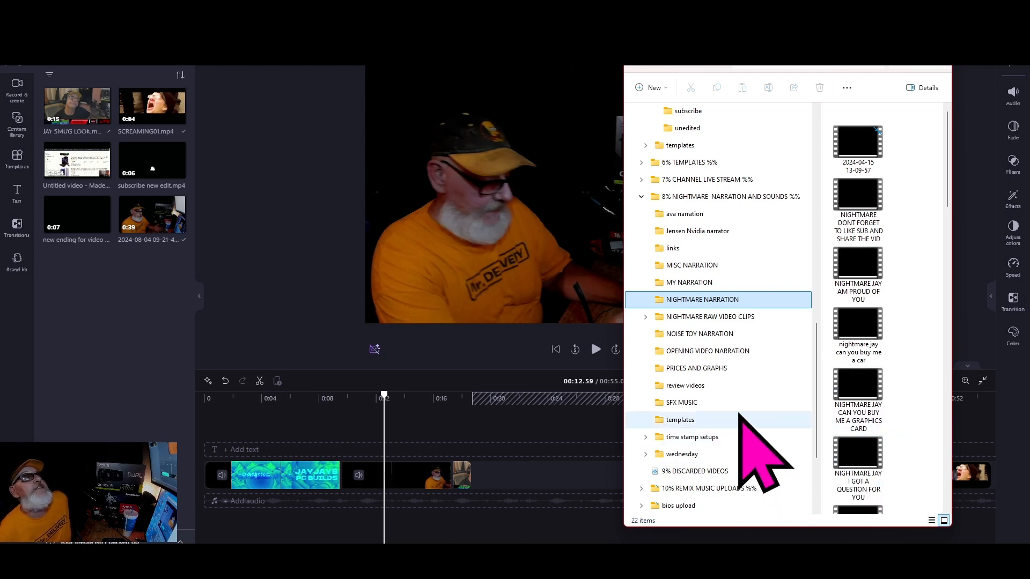
left_click(646, 317)
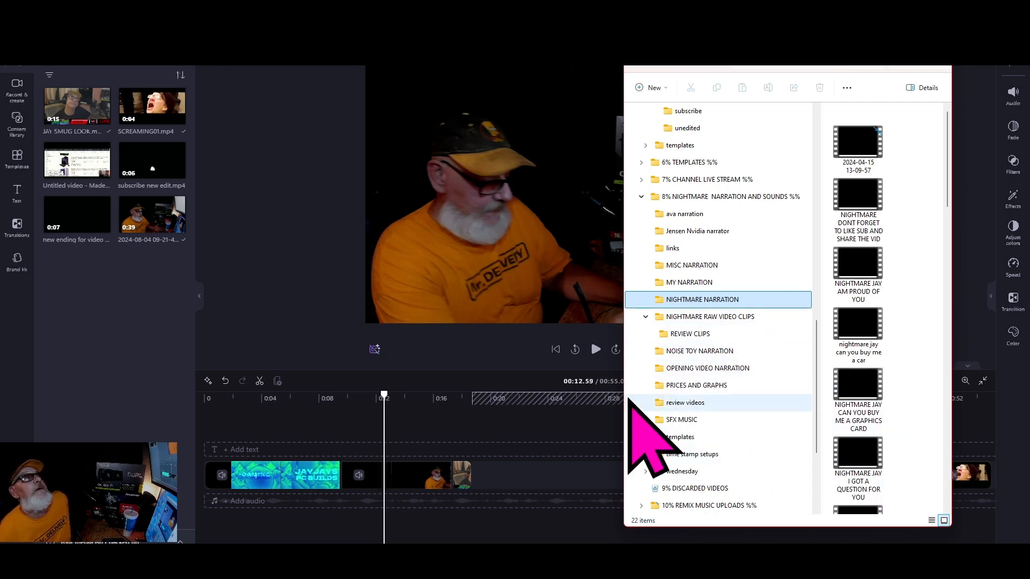
left_click(731, 370)
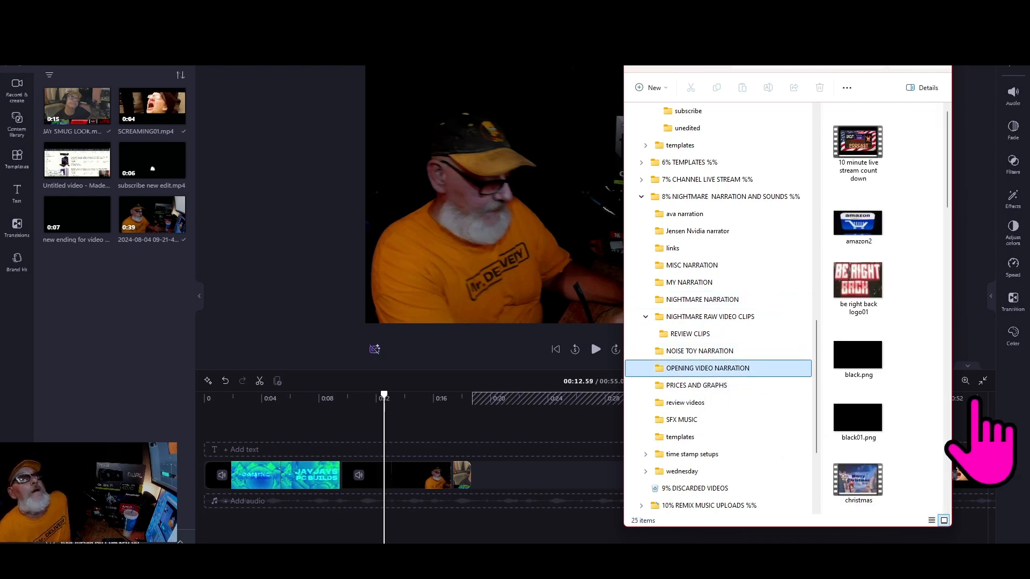
scroll(917, 376, "down", 10)
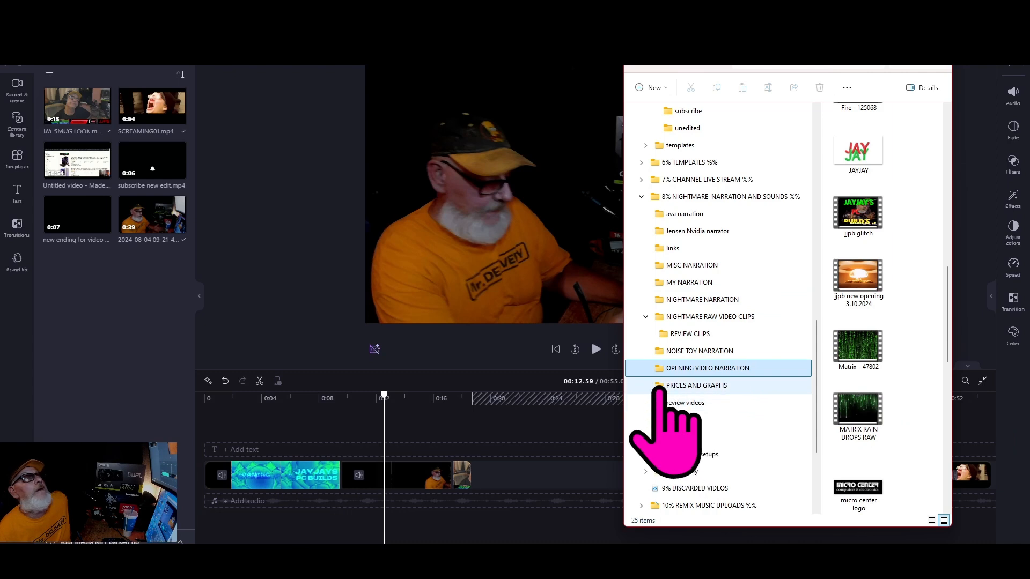
Import the ALERT NOISE TOY video from the NOISE TOY NARRATION folder into the project media.
left_click(692, 350)
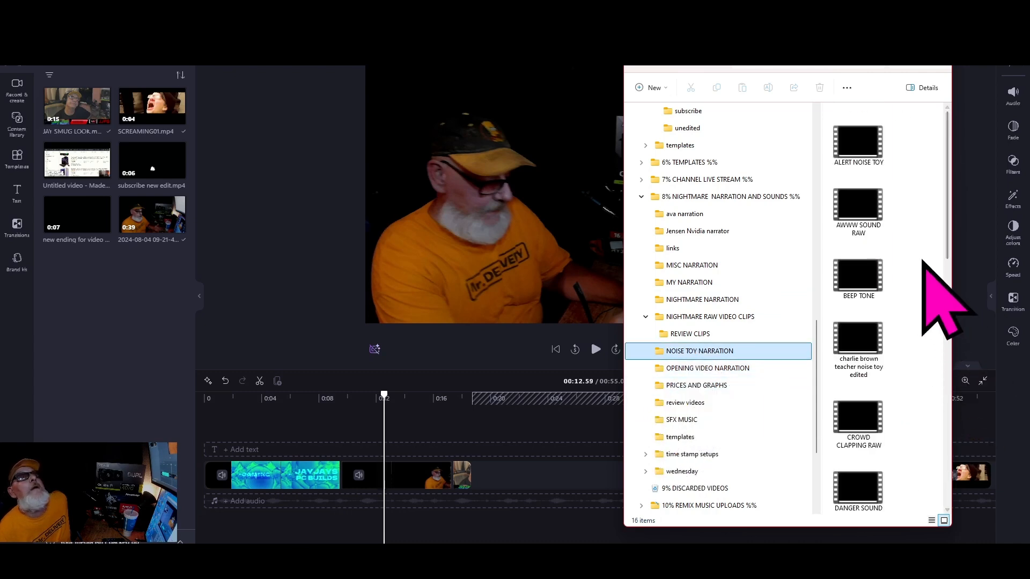
left_click(865, 146)
double_click(864, 146)
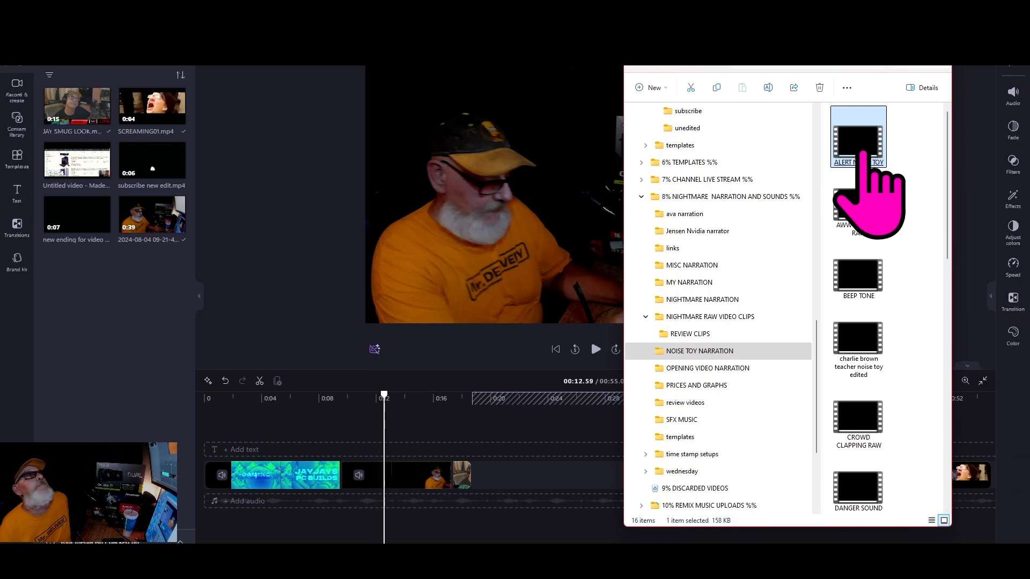
left_click_drag(859, 138, 75, 293)
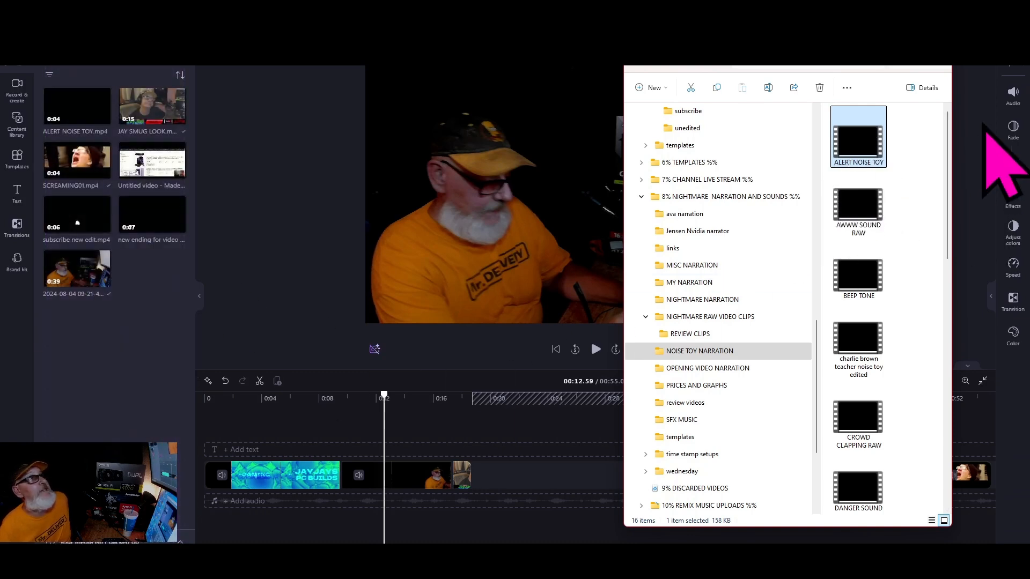
left_click(895, 67)
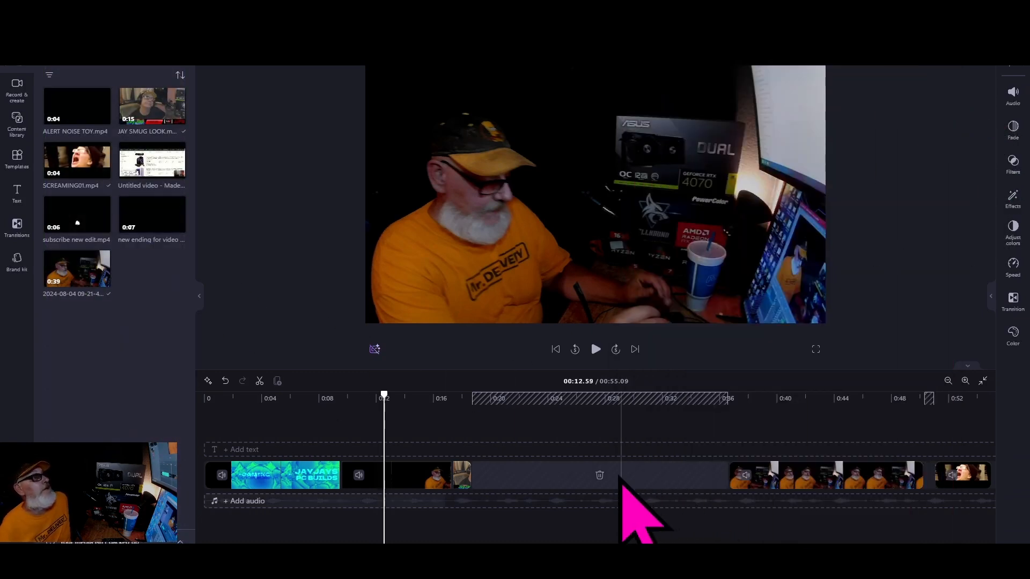
Place ALERT NOISE TOY.mp4 on a new track above the JAY SMUG LOOK clip, and preview it to locate its sound.
left_click_drag(75, 107, 476, 460)
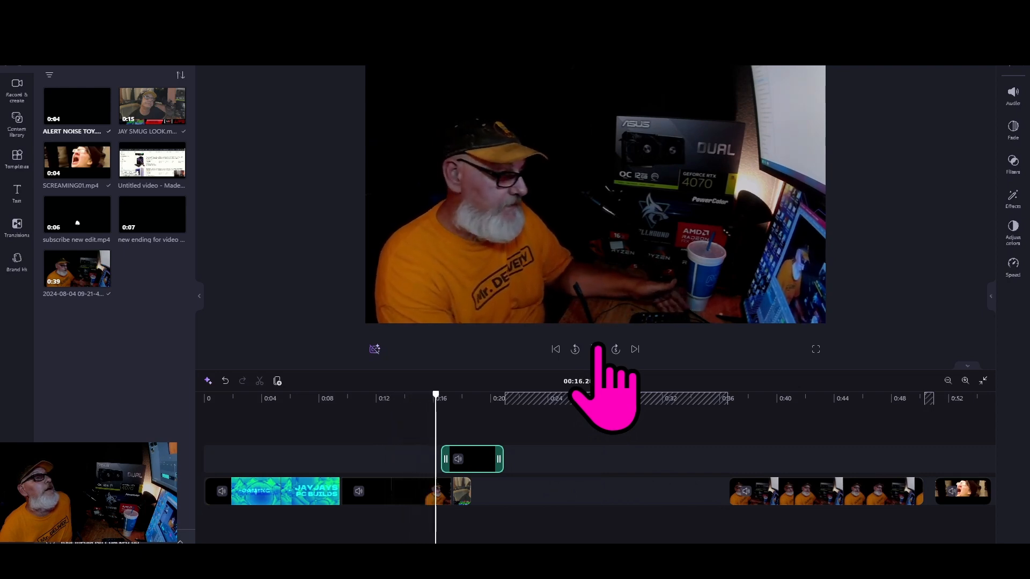
left_click(597, 349)
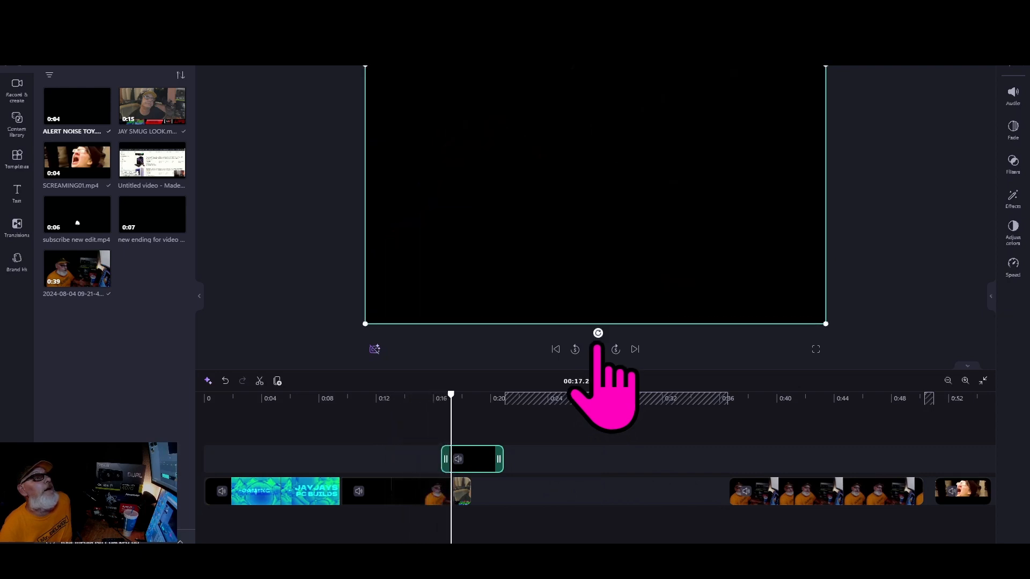
left_click(597, 348)
left_click(597, 347)
left_click(597, 347)
left_click(597, 348)
left_click(597, 347)
left_click(597, 348)
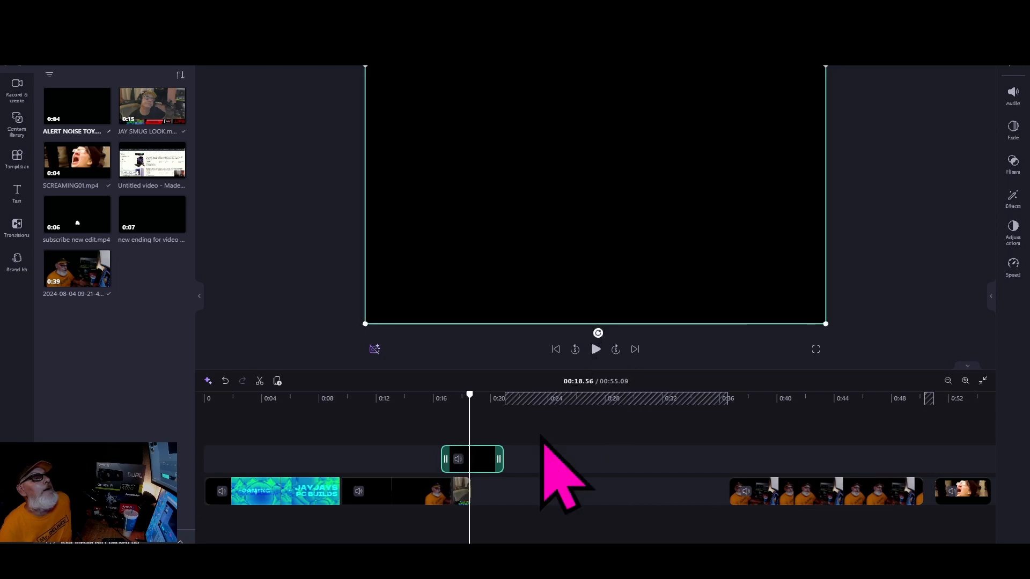
Trim the ALERT NOISE TOY clip's start to about 00:17.99, shorten its end, and align it exactly above the JAY SMUG LOOK clip.
left_click_drag(469, 395, 460, 397)
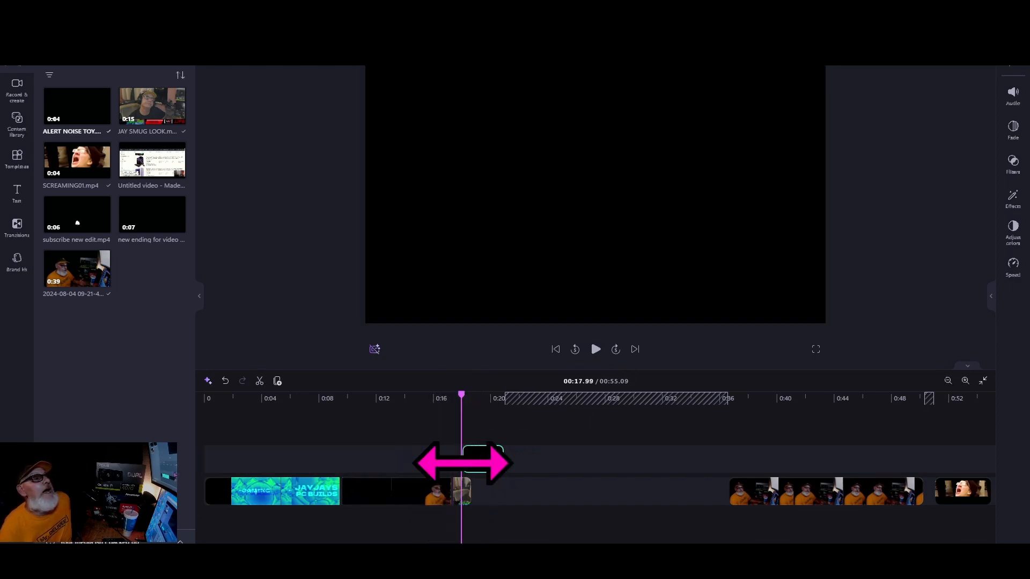
left_click(463, 460)
left_click_drag(503, 462, 483, 463)
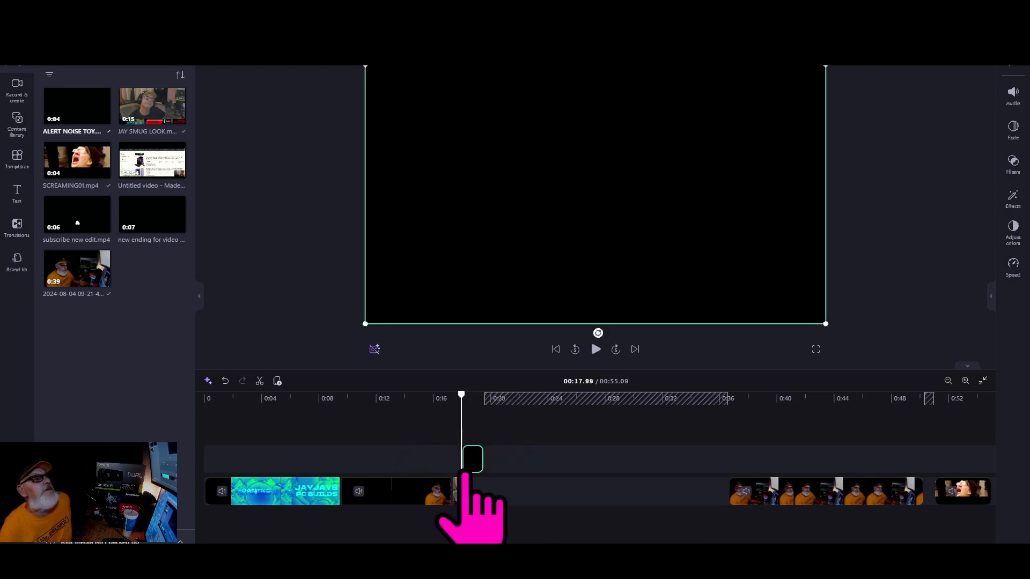
left_click(395, 429)
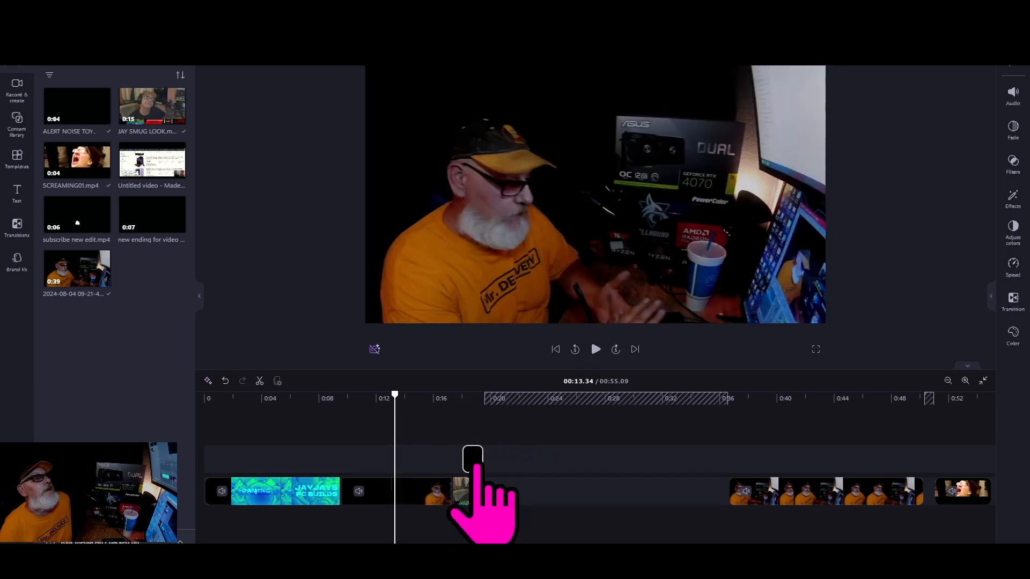
mouse_move(475, 463)
left_mouse_down()
mouse_move(468, 470)
mouse_move(474, 461)
left_mouse_up()
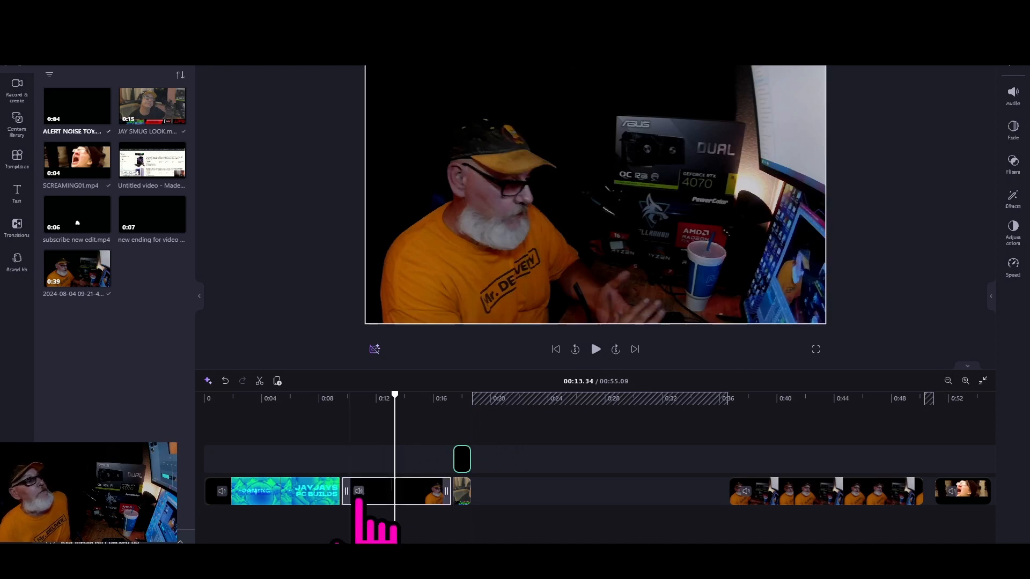
Shrink the ALERT NOISE TOY picture to a small box outside the frame's lower-left corner, and preview the combined clips from 00:15.89.
left_click(594, 350)
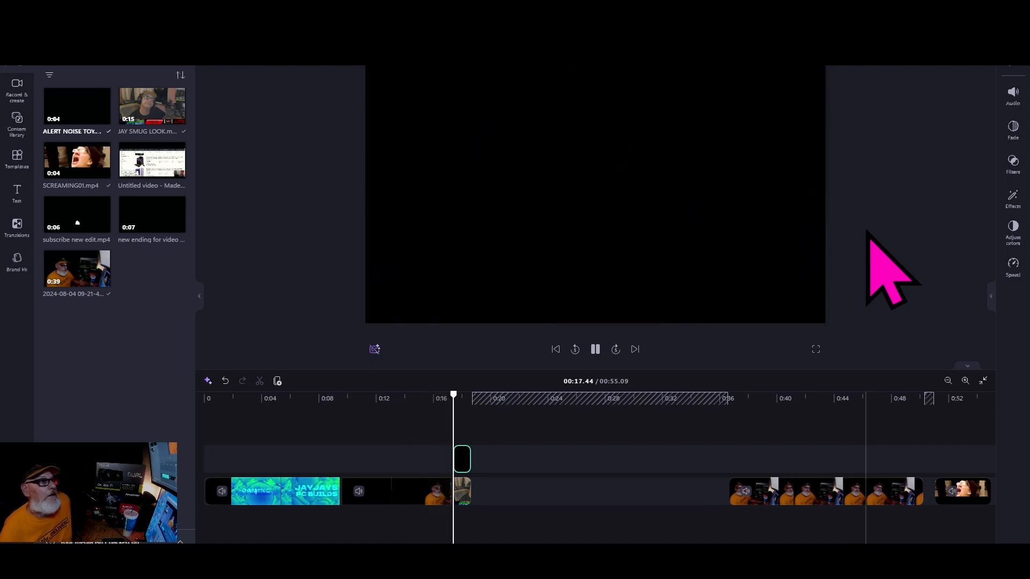
left_click(596, 349)
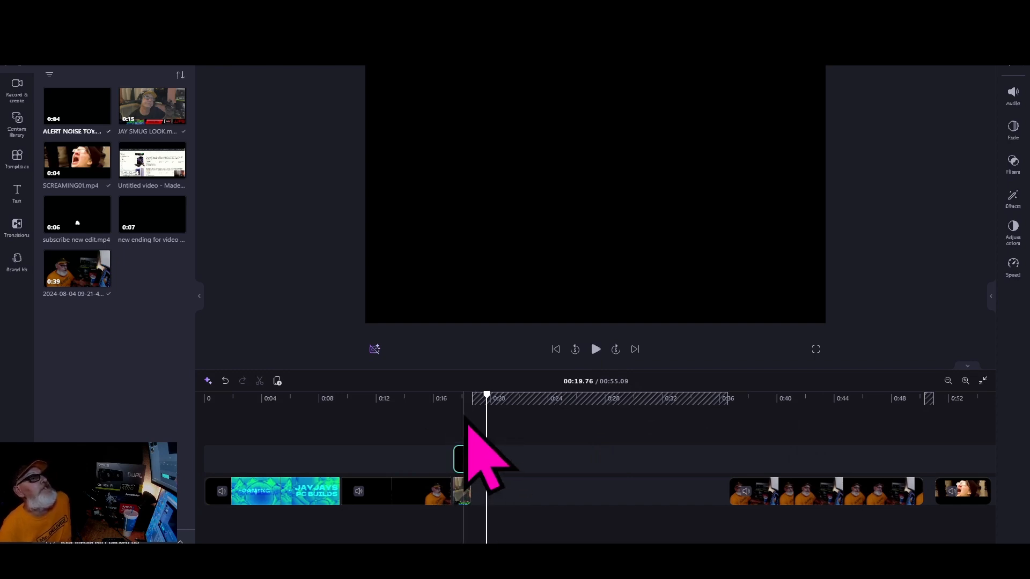
left_click(464, 459)
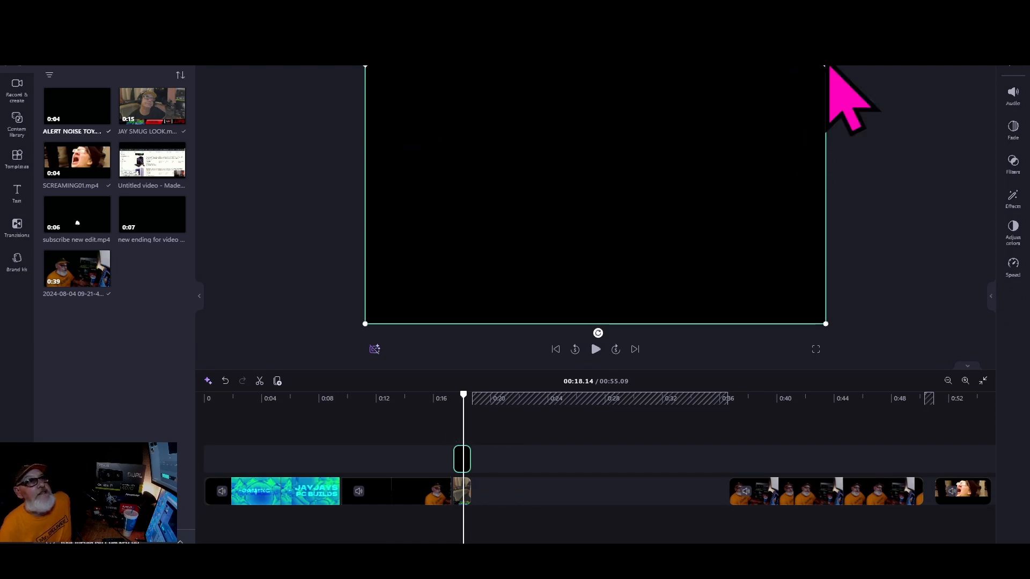
left_click_drag(823, 68, 326, 346)
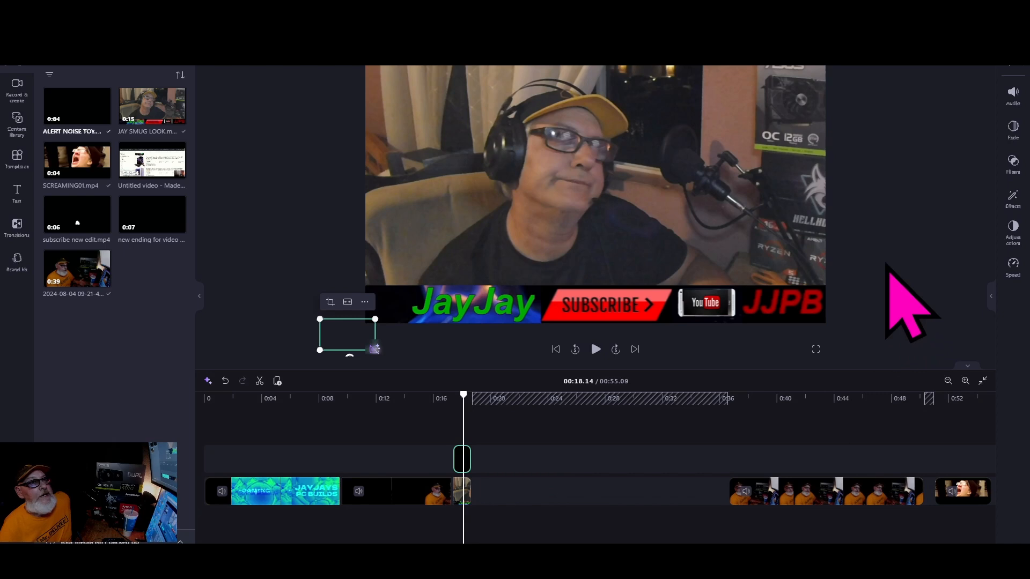
left_click(883, 287)
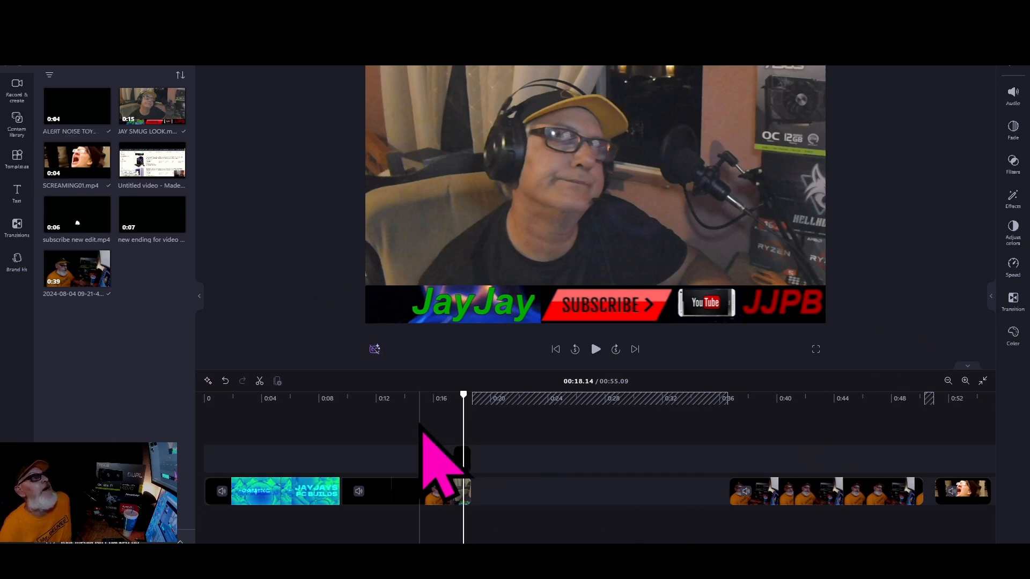
left_click(432, 437)
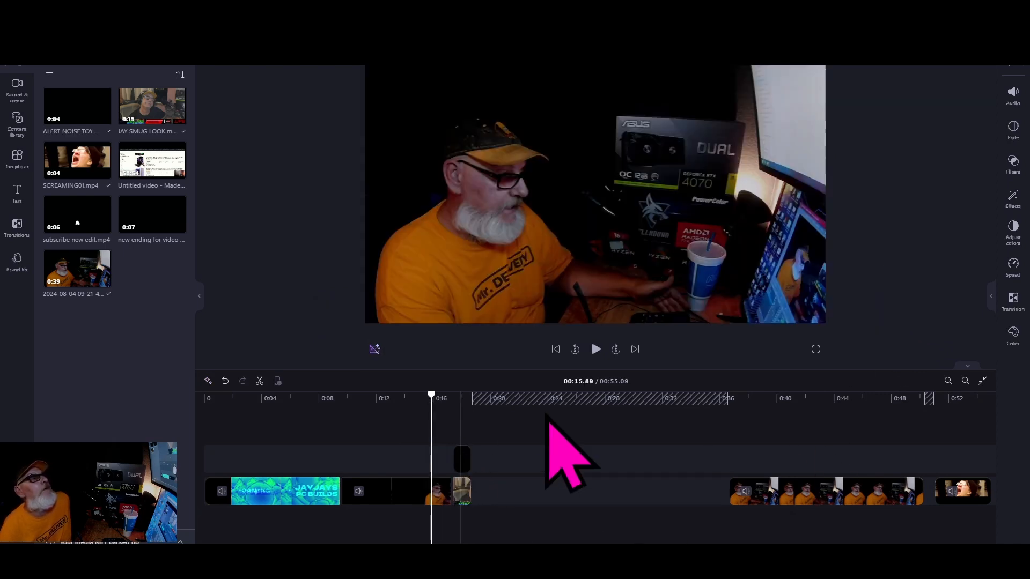
left_click(595, 350)
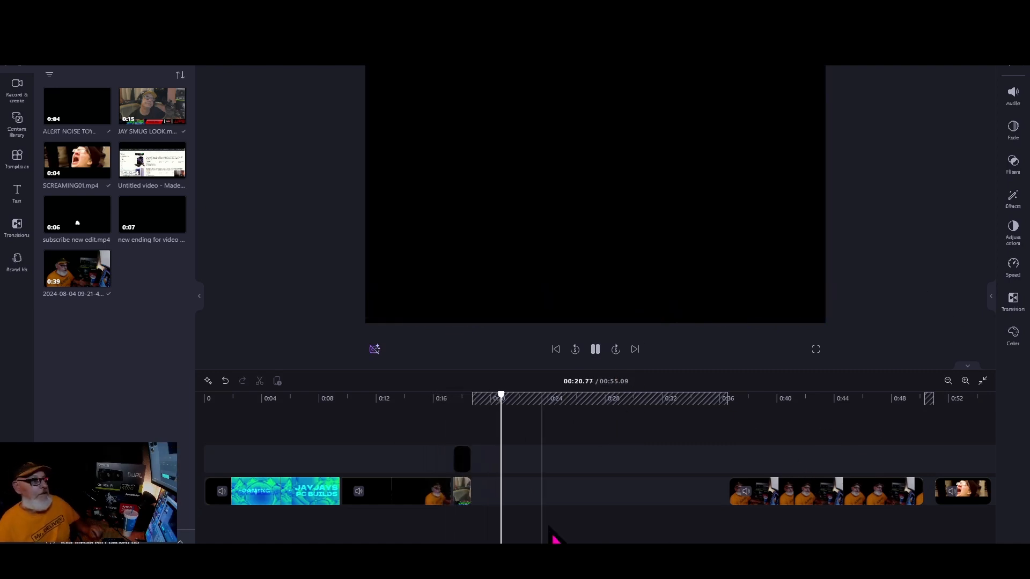
Move the second talking part directly after JAY SMUG LOOK, preview the sequence from 00:14.91, and move SCREAMING01 to follow the talking part.
left_click(417, 411)
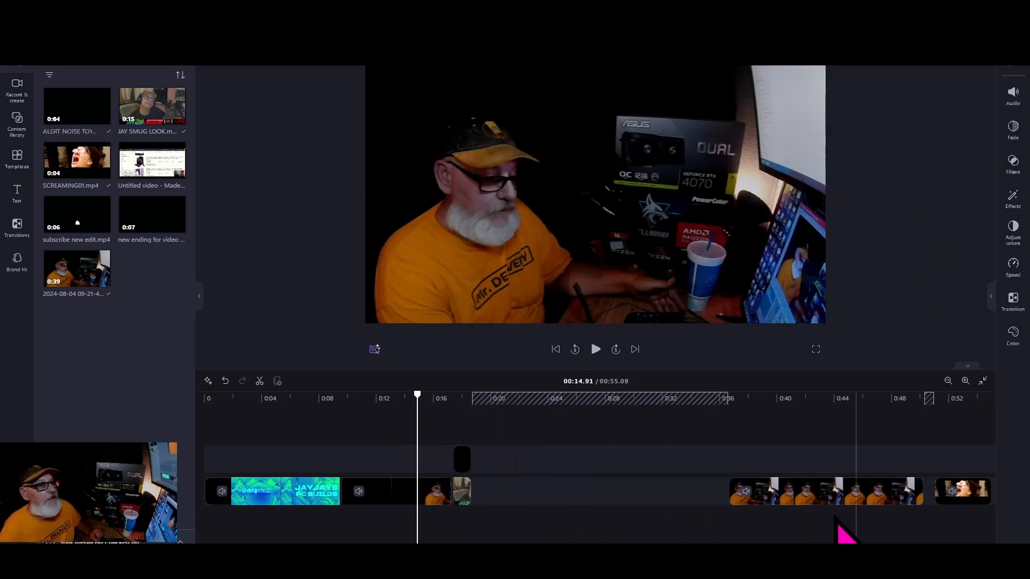
left_click_drag(821, 493, 558, 491)
left_click(595, 350)
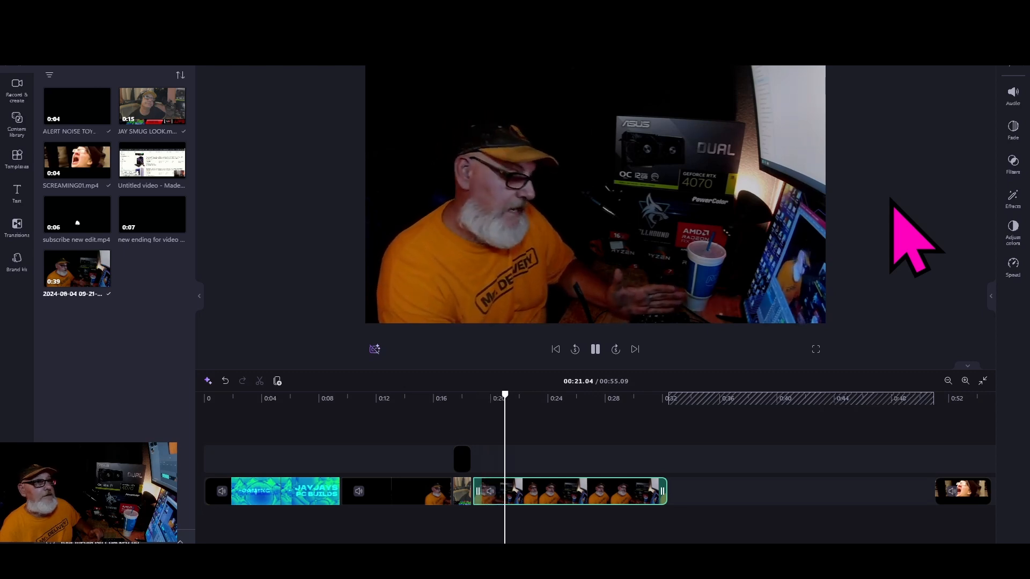
left_click(596, 349)
left_click_drag(963, 491, 694, 490)
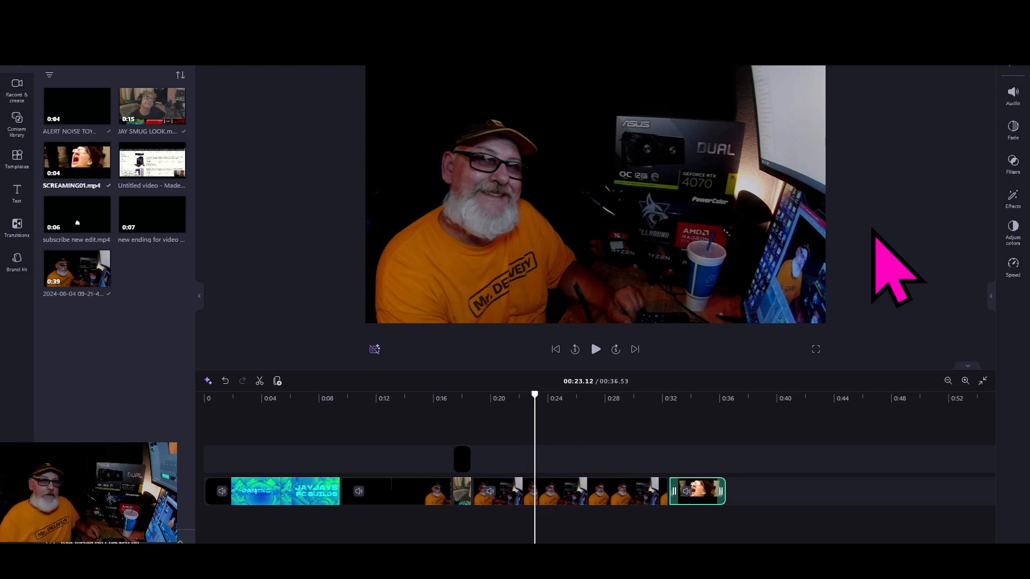
Add a Typewriter title on a new track above the second talking part, starting at about 0:24.
left_click(821, 213)
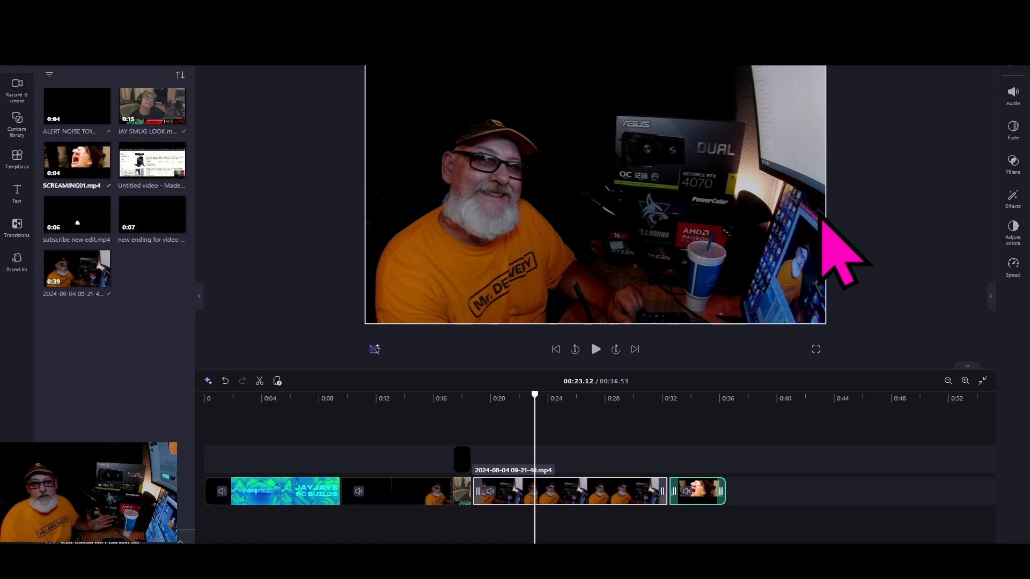
left_click(834, 211)
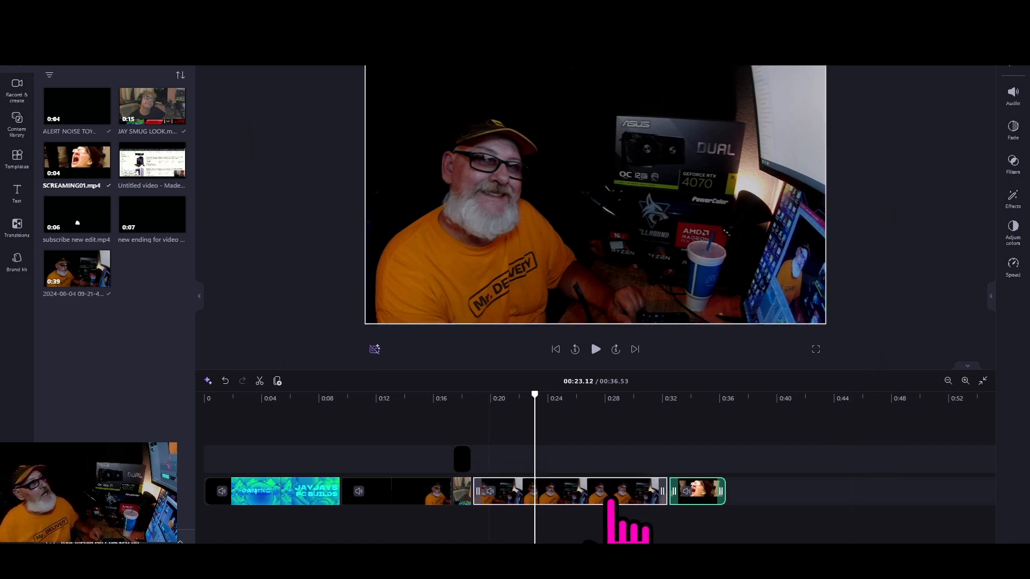
mouse_move(67, 290)
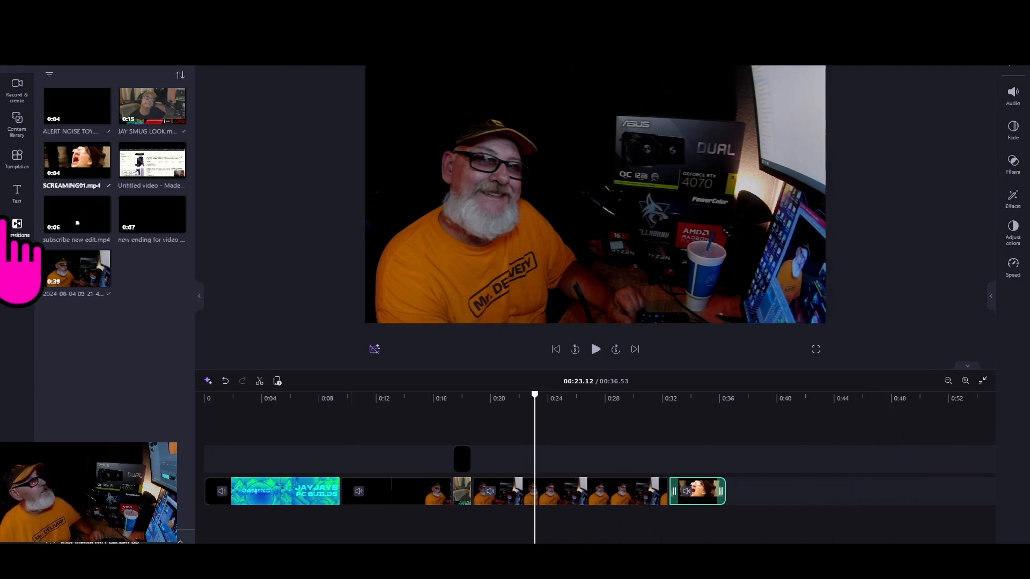
left_click(17, 193)
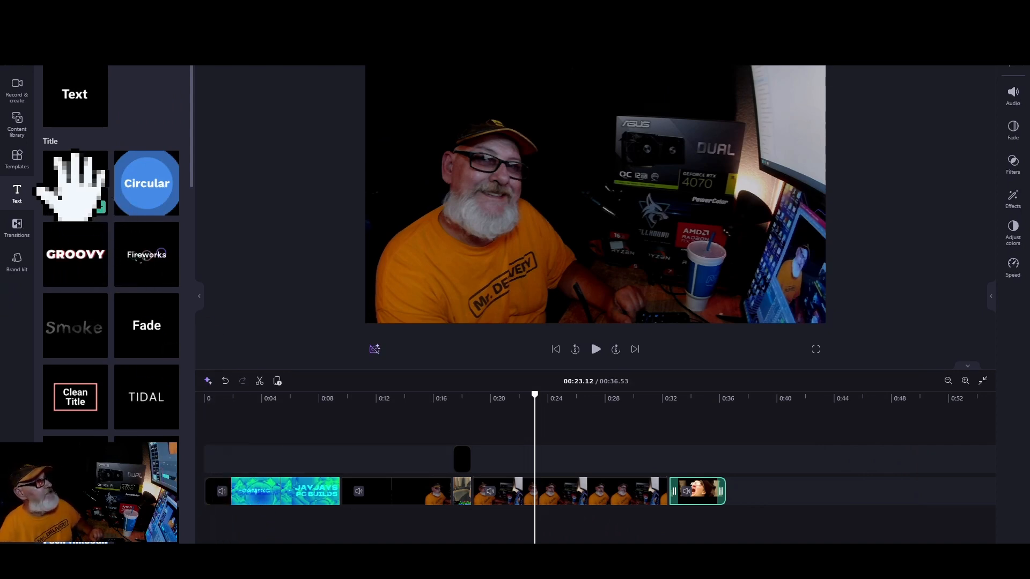
left_click_drag(73, 188, 583, 443)
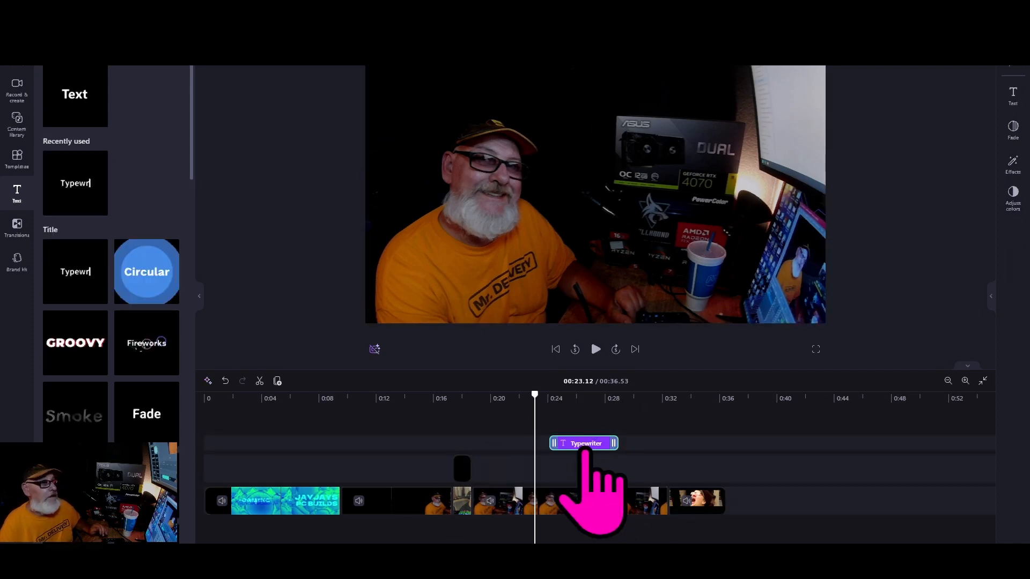
Preview the talking part up to 00:23.21, move the Typewriter title to start there, and shorten it to end just before 0:25.
left_click(454, 421)
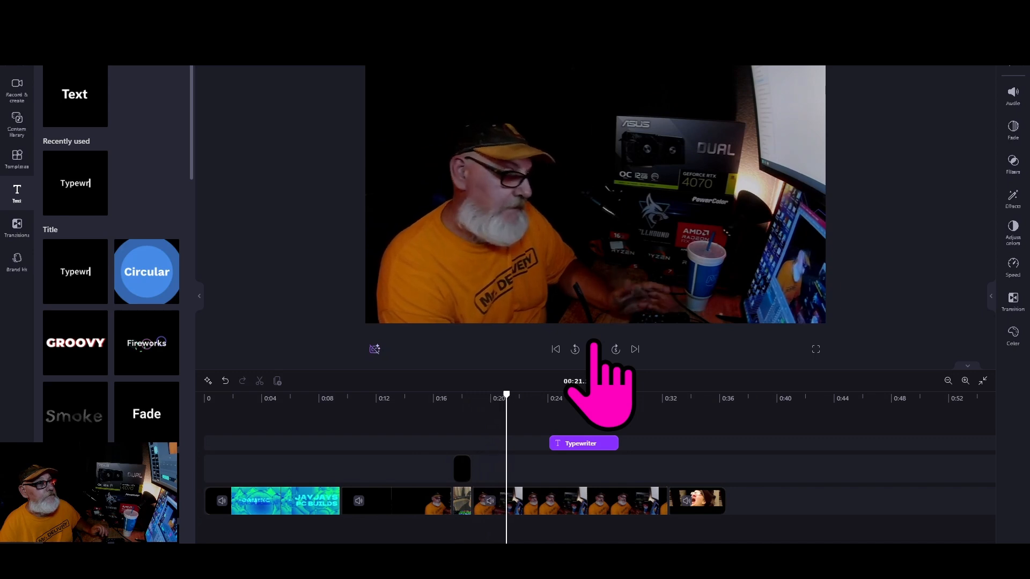
left_click(594, 349)
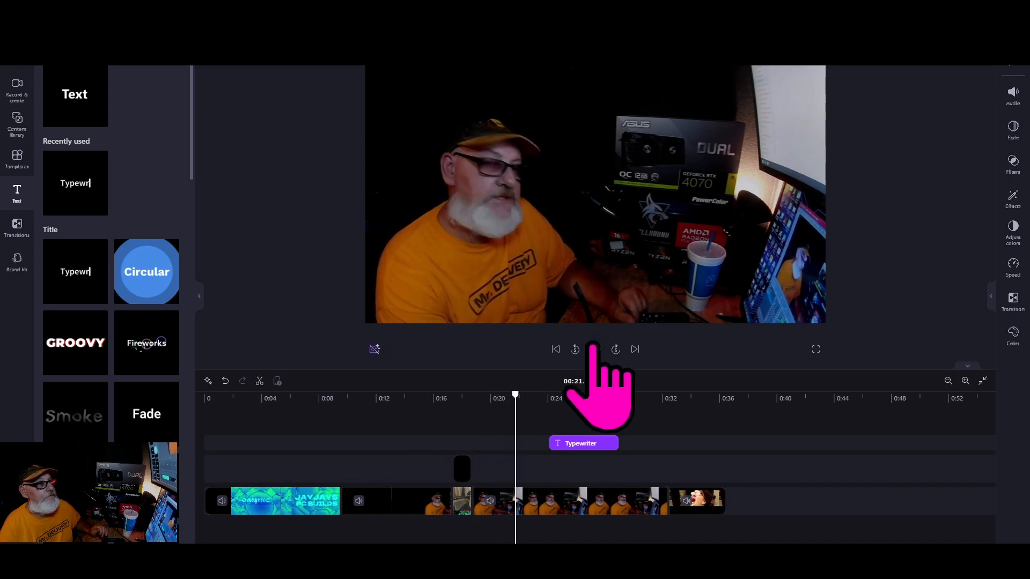
left_click(594, 349)
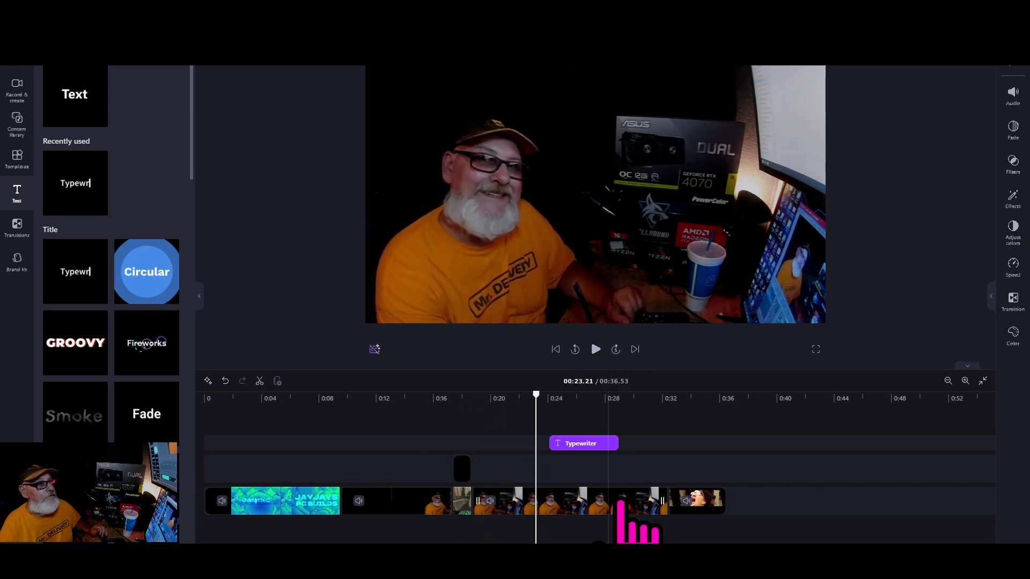
left_click_drag(592, 445, 584, 445)
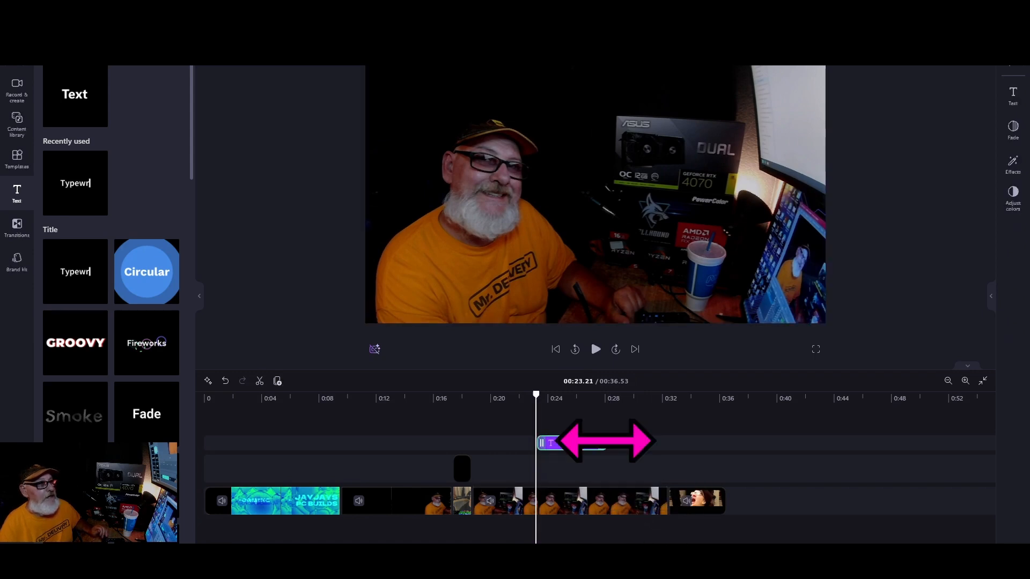
left_click_drag(581, 443, 560, 443)
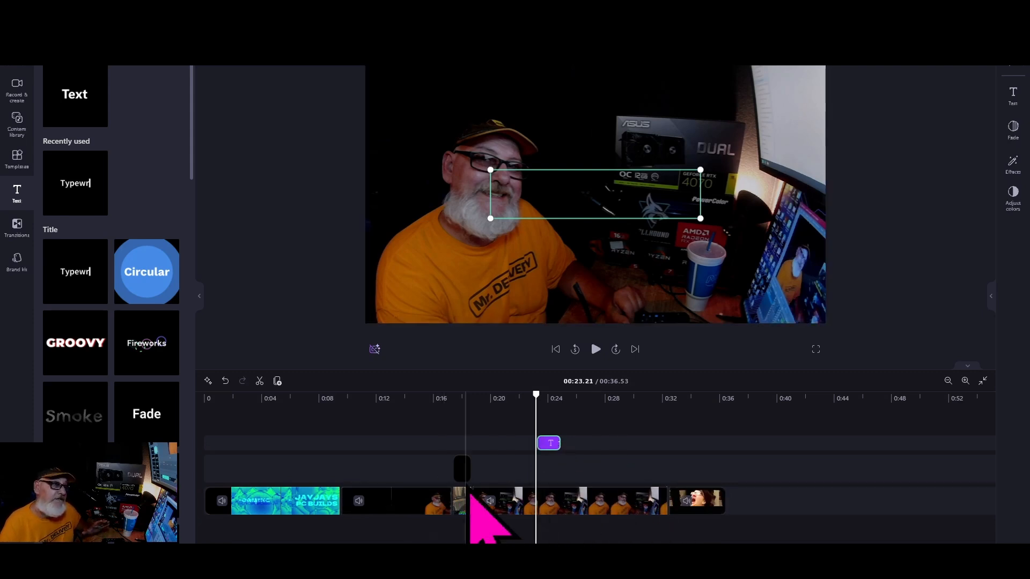
Change the Typewriter title's text to "Meme LOL :)".
left_click(549, 444)
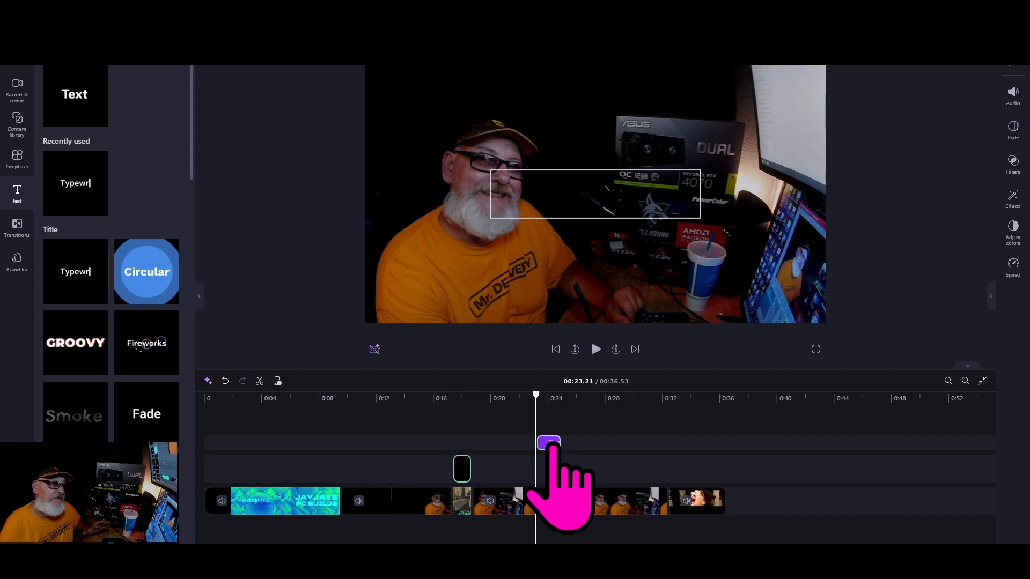
left_click(524, 498)
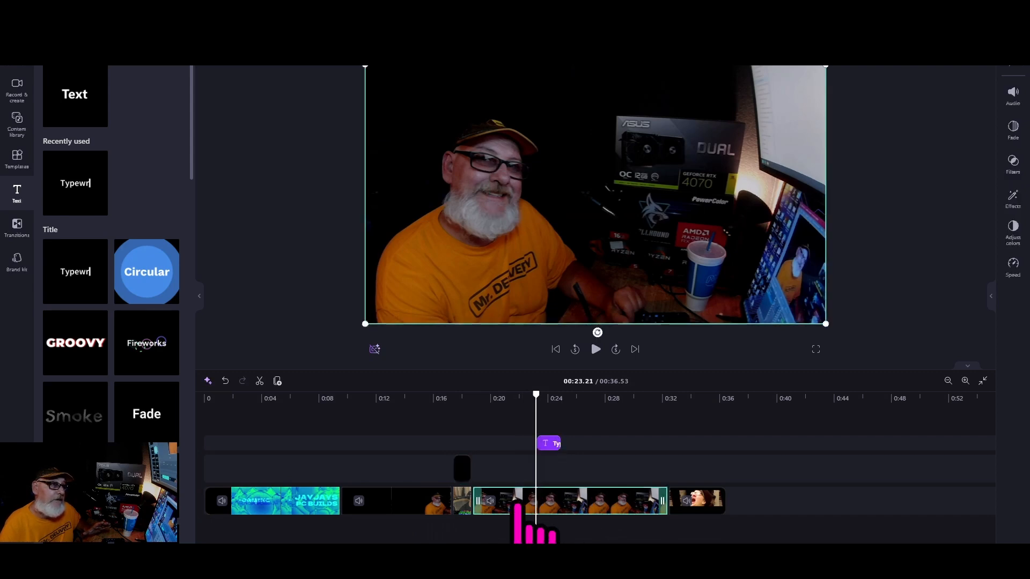
left_click(552, 445)
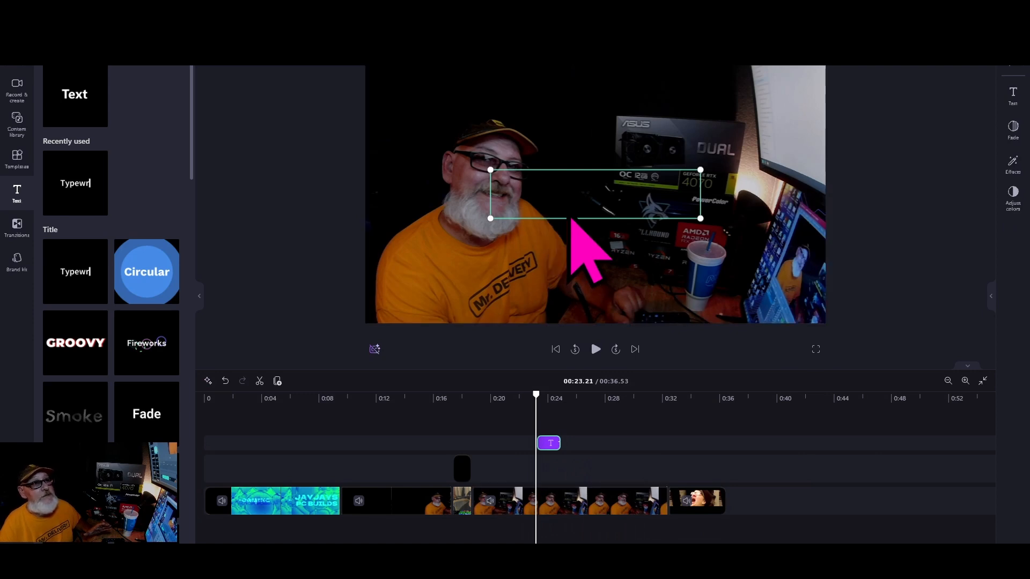
left_click(1016, 94)
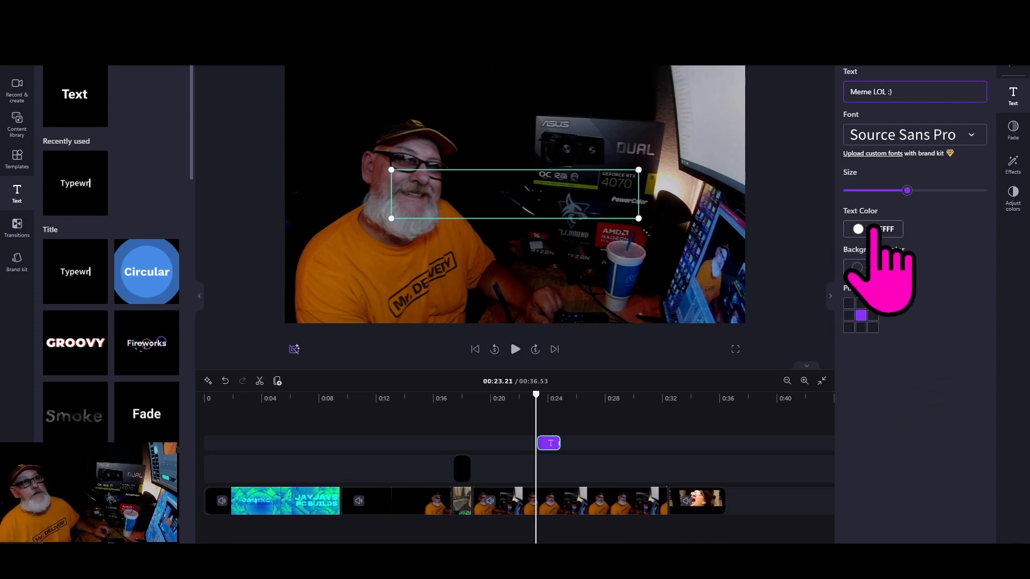
Move the title's text box up beside the speaker's cap, above the graphics card box, and make it slightly smaller.
left_click_drag(516, 197, 548, 109)
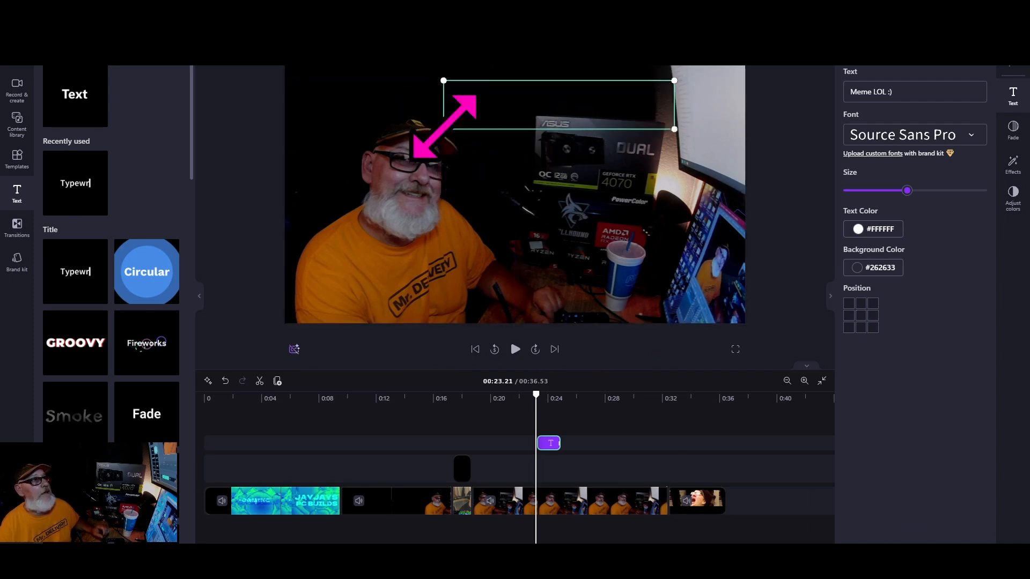
left_click_drag(443, 129, 489, 117)
left_click_drag(612, 104, 598, 105)
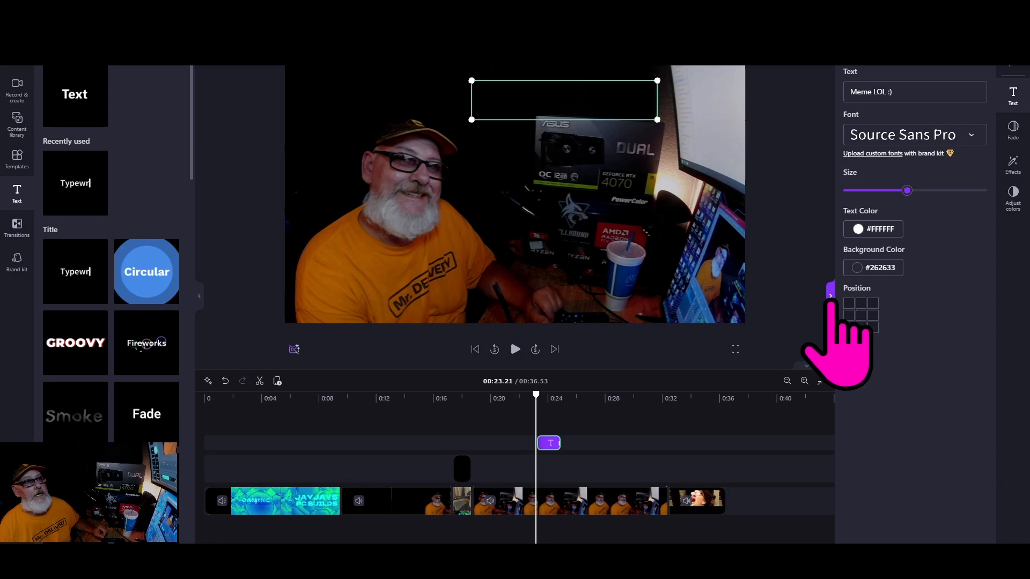
left_click(830, 296)
Preview the title over the talking footage, replaying it from 00:21.81.
left_click(595, 349)
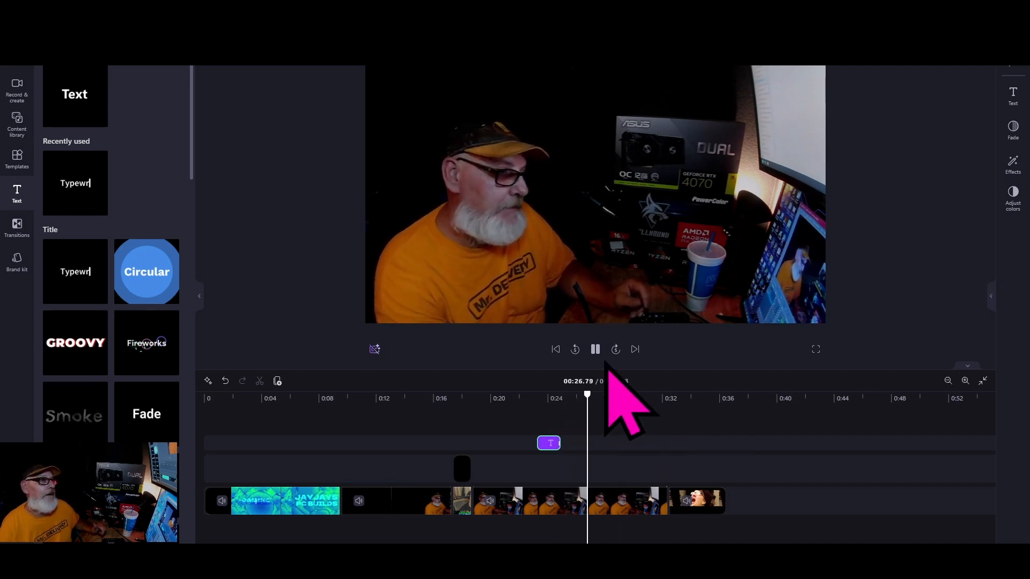
left_click(516, 408)
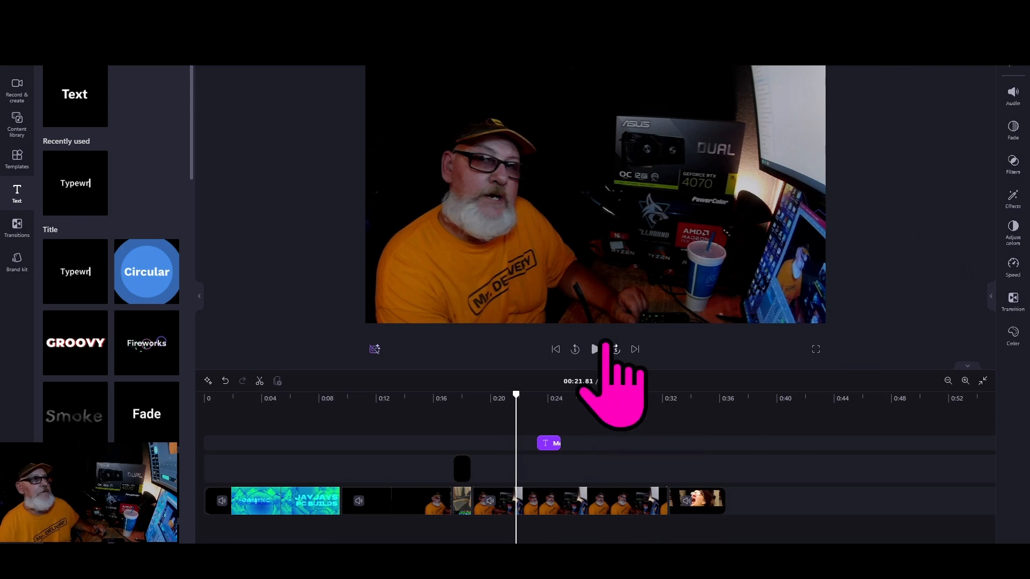
left_click(596, 349)
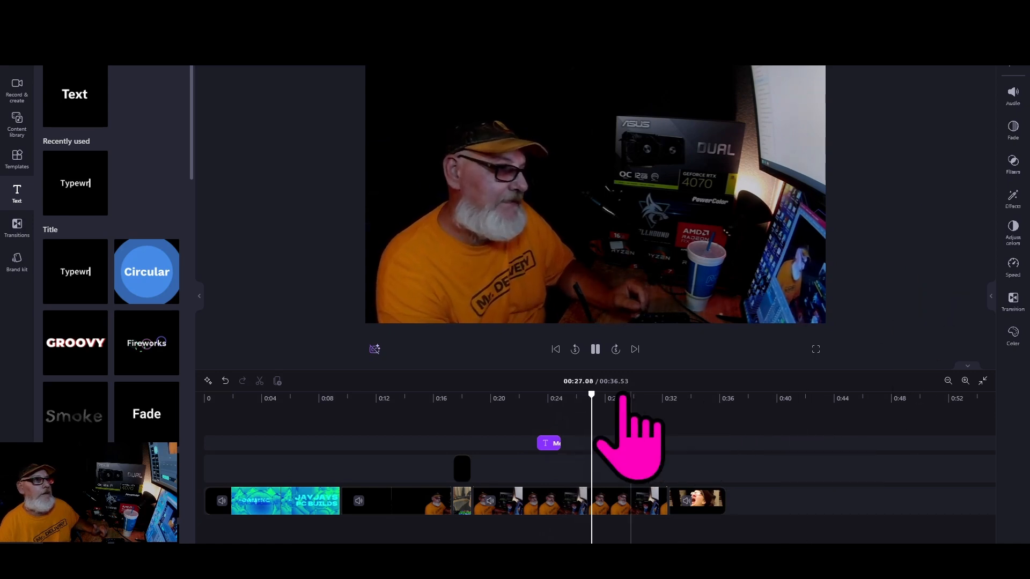
left_click(595, 350)
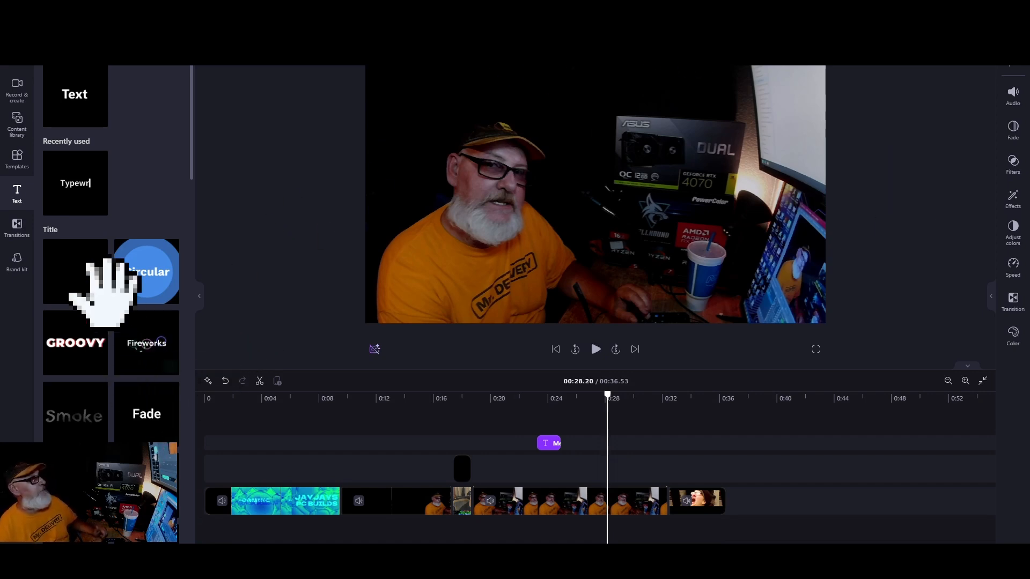
Browse the available text title styles, and examine the YouTube intro and outro templates.
scroll(112, 370, "down", 1)
scroll(119, 396, "down", 5)
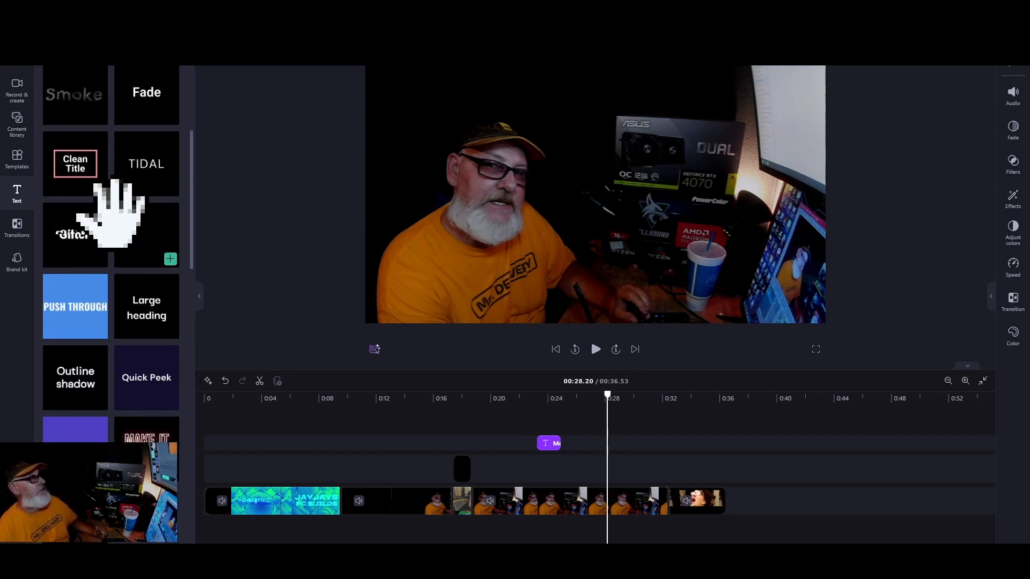
scroll(114, 218, "up", 6)
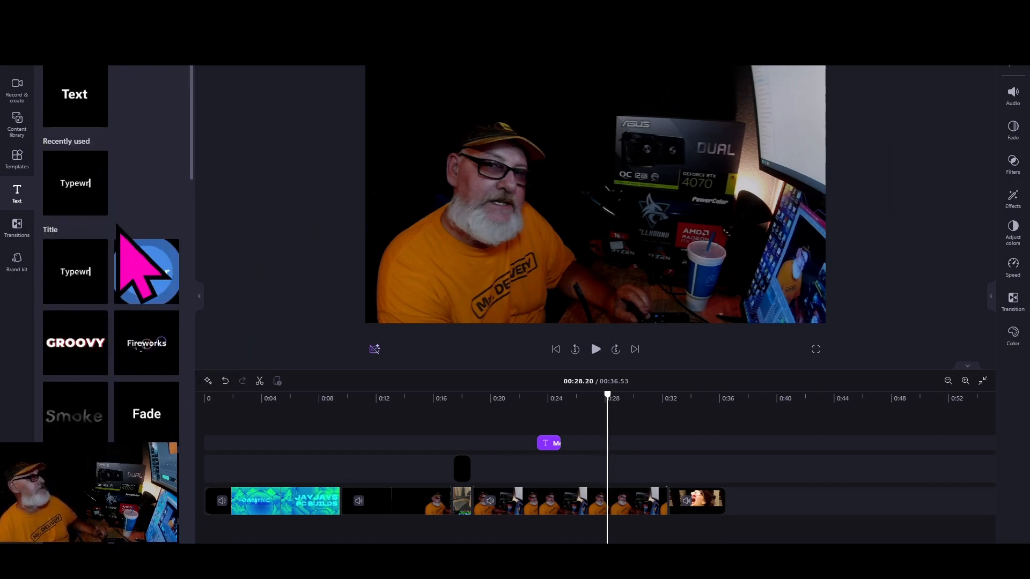
left_click(17, 158)
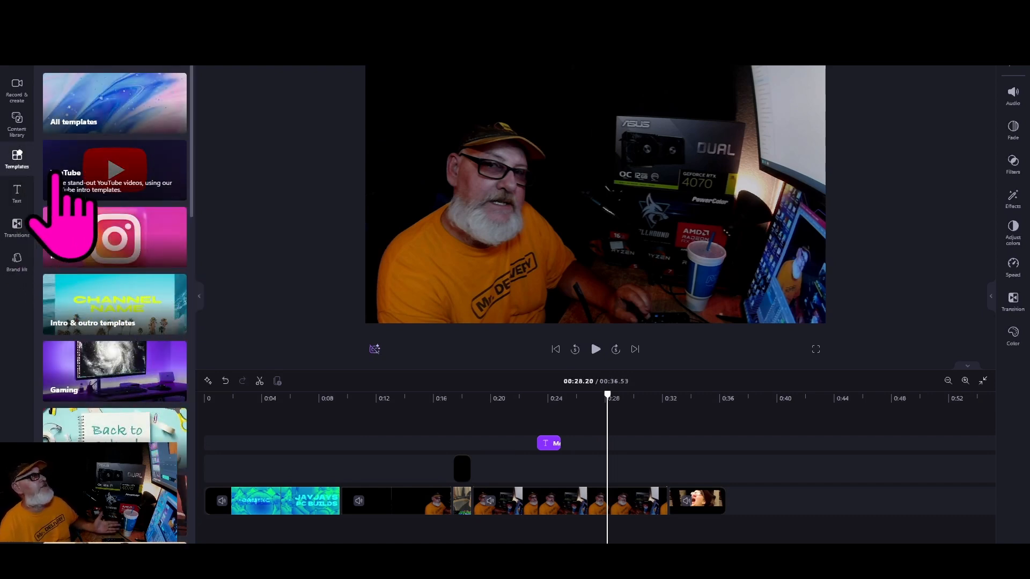
left_click(142, 164)
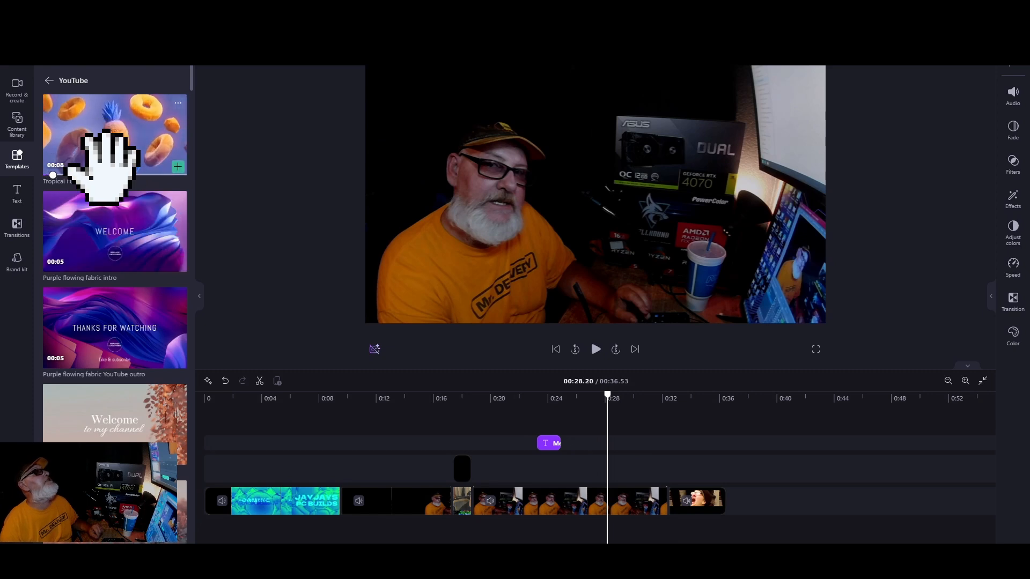
scroll(115, 322, "down", 3)
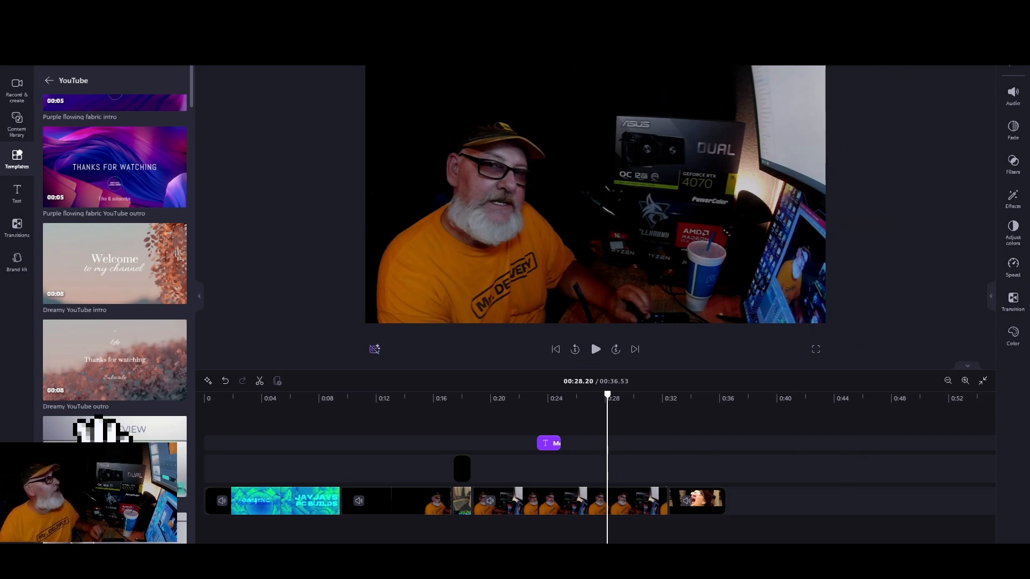
scroll(110, 241, "down", 1)
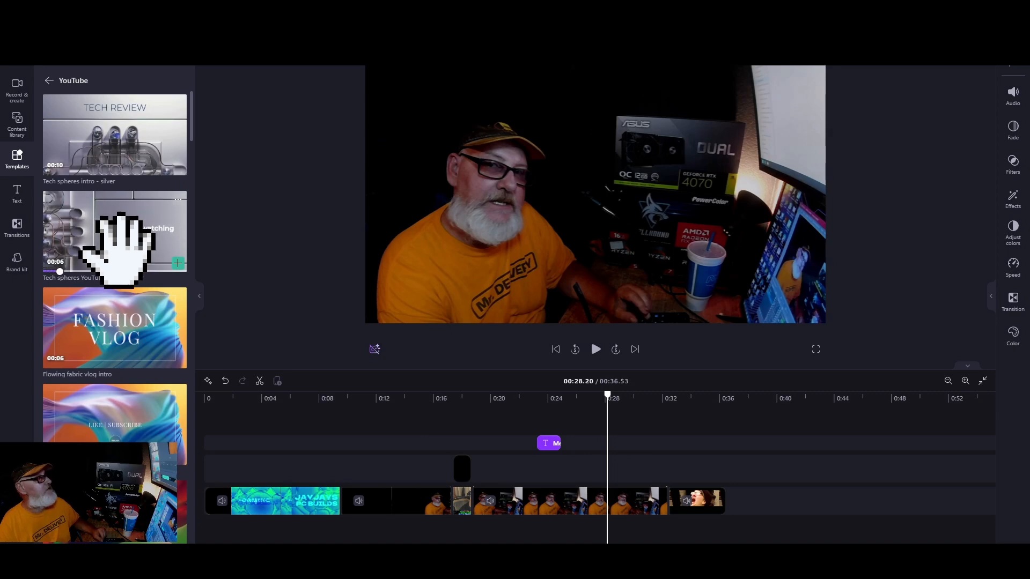
scroll(115, 239, "down", 3)
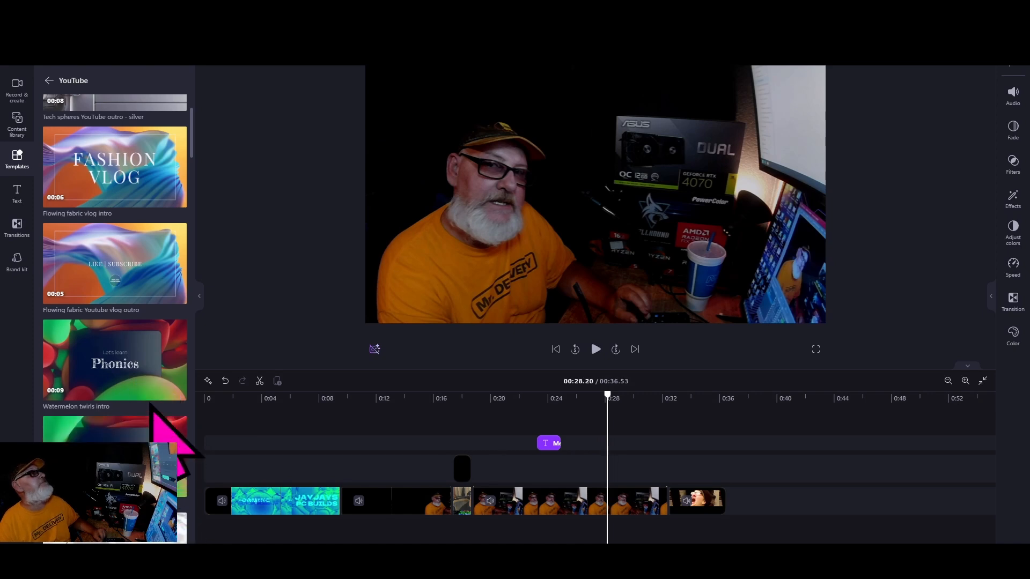
mouse_move(152, 357)
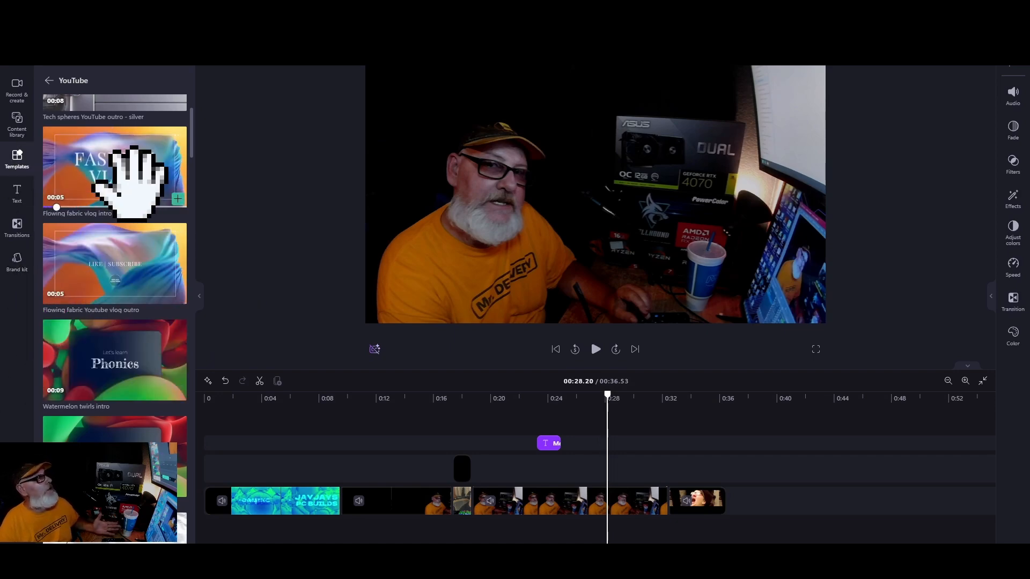
scroll(137, 370, "down", 5)
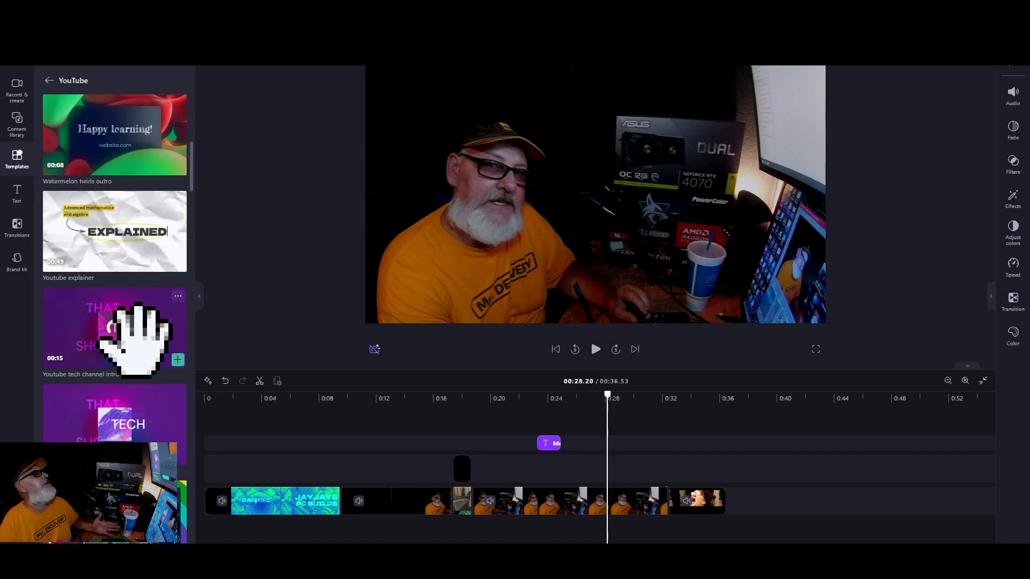
scroll(136, 391, "down", 3)
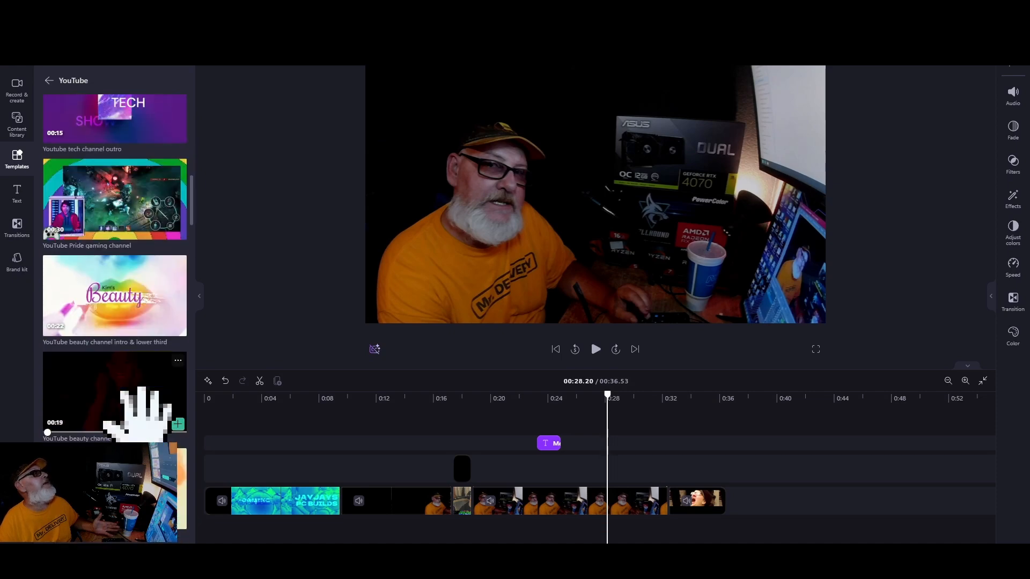
scroll(184, 523, "down", 5)
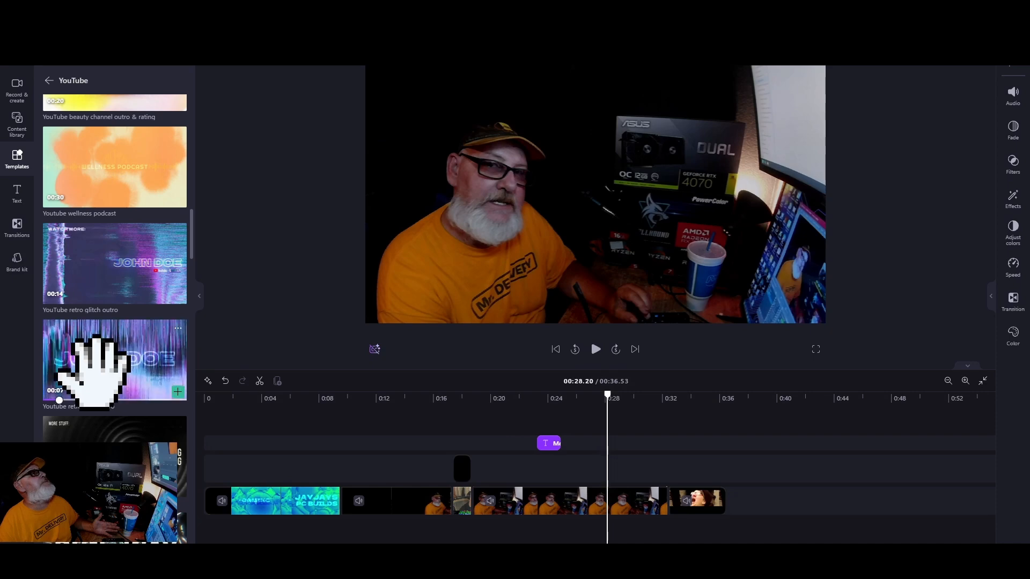
scroll(153, 429, "down", 3)
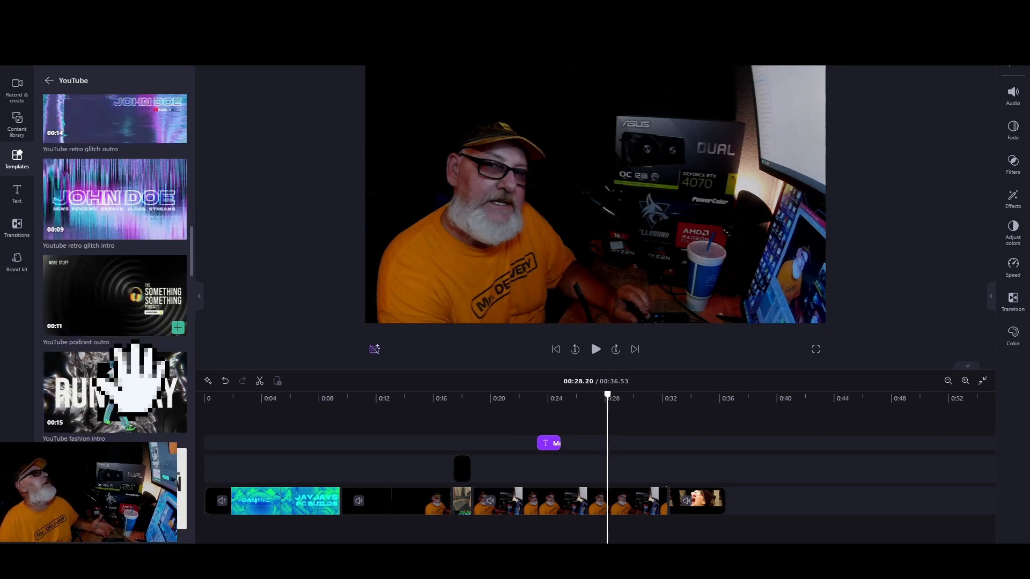
scroll(131, 423, "down", 6)
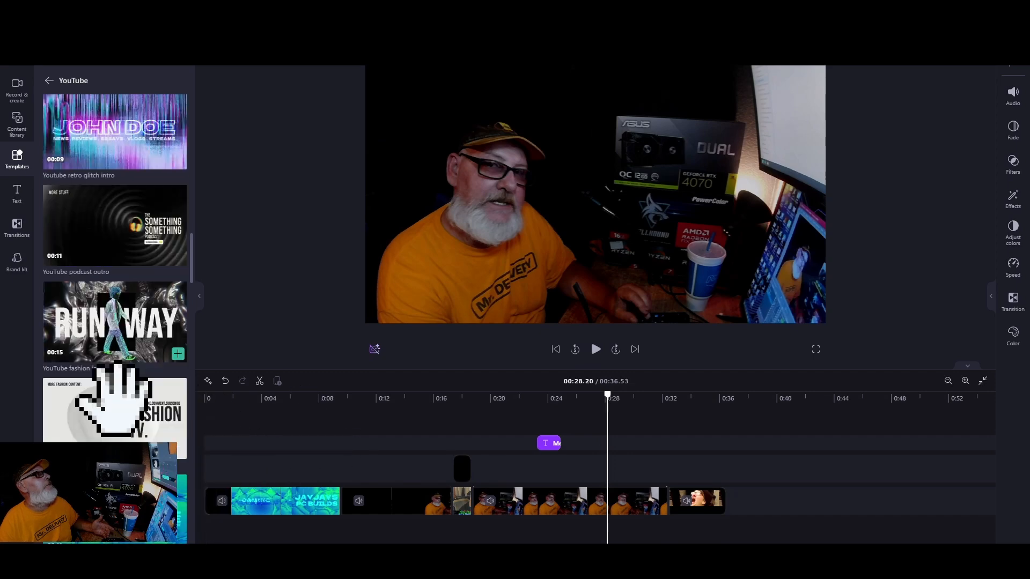
scroll(115, 424, "down", 6)
scroll(137, 349, "down", 3)
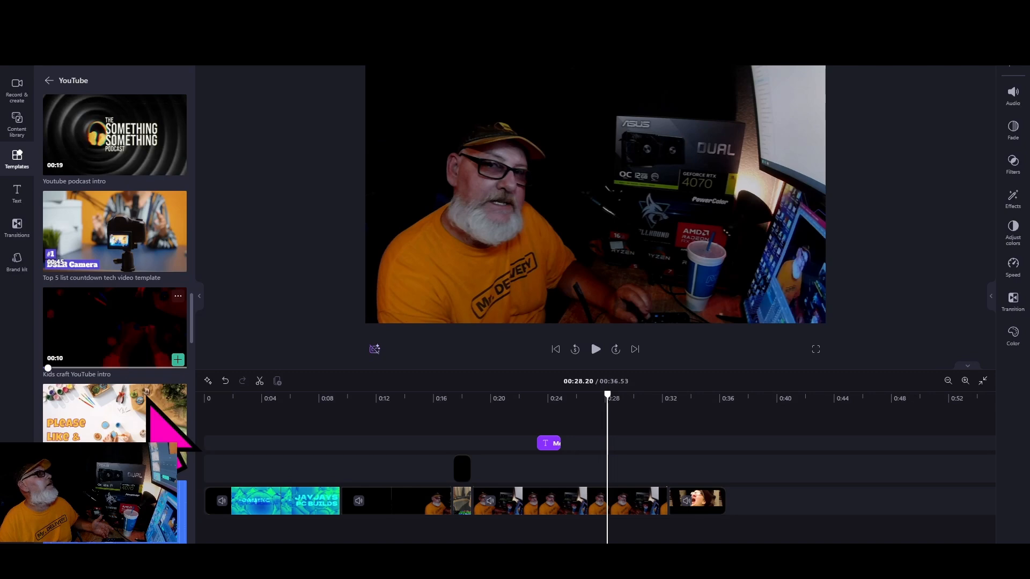
scroll(115, 322, "down", 3)
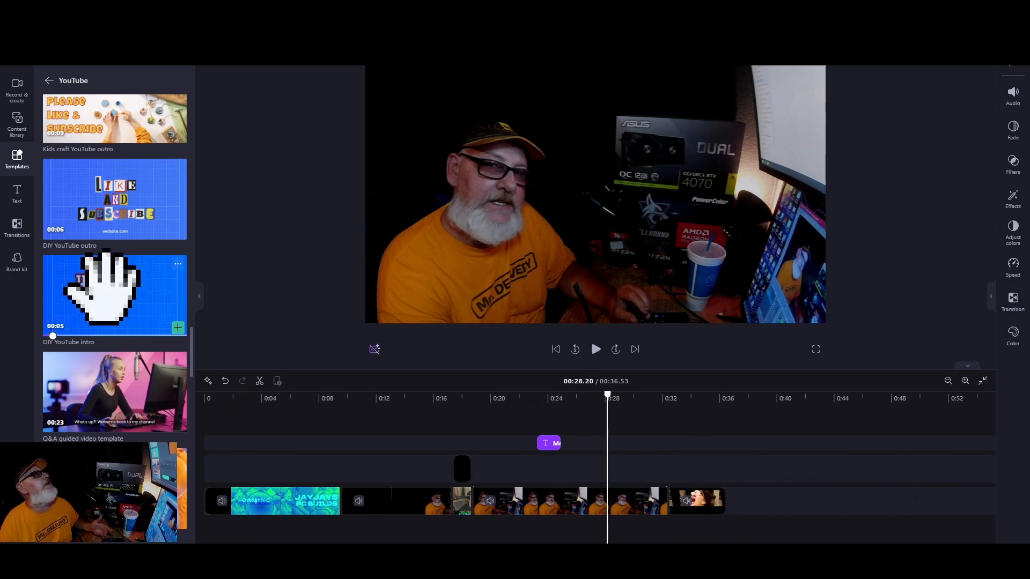
Try inserting the DIY YouTube intro template at 00:30.58 over the talking footage, and undo the insertion.
left_click(643, 456)
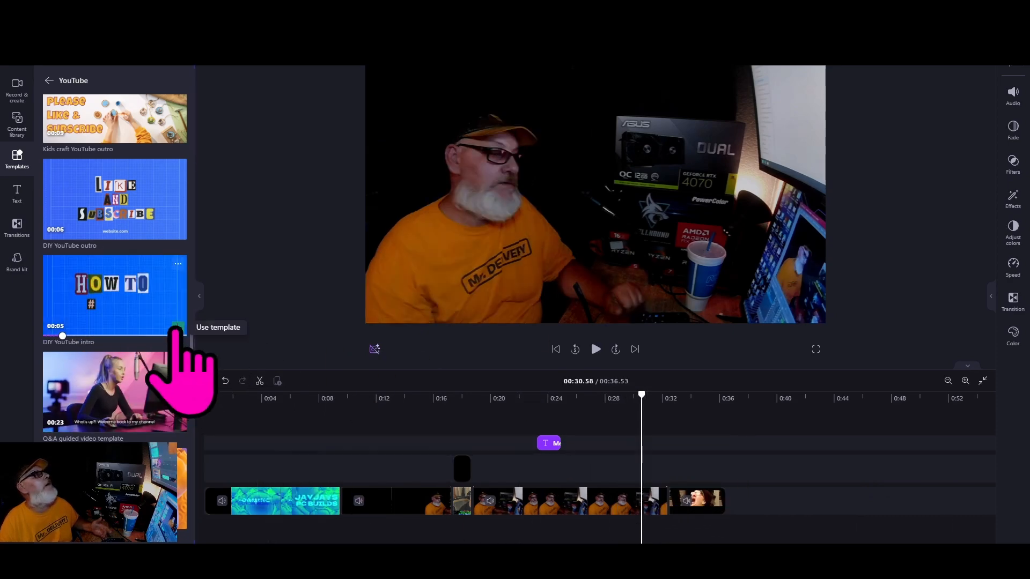
left_click(177, 327)
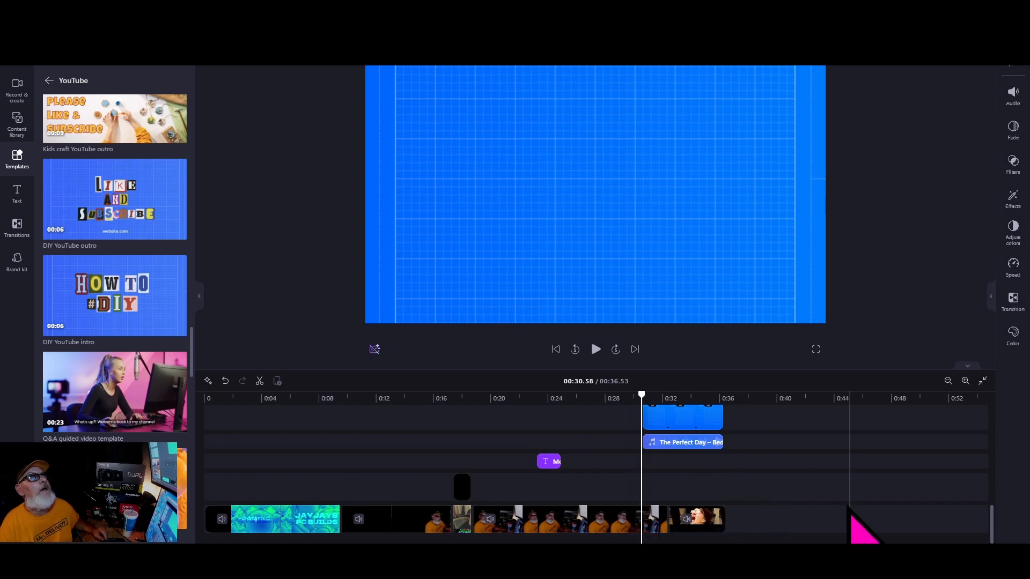
scroll(851, 504, "up", 6)
scroll(837, 499, "down", 3)
scroll(839, 502, "down", 5)
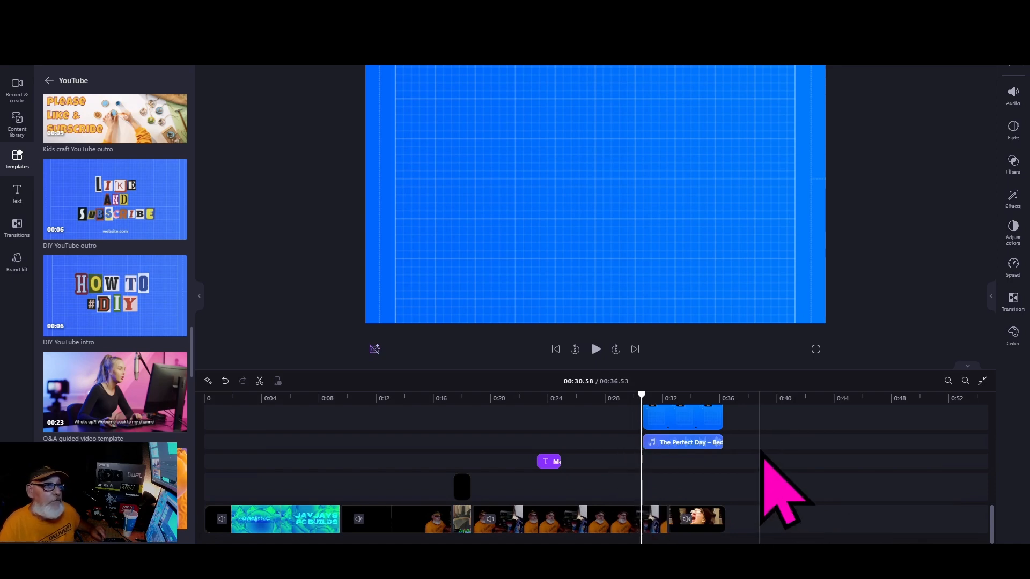
left_click(225, 381)
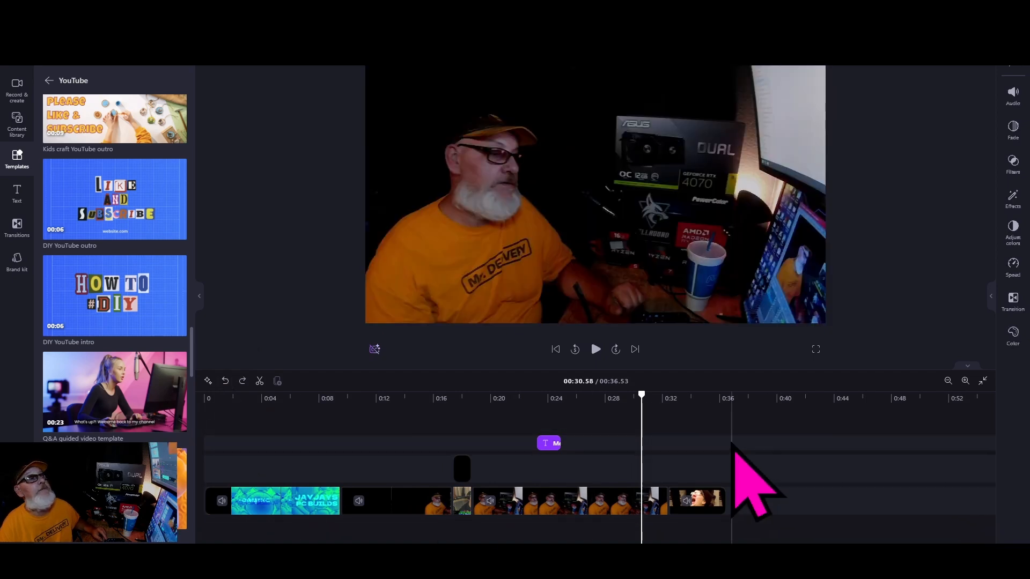
Play the closing reaction clip through to 00:36.53 and insert the DIY YouTube intro template at that point.
left_click(722, 429)
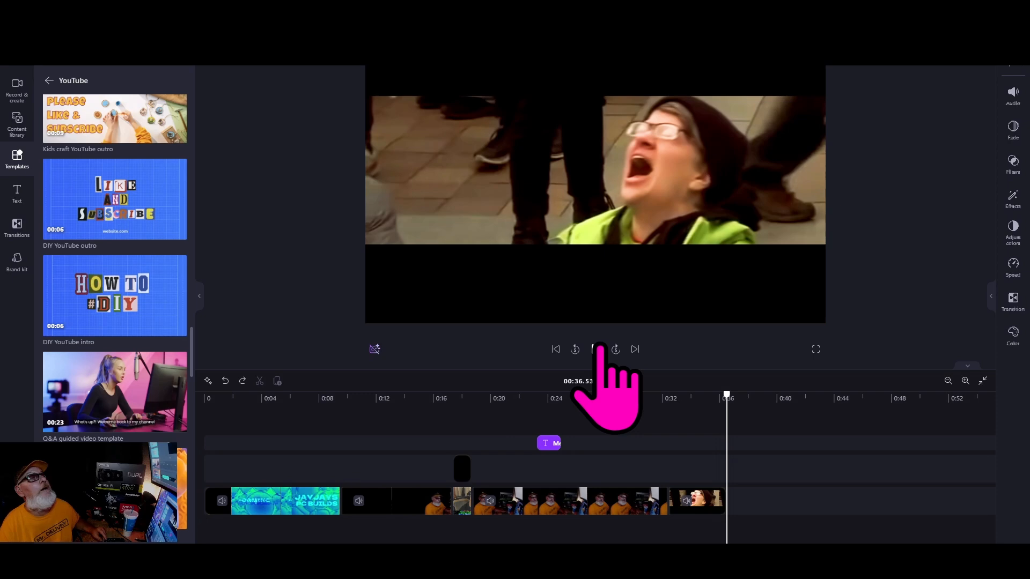
left_click(597, 349)
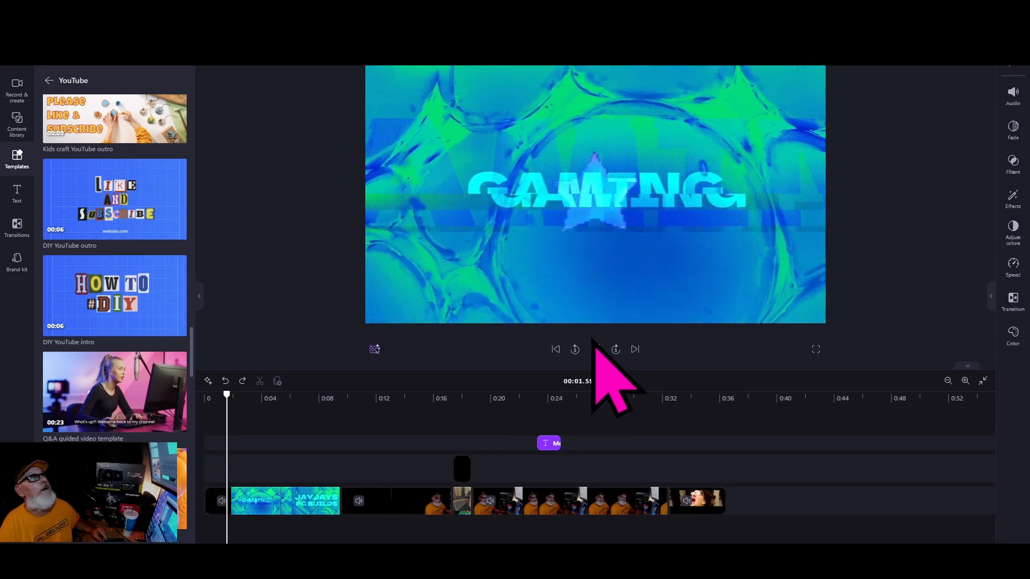
left_click(595, 349)
left_click(685, 475)
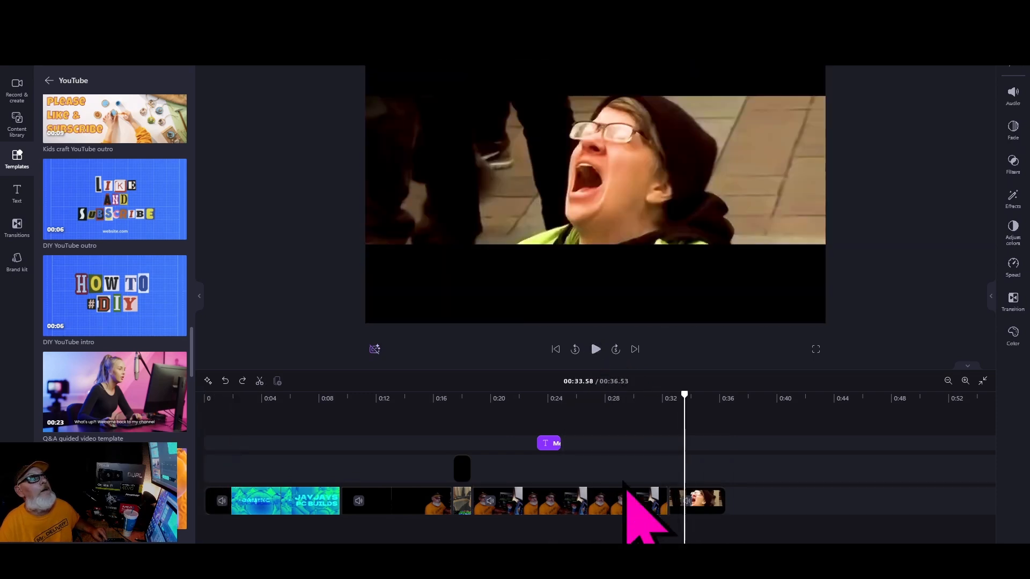
left_click(595, 349)
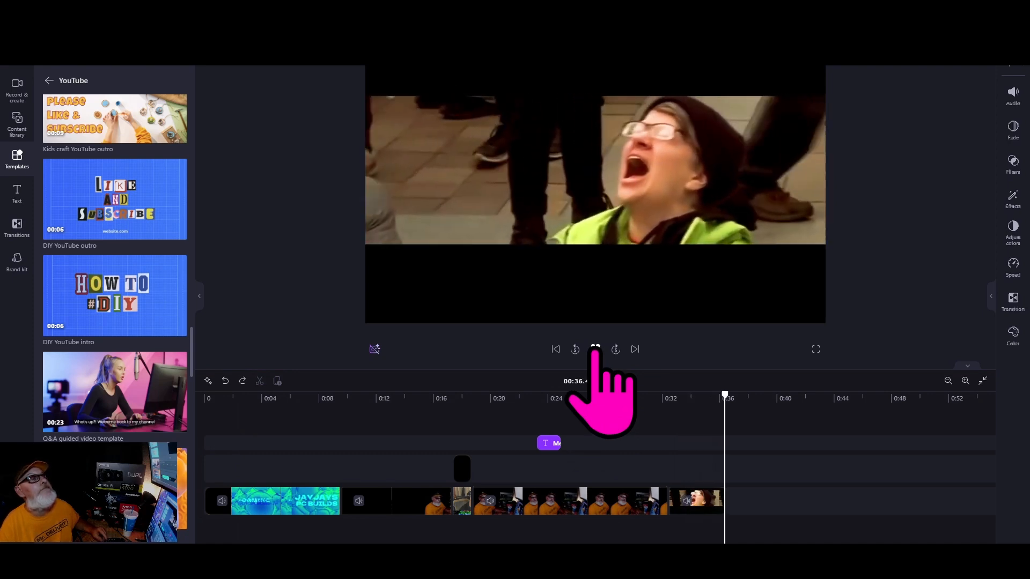
mouse_move(155, 322)
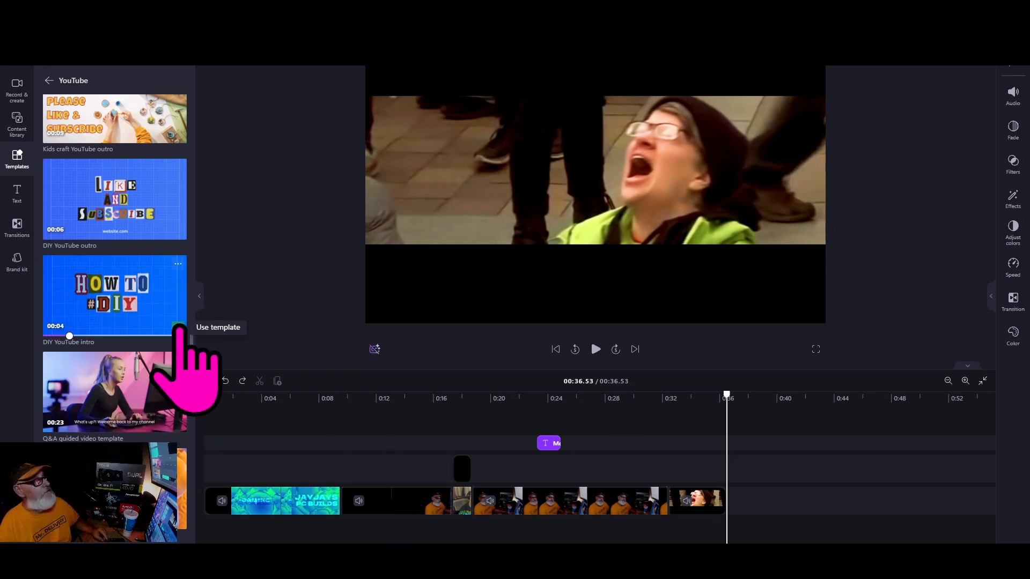
left_click(178, 328)
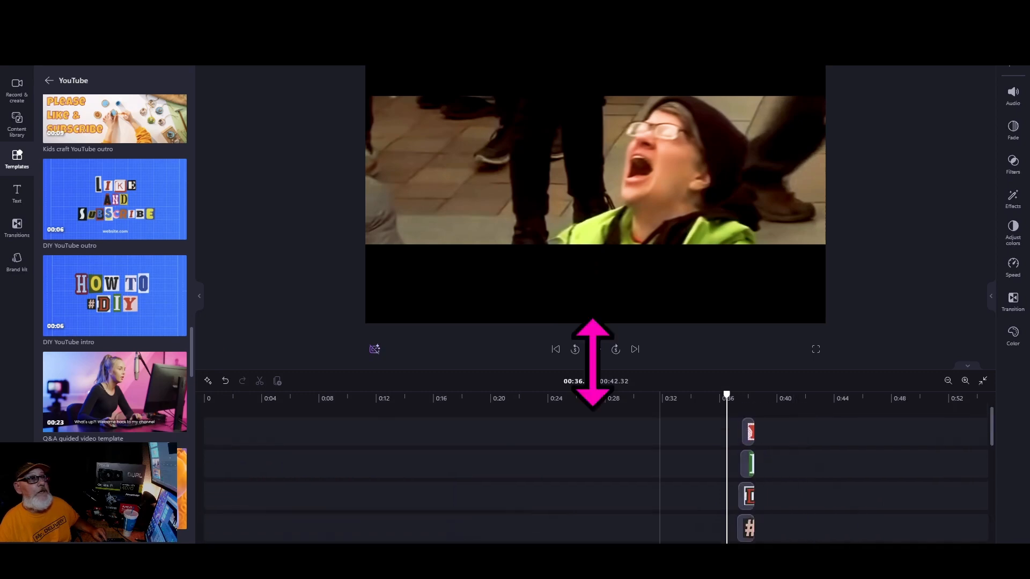
Preview the changeover from the closing reaction clip to the inserted template, starting at about 00:34.
left_click(594, 349)
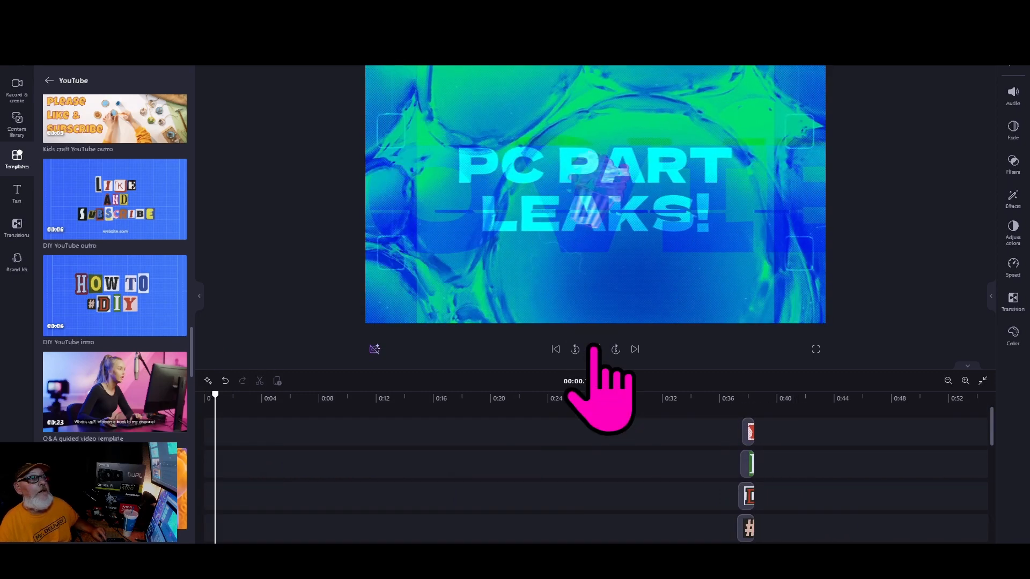
left_click(594, 349)
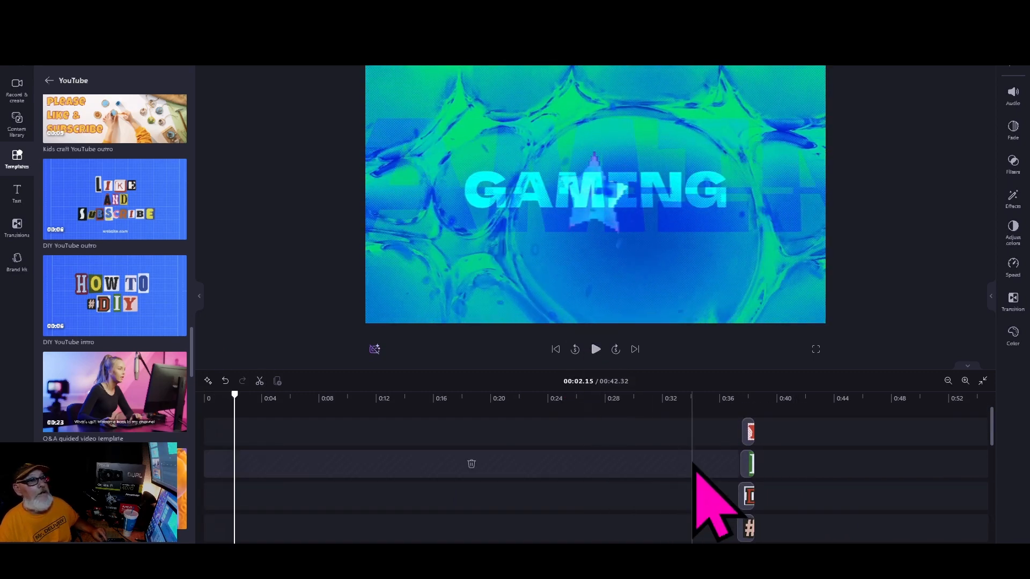
left_click(693, 471)
left_click(594, 350)
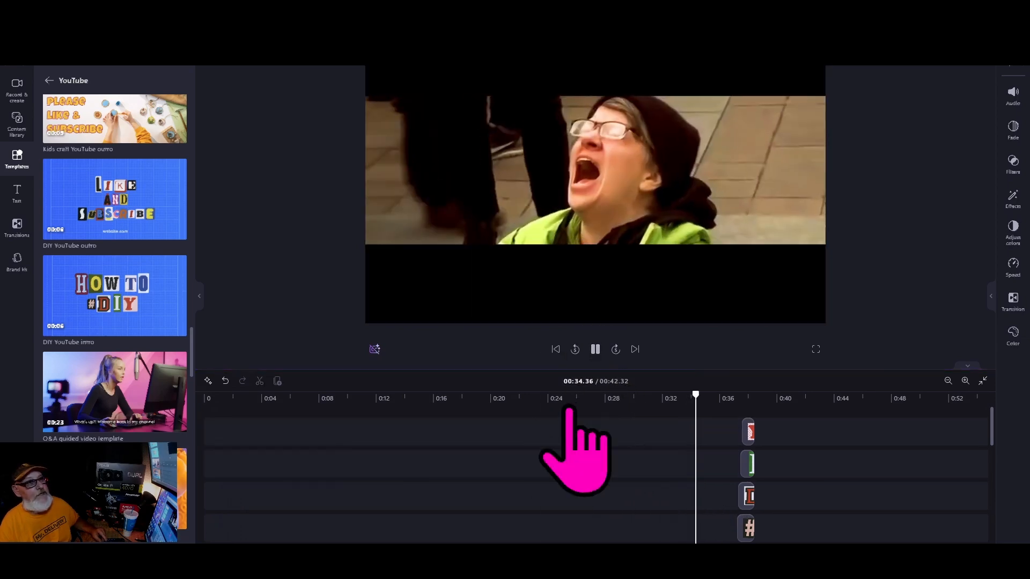
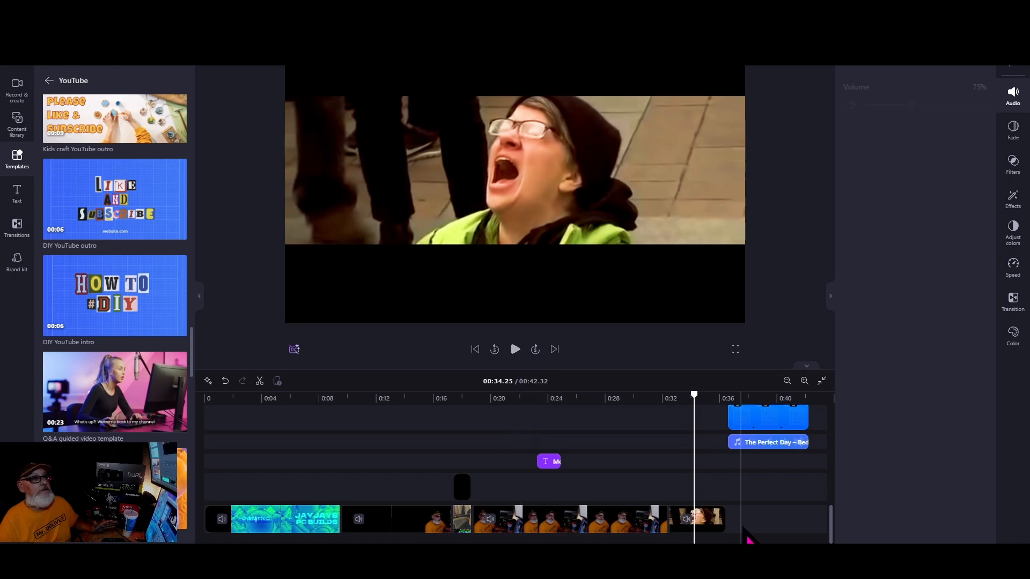
Move the closing reaction clip to the track above the intro at about 00:07, and play the ending from 00:34.25.
left_click_drag(697, 519, 332, 486)
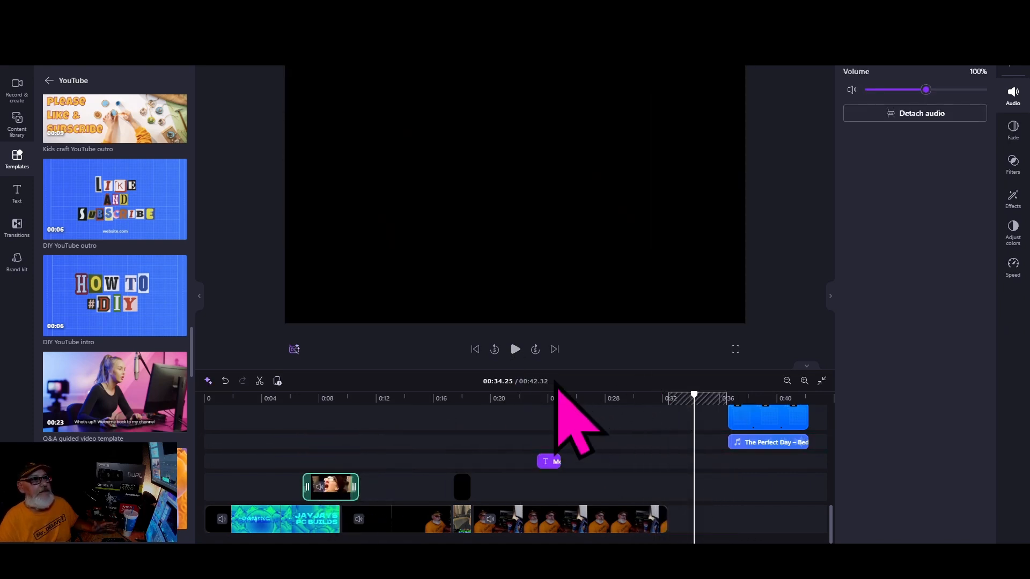
left_click(515, 349)
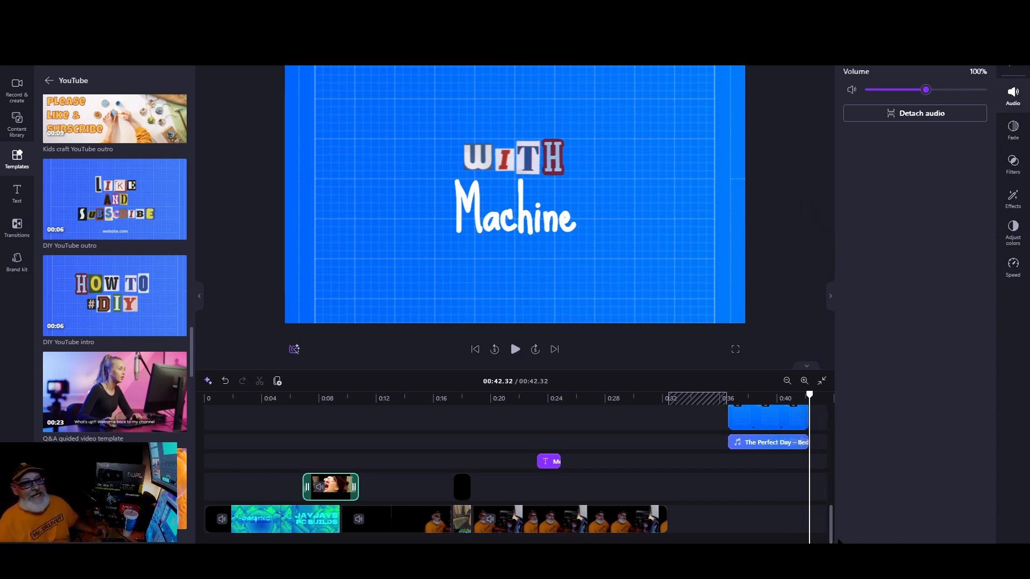
left_click_drag(831, 528, 855, 502)
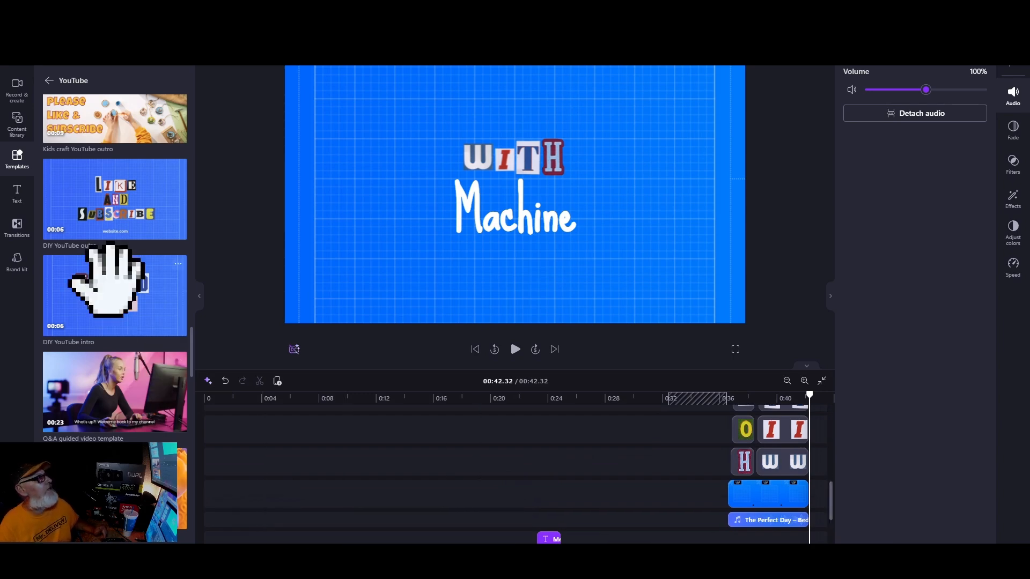
Show the project's media, switch to File Explorer and open the "6% TEMPLATES %%" folder.
left_click(17, 67)
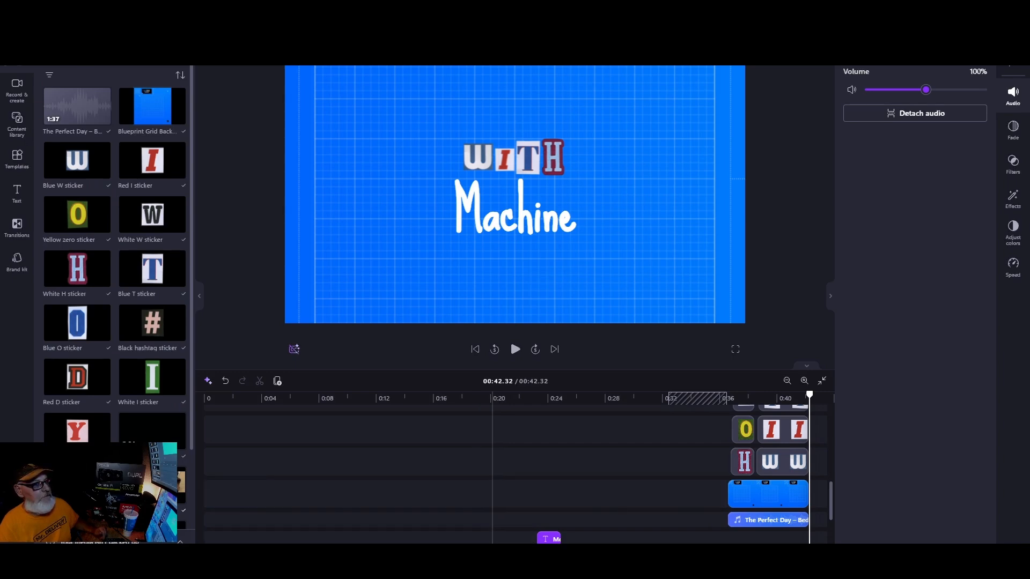
scroll(493, 472, "right", 5)
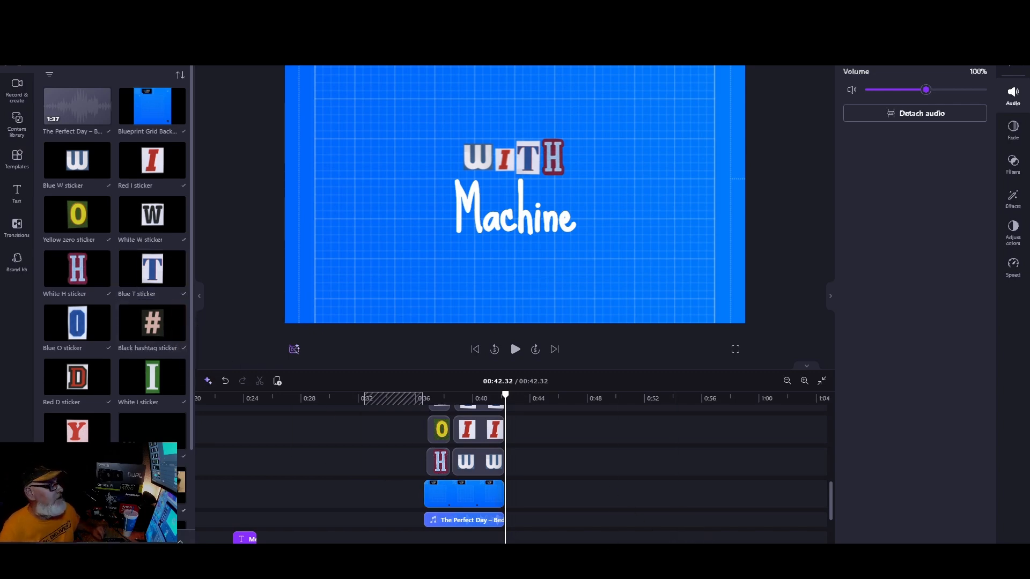
left_click(743, 562)
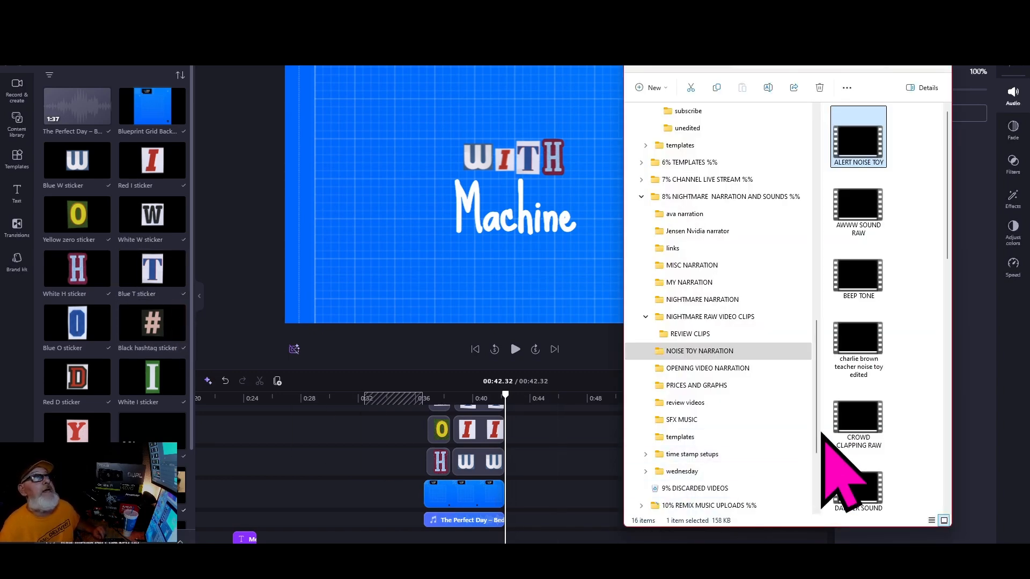
scroll(753, 411, "down", 3)
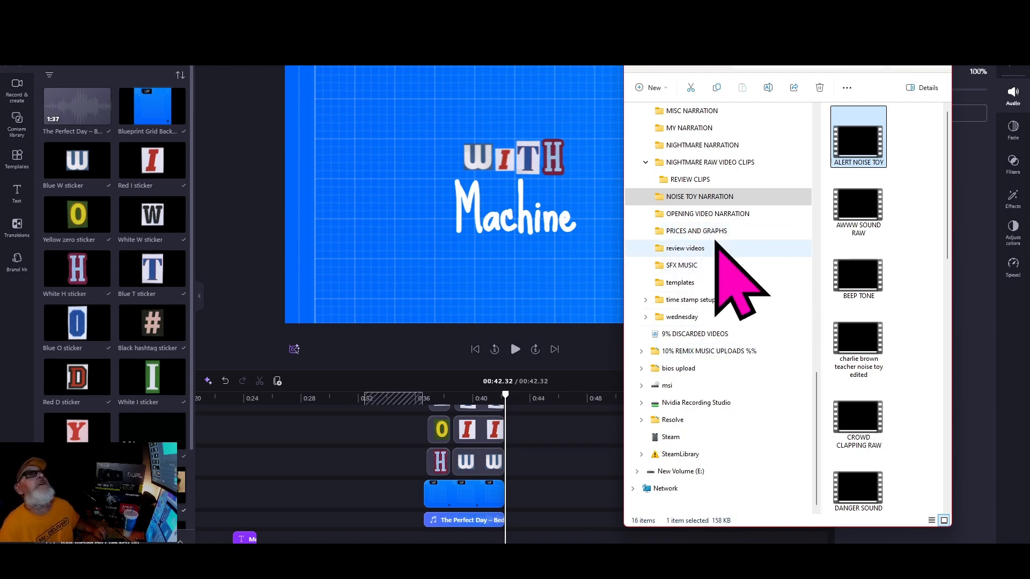
scroll(784, 326, "up", 3)
left_click(642, 162)
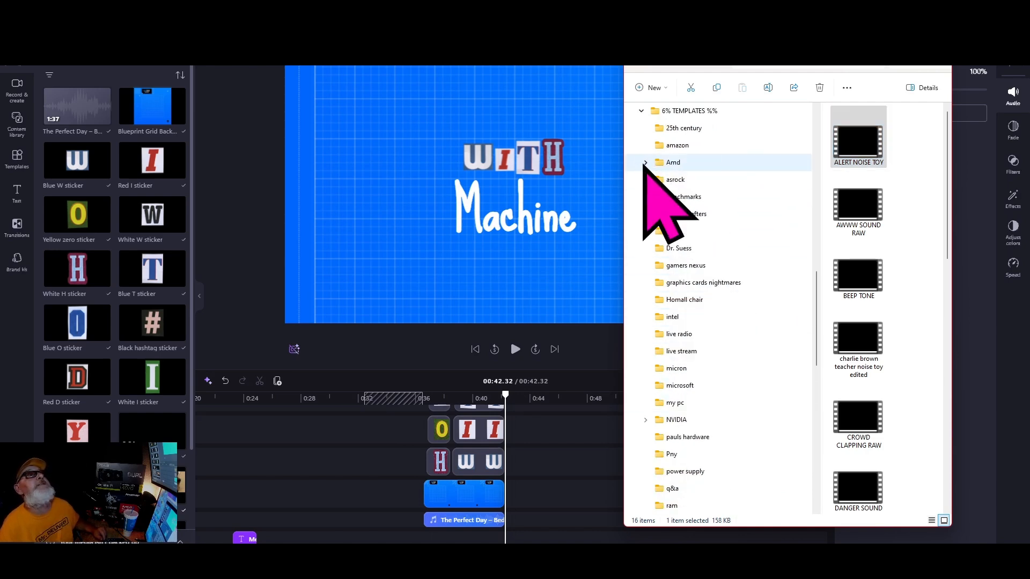
left_click(702, 111)
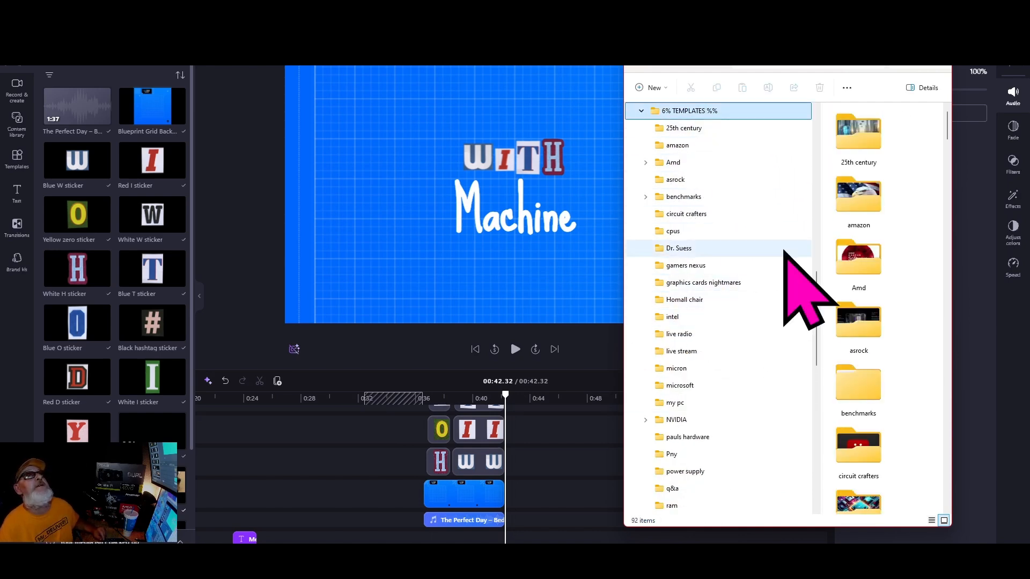
Import the "black slate" image from the folder into the project's media and put File Explorer away.
scroll(925, 327, "down", 3)
scroll(924, 326, "down", 15)
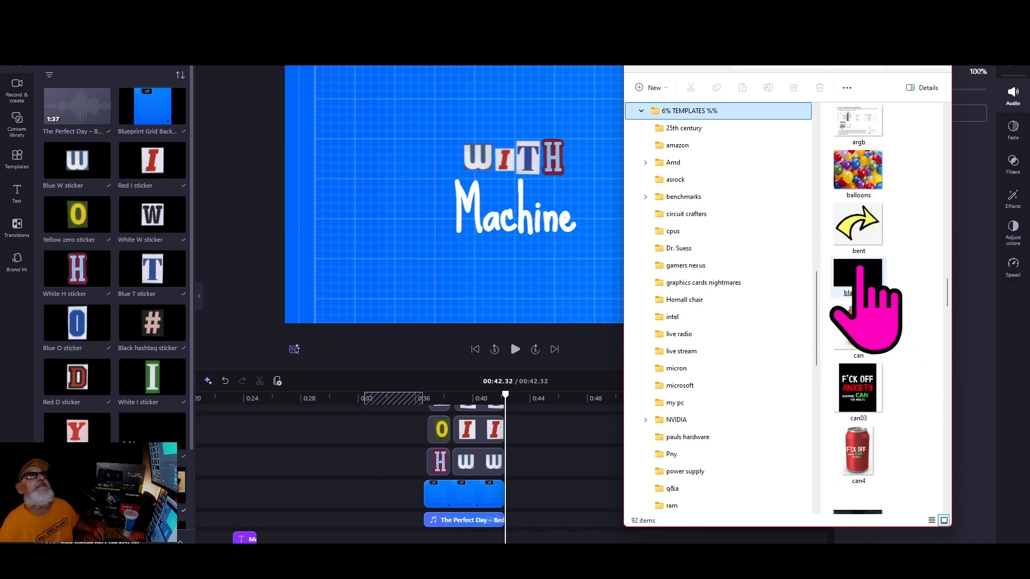
left_click(853, 271)
left_click_drag(854, 271, 75, 242)
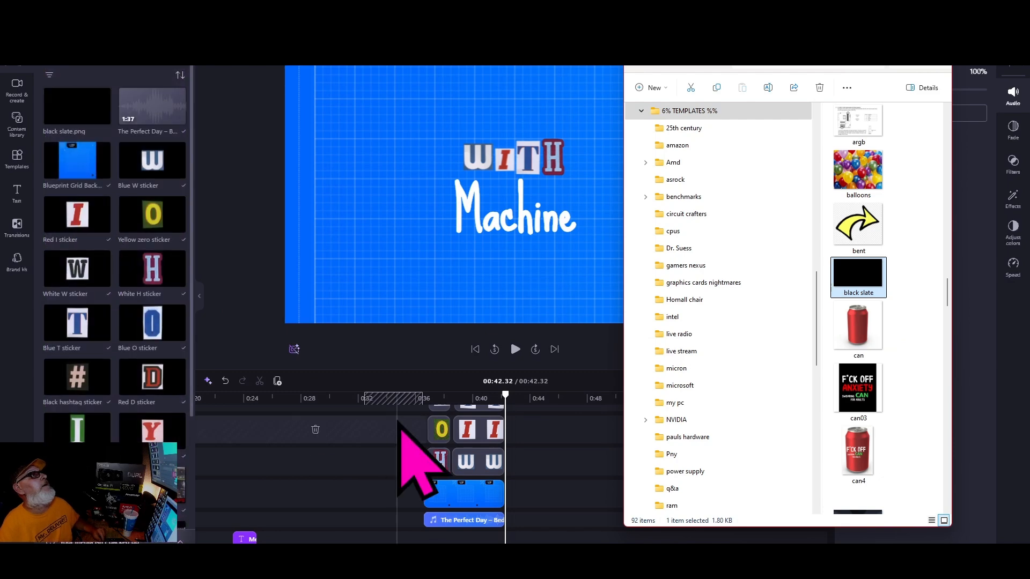
left_click(889, 33)
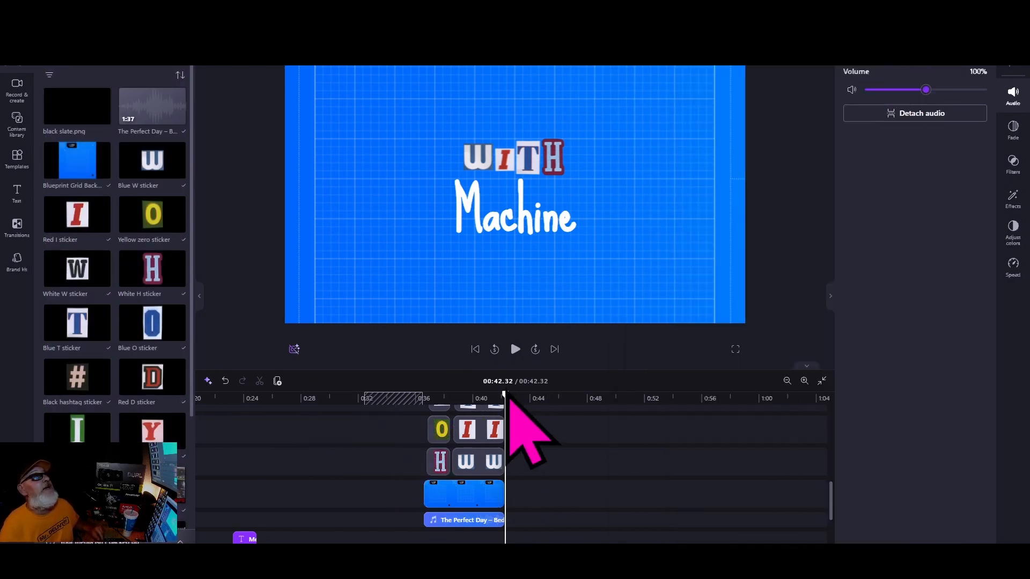
Place black slate.png directly after the blueprint grid background, trim its end to 00:42.94, and preview from 00:35.19.
left_click_drag(504, 396, 404, 397)
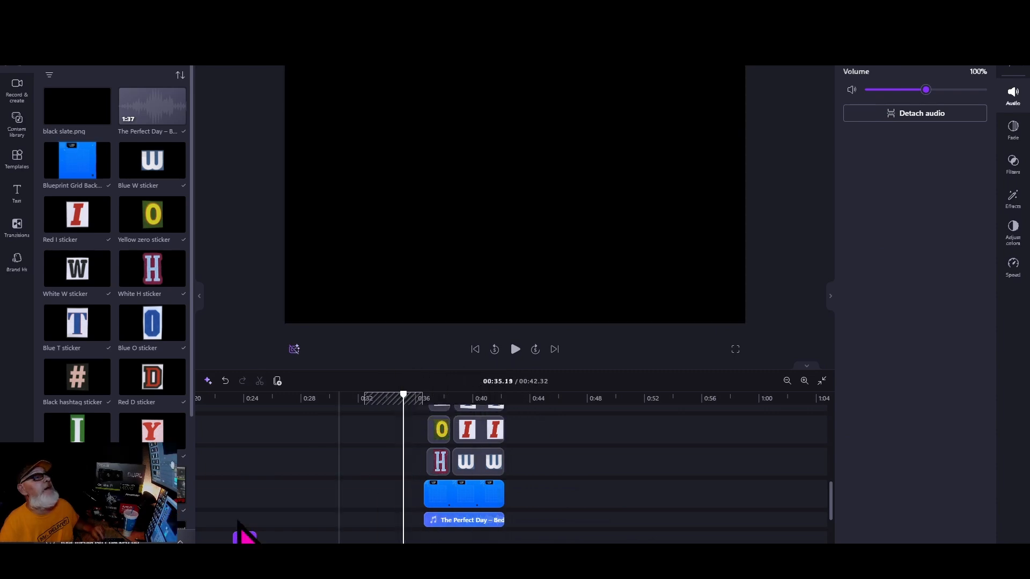
left_click_drag(78, 110, 521, 500)
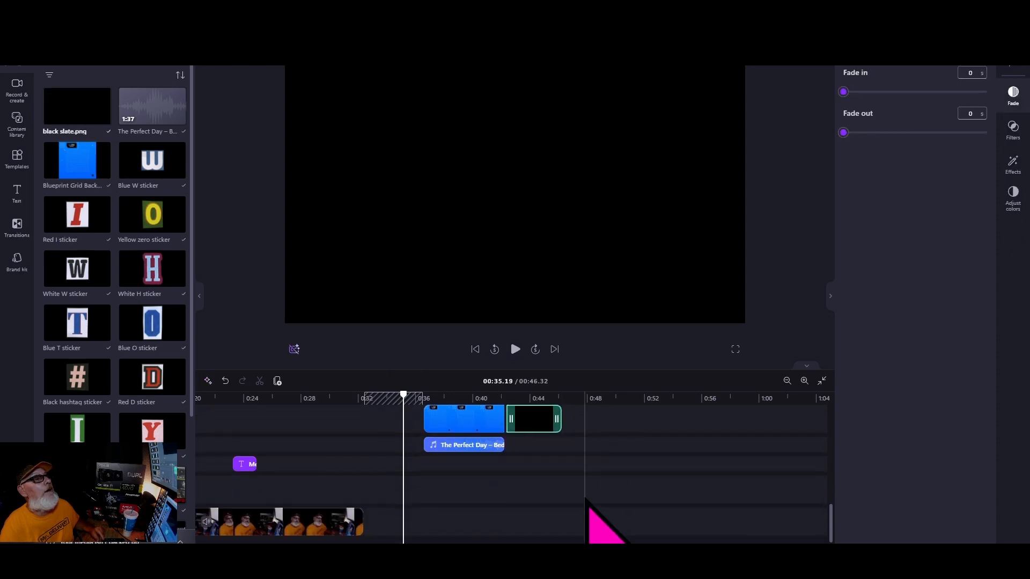
left_click_drag(559, 423, 524, 424)
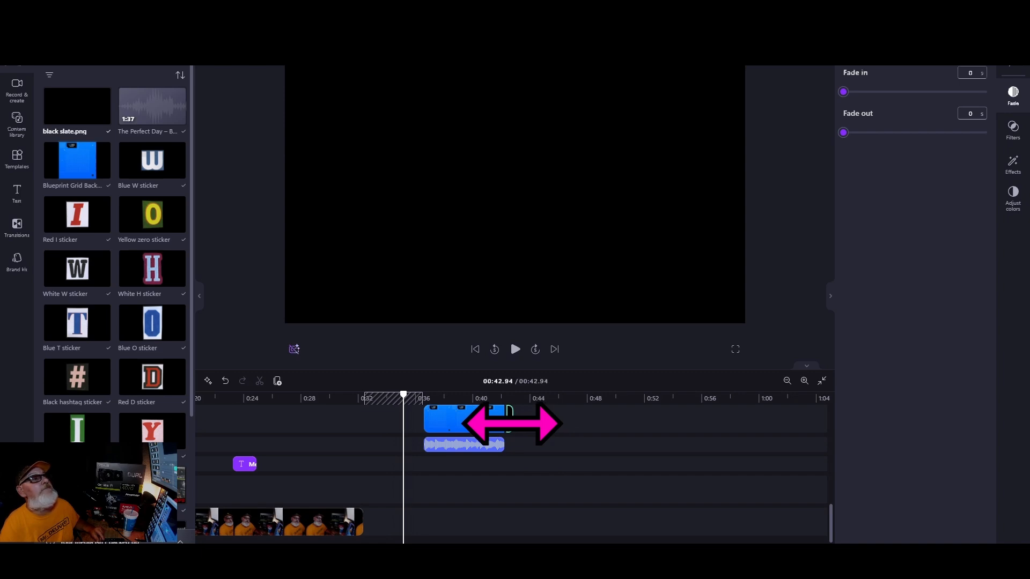
left_click_drag(512, 424, 512, 424)
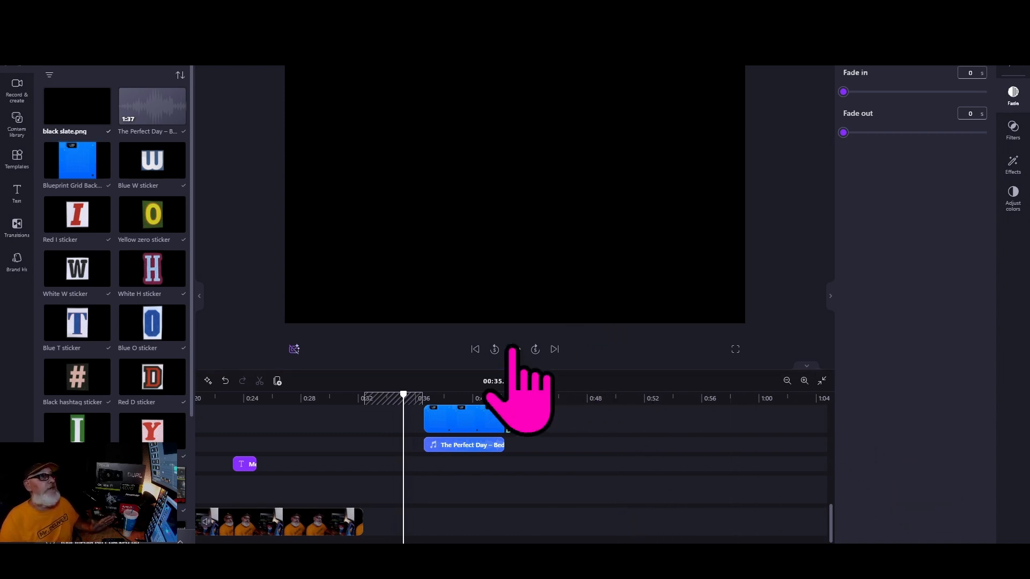
left_click(514, 349)
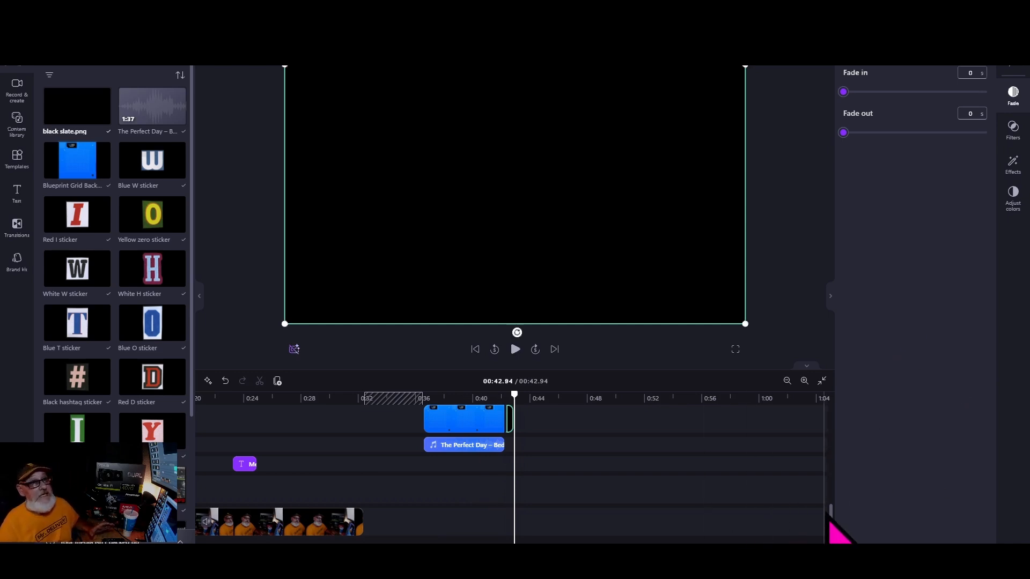
Set the fade out of "The Perfect Day" music clip under the template to 2 seconds.
mouse_move(833, 529)
left_mouse_down()
mouse_move(842, 428)
mouse_move(850, 530)
left_mouse_up()
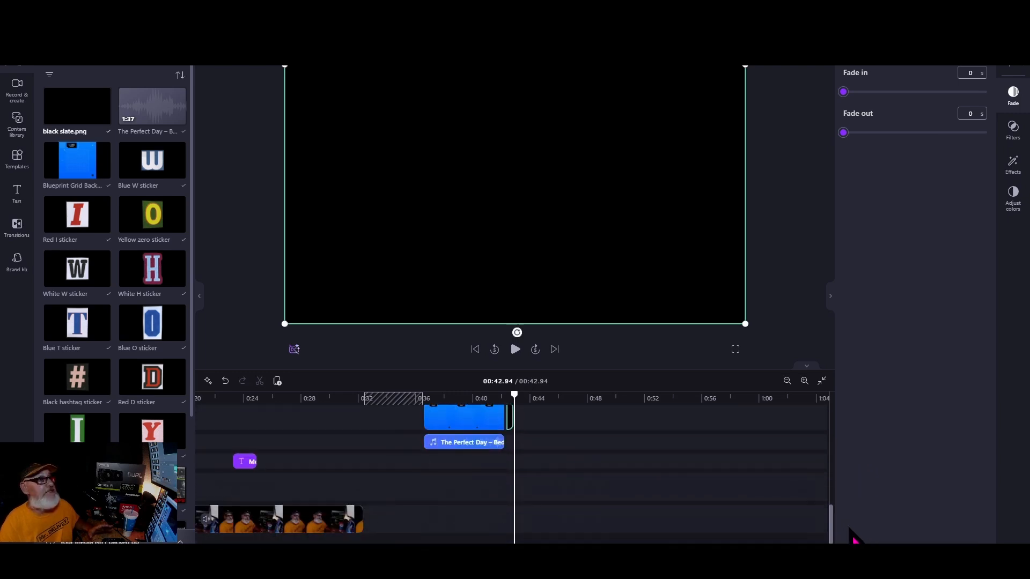
left_click(487, 443)
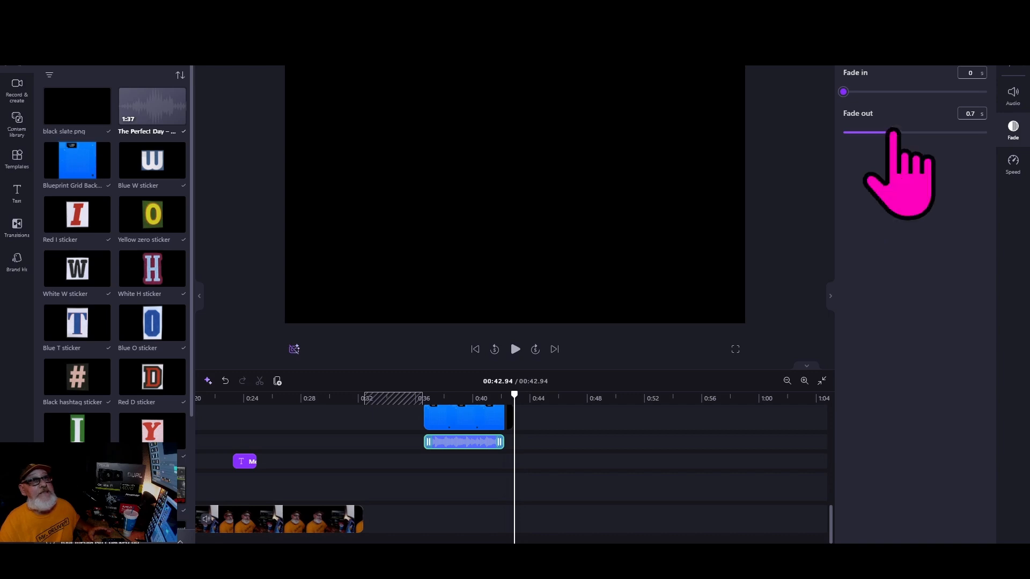
left_click_drag(894, 135, 1003, 156)
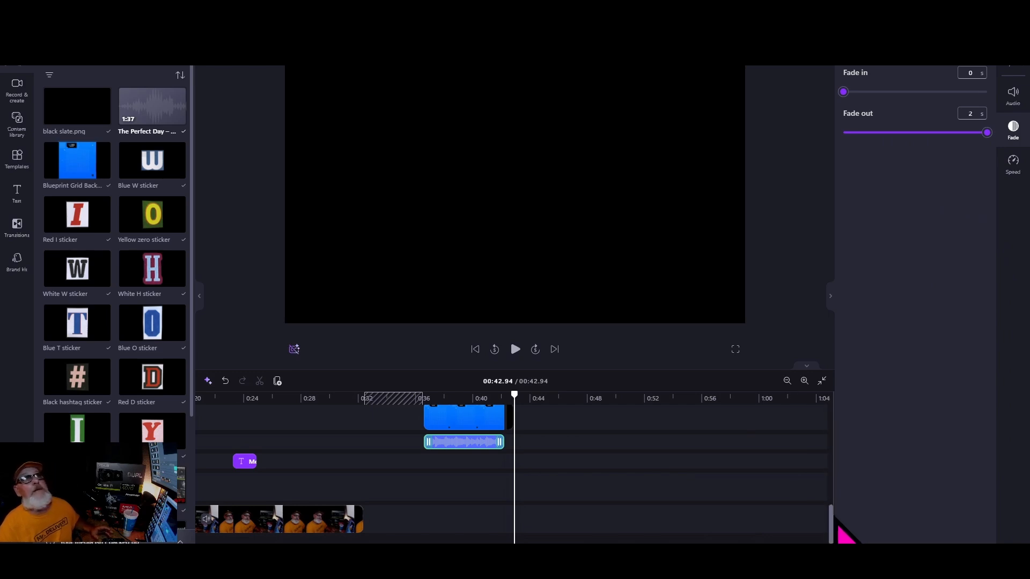
scroll(836, 525, "up", 3)
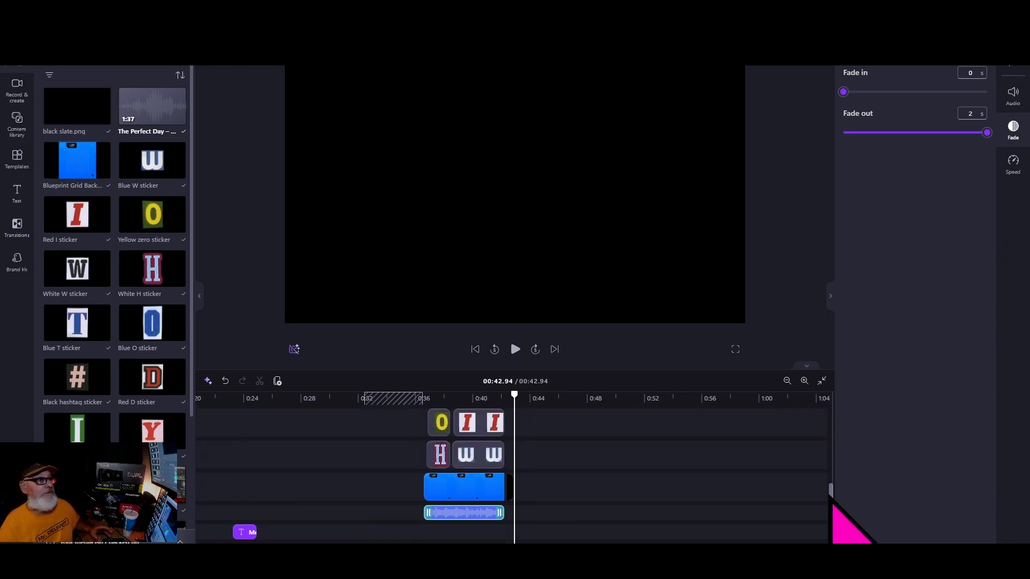
Set a 2-second fade out on the blueprint grid background and on the Blue W sticker clip above it.
left_click(486, 492)
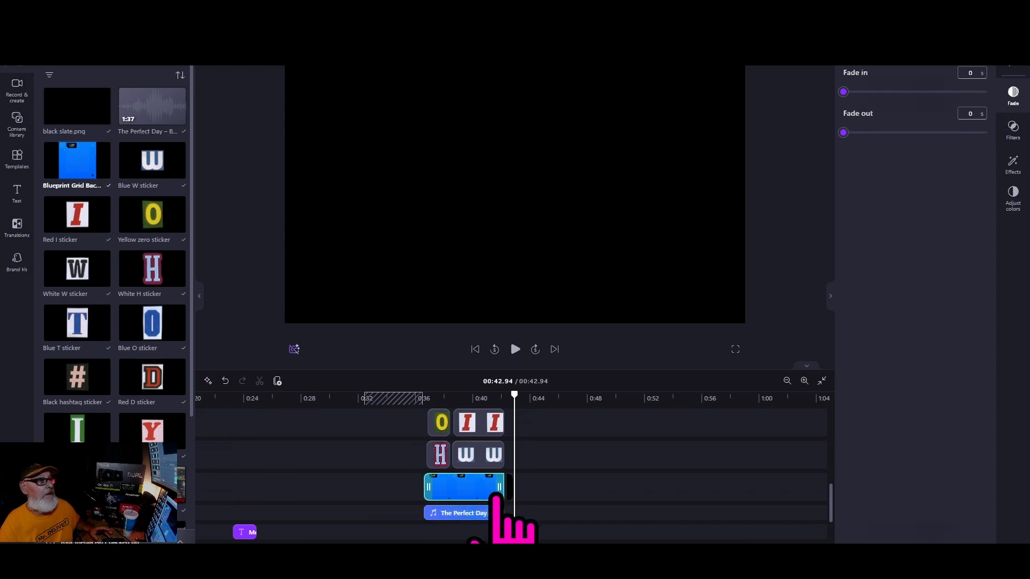
left_click_drag(843, 132, 1008, 155)
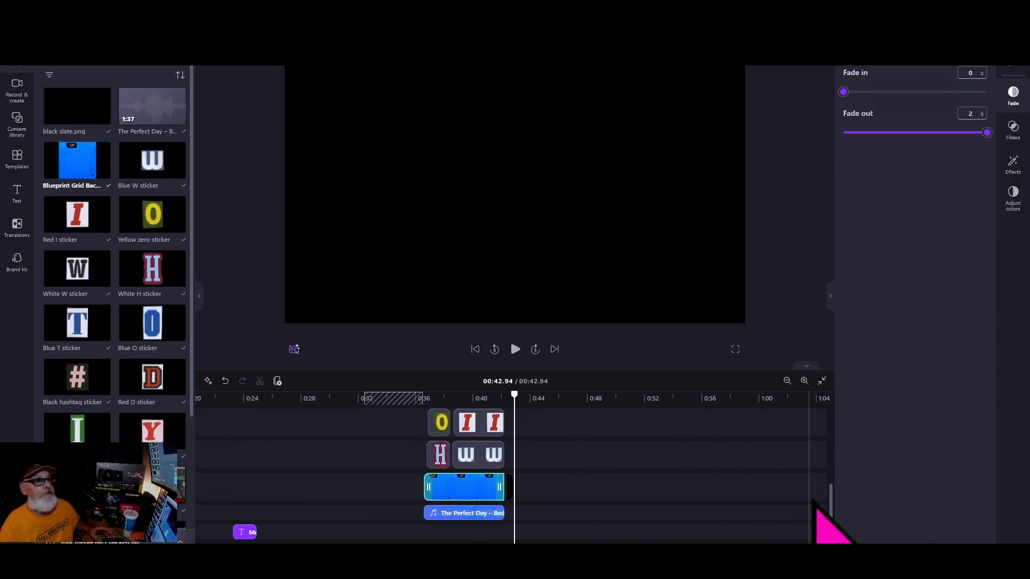
scroll(836, 492, "up", 2)
scroll(839, 490, "down", 1)
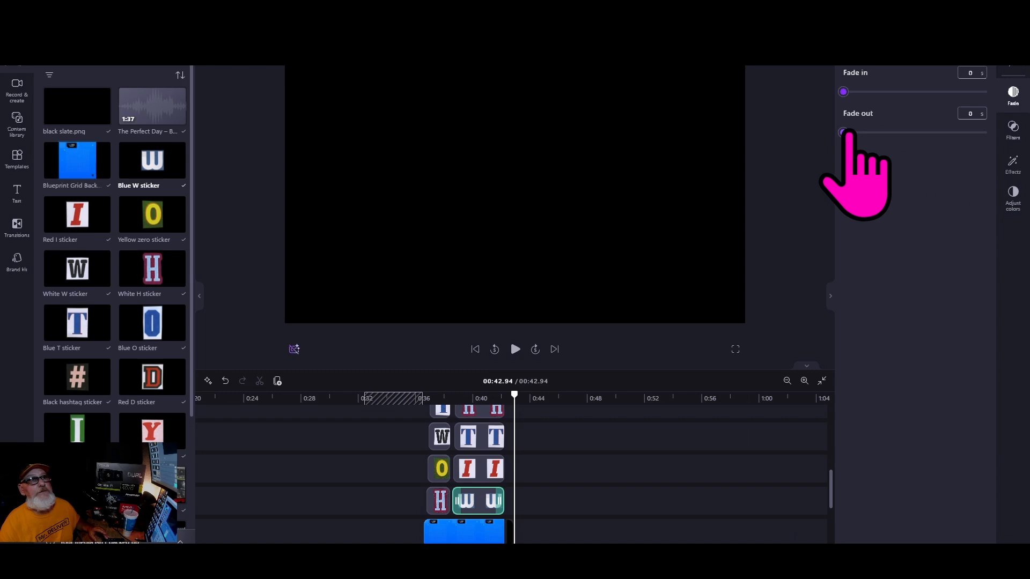
left_click_drag(843, 132, 987, 133)
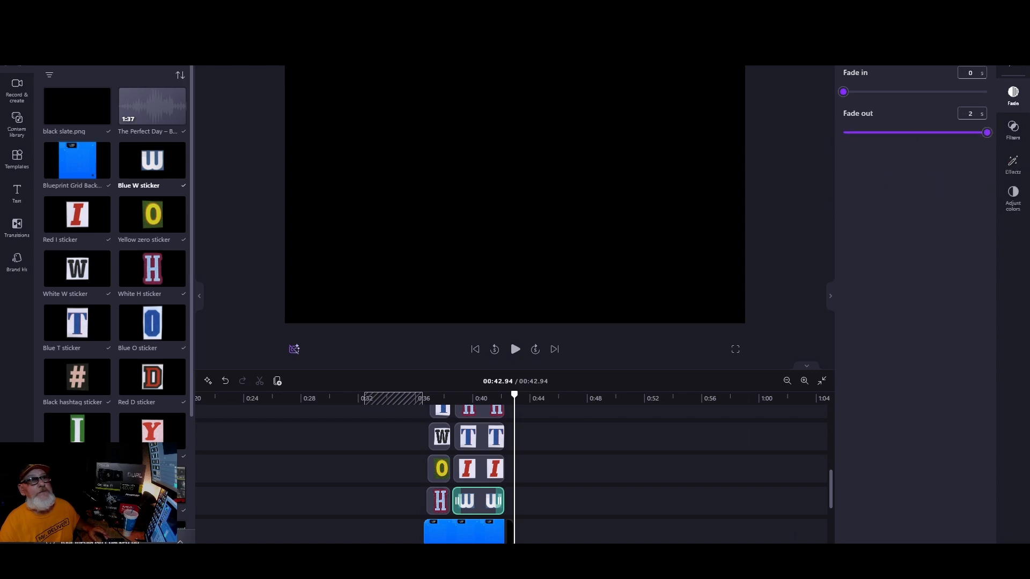
Give the Red I sticker clip and the longer Blue T sticker clip a 2-second fade out.
left_click(491, 469)
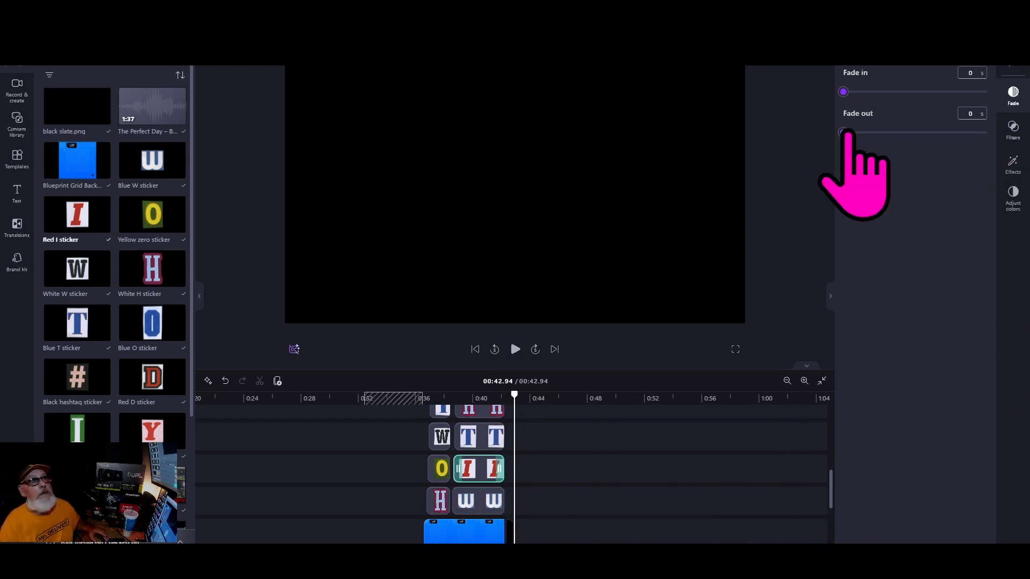
left_click_drag(843, 133, 987, 133)
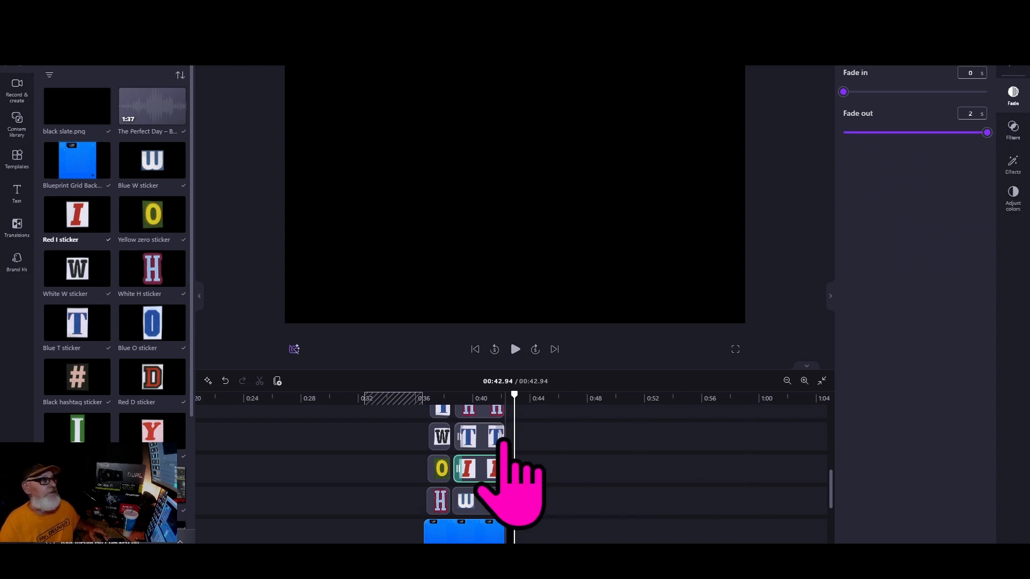
left_click(486, 443)
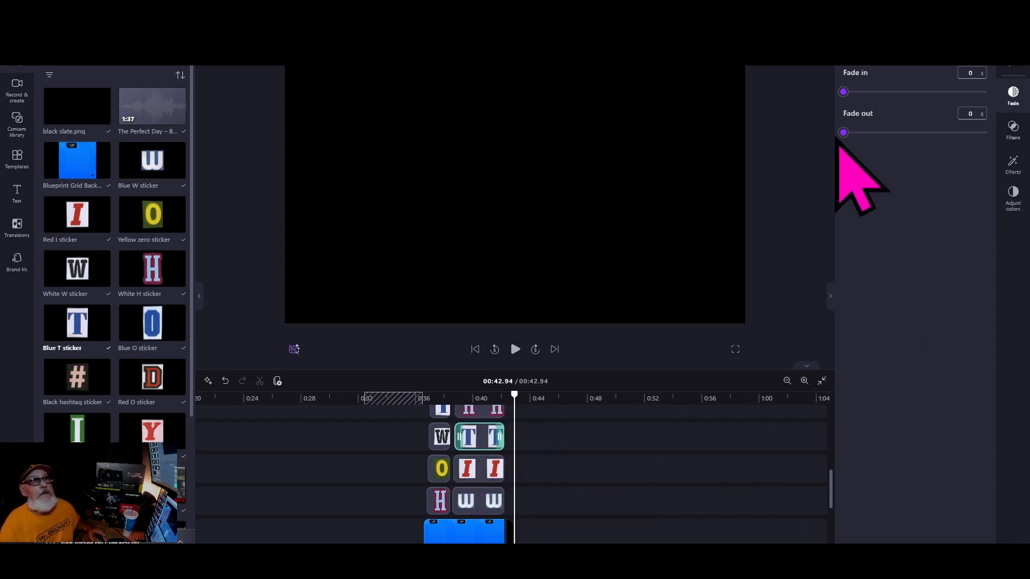
left_click_drag(845, 132, 987, 133)
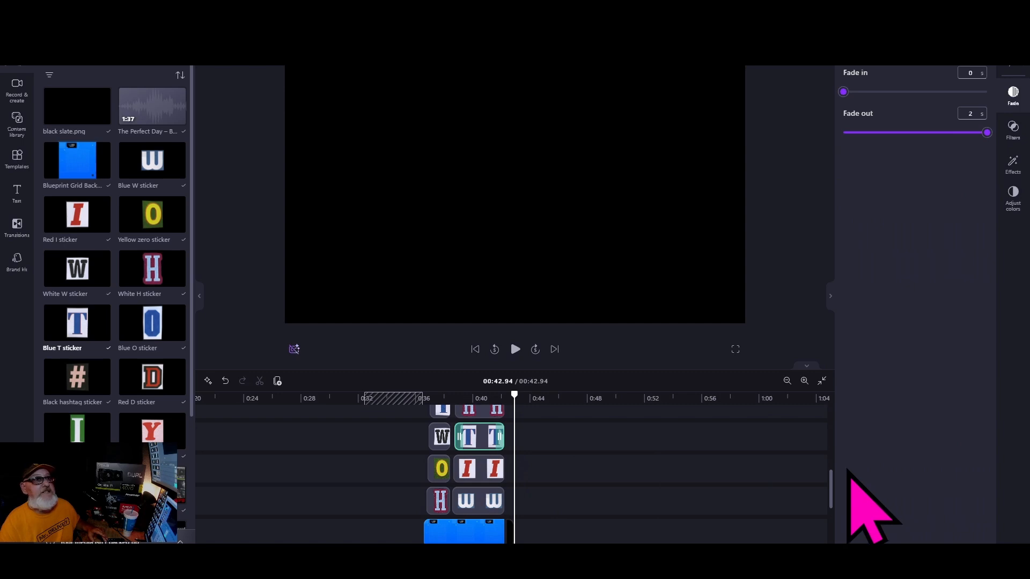
Set the fade out of the longer White H sticker clip and the "Machine" text clip to 2 seconds.
left_click_drag(831, 490, 831, 459)
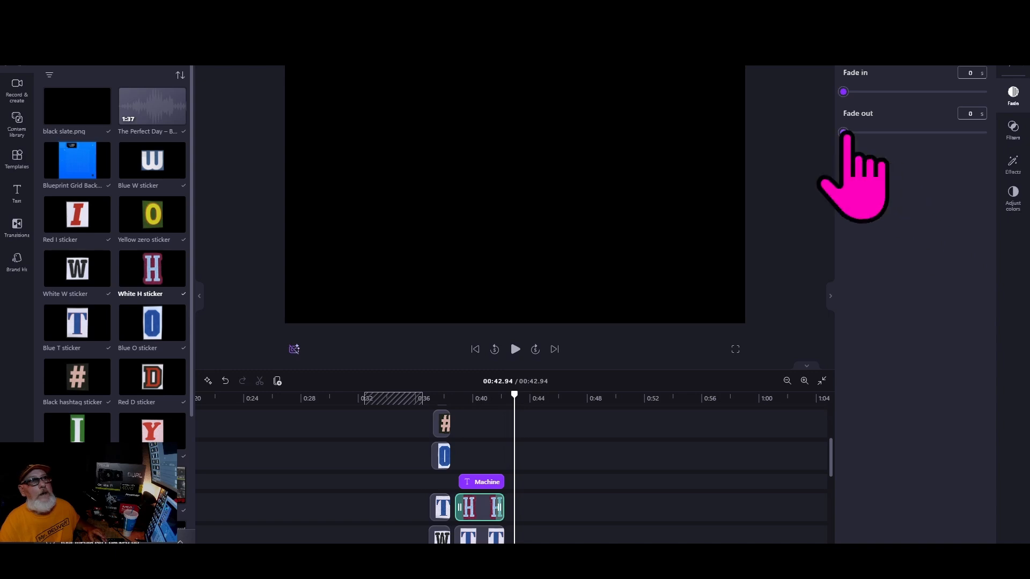
left_click_drag(843, 132, 987, 133)
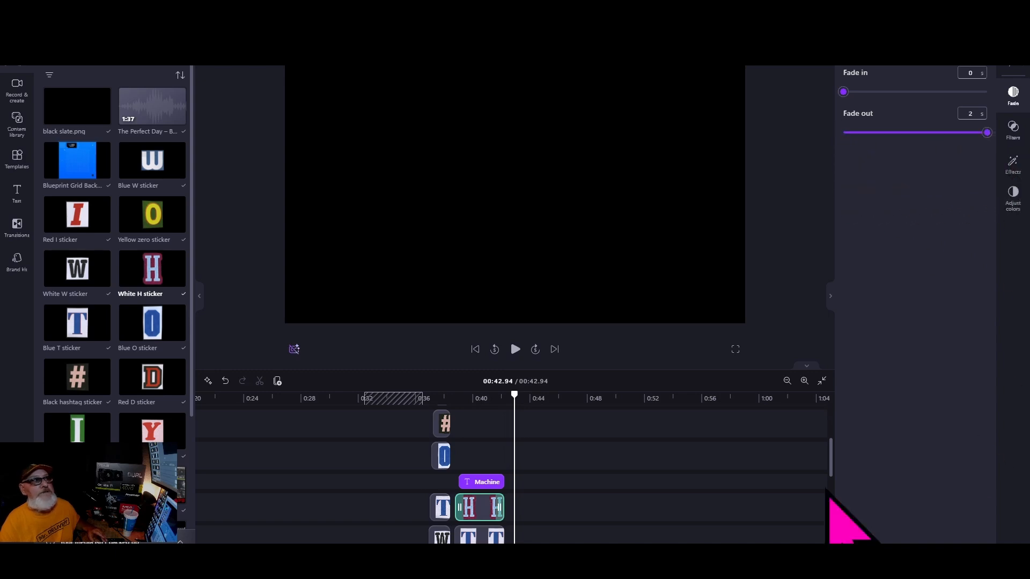
left_click(492, 482)
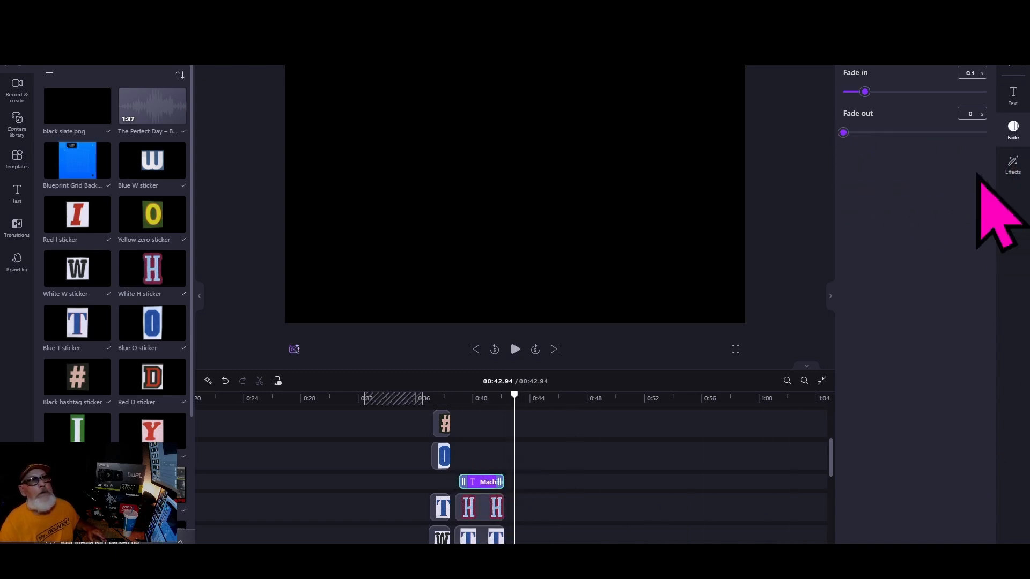
left_click_drag(844, 133, 987, 133)
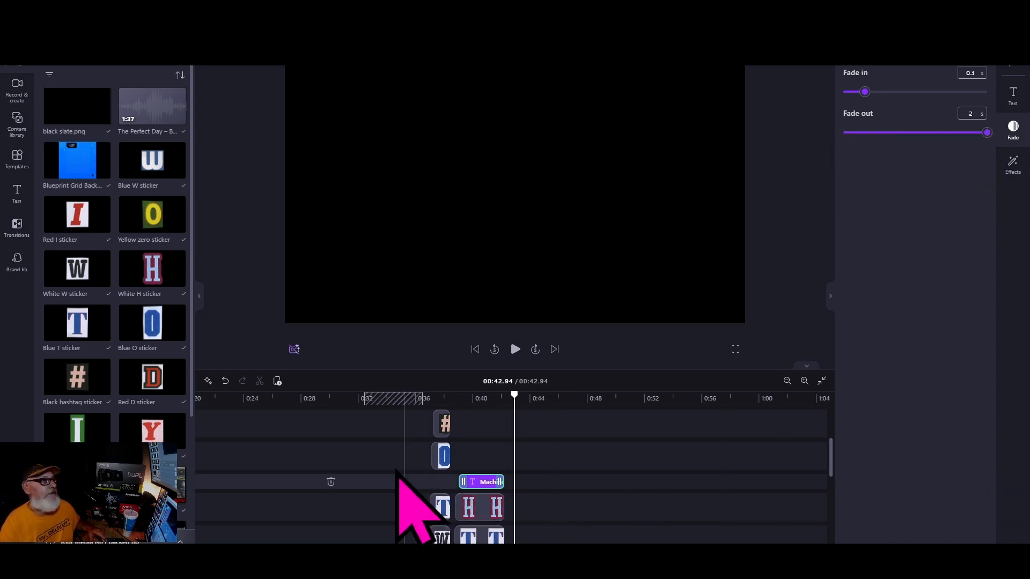
Preview the ending template from 00:32 and look over the timeline tracks back to the start.
left_click(367, 477)
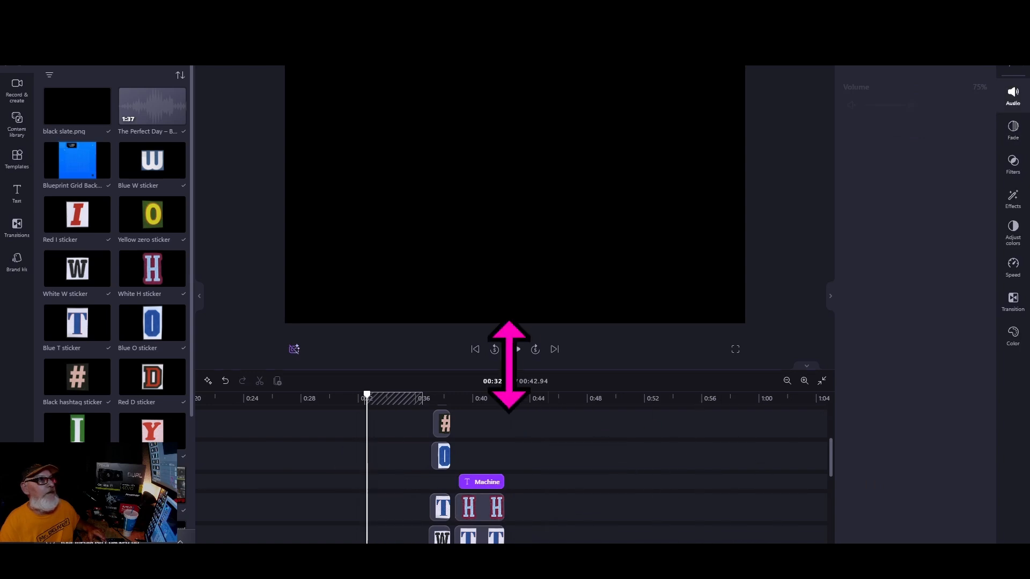
left_click(518, 349)
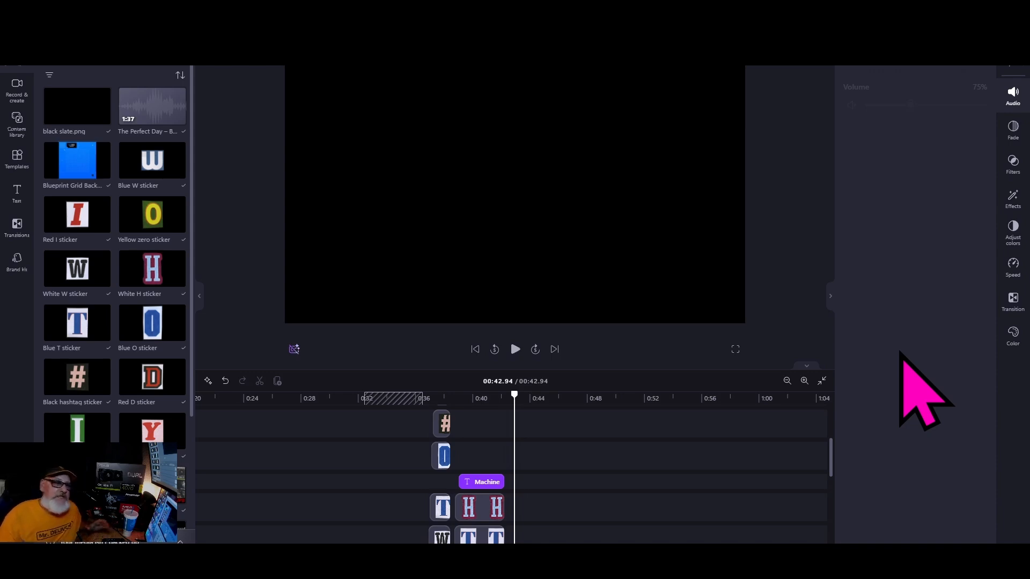
mouse_move(838, 459)
left_mouse_down()
mouse_move(836, 515)
mouse_move(831, 448)
left_mouse_up()
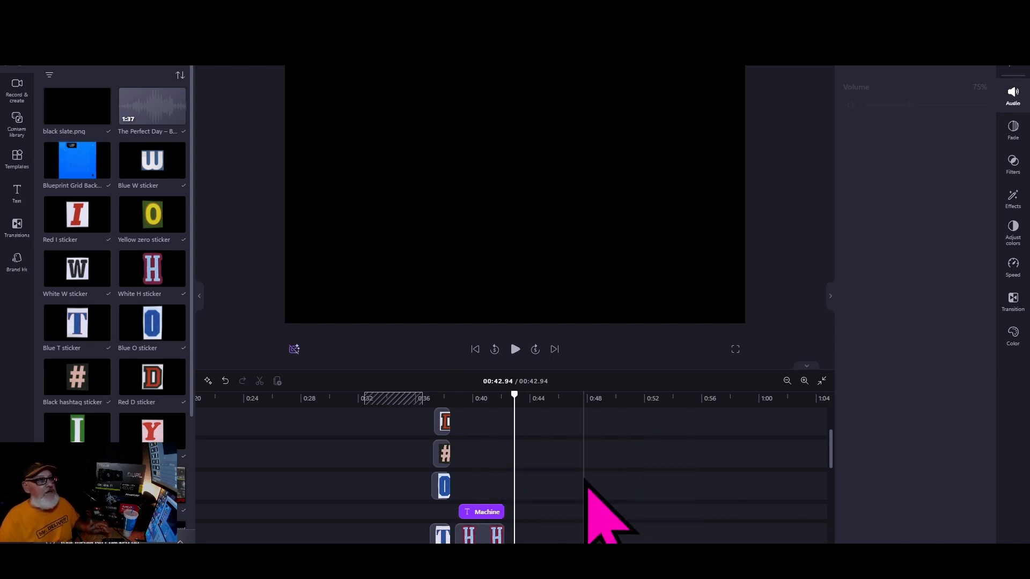
scroll(333, 459, "down", 5)
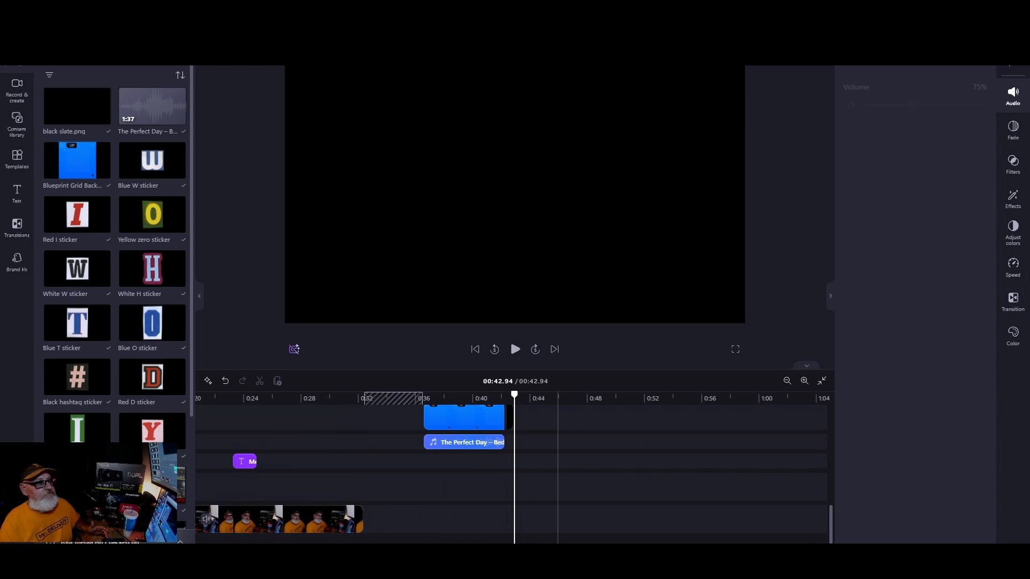
scroll(558, 472, "left", 3)
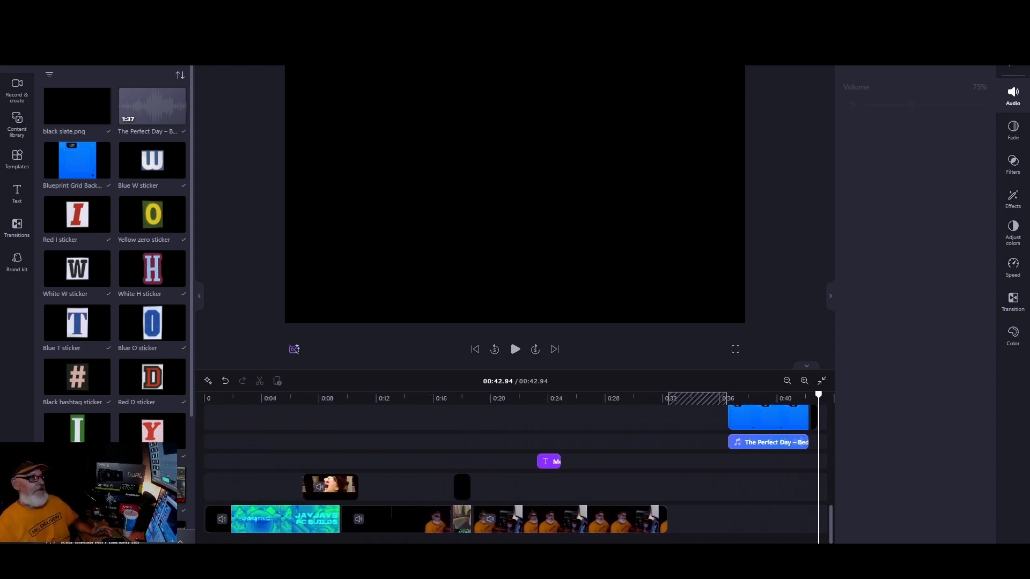
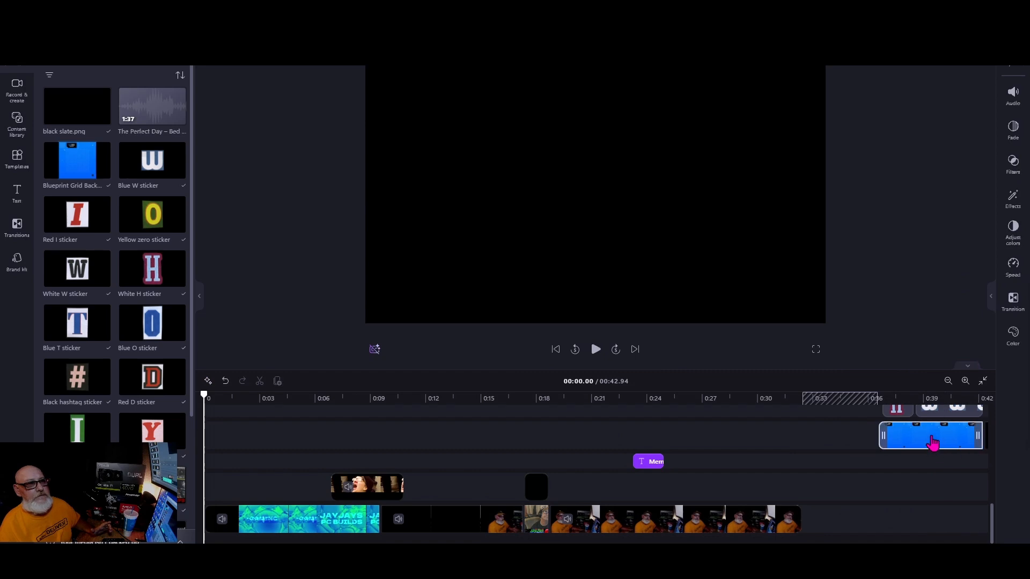
Delete the blueprint grid background, the Blue W sticker and the White H sticker beside it from the timeline.
right_click(932, 442)
left_click(968, 380)
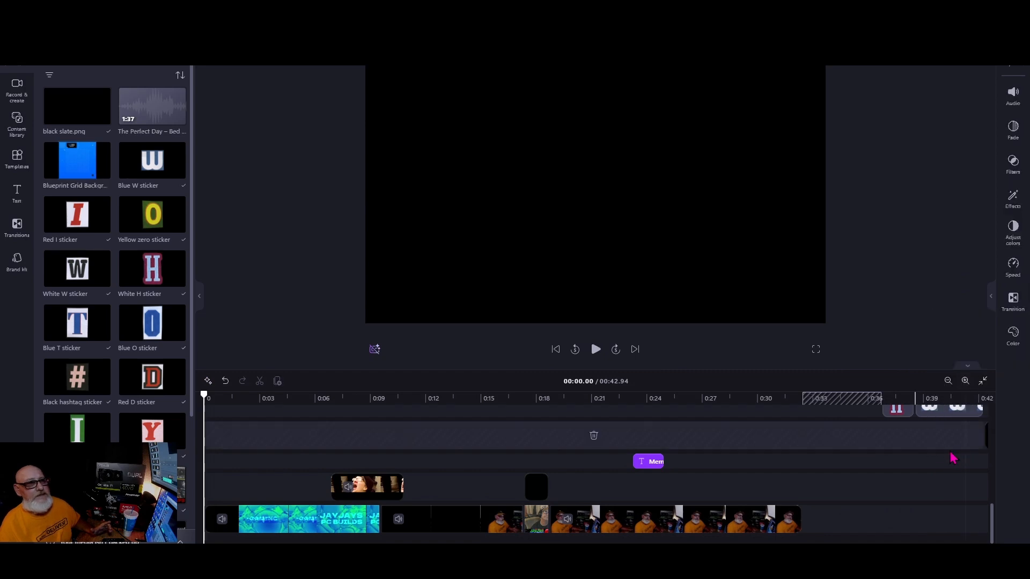
right_click(938, 412)
left_click(967, 485)
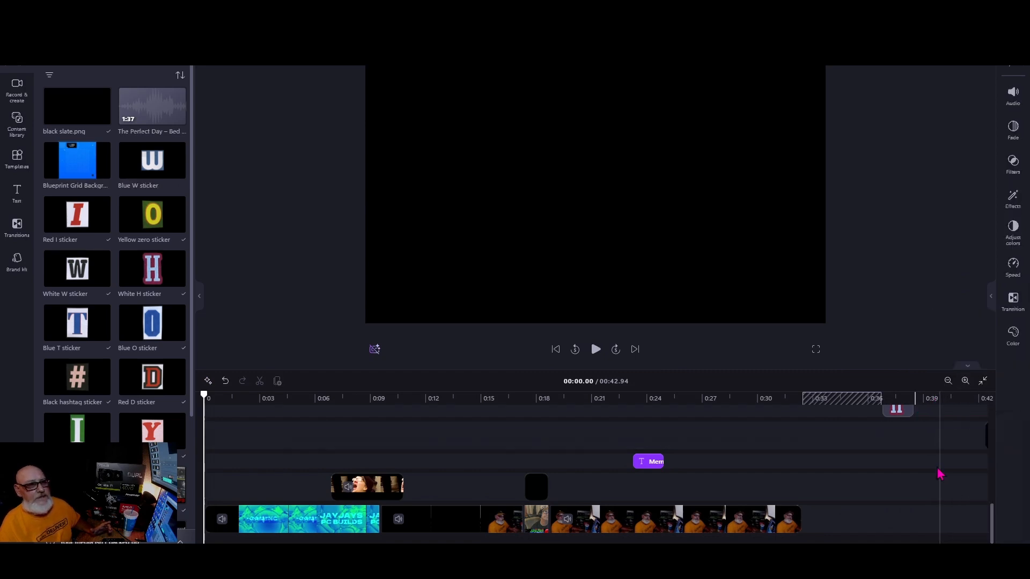
right_click(906, 423)
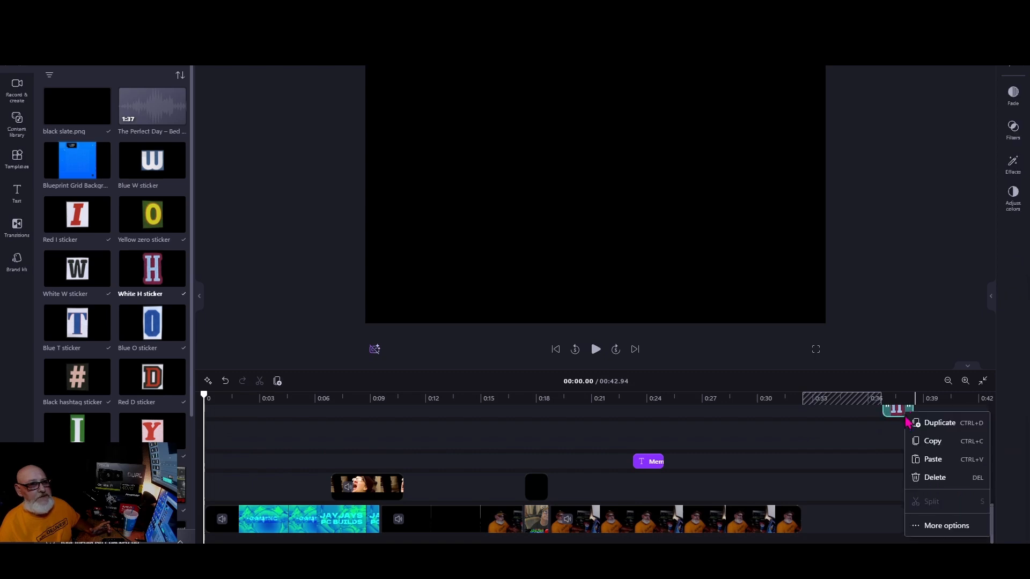
left_click(936, 481)
Delete the remaining White H sticker, the shorter Blue T sticker and the White W sticker from the timeline.
scroll(947, 484, "up", 5)
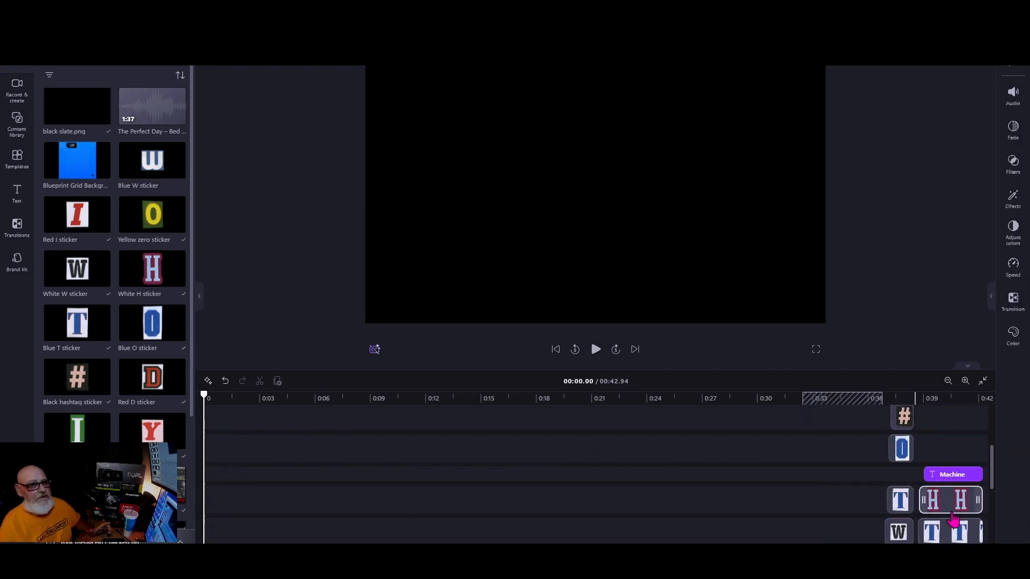
left_click(955, 512)
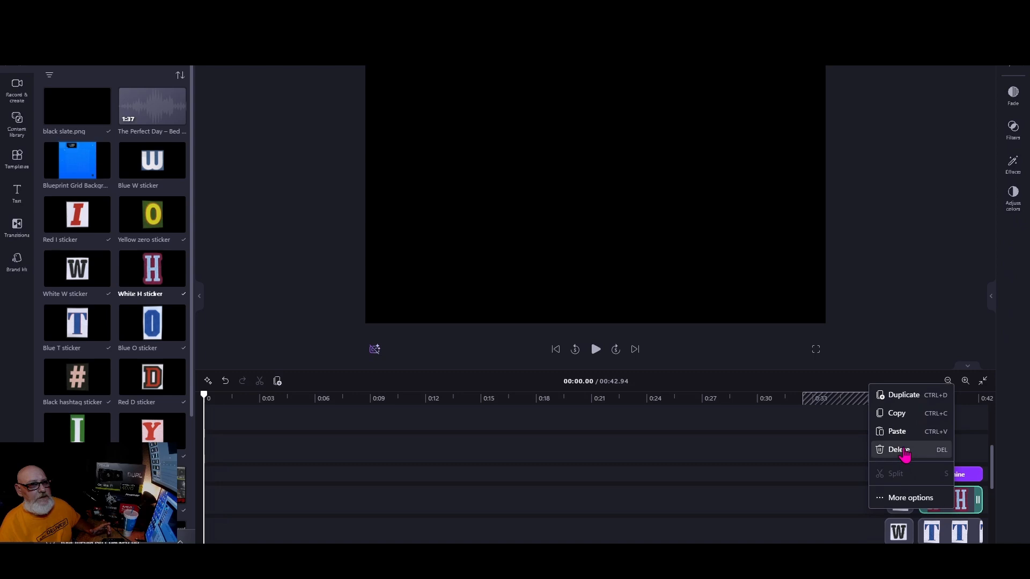
left_click(905, 453)
right_click(904, 511)
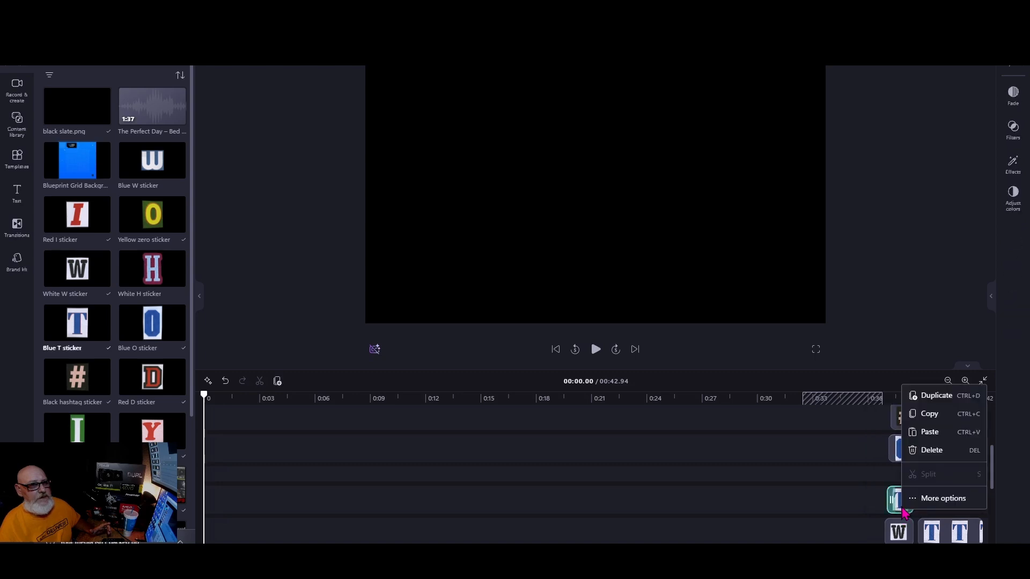
left_click(934, 447)
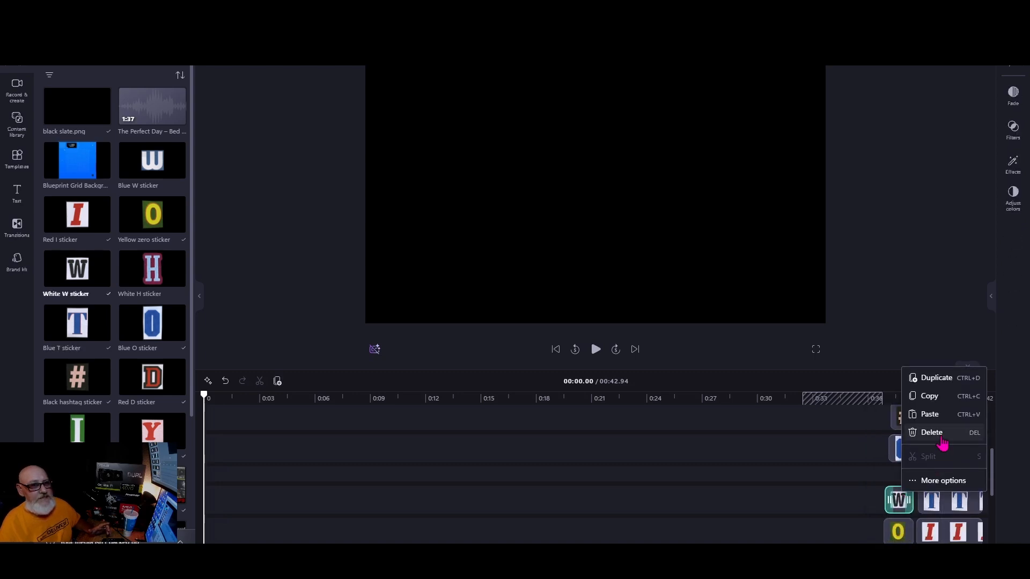
left_click(931, 433)
Delete the "Machine" text clip, the remaining Blue T sticker and the Red I sticker from the timeline.
right_click(944, 474)
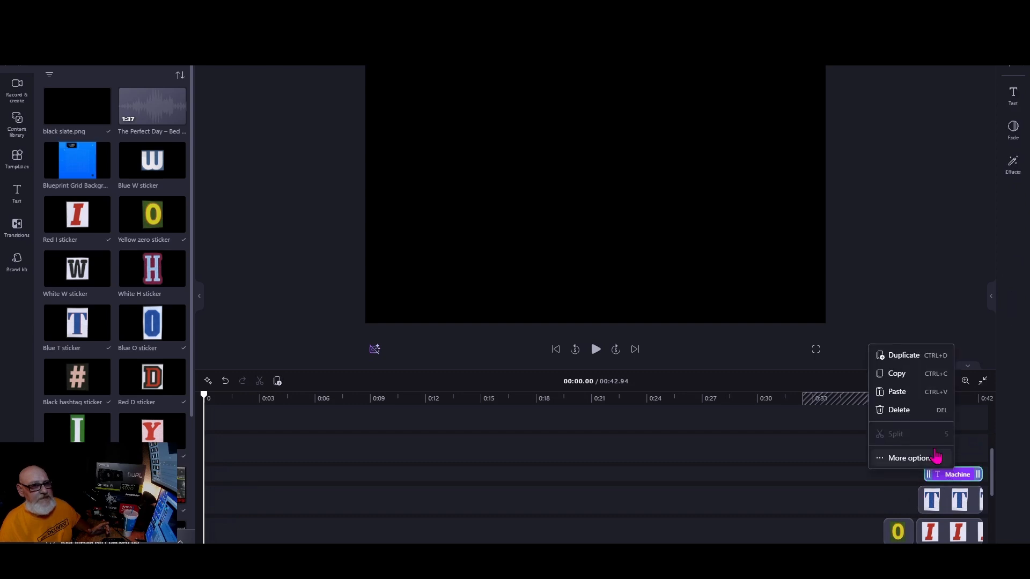
left_click(916, 420)
right_click(933, 483)
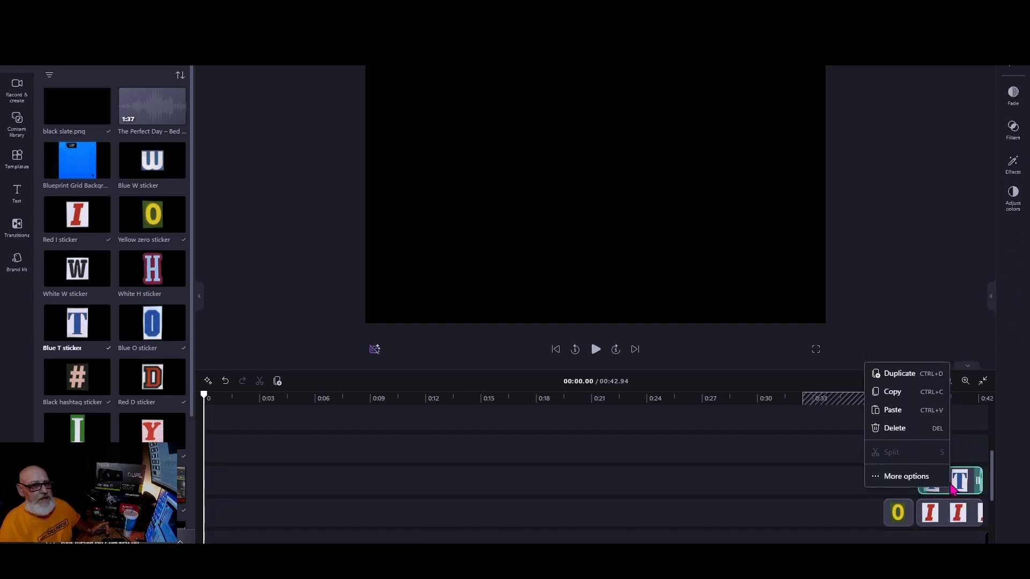
left_click(904, 424)
right_click(939, 486)
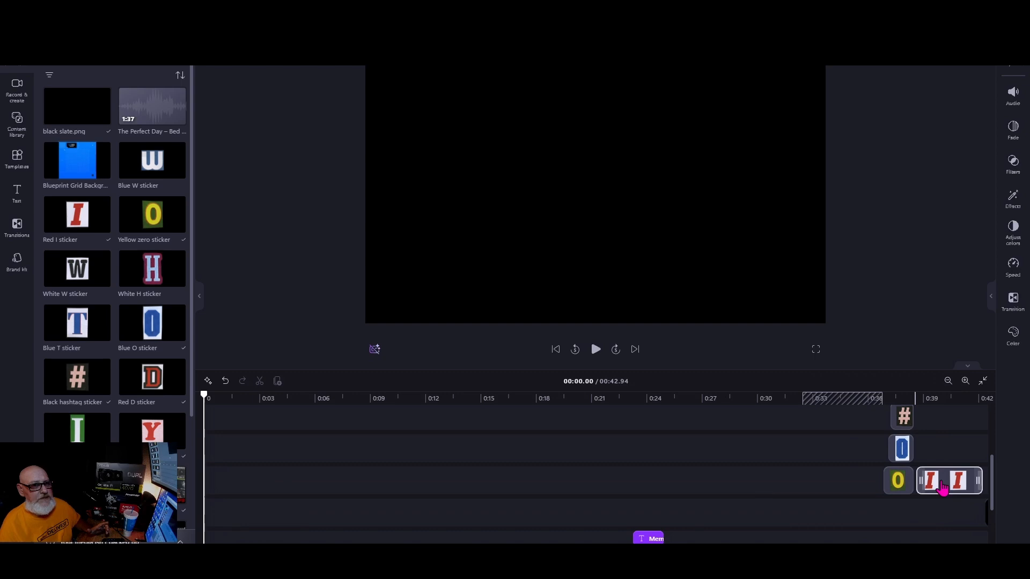
left_click(987, 433)
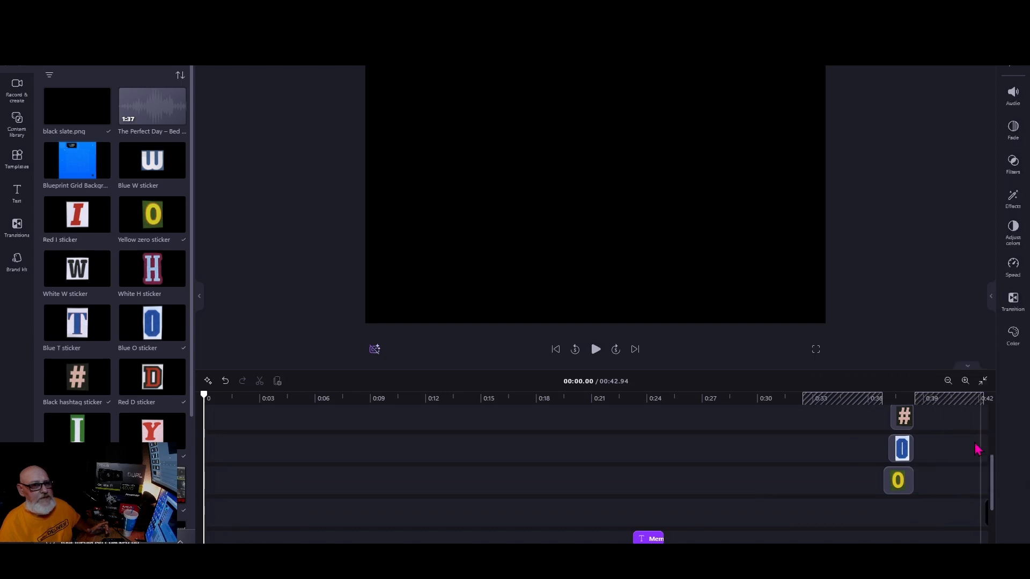
Delete the Yellow zero, Blue O and Black hashtag stickers from the timeline.
right_click(901, 482)
left_click(931, 415)
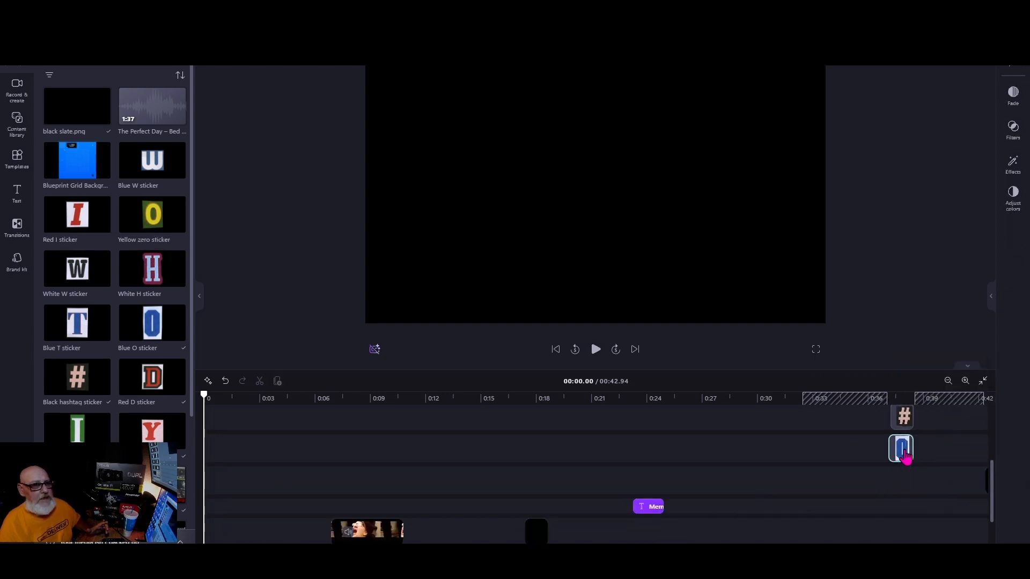
right_click(903, 451)
left_click(933, 390)
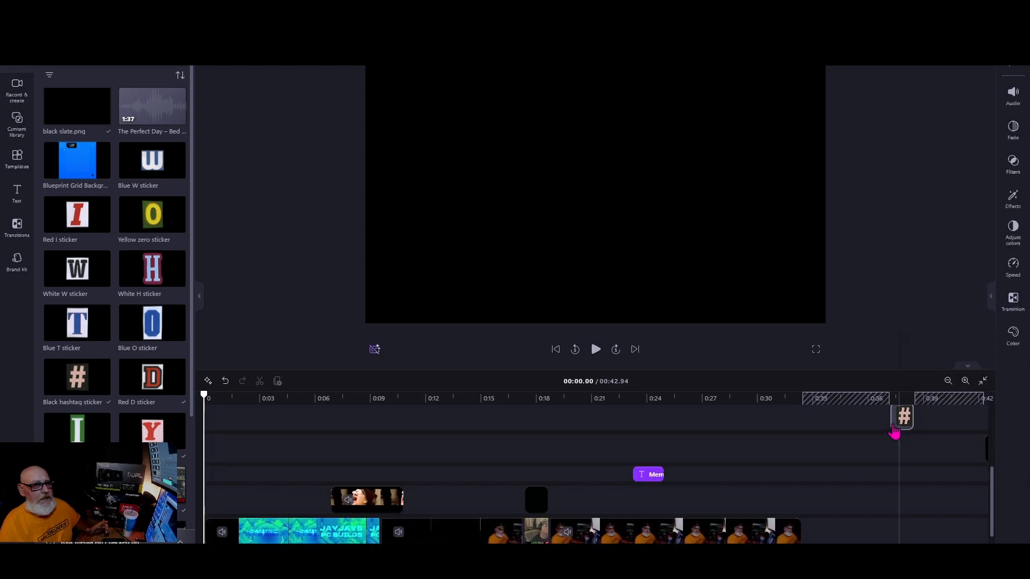
right_click(903, 421)
left_click(934, 482)
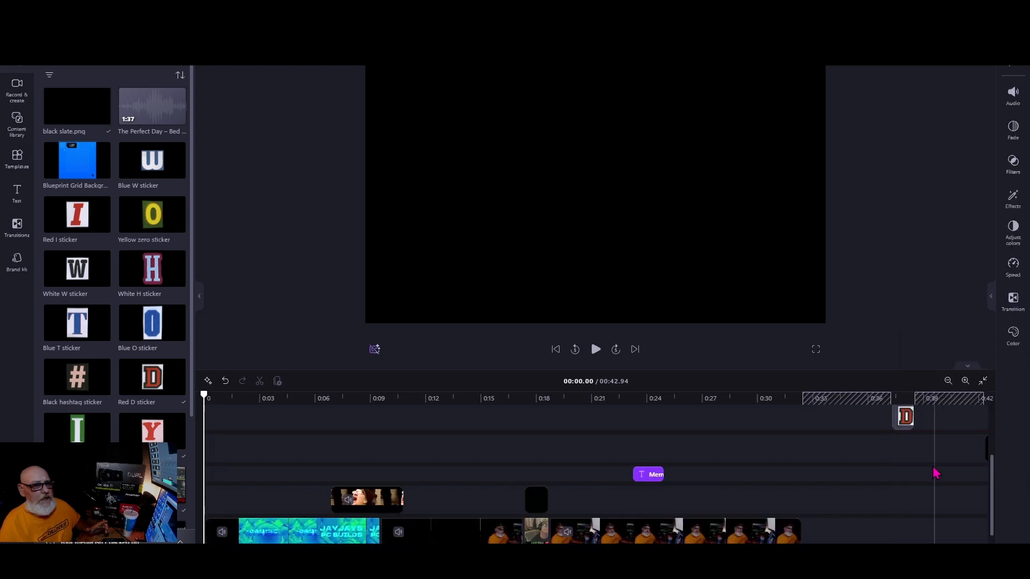
Delete the Red D, White I and Red Y stickers from the timeline.
right_click(907, 425)
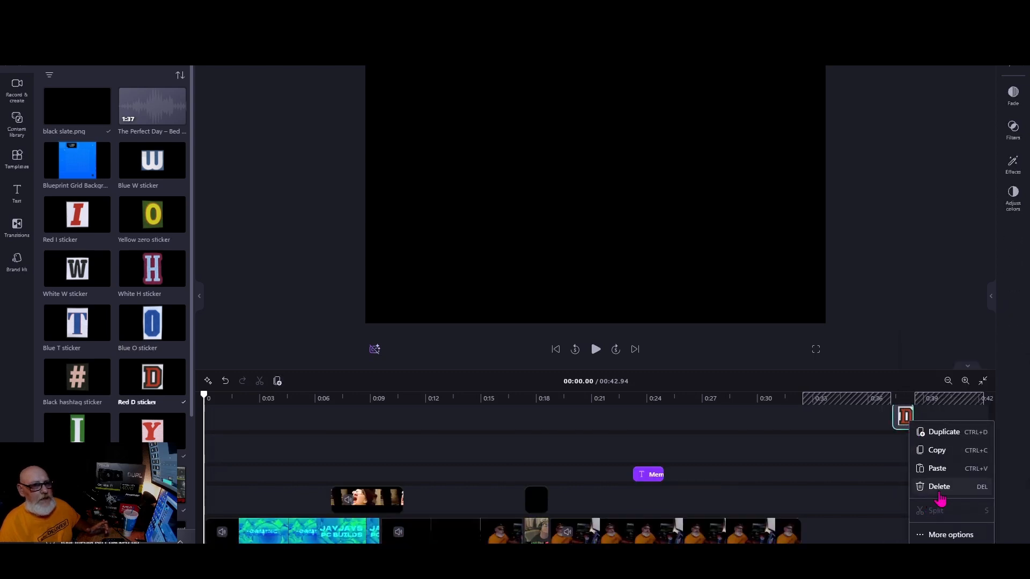
left_click(933, 485)
right_click(912, 426)
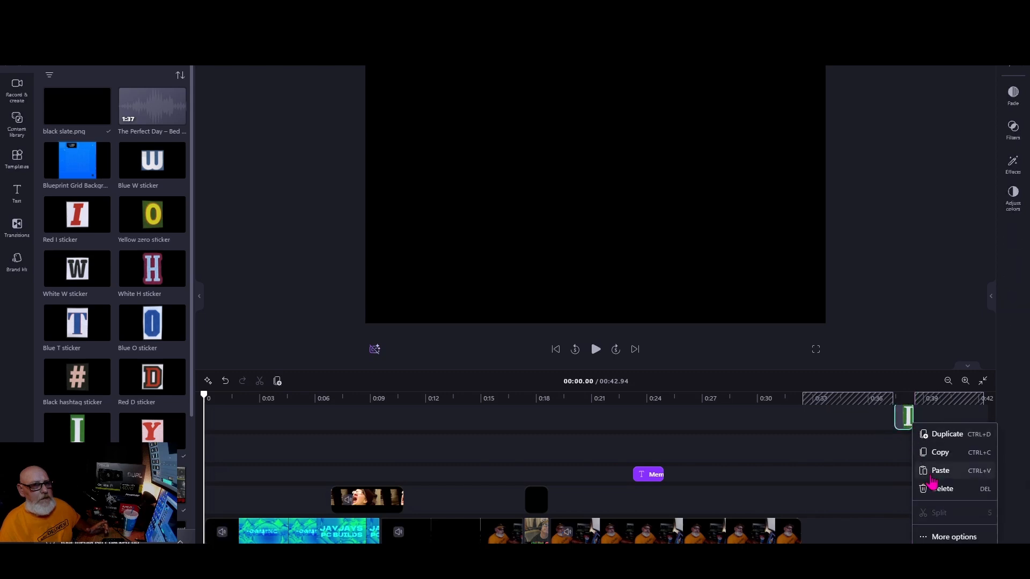
left_click(937, 504)
right_click(907, 427)
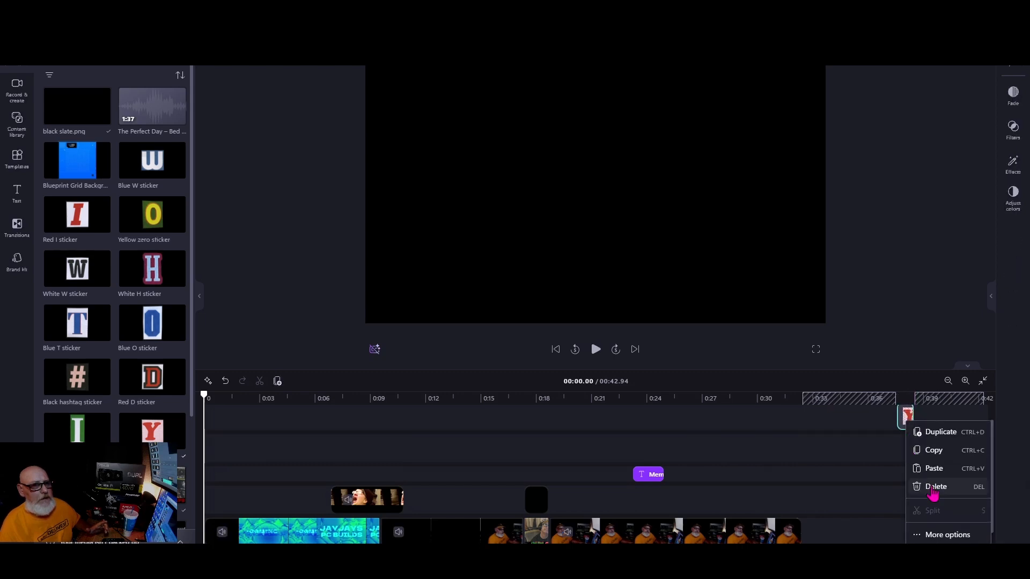
left_click(936, 487)
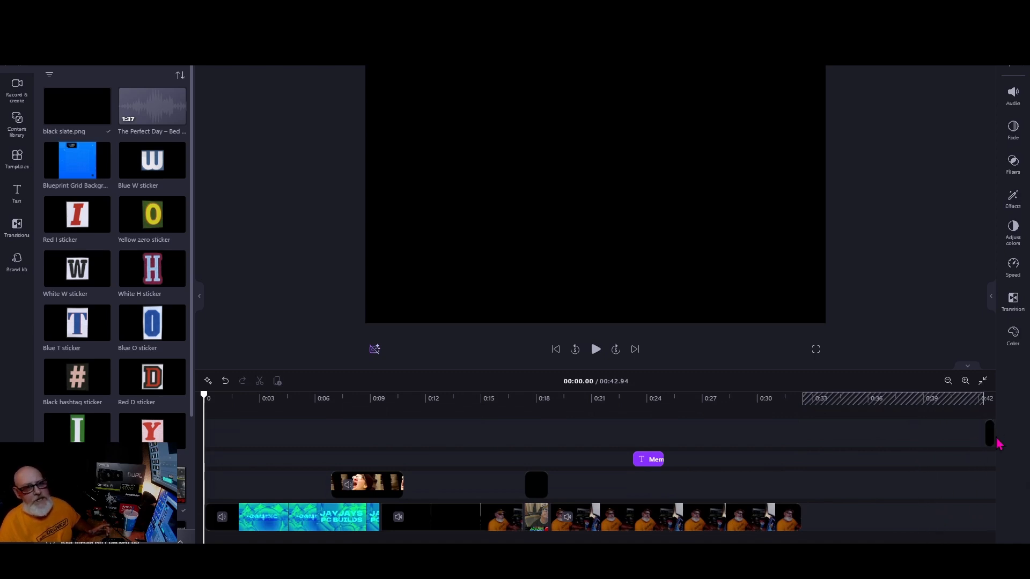
Move the black slate.png clip on the upper track closer to the footage, and delete it from the timeline.
left_click_drag(992, 442, 793, 434)
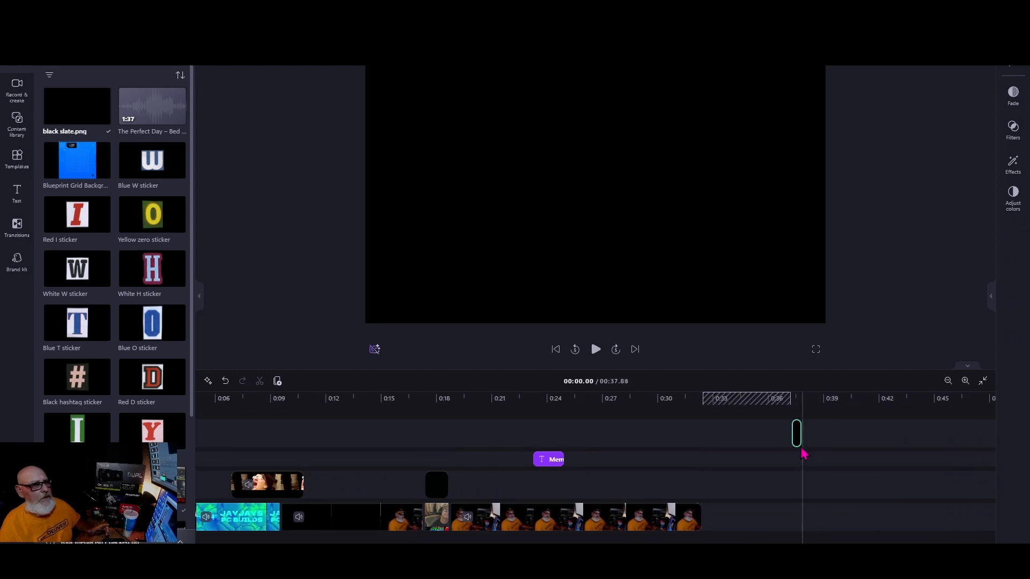
right_click(798, 442)
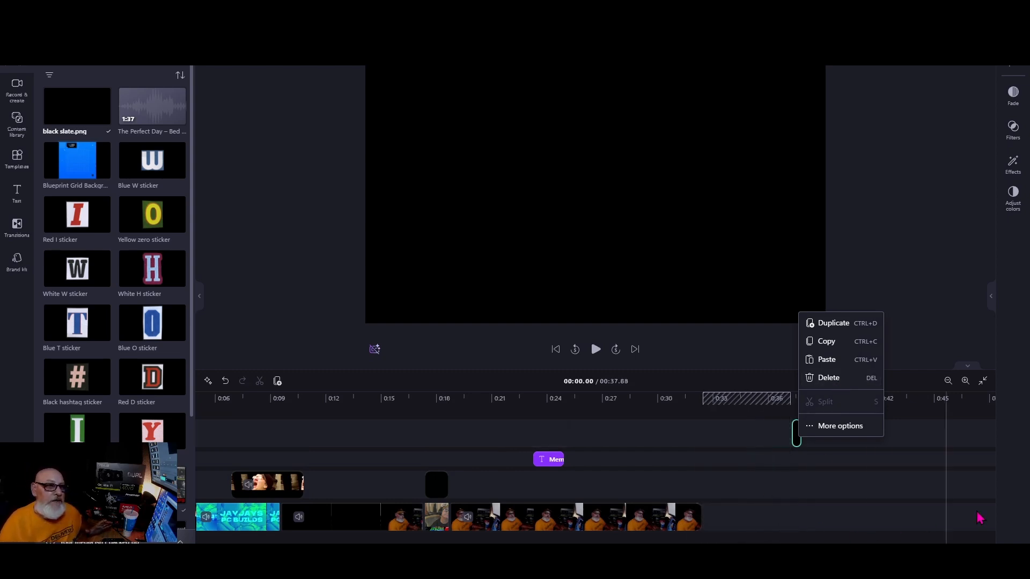
left_click(836, 380)
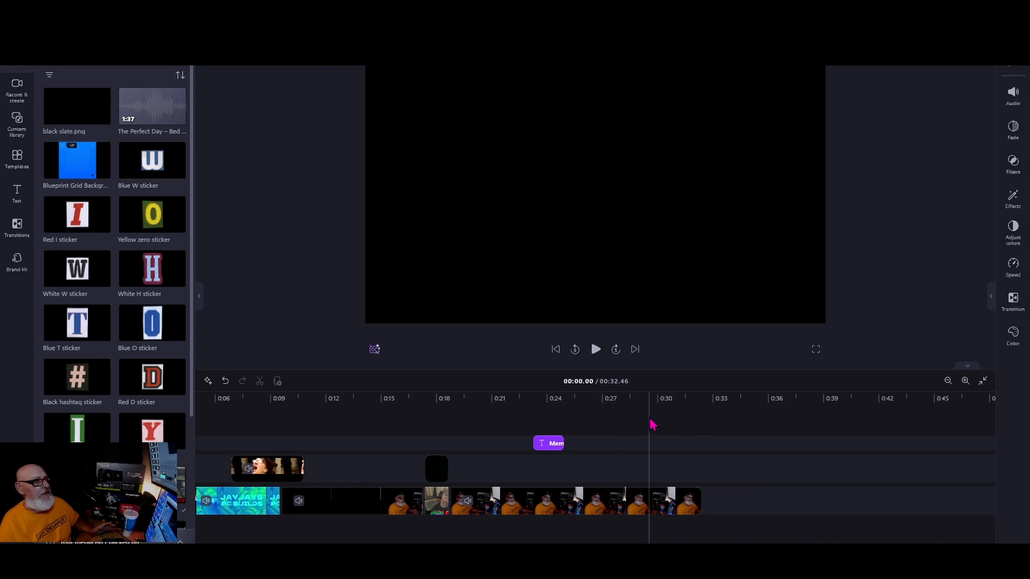
left_click_drag(743, 547, 676, 547)
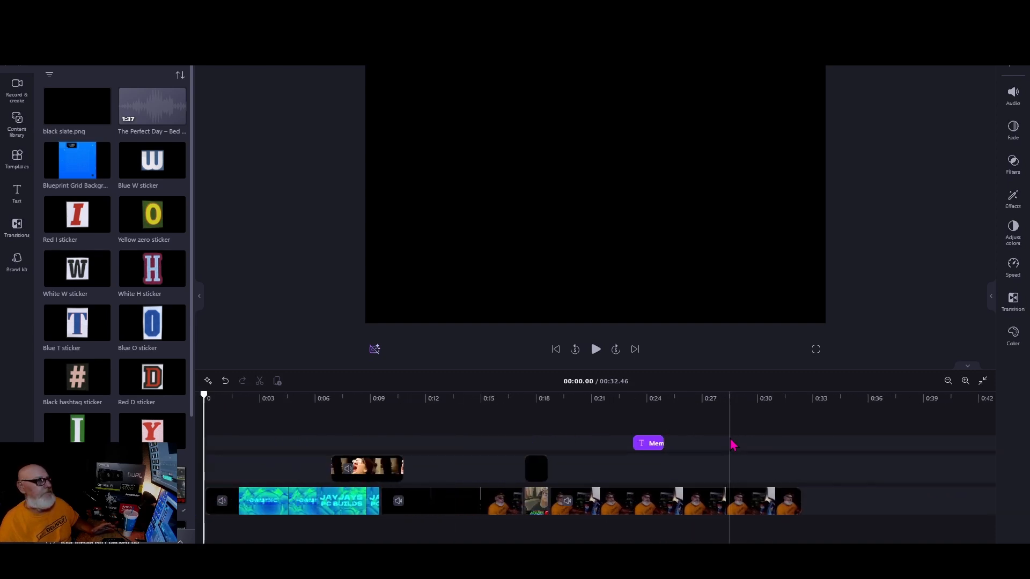
Move the SCREAMING01.mp4 clip beyond the end of the footage and delete it from the timeline.
left_click(362, 479)
left_click_drag(362, 478, 873, 487)
right_click(865, 469)
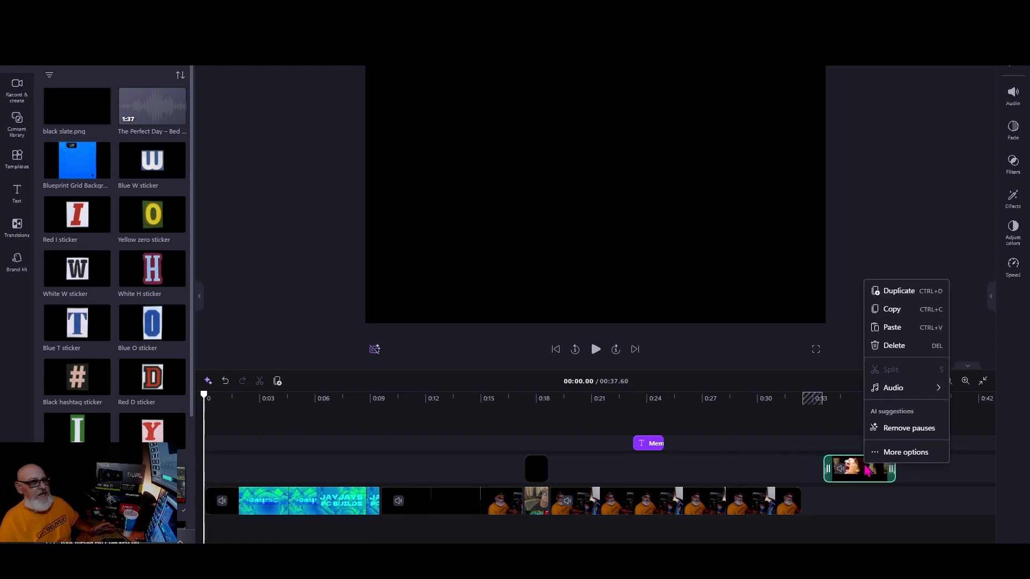
left_click(889, 348)
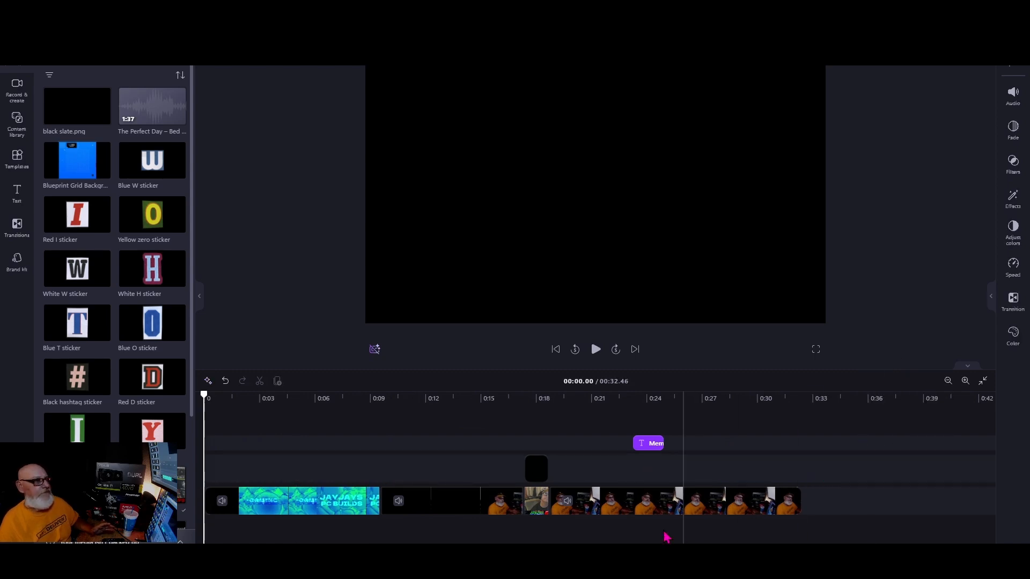
Play the assembled timeline from the start to its end to review the edit.
left_click(535, 472)
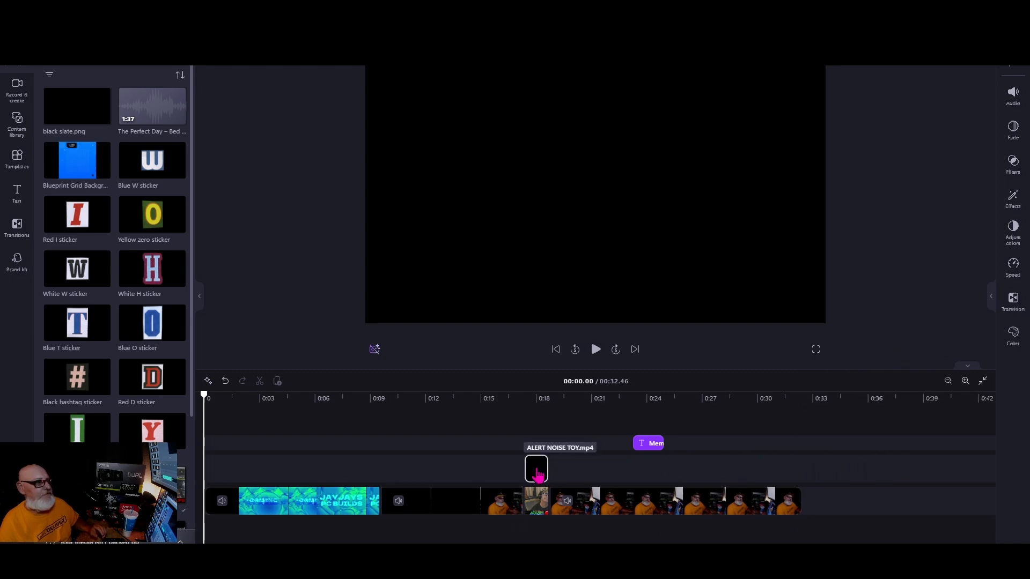
left_click(596, 349)
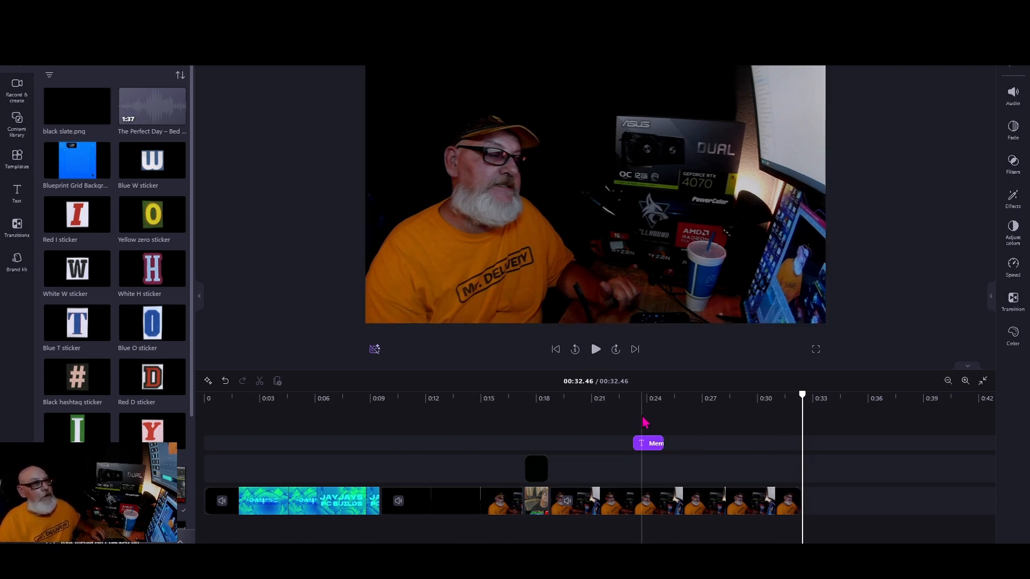
left_click(596, 351)
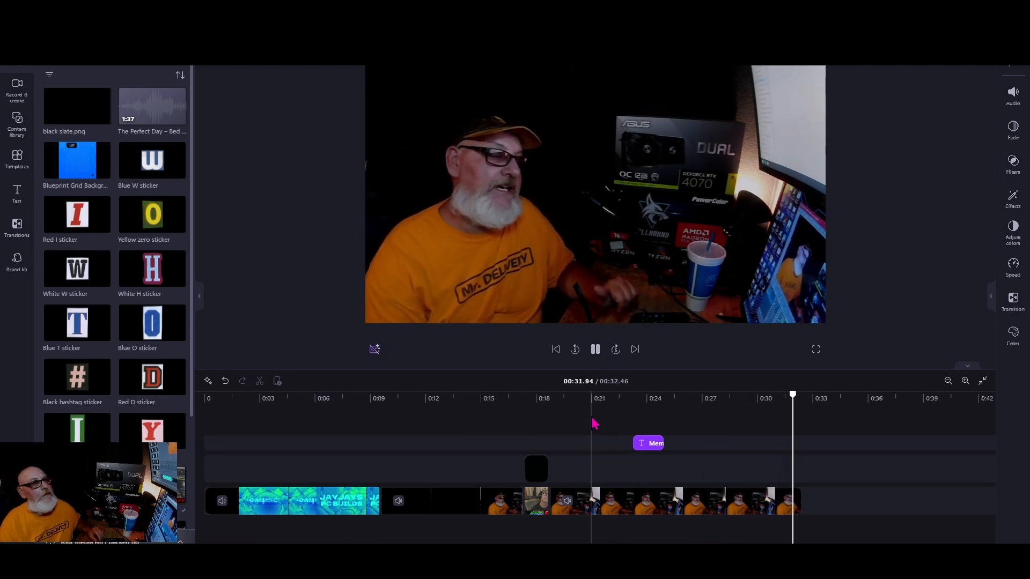
Add "Untitled video - Made with Clipchamp.mp4" from the project media to the end of the main video track.
mouse_move(161, 403)
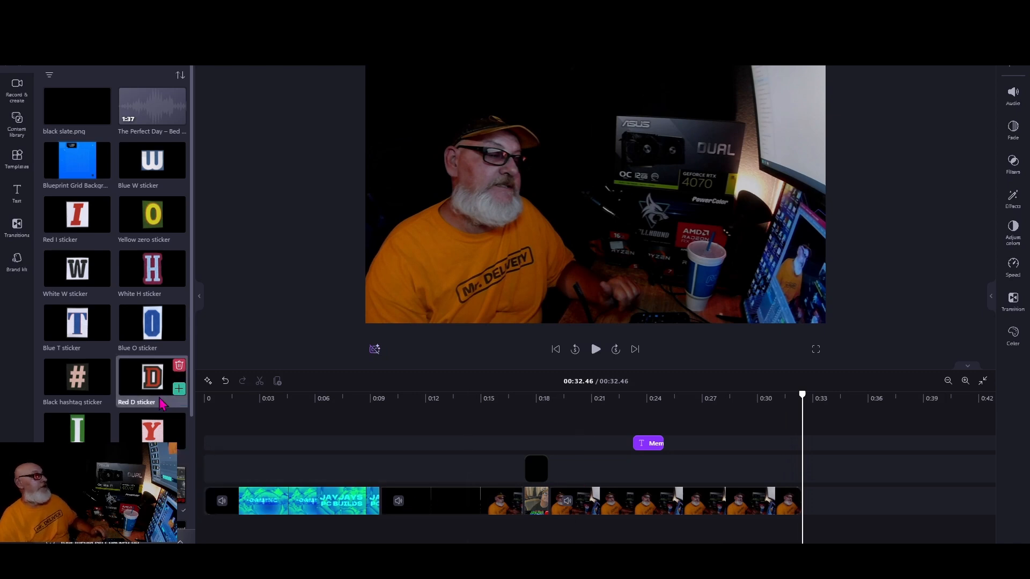
scroll(161, 404, "down", 3)
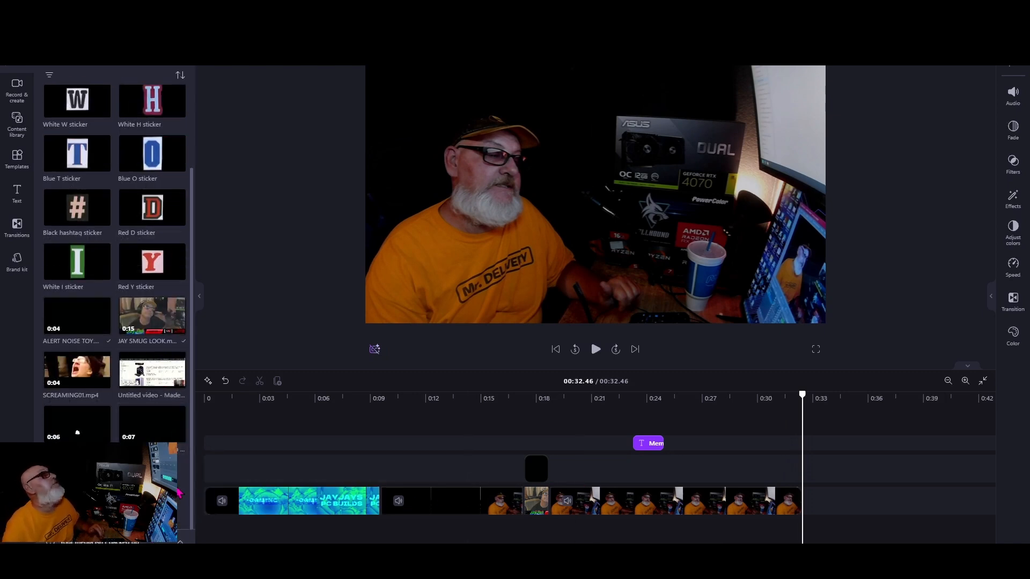
mouse_move(146, 382)
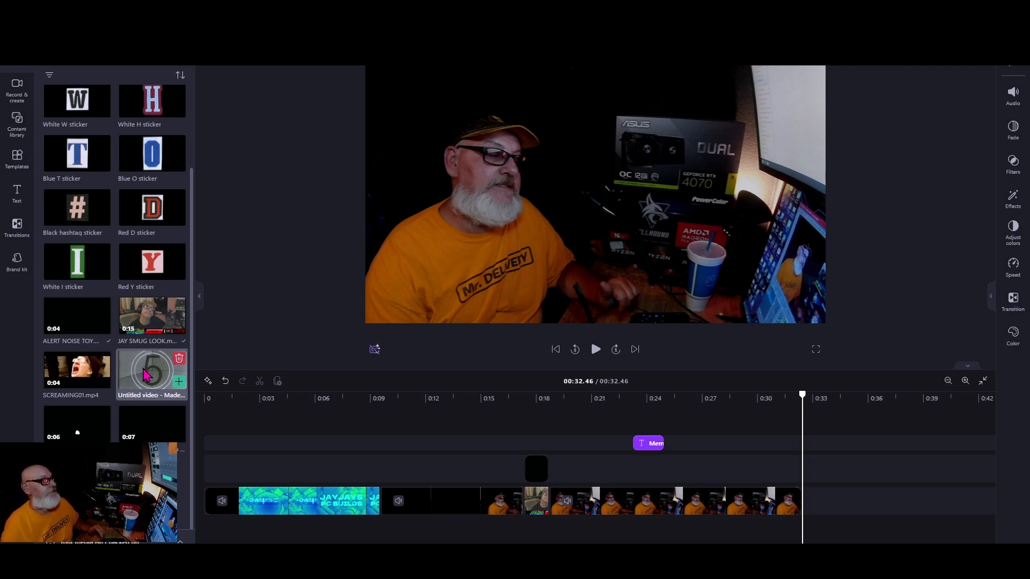
left_click_drag(144, 372, 845, 508)
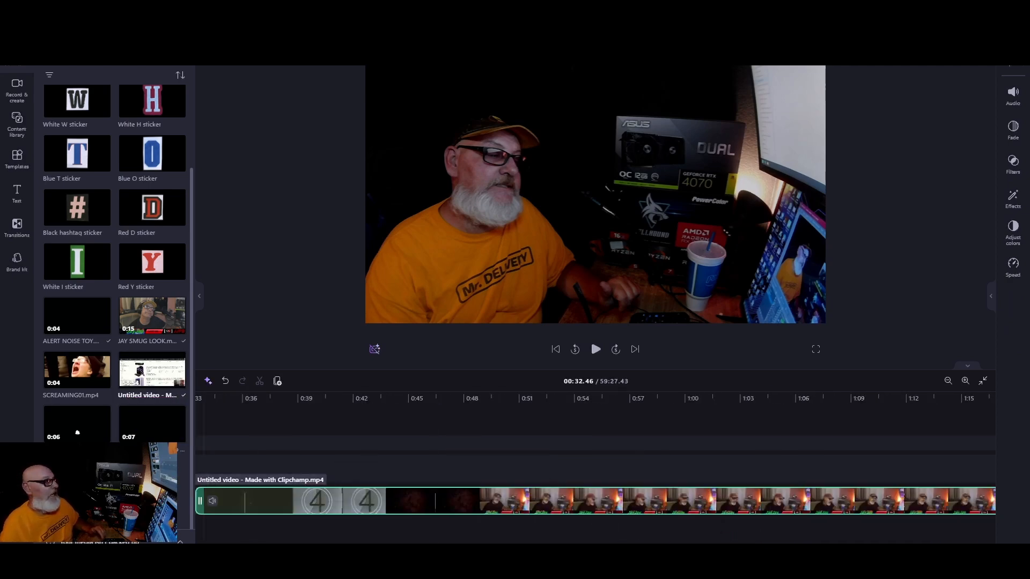
Preview the closing remarks near the end of the added video and split the clip at 59:11.83.
left_click_drag(207, 546, 988, 546)
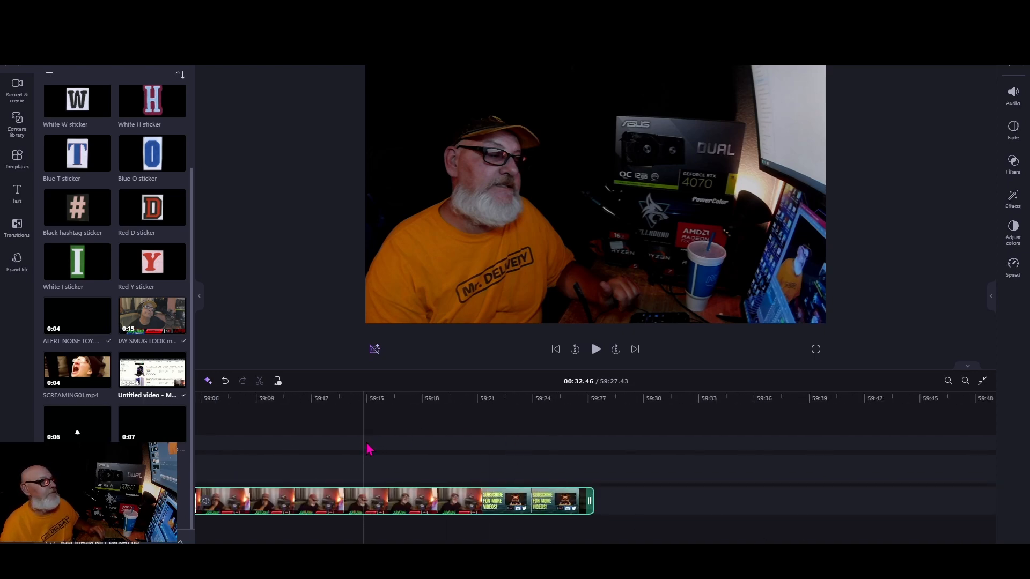
left_click(222, 454)
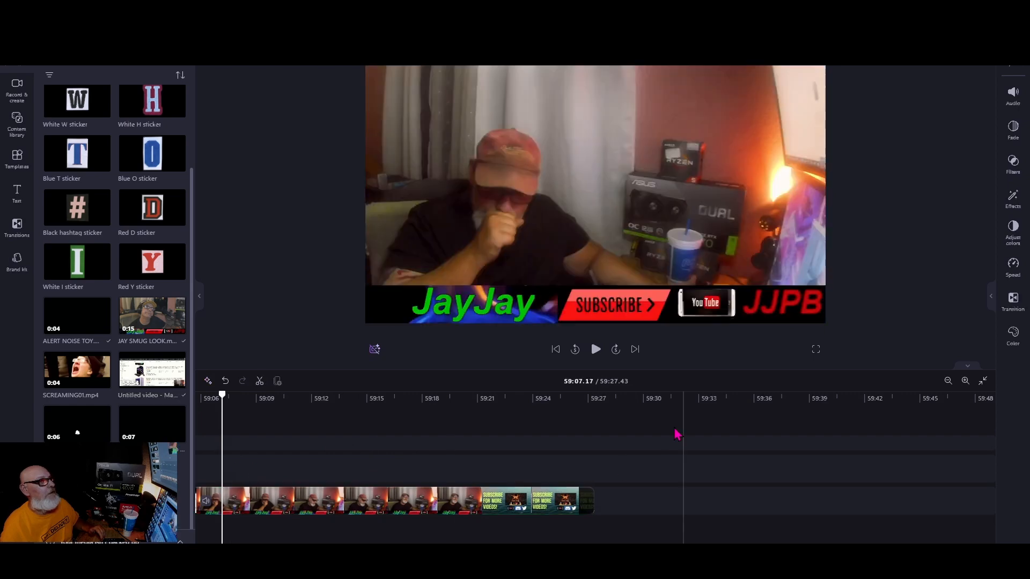
left_click(596, 352)
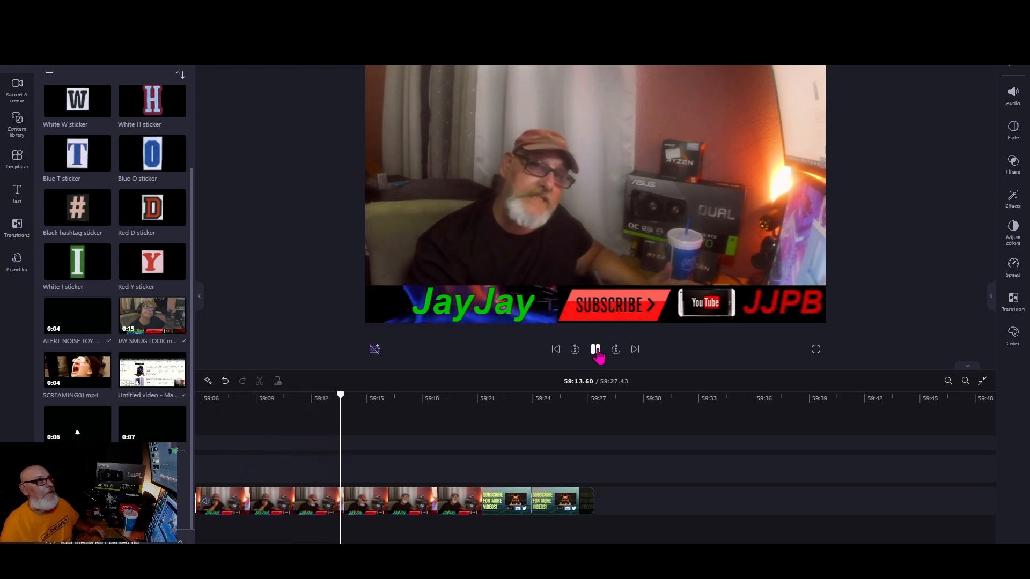
left_click(334, 439)
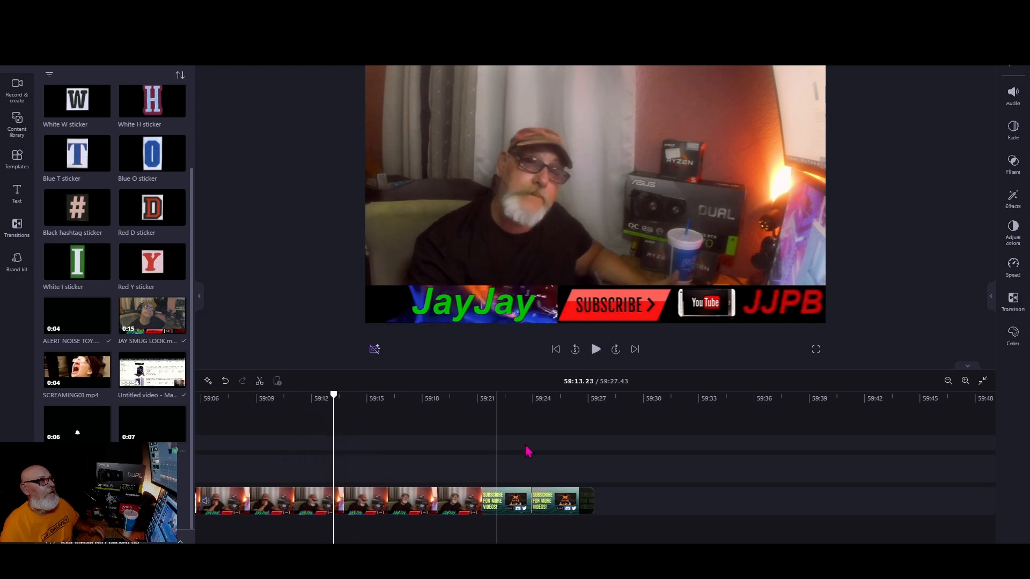
left_click(596, 359)
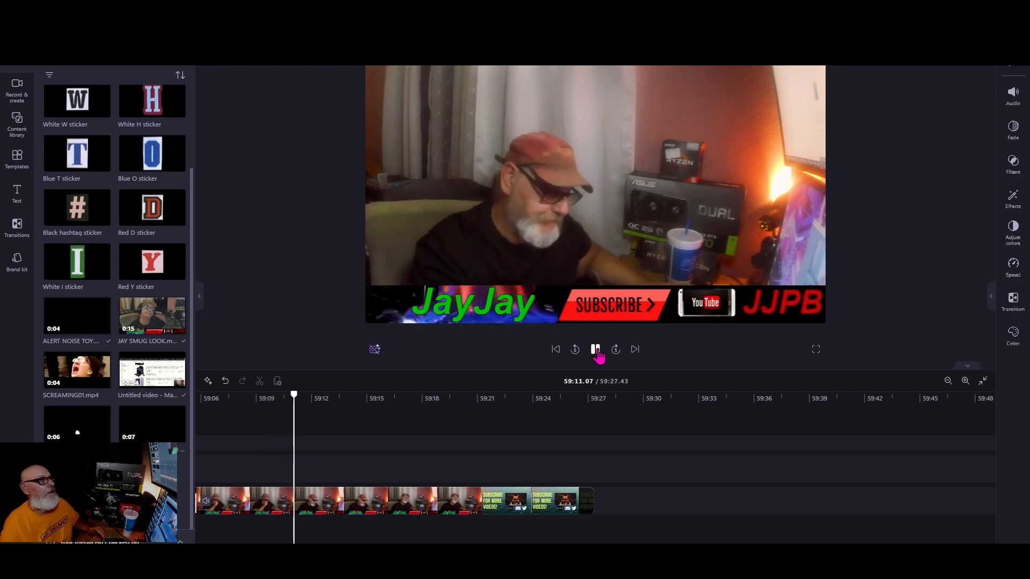
left_click(596, 354)
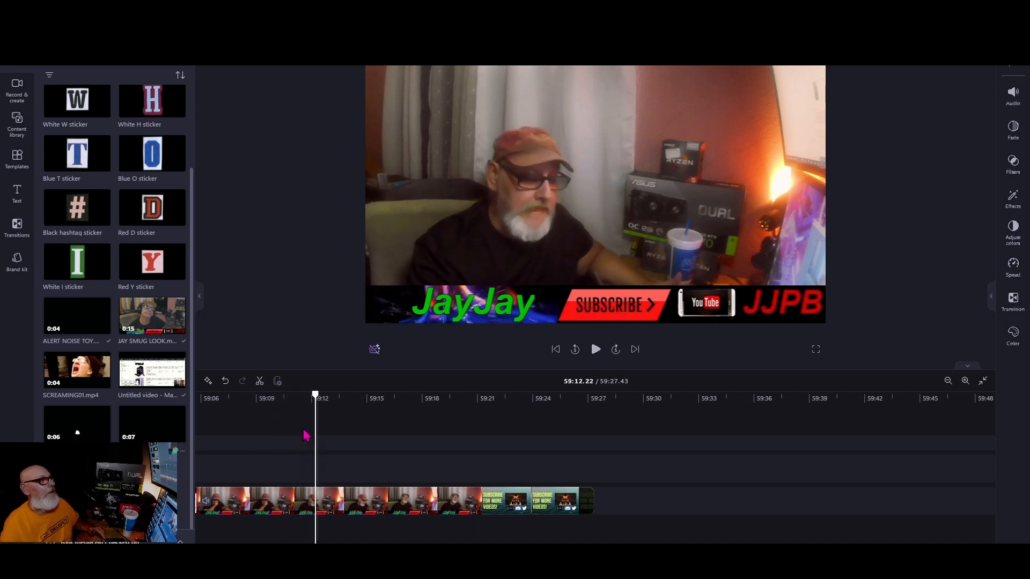
left_click_drag(316, 396, 307, 397)
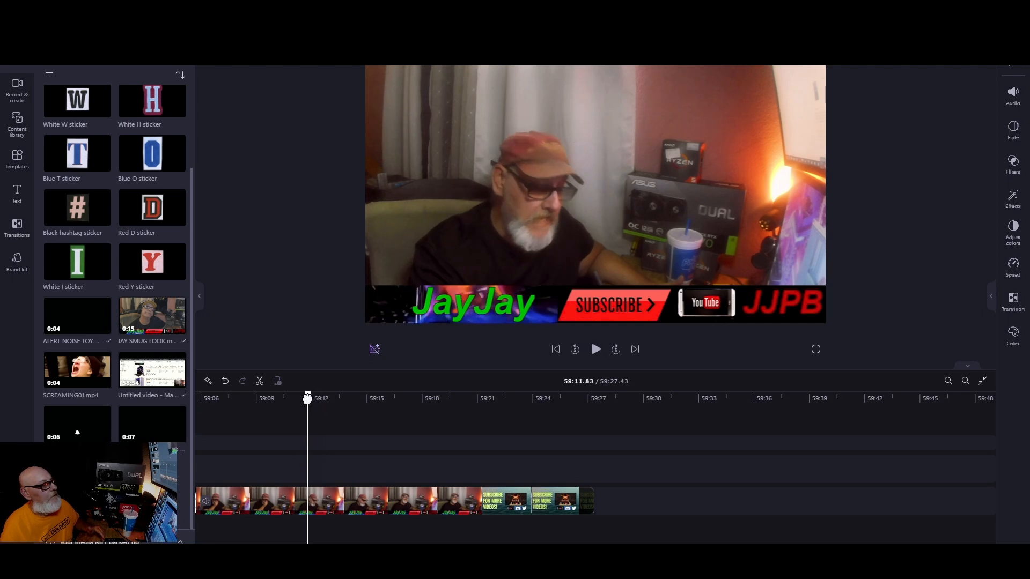
left_click(390, 490)
right_click(391, 506)
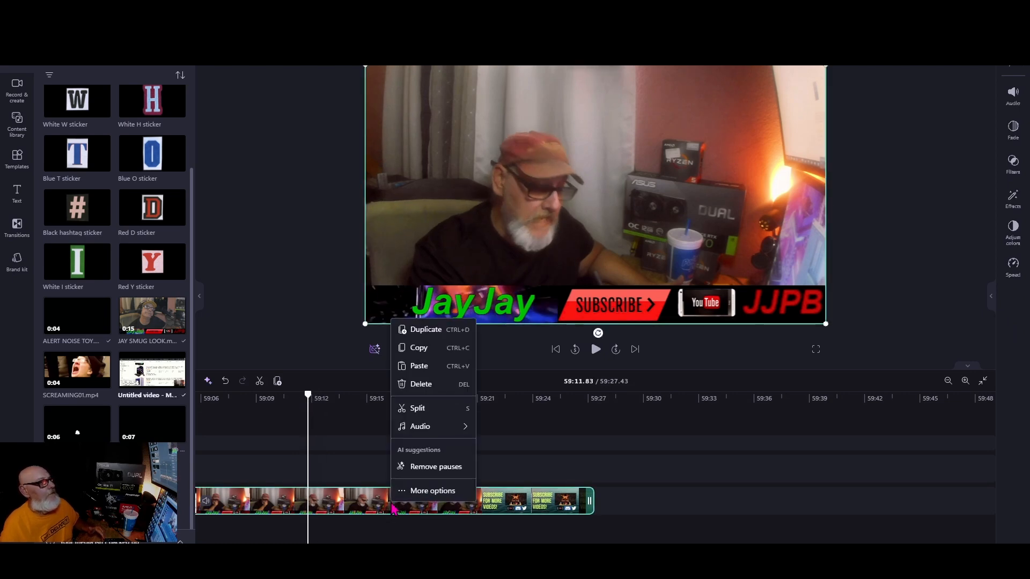
left_click(434, 409)
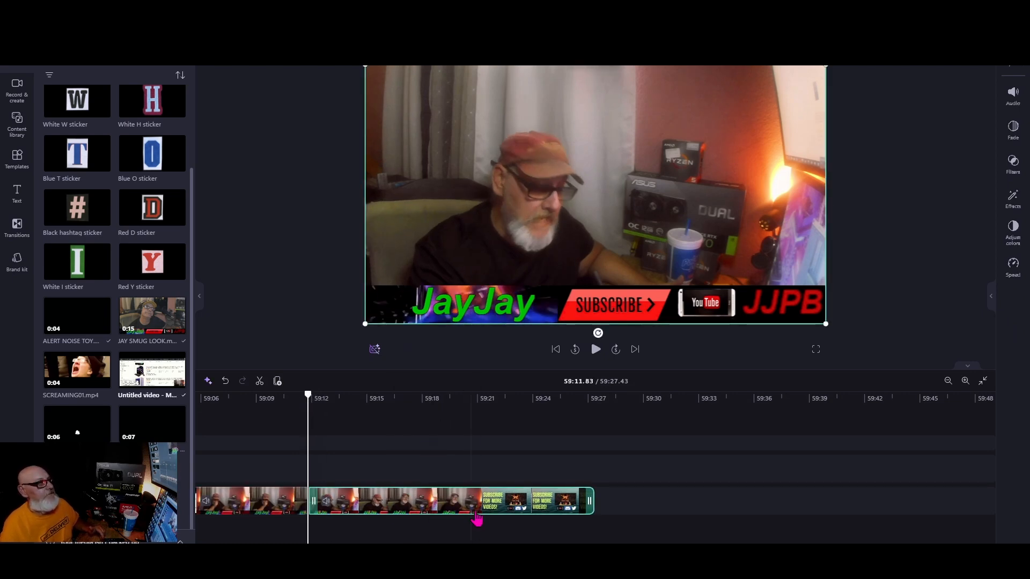
Split the closing segment at 59:19.16, where the picture fades out, and delete the "Subscribe for more videos!" portion after it.
left_click(596, 351)
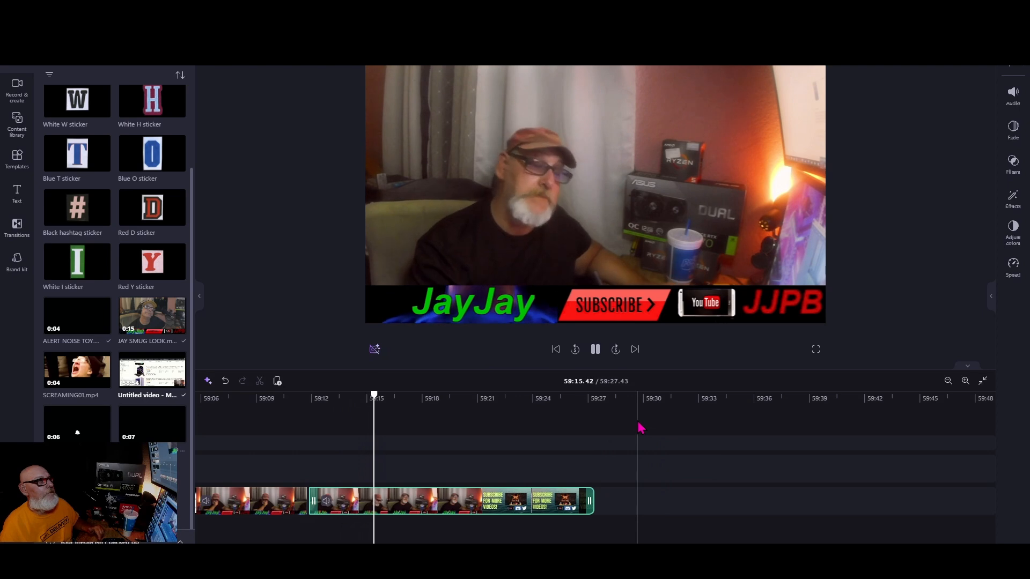
left_click(596, 351)
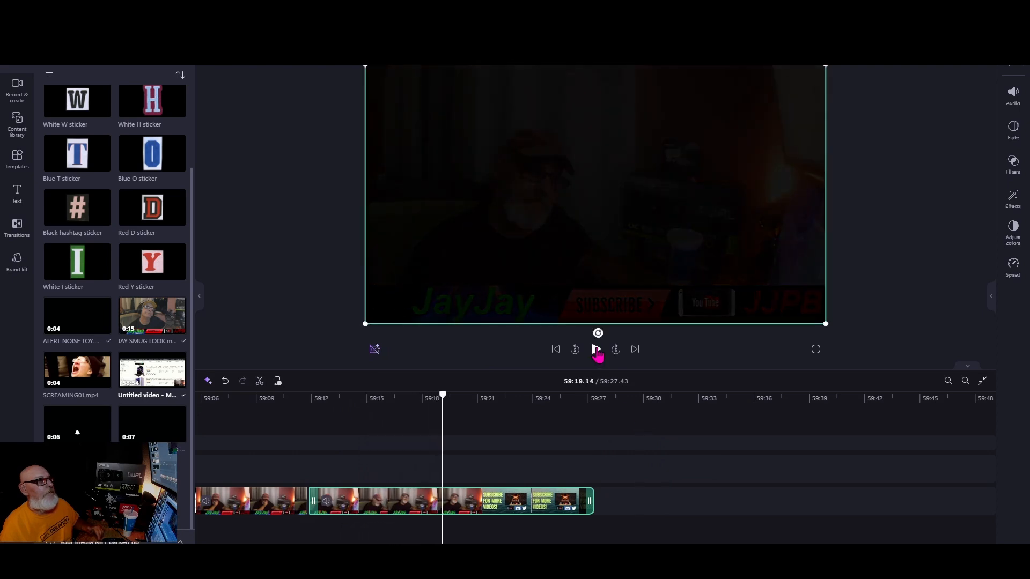
left_click(596, 349)
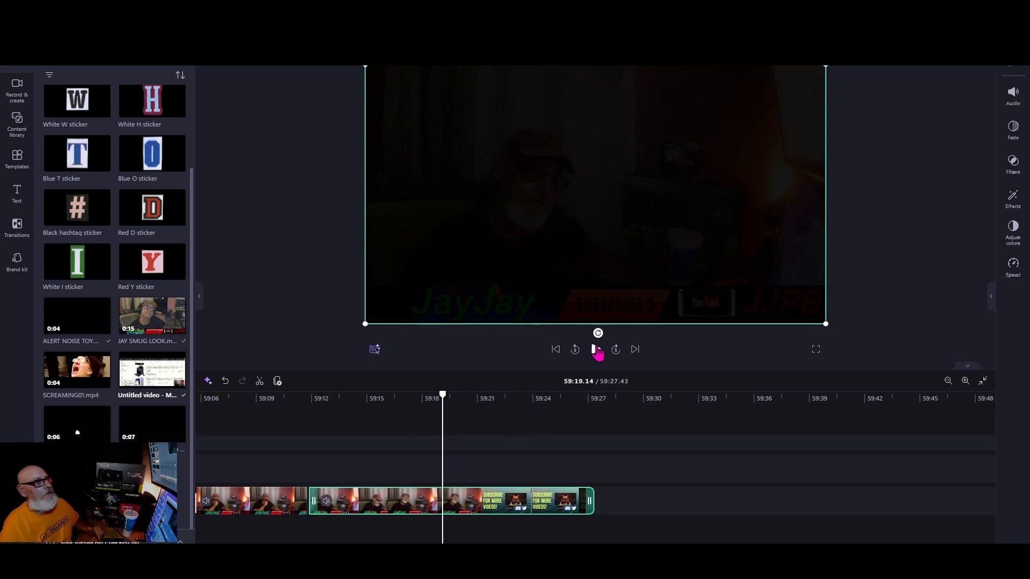
left_click(596, 351)
left_click(596, 351)
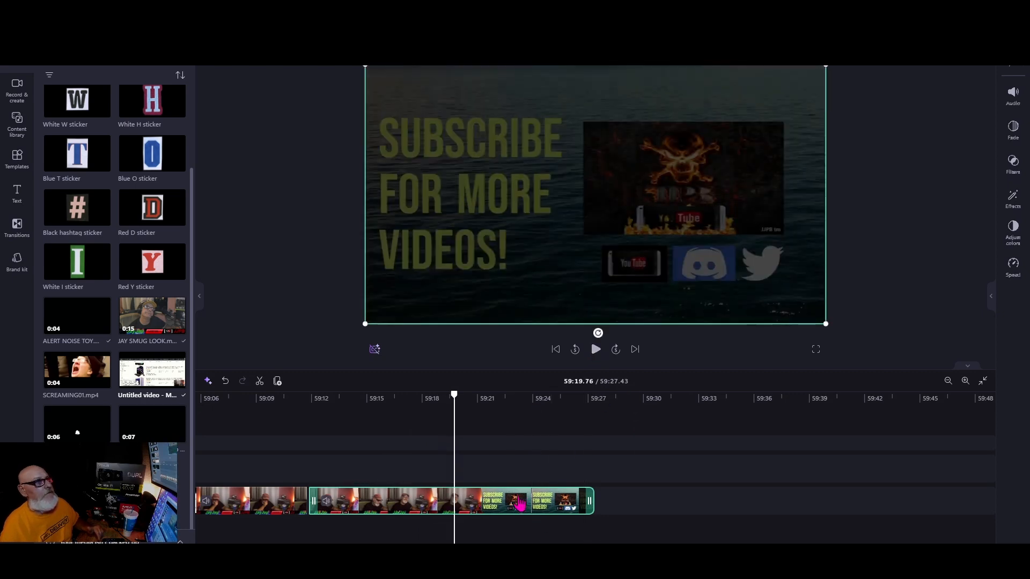
left_click_drag(451, 396, 443, 396)
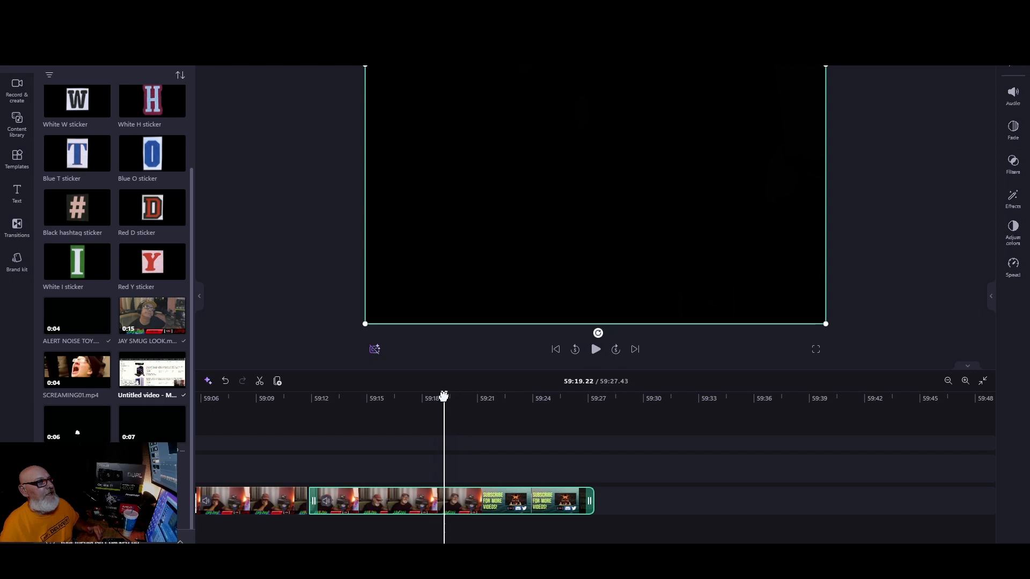
right_click(492, 514)
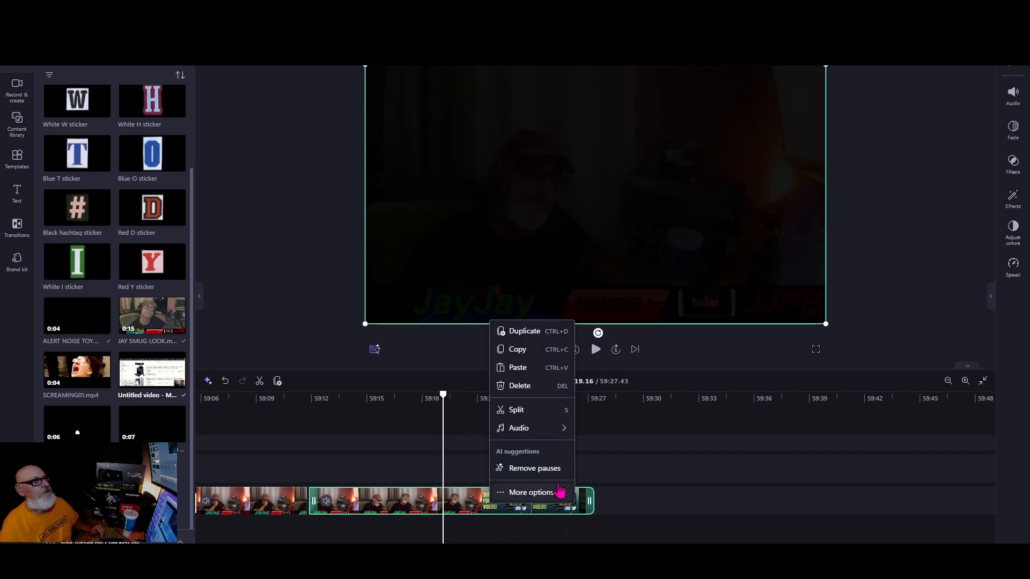
left_click(529, 412)
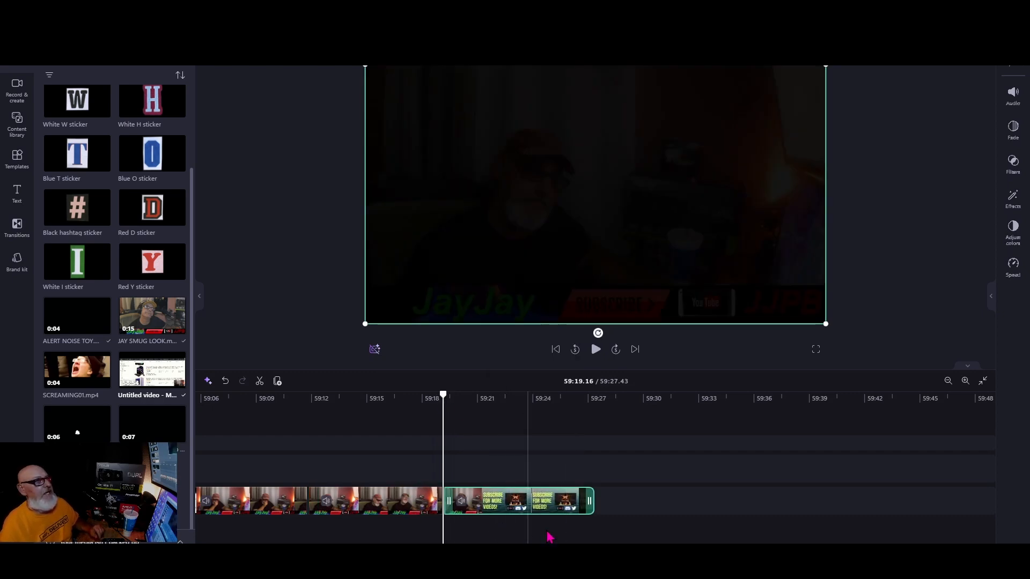
right_click(532, 507)
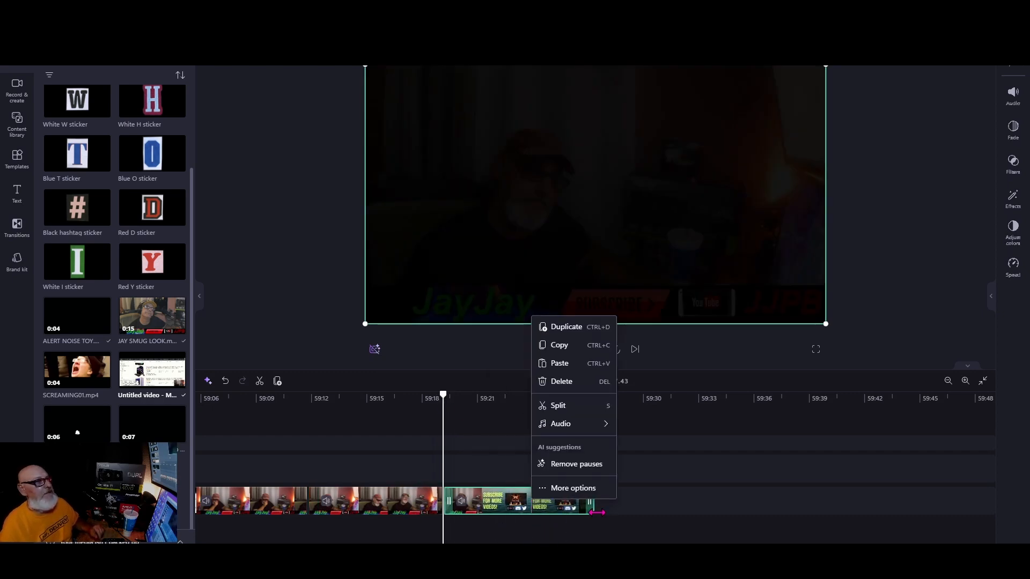
left_click(568, 386)
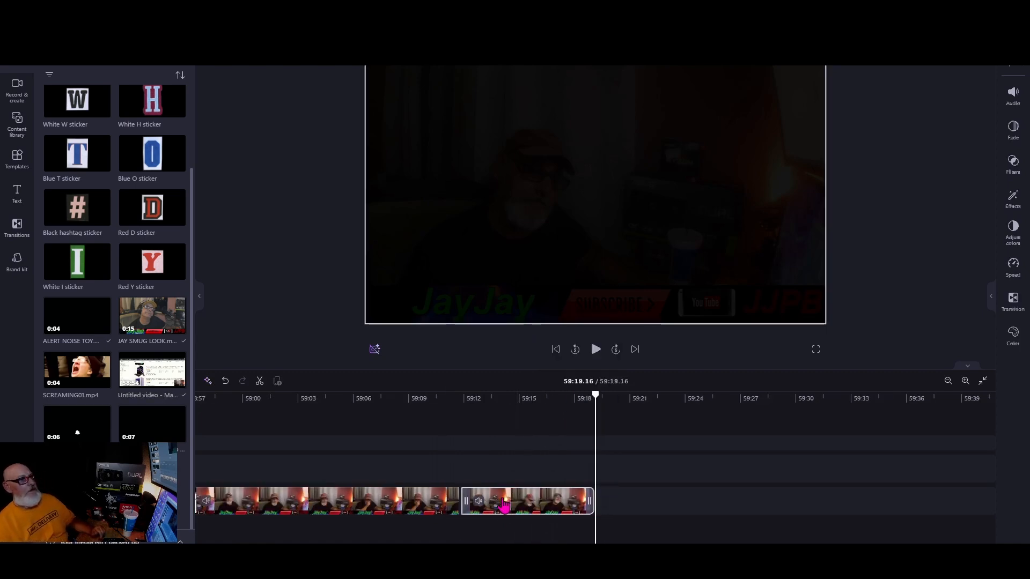
Delete the long leftover part of the added video and close the gap so the closing segment follows the talking footage.
left_click(396, 505)
right_click(392, 502)
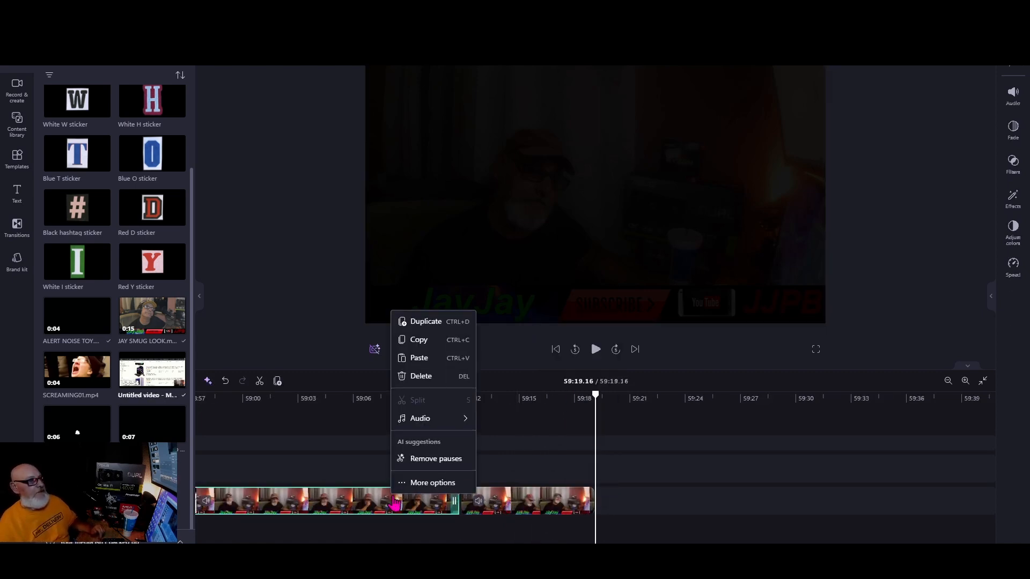
left_click(436, 376)
left_click_drag(543, 504, 327, 509)
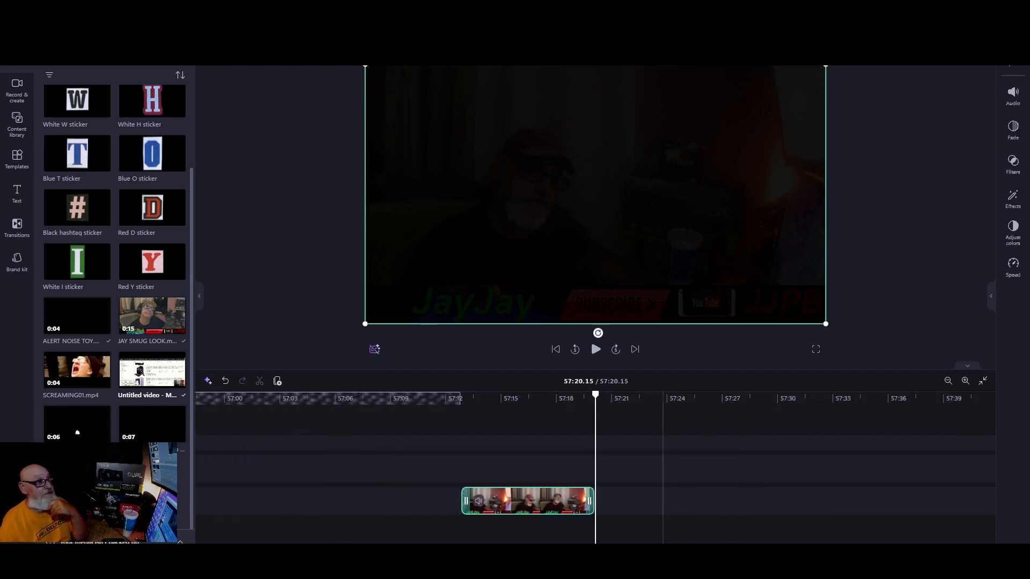
left_click_drag(986, 549, 204, 548)
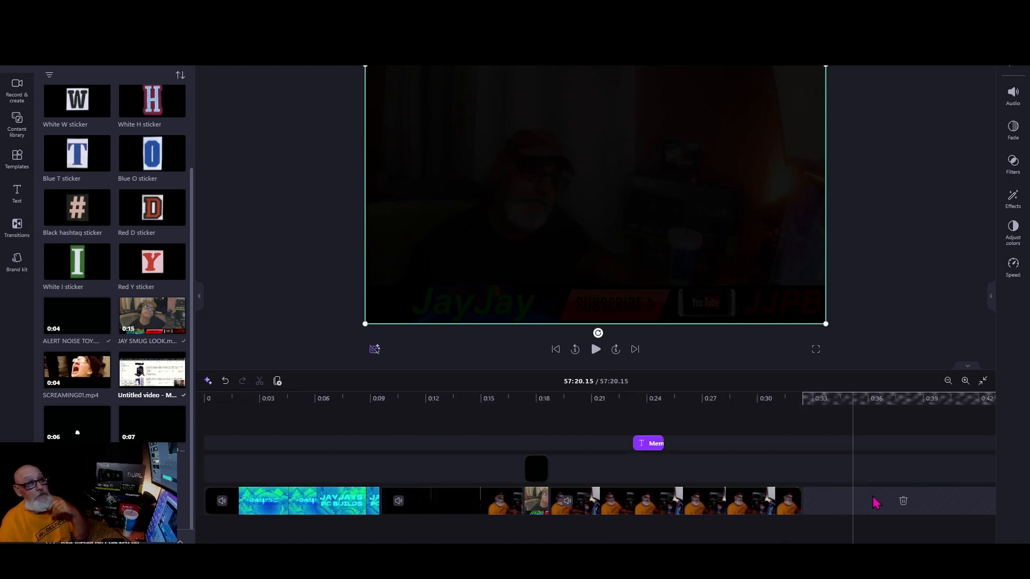
left_click(903, 502)
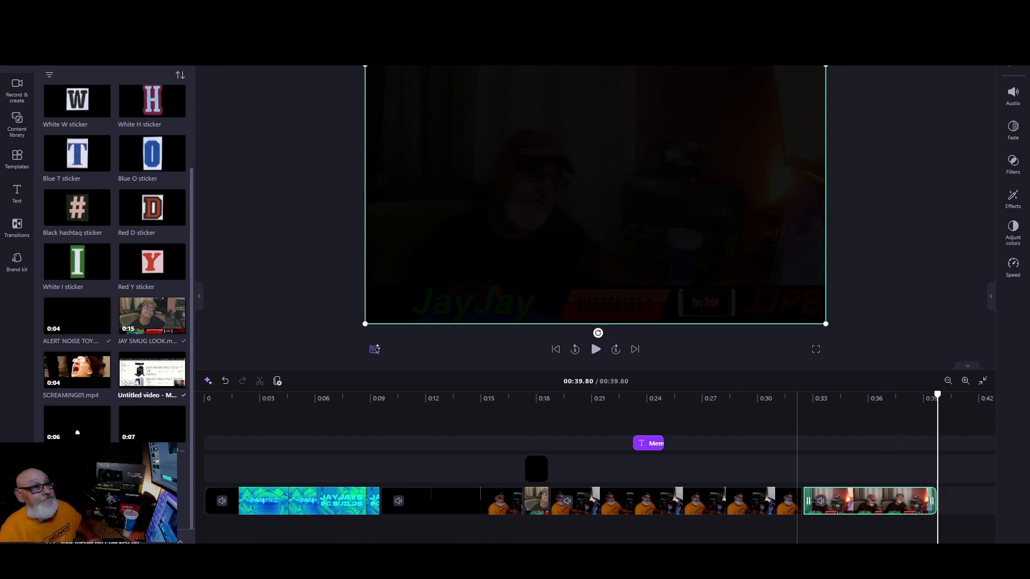
Check the fade settings of the talking clip just before the closing segment.
left_click(784, 509)
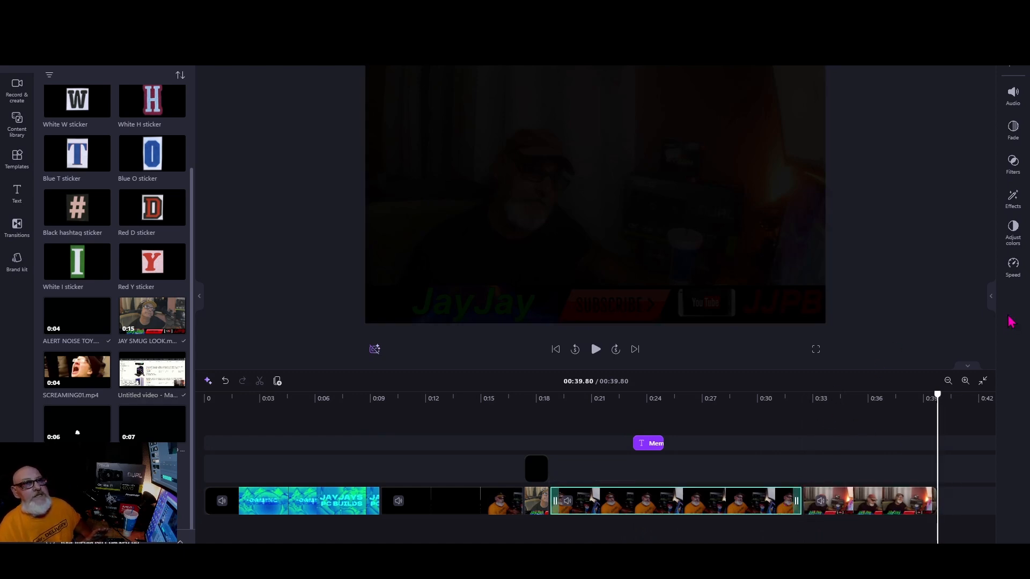
left_click(992, 298)
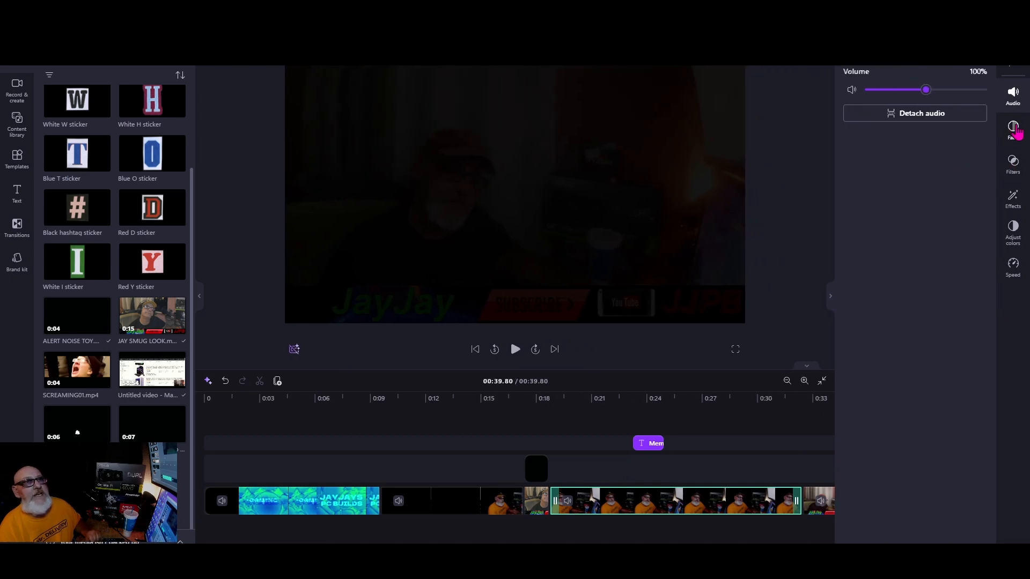
left_click(1014, 130)
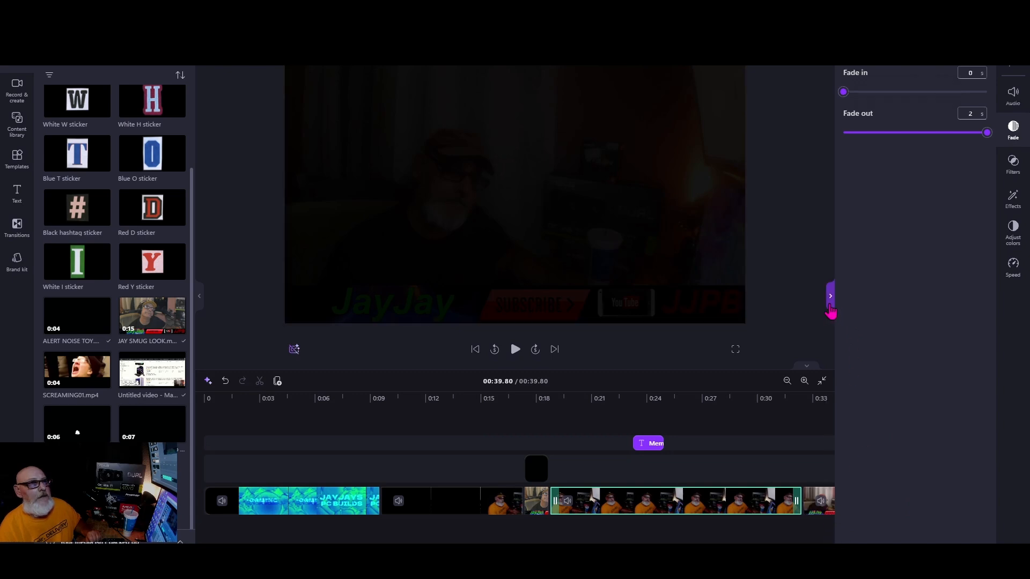
left_click(831, 296)
Set the closing segment's fade in to 1 second and its fade out to 2 seconds.
left_click(853, 501)
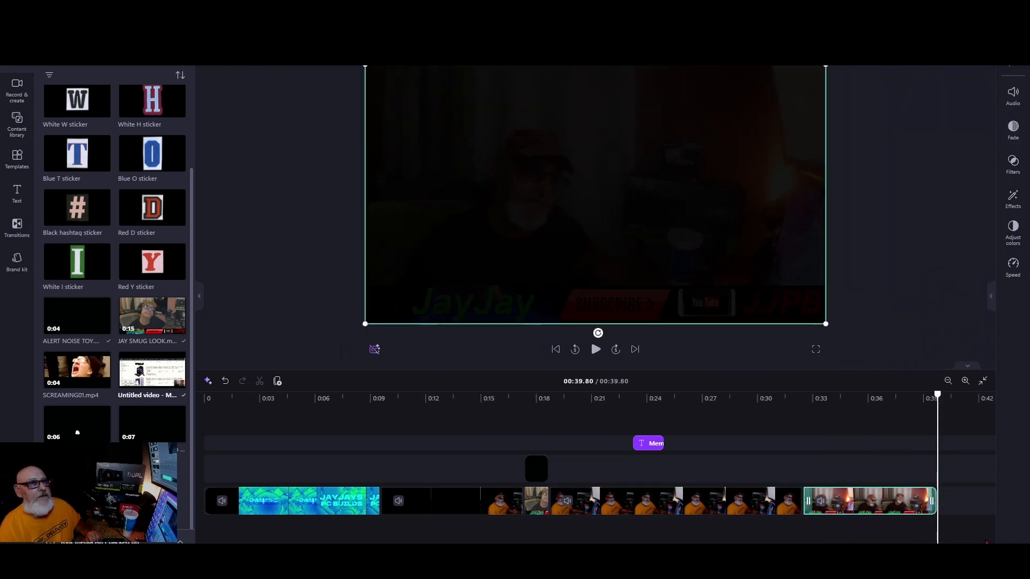
left_click(1013, 129)
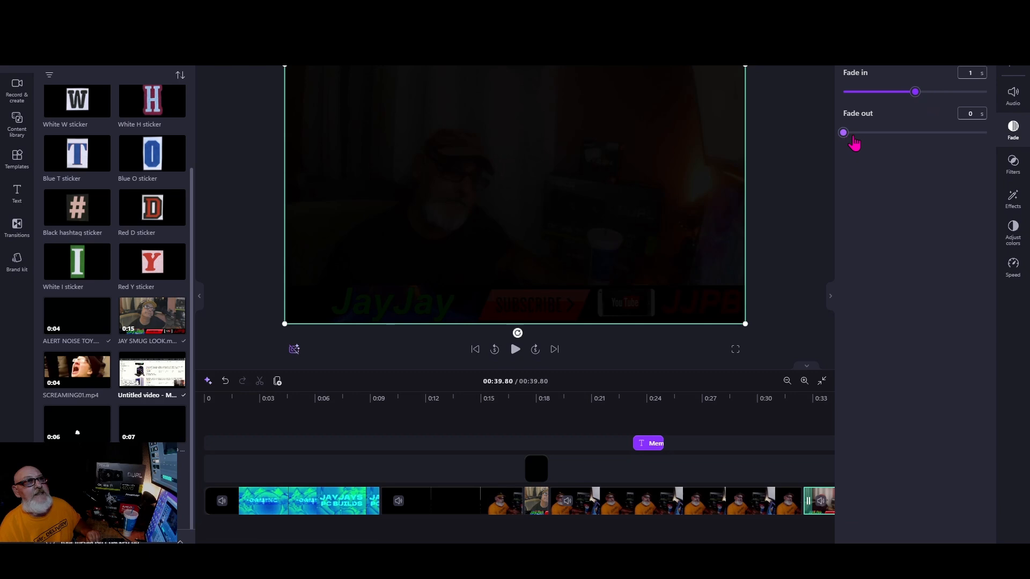
left_click_drag(844, 133, 987, 133)
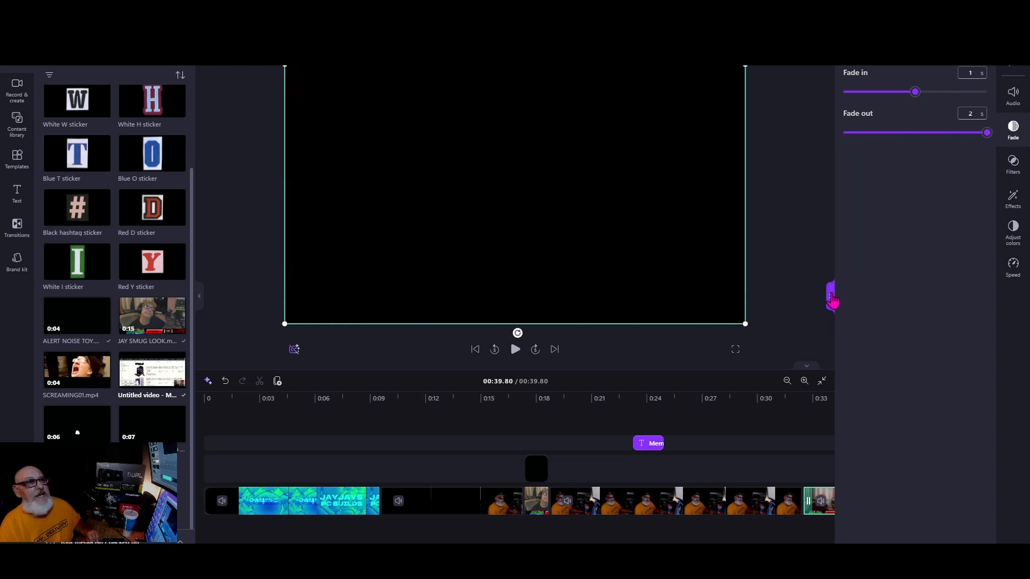
left_click(831, 296)
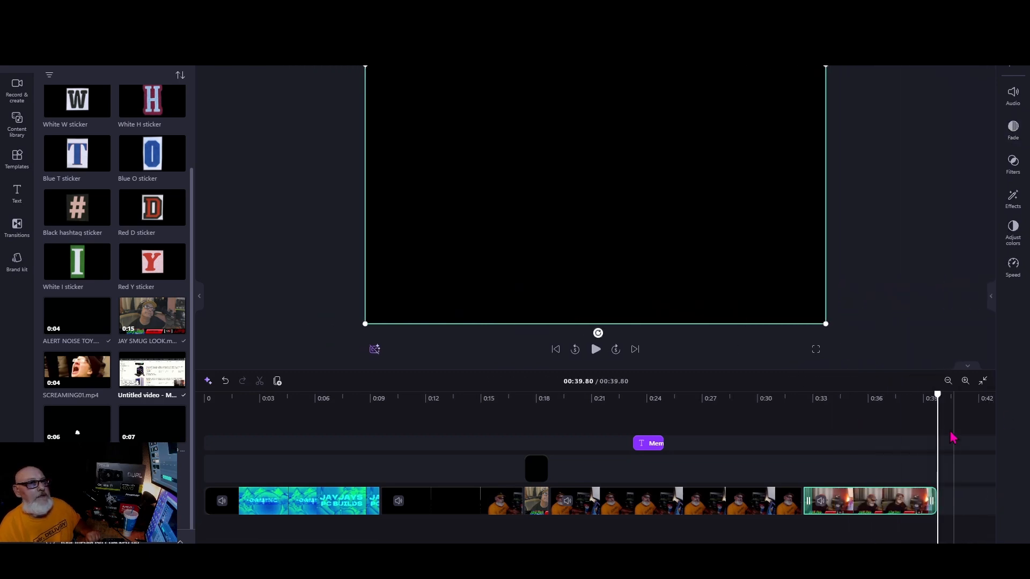
Add the 0:07 end-screen clip from the project media to the main video track after the closing segment.
left_click_drag(937, 397, 859, 398)
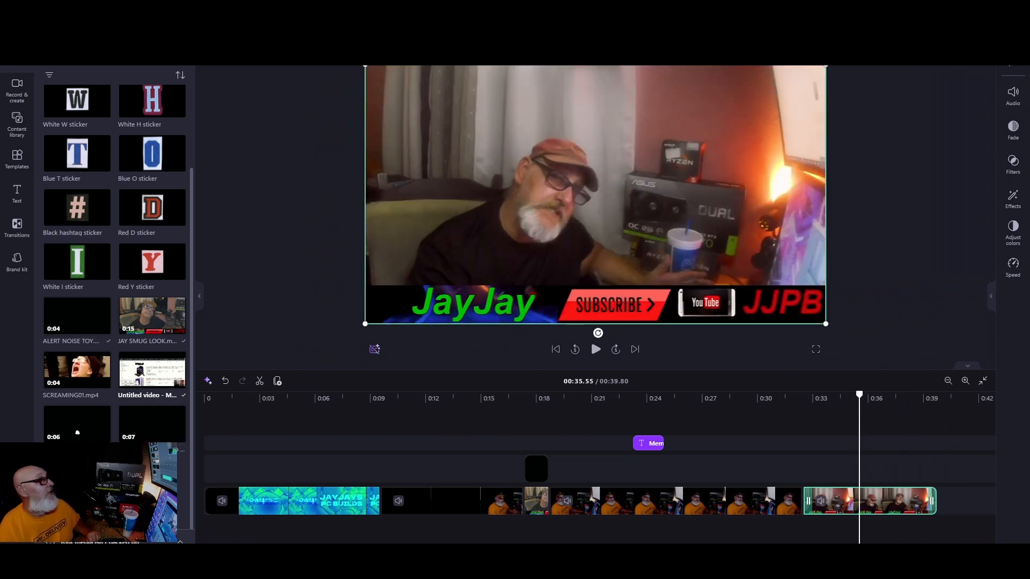
mouse_move(75, 437)
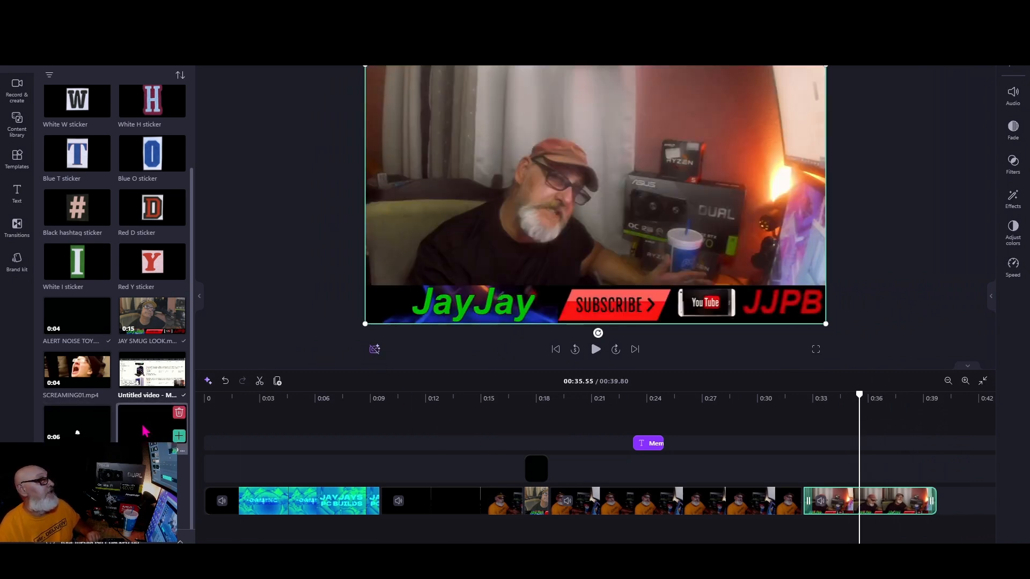
left_click_drag(142, 429, 960, 499)
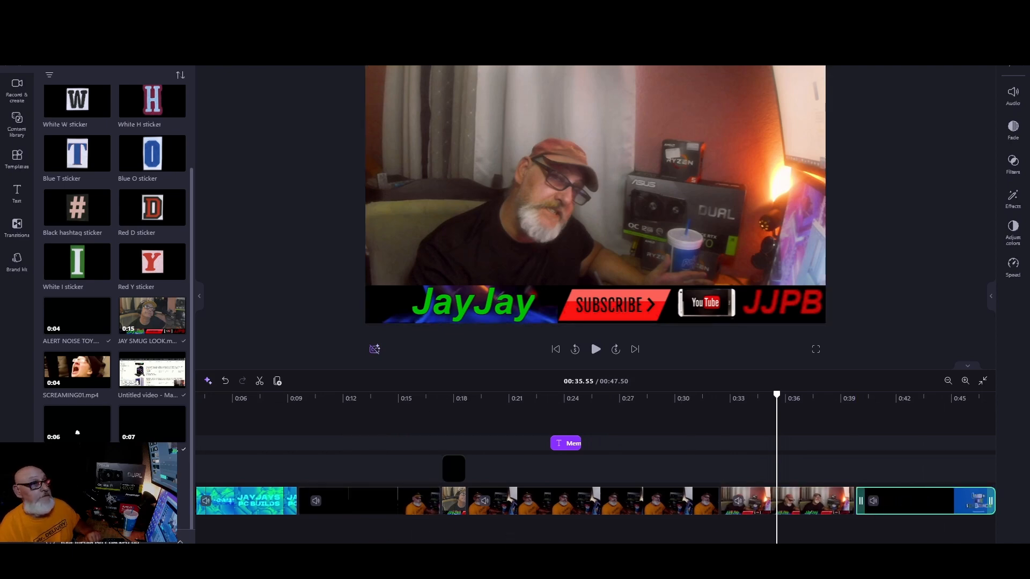
Play the whole timeline from the beginning through the new end-screen clip to review the finished edit.
left_click_drag(498, 547, 407, 547)
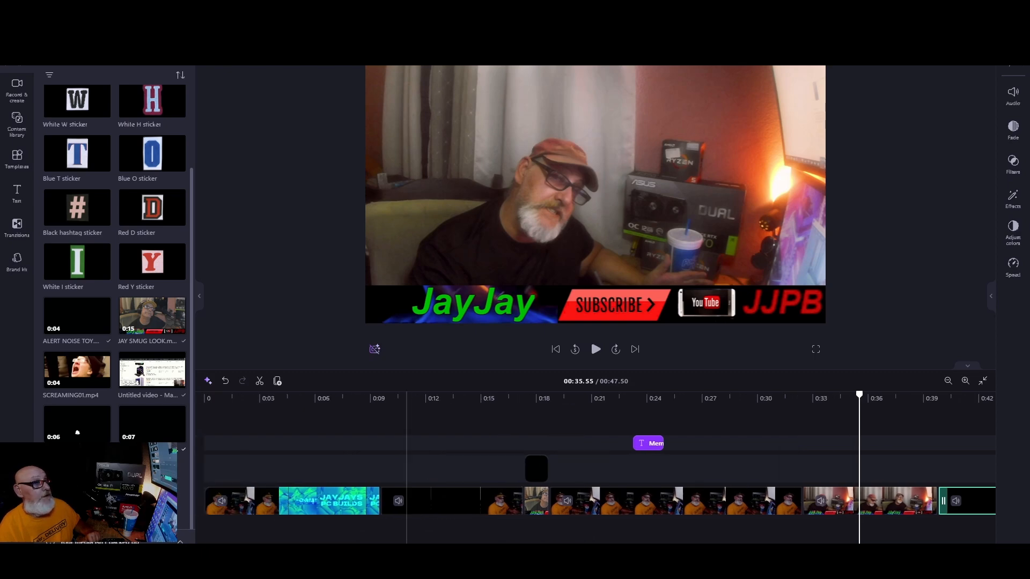
left_click(208, 435)
left_click(597, 350)
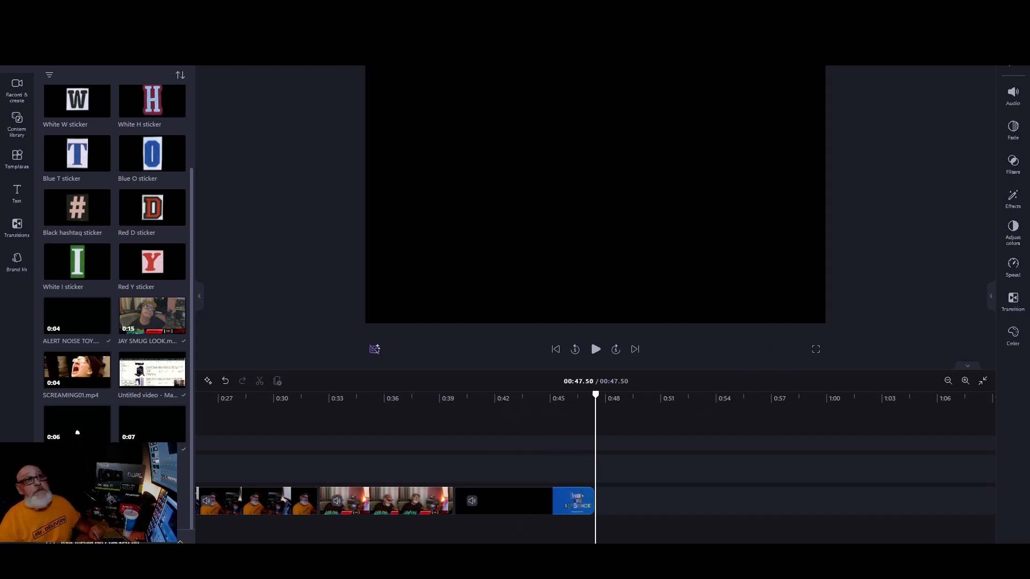
Export the video at 1080p and dismiss the "Learn a new skill while you wait!" promotion.
left_click(927, 39)
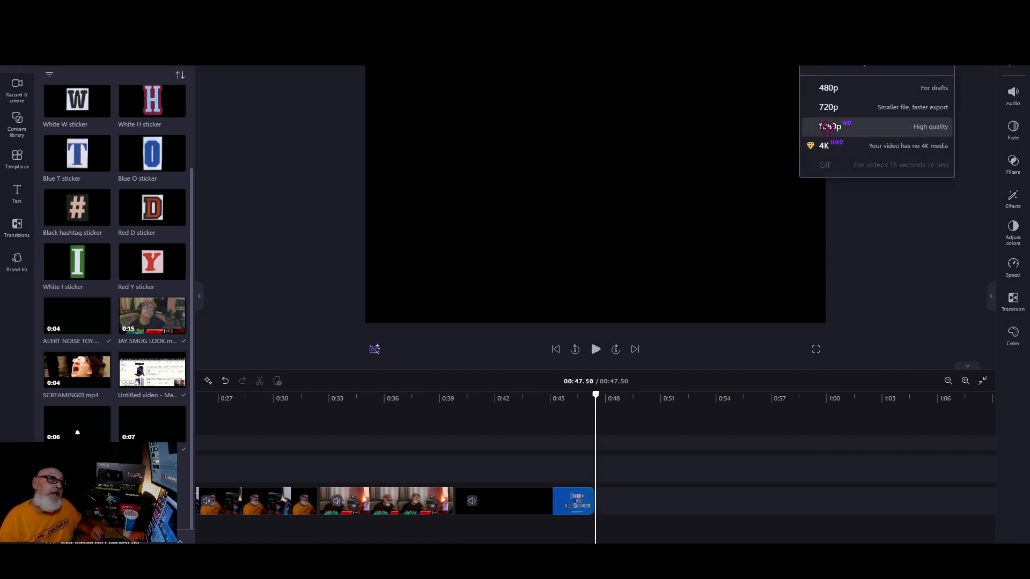
left_click(832, 128)
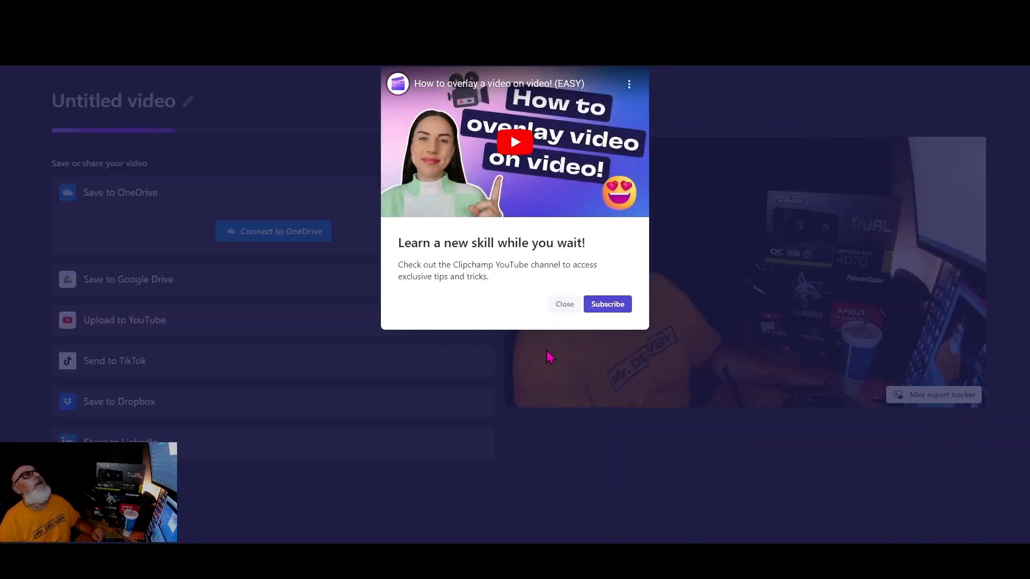
left_click(560, 304)
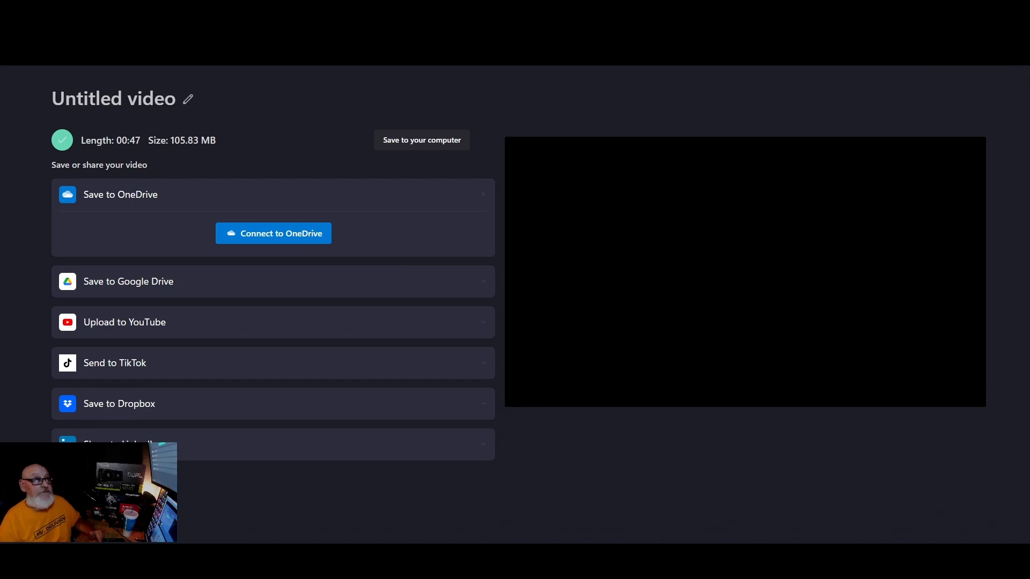
Switch to File Explorer, clear the editor from view and open the exported "Untitled video - Made with Clipchamp" file for playback.
left_click_drag(820, 86, 750, 42)
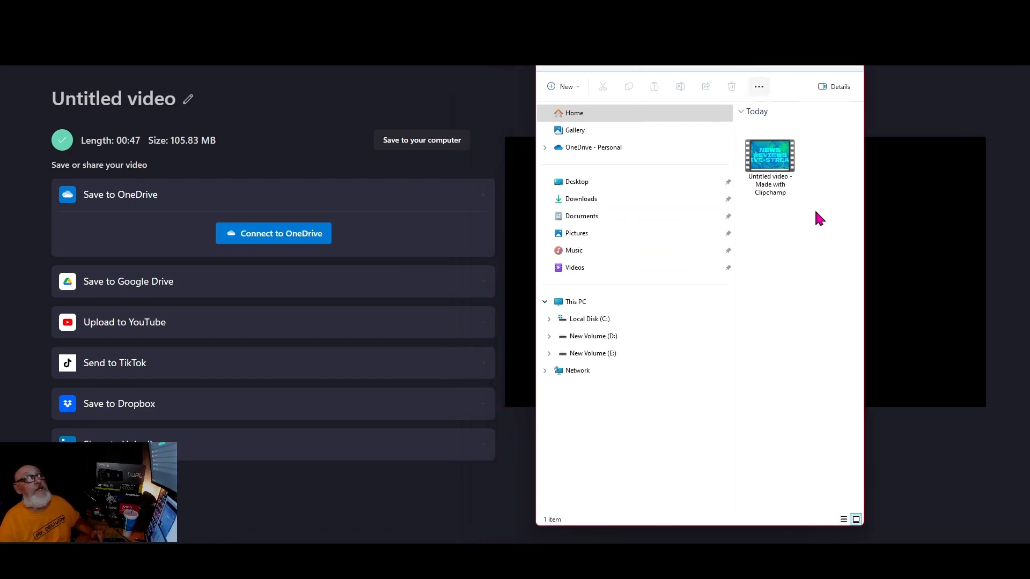
left_click(759, 191)
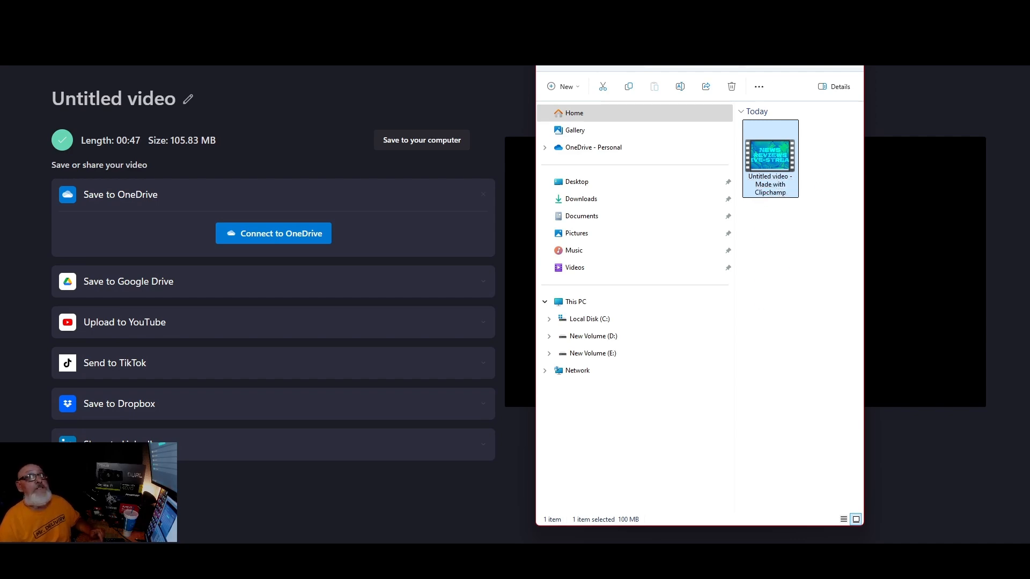
left_click(633, 559)
left_click(633, 559)
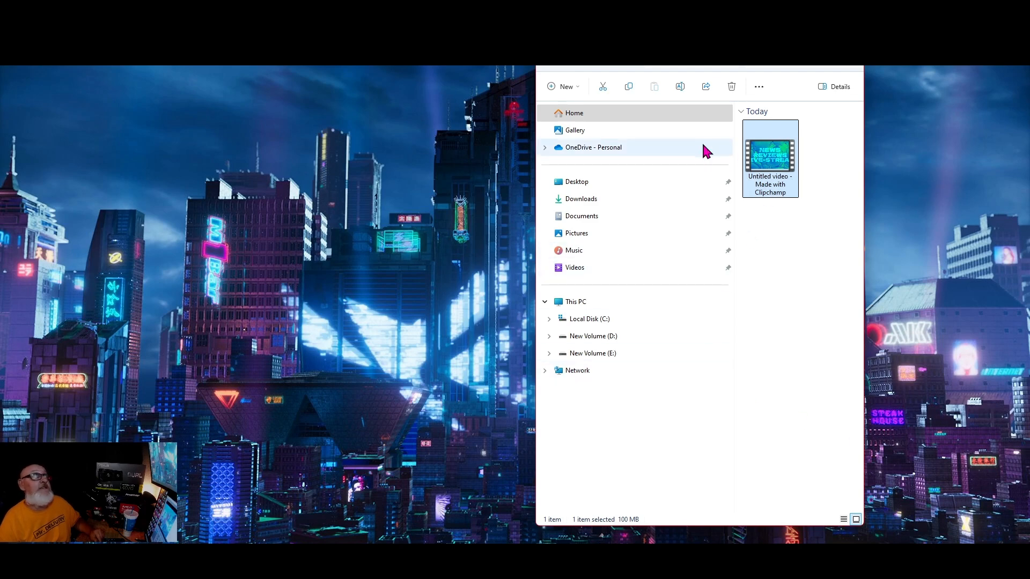
mouse_move(768, 161)
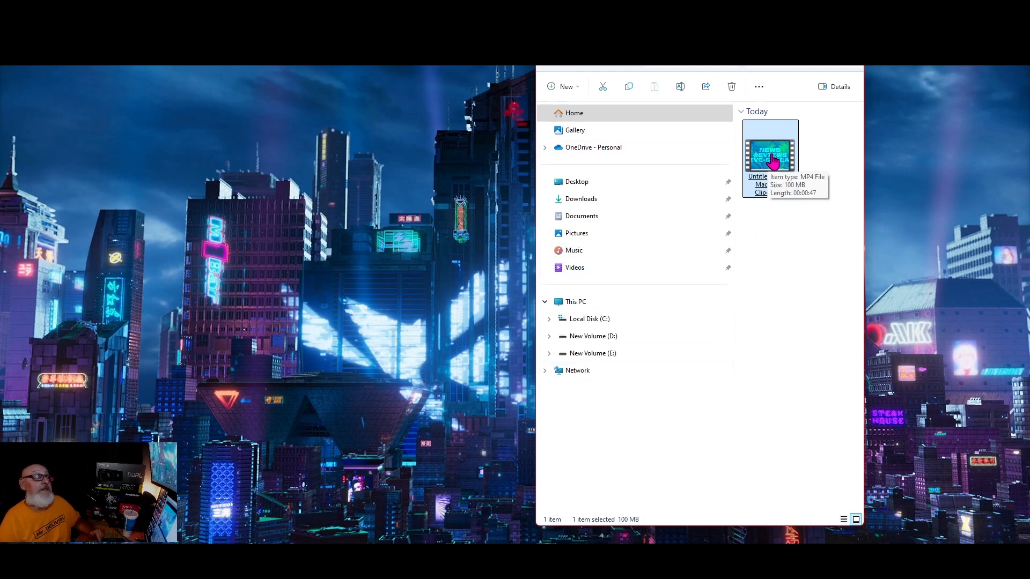
double_click(772, 160)
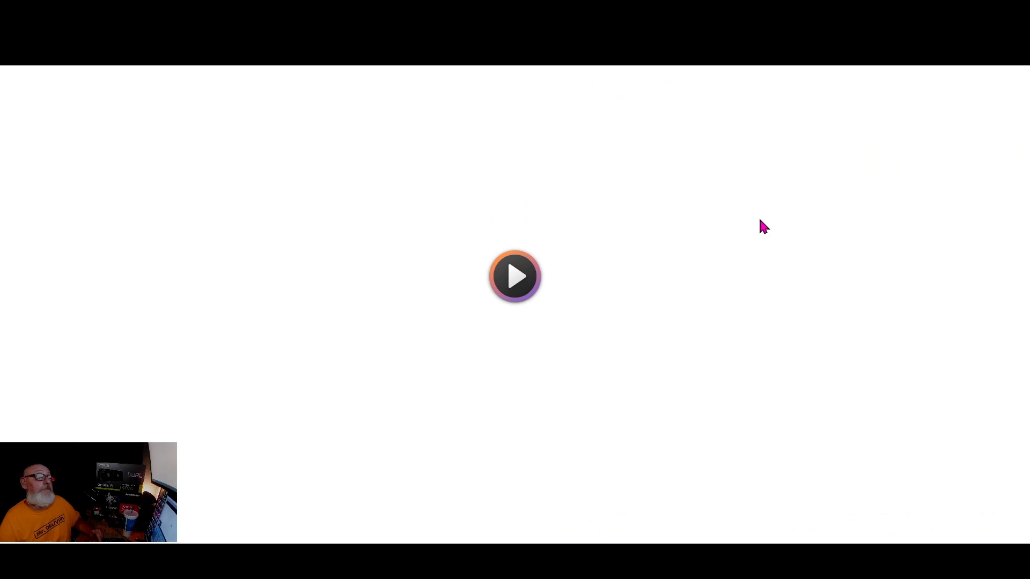